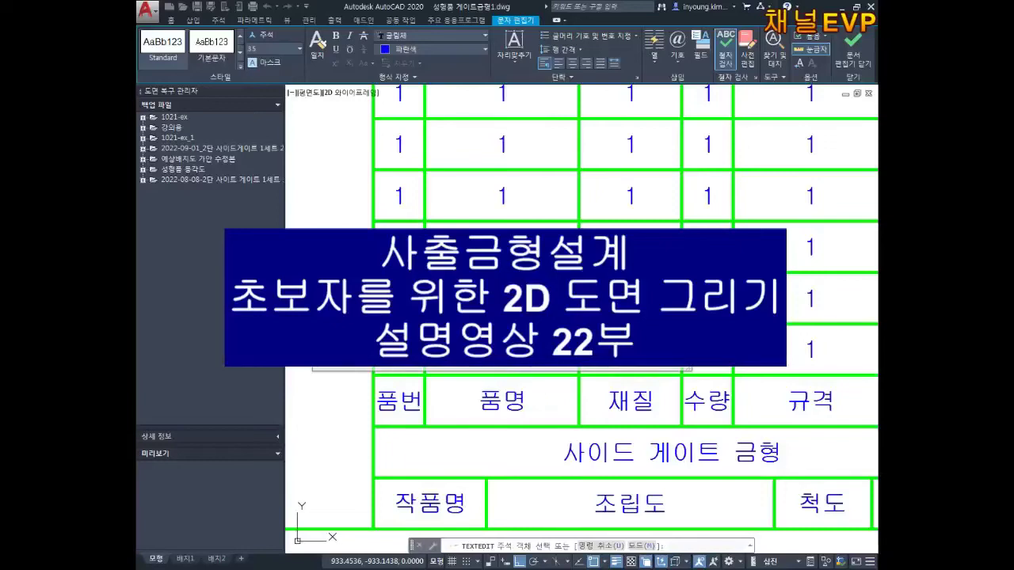
Step: Set the 고정측설치판 row's material (재질) to SM55C
click(621, 350)
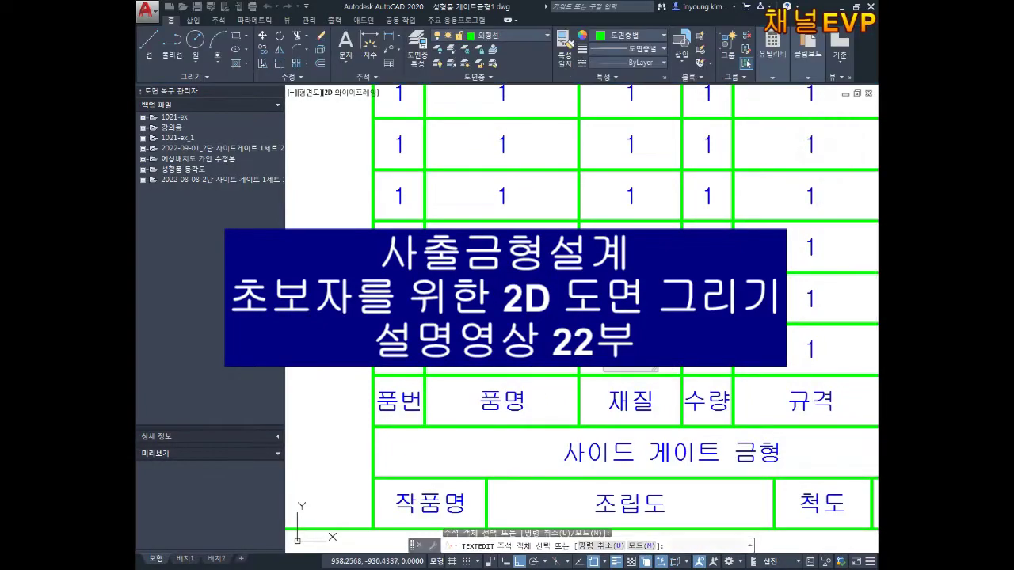
click(621, 350)
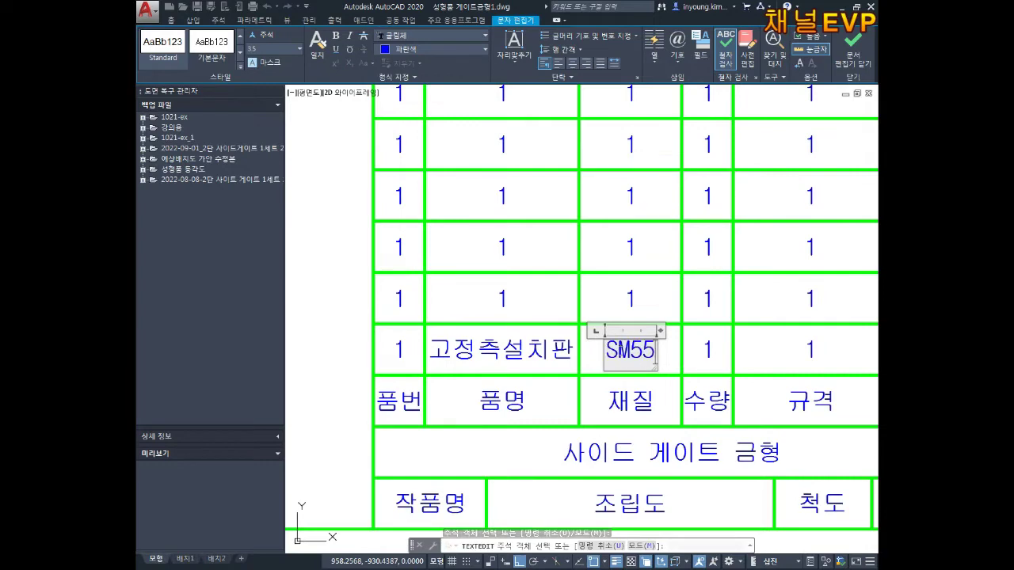
text(C)
key(ctrl+Return)
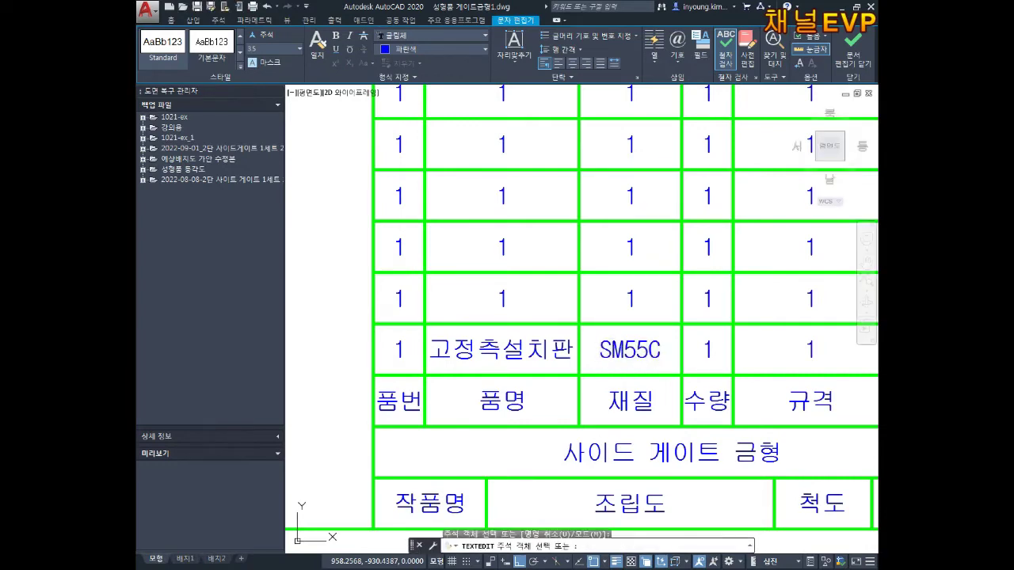
Step: Enter 20x150x200 as the row's size (규격) and select the 1 in its 비고 cell
click(722, 366)
text(2)
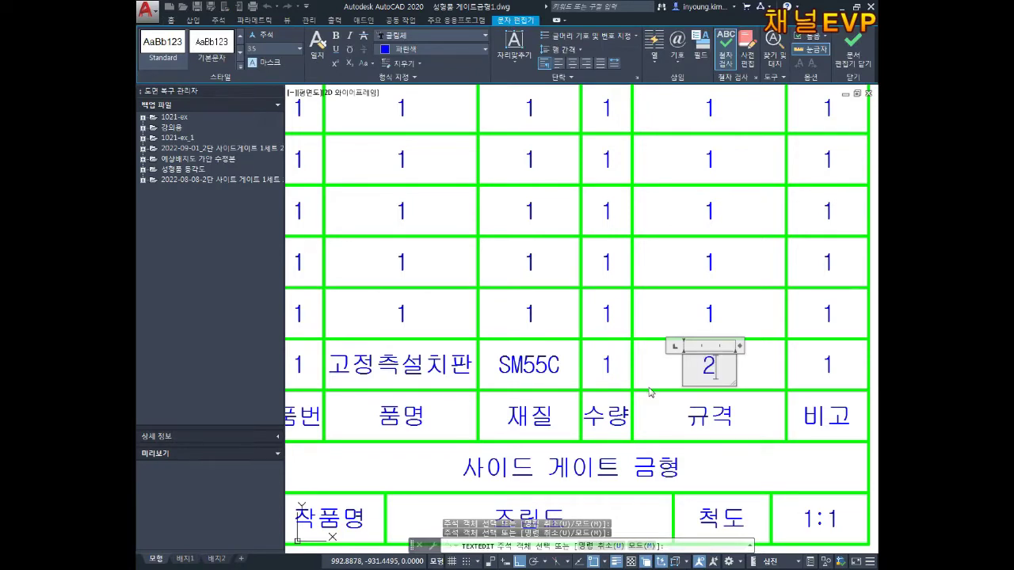
text(0X)
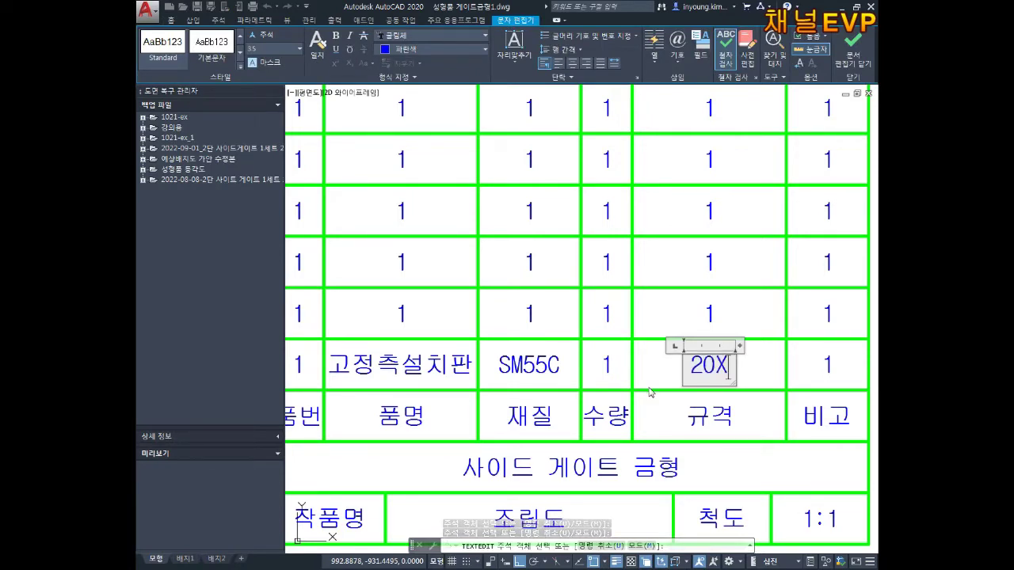
key(BackSpace)
text(x)
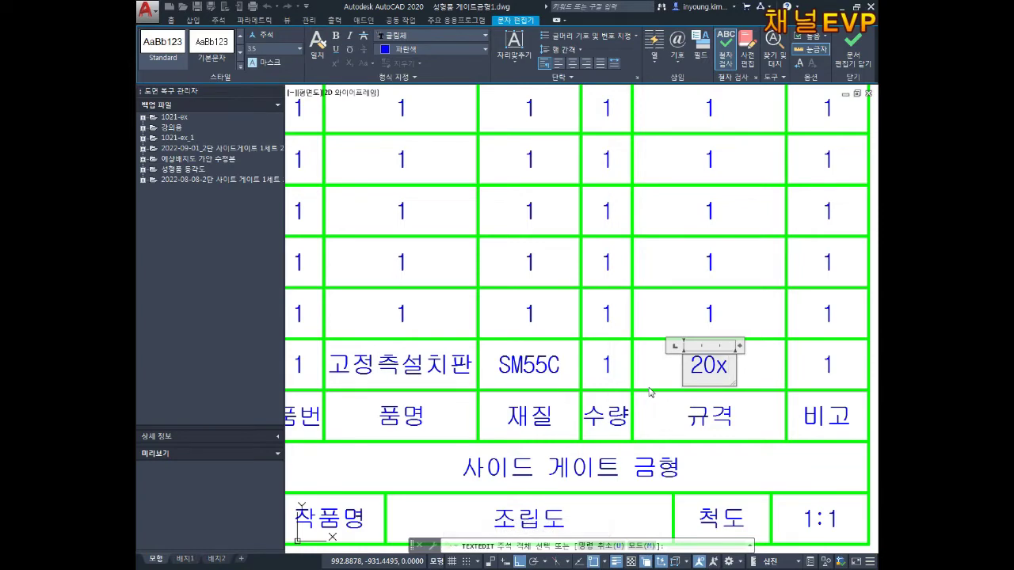
text(200)
key(Escape)
key(Escape)
middle_drag(725, 293, 616, 323)
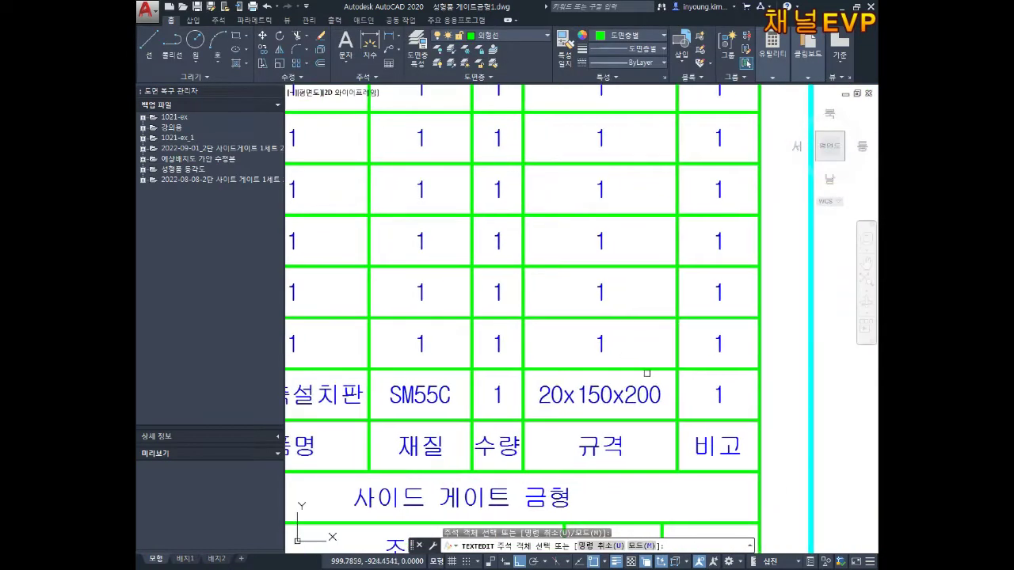
click(719, 396)
Step: Delete the 1 from the 비고 cell and zoom out to show the whole title frame
key(Delete)
scroll(730, 347, down, 2)
key(Escape)
key(Escape)
key(Escape)
middle_drag(730, 346, 709, 346)
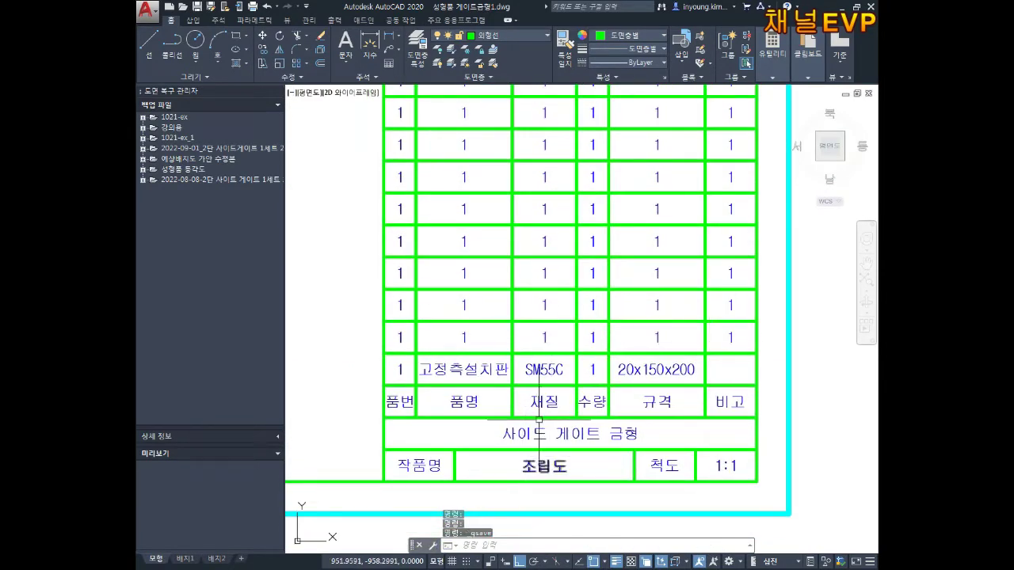
scroll(577, 315, down, 2)
scroll(565, 303, down, 1)
scroll(550, 351, down, 3)
mouse_move(455, 293)
middle_down()
mouse_move(604, 296)
mouse_move(645, 319)
middle_up()
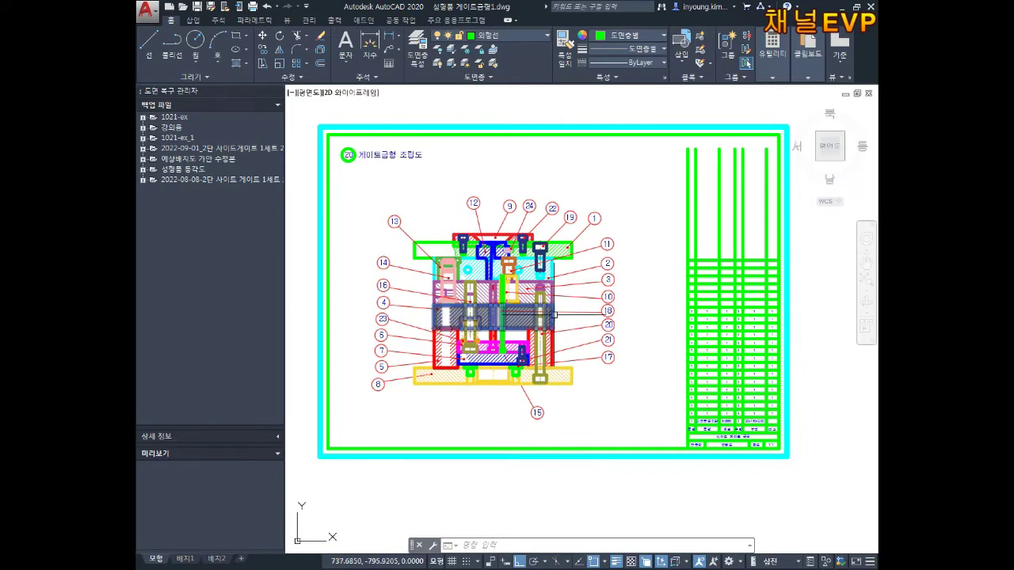
middle_drag(560, 336, 544, 320)
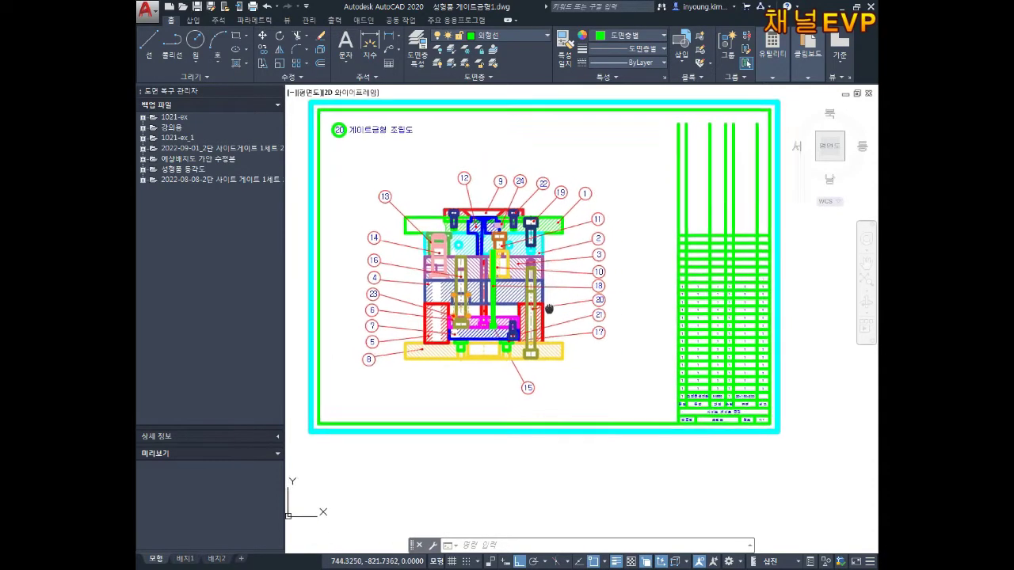
Step: Save the drawing with Ctrl+S and start the COPY command
key(ctrl+s)
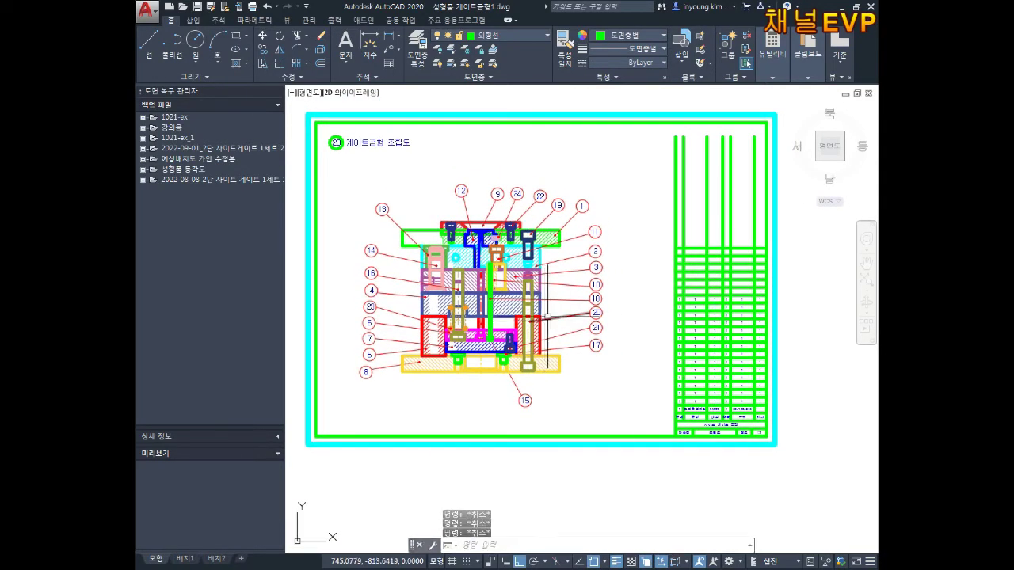
text(co)
key(Return)
Step: Copy the assembly view with its balloons to a spot below the title frame
click(622, 171)
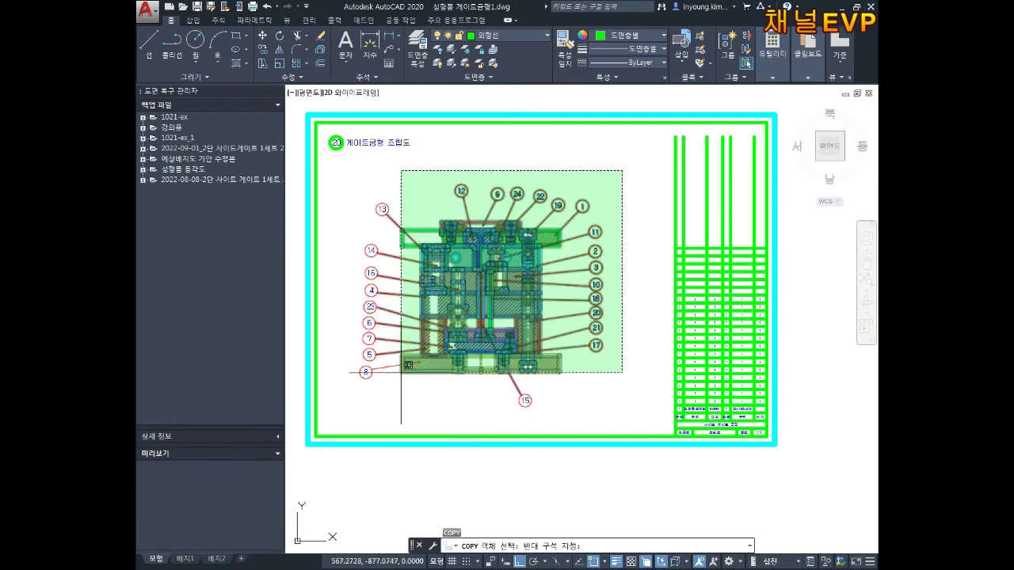
click(354, 395)
key(Return)
middle_drag(449, 445, 460, 256)
click(462, 137)
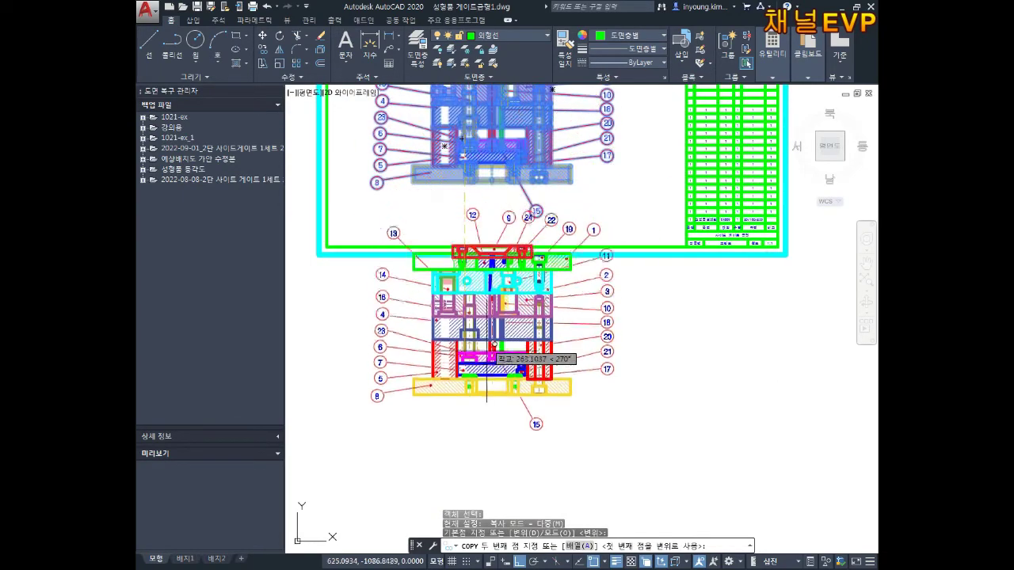
click(484, 434)
key(Escape)
key(Escape)
key(Escape)
Step: Erase the copy's right, left and top balloons and the leftover leader with crossing windows
middle_drag(670, 307, 670, 251)
click(670, 251)
click(600, 486)
key(Delete)
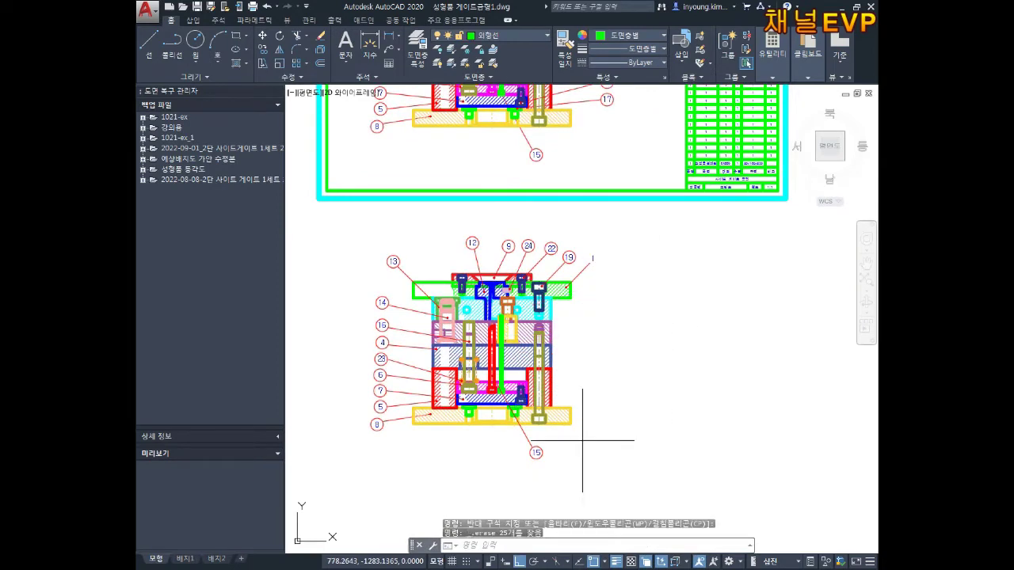
click(380, 275)
click(340, 507)
key(Delete)
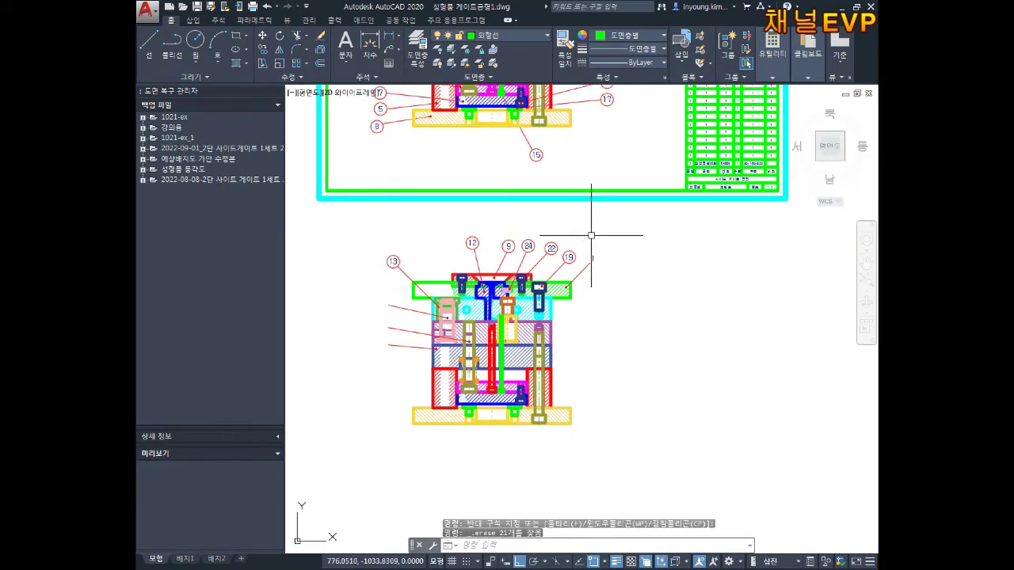
click(640, 222)
click(452, 248)
key(Delete)
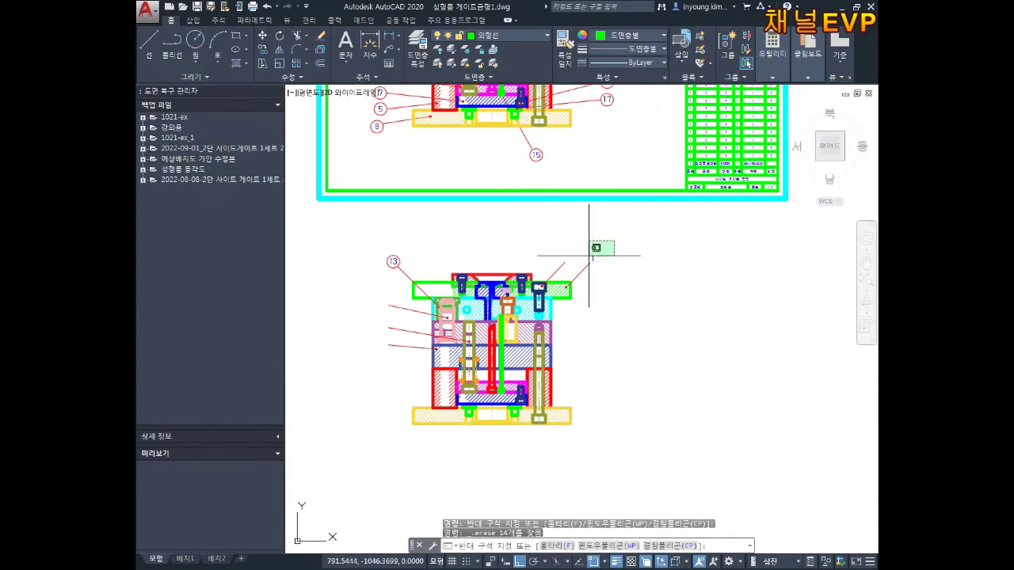
click(563, 268)
key(Delete)
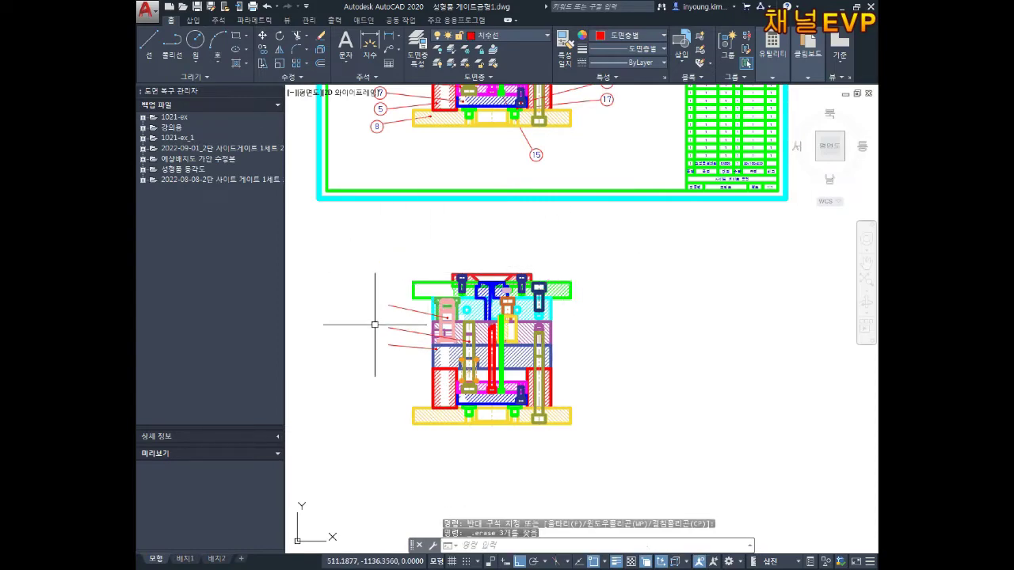
Step: Center the copied mold, start MOVE and window-select the lower mold half
scroll(412, 317, up, 2)
middle_drag(506, 341, 537, 299)
scroll(657, 340, up, 2)
middle_drag(657, 340, 697, 298)
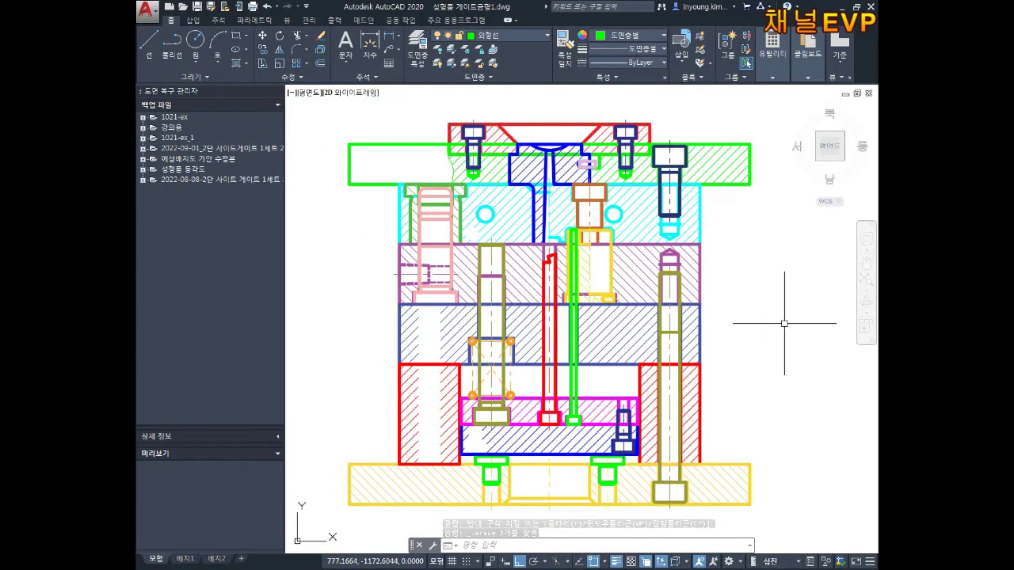
scroll(781, 348, down, 2)
mouse_move(769, 407)
middle_down()
mouse_move(702, 392)
mouse_move(679, 351)
middle_up()
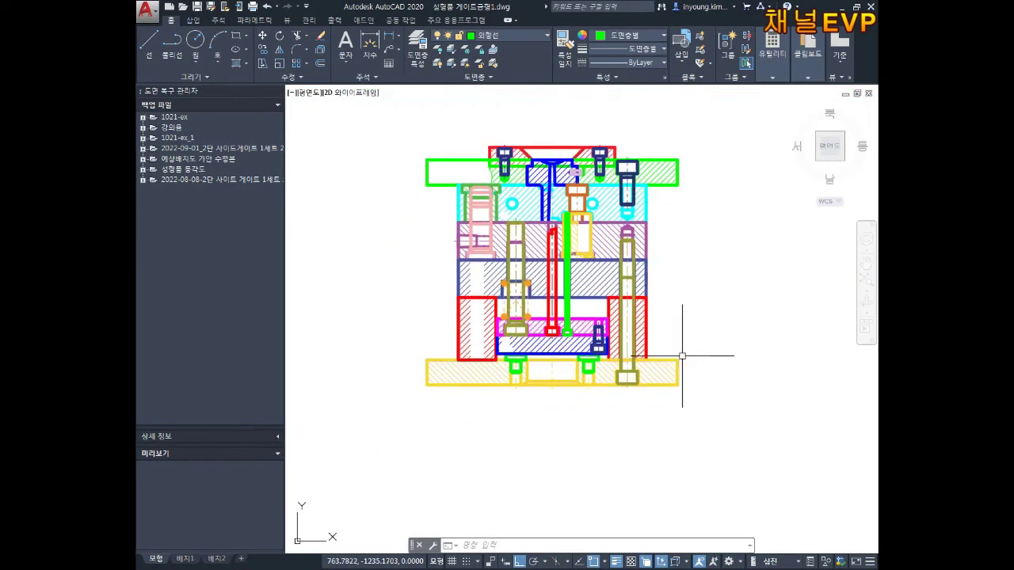
text(m)
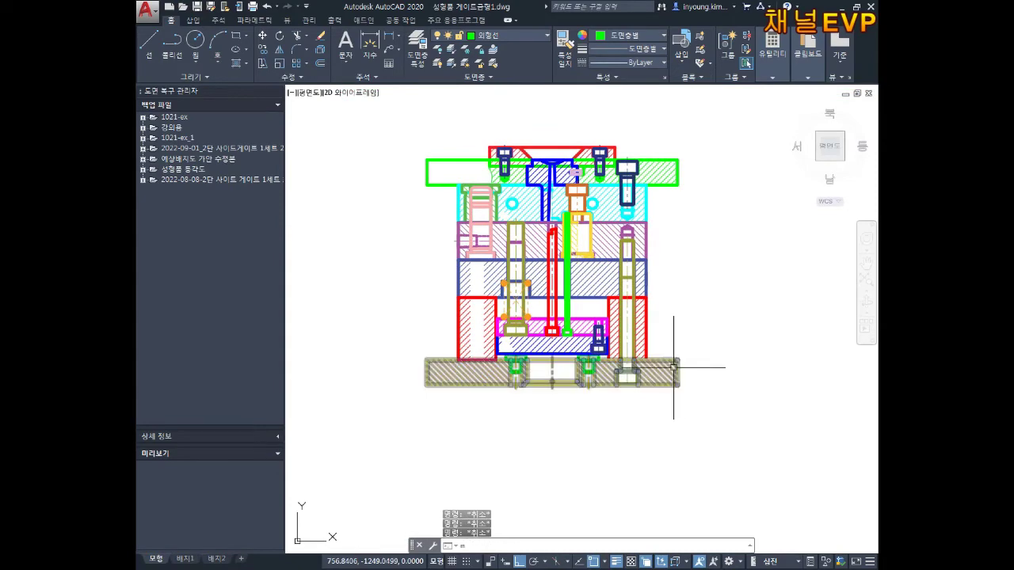
key(Return)
click(754, 296)
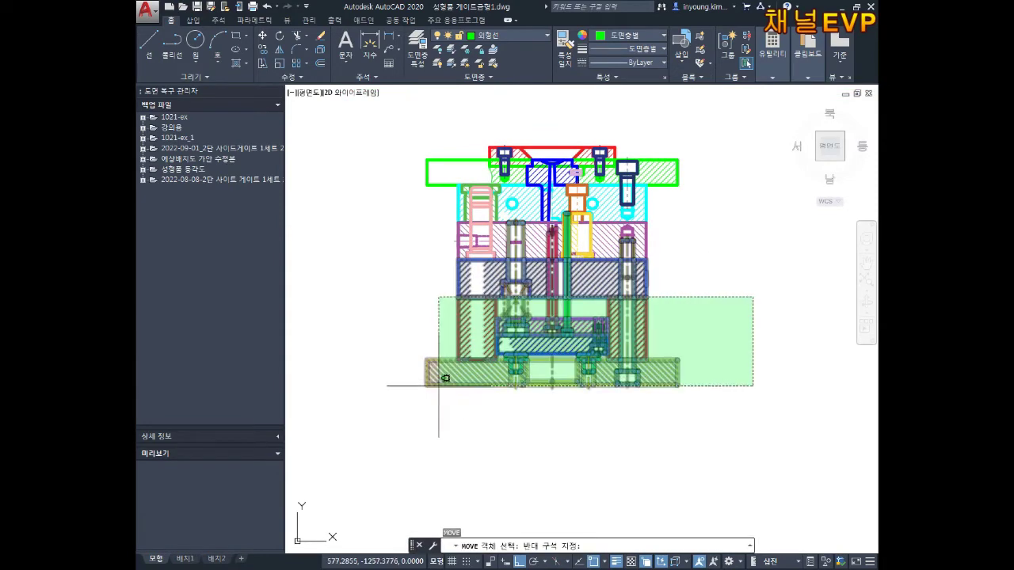
click(342, 462)
mouse_move(607, 269)
middle_down()
mouse_move(607, 336)
mouse_move(622, 369)
middle_up()
scroll(607, 336, up, 4)
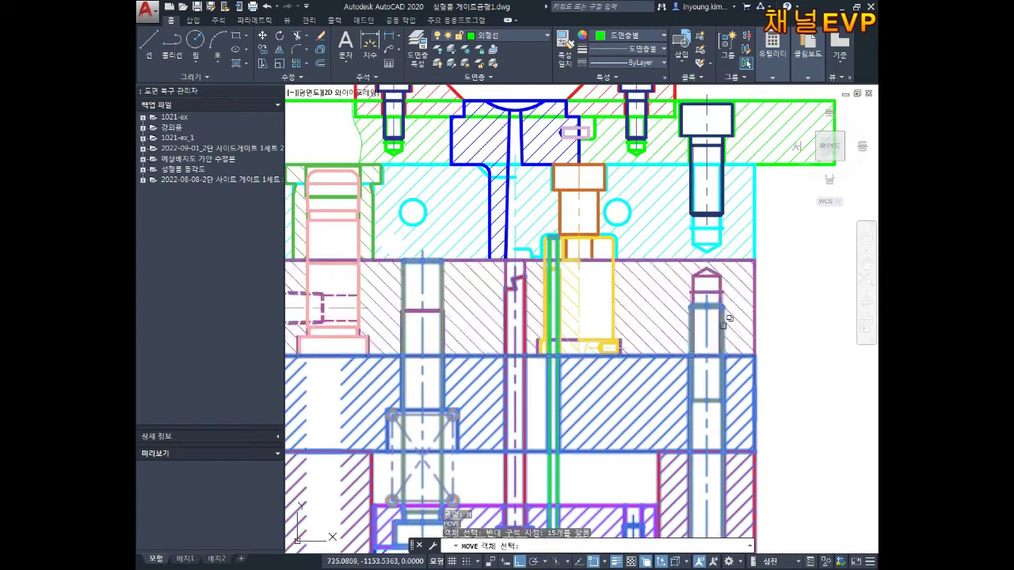
Step: Add two overlapping block parts to the selection and drop the lower mold half further down
click(614, 293)
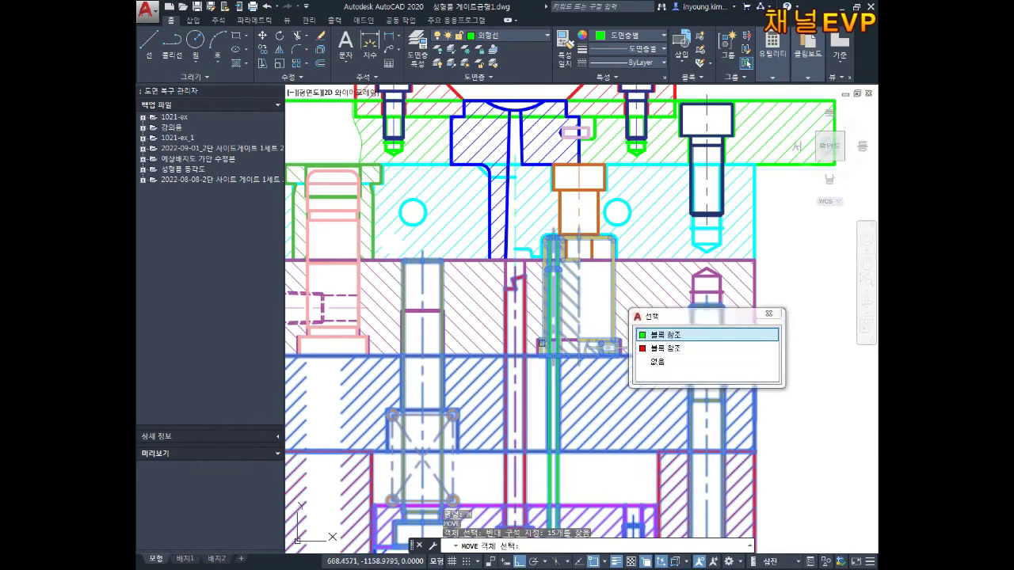
click(687, 346)
middle_drag(361, 277, 499, 272)
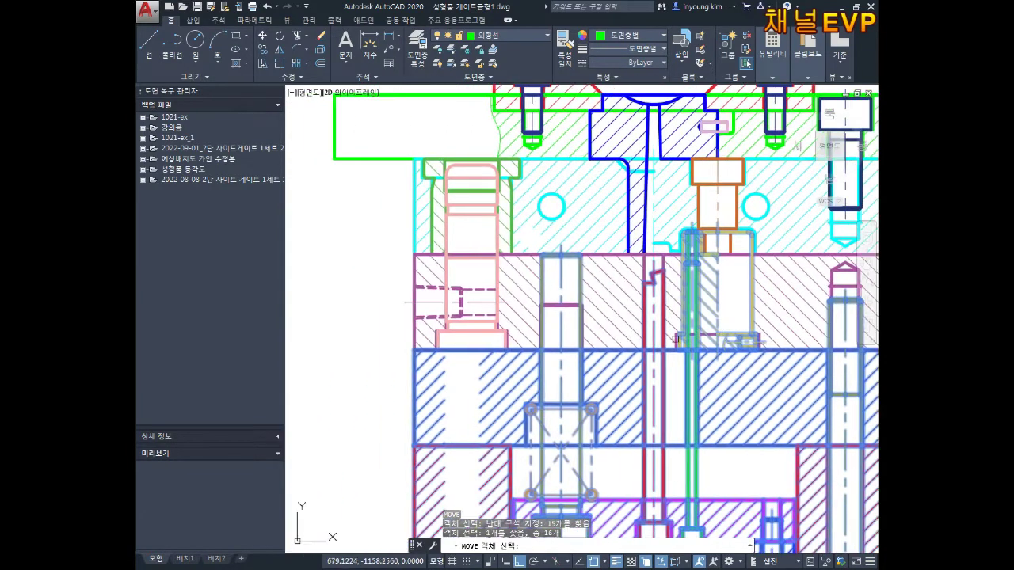
click(496, 275)
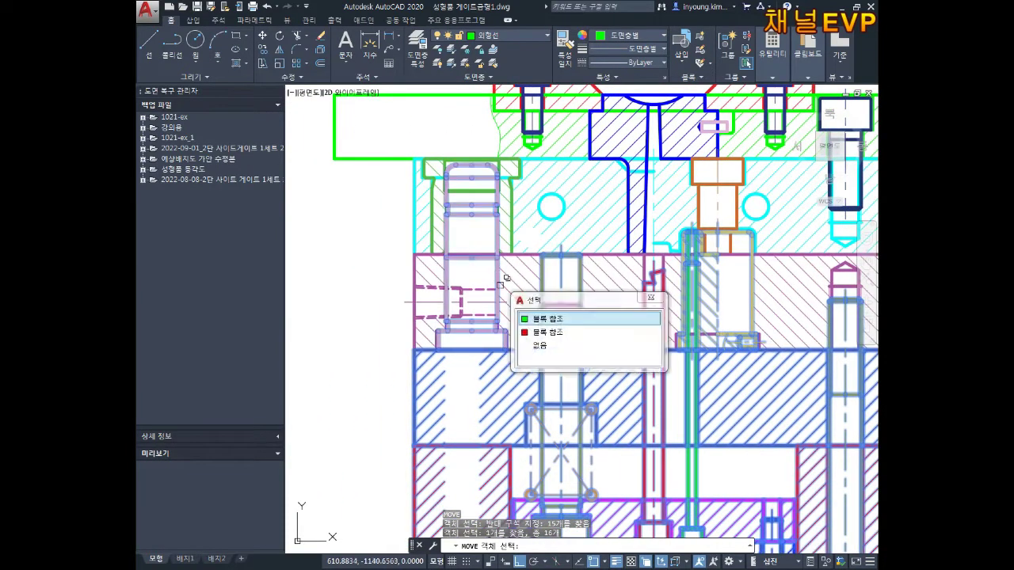
click(552, 320)
scroll(594, 364, down, 5)
middle_drag(672, 482, 615, 376)
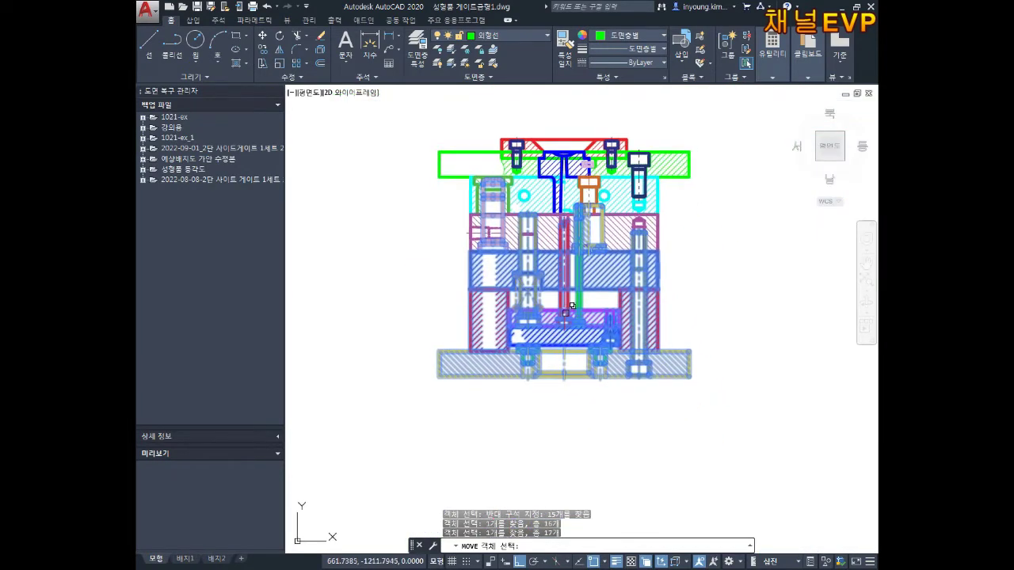
key(Return)
click(570, 373)
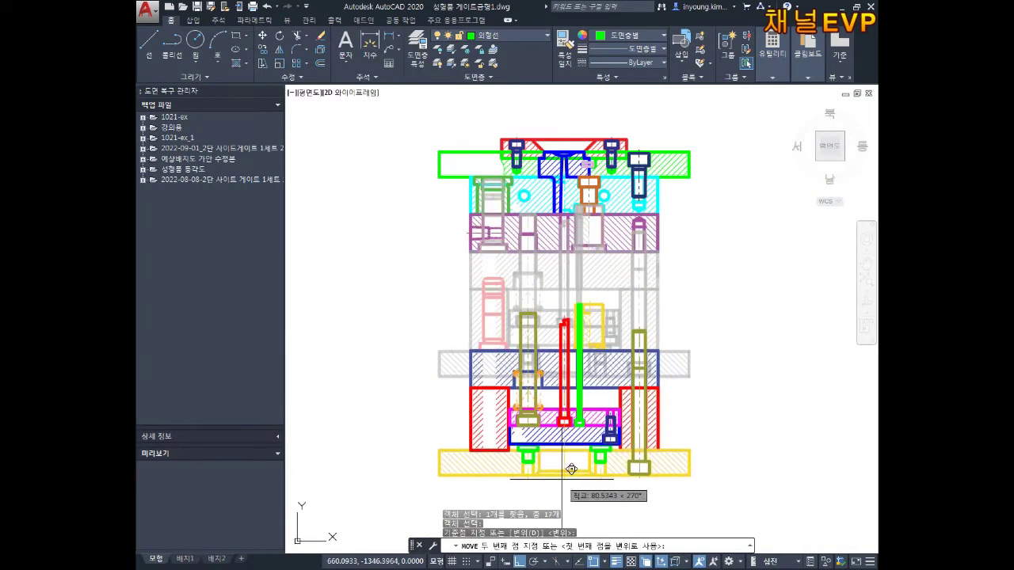
click(564, 472)
key(Escape)
key(Escape)
key(Escape)
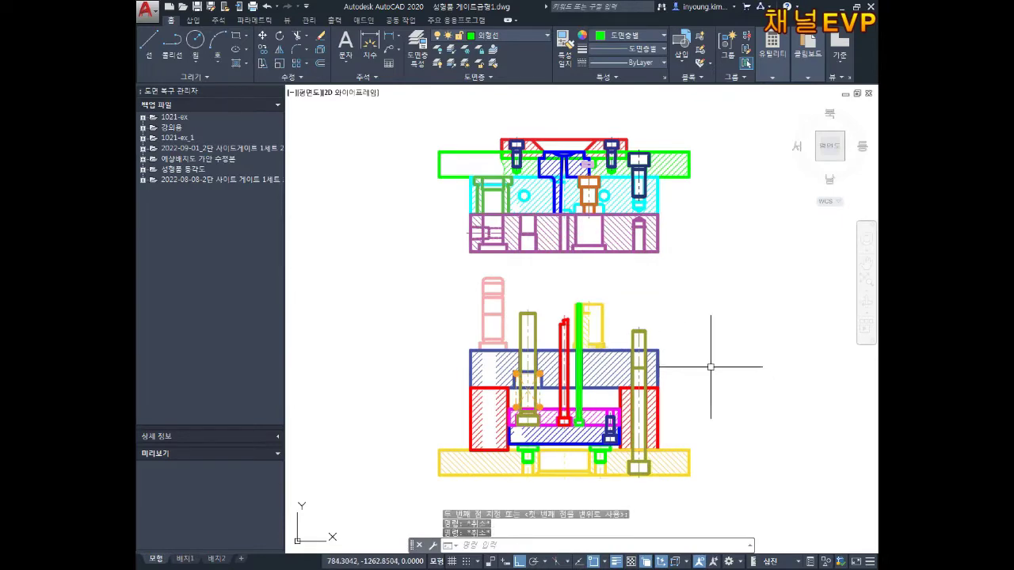
scroll(647, 296, up, 2)
Step: Move the purple plate straight down onto the lower assembly and recentre both views
text(m)
key(Return)
click(686, 303)
click(541, 269)
key(Return)
middle_drag(461, 346, 551, 328)
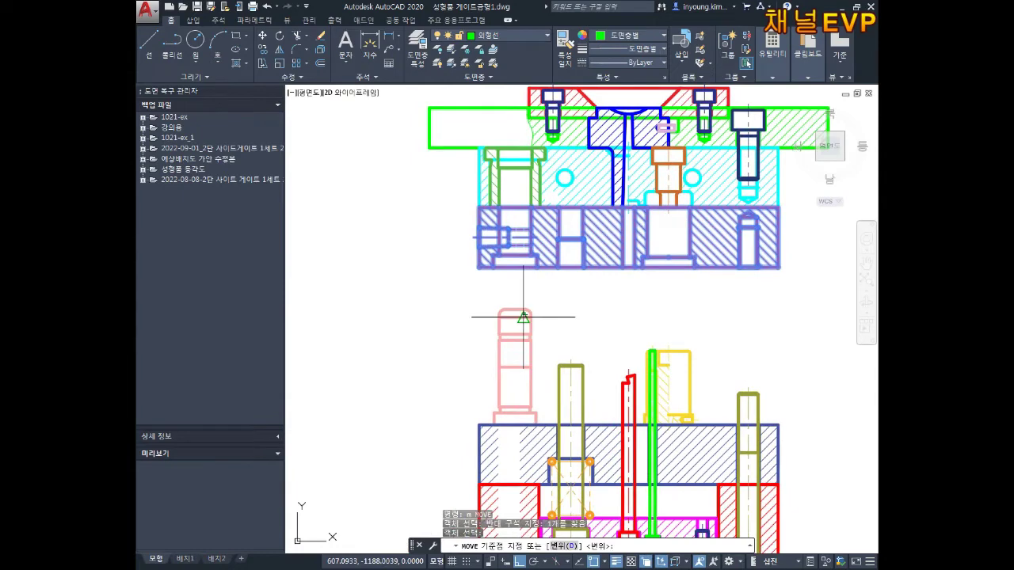
click(487, 274)
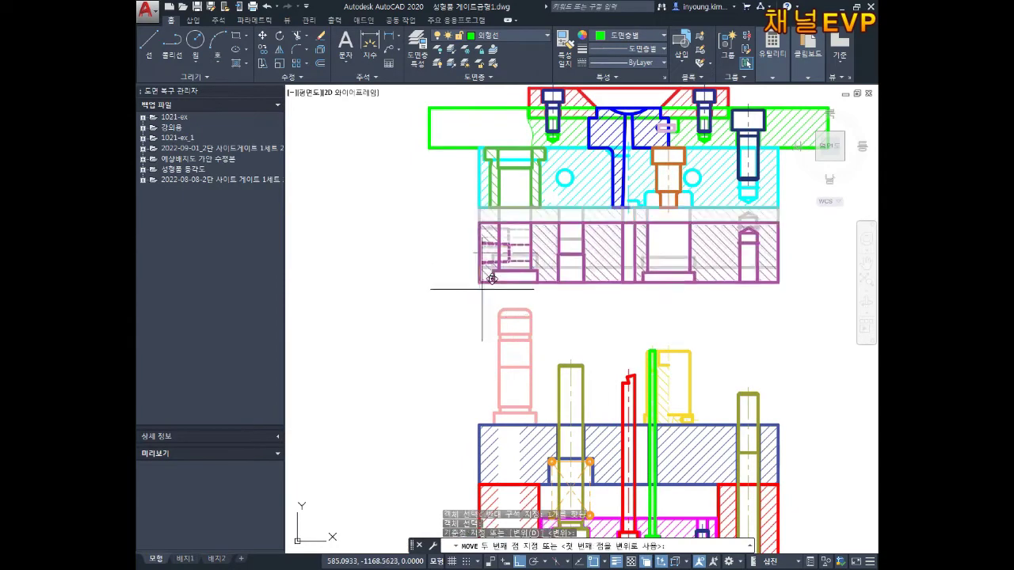
click(483, 423)
key(Escape)
key(Escape)
scroll(713, 357, down, 3)
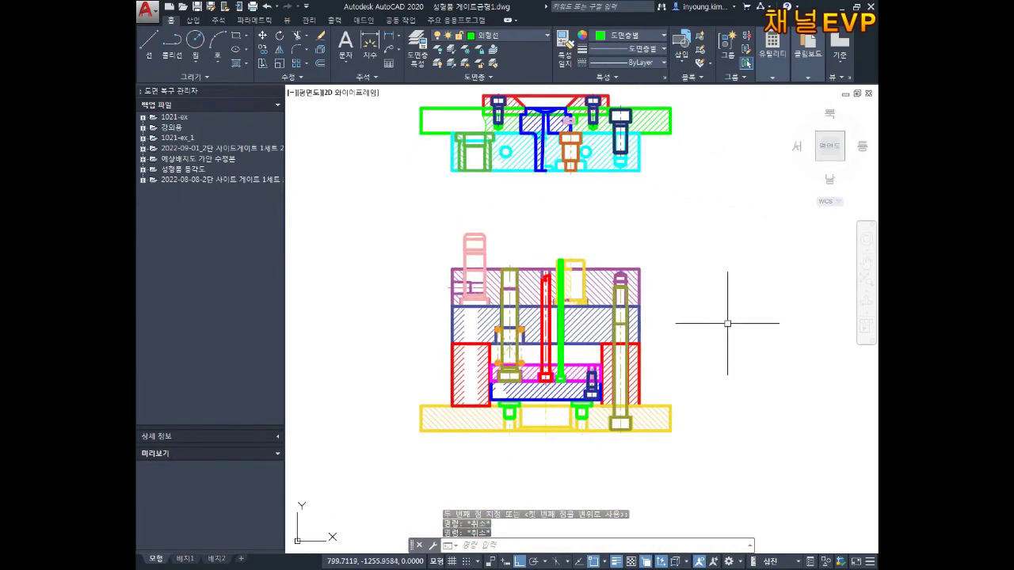
middle_drag(679, 338, 679, 341)
mouse_move(643, 277)
middle_down()
mouse_move(643, 325)
mouse_move(662, 298)
middle_up()
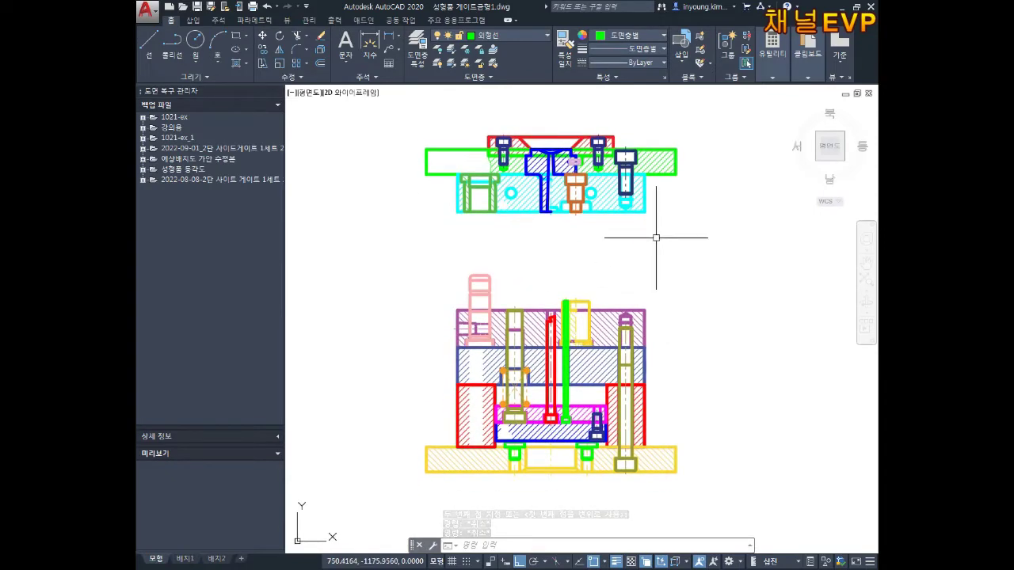
Step: Pan both mold views down and open Block Definition with B for the 사이드게이트금형1상측 block
middle_drag(656, 237, 673, 267)
middle_drag(582, 142, 586, 174)
text(b)
key(Return)
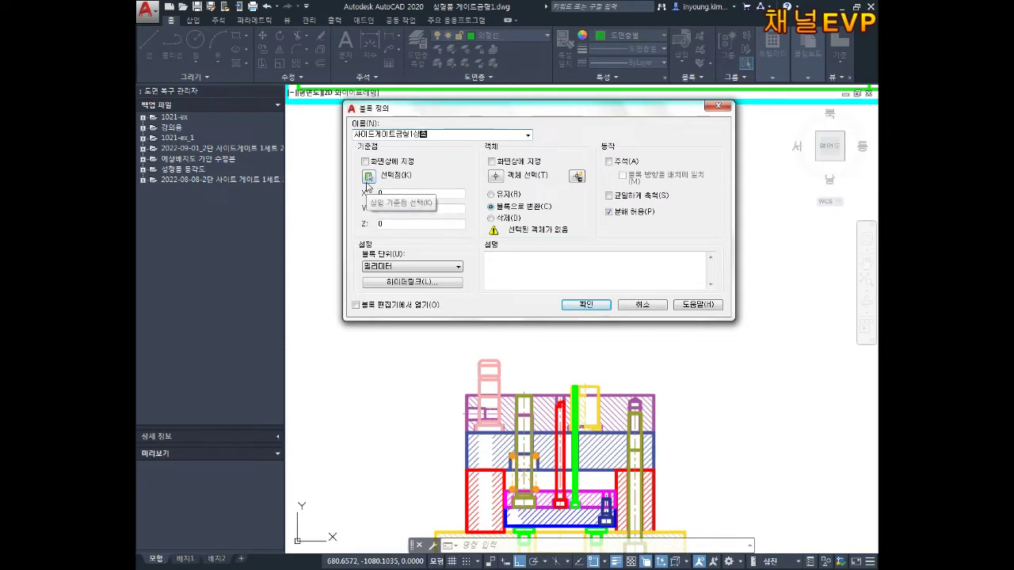
Step: Define the upper mold view block from its 10 objects with a picked base point
click(368, 178)
click(700, 201)
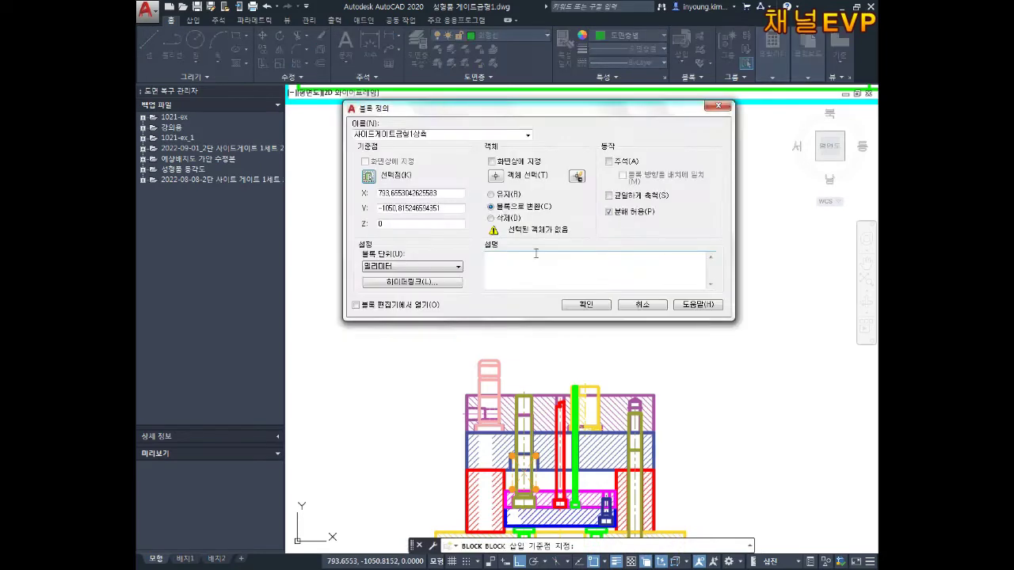
click(499, 177)
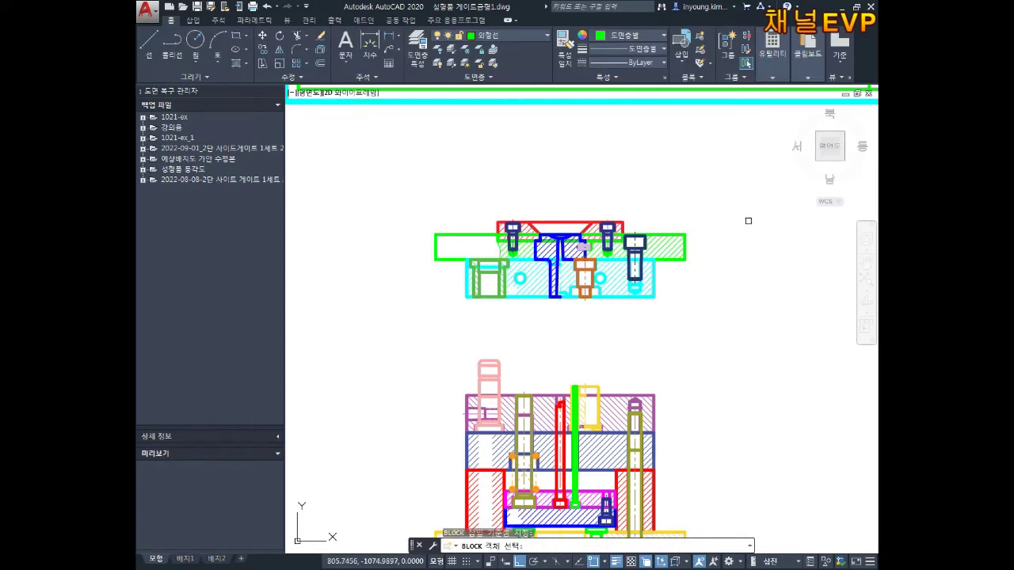
click(751, 211)
click(378, 303)
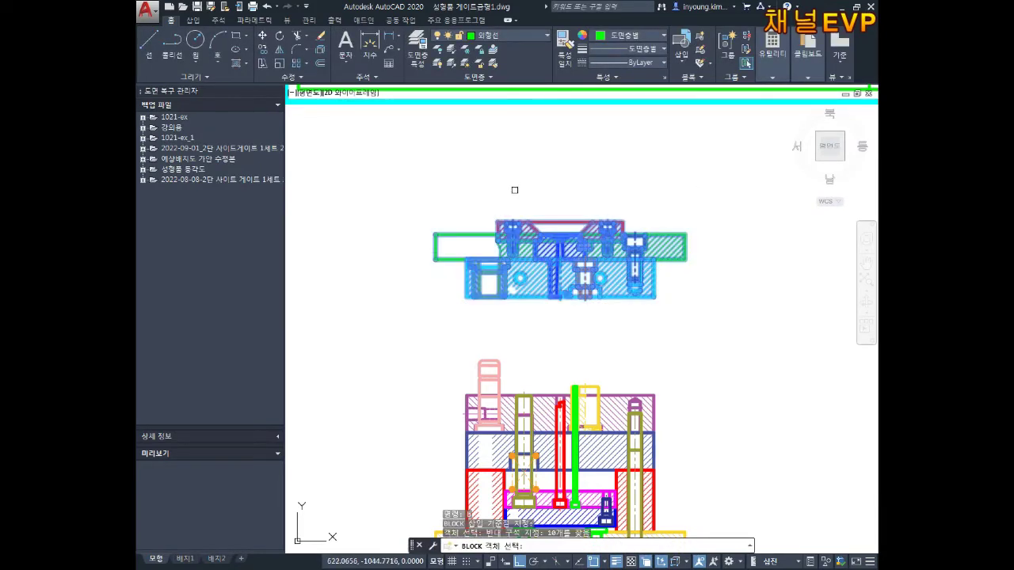
key(Return)
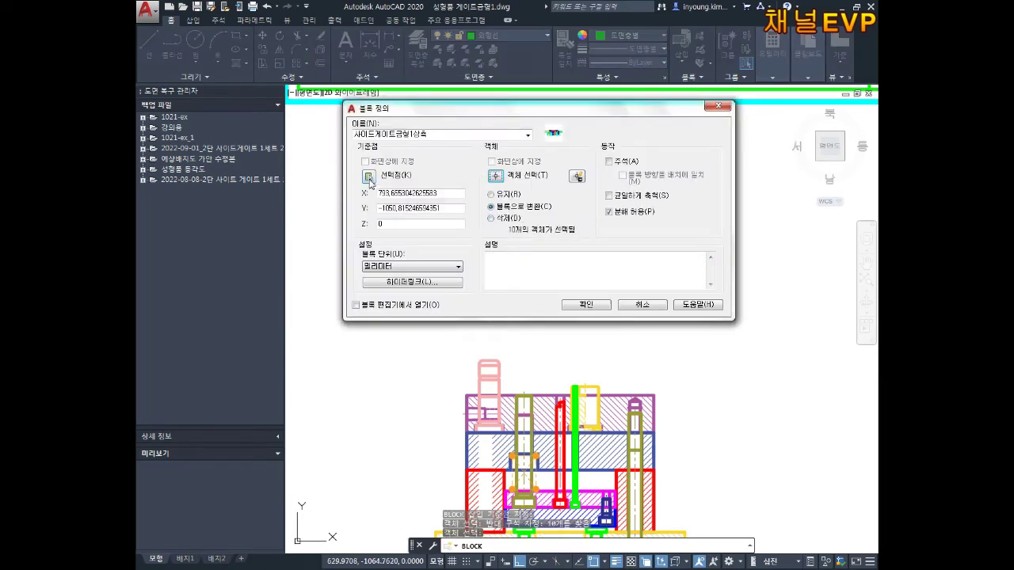
click(369, 176)
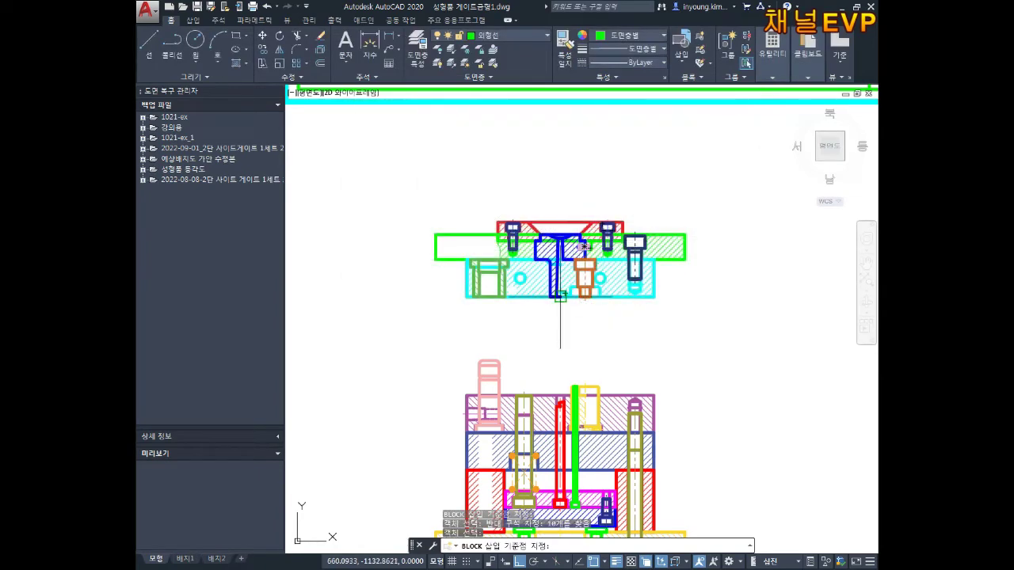
click(550, 291)
click(586, 305)
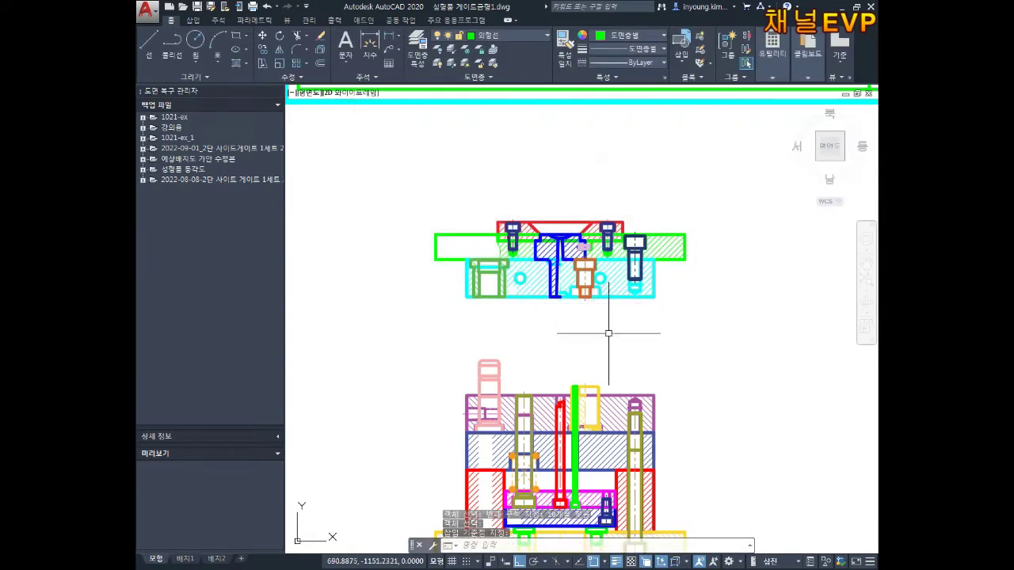
Step: Define the lower mold view as block 사이드게이트금형1하측 from its 18 objects
middle_drag(603, 340, 603, 217)
click(601, 278)
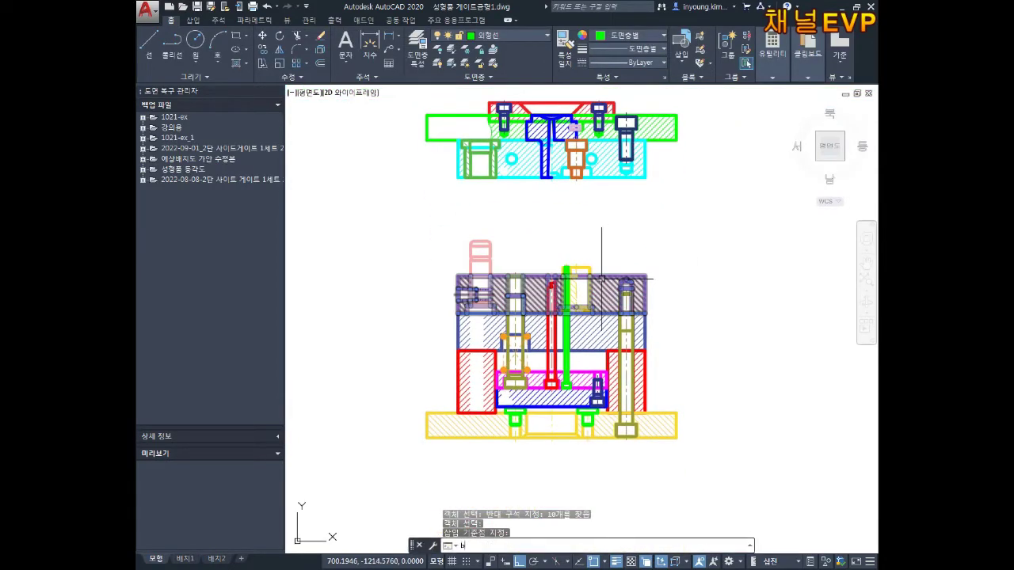
key(Return)
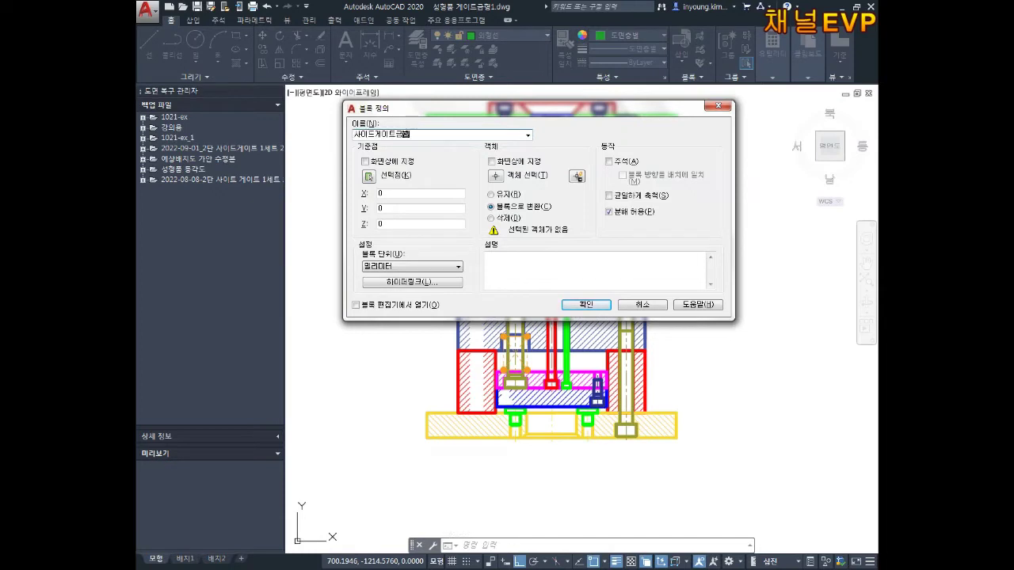
text(사이드게이트금형1하측)
click(369, 176)
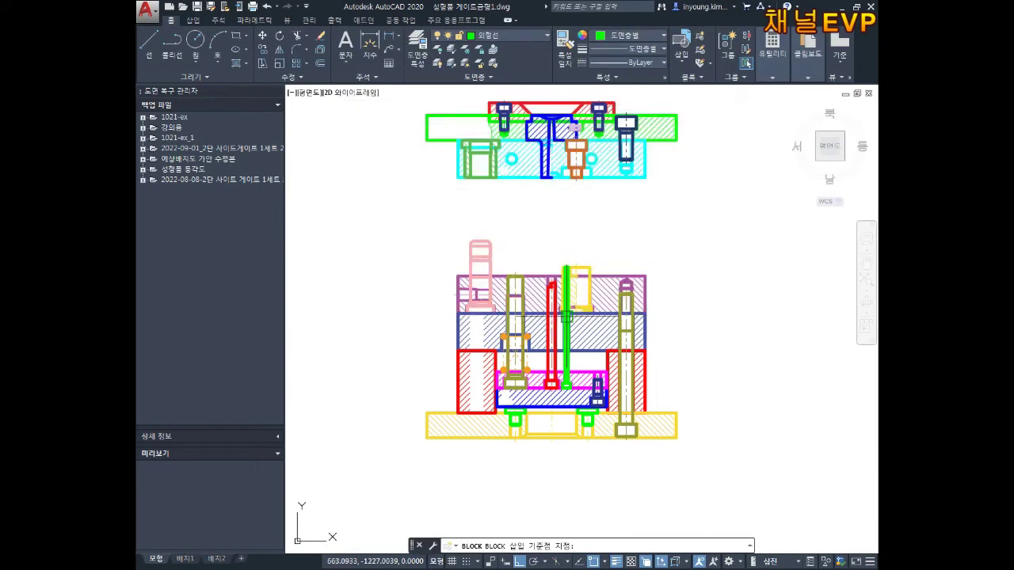
click(545, 361)
click(495, 175)
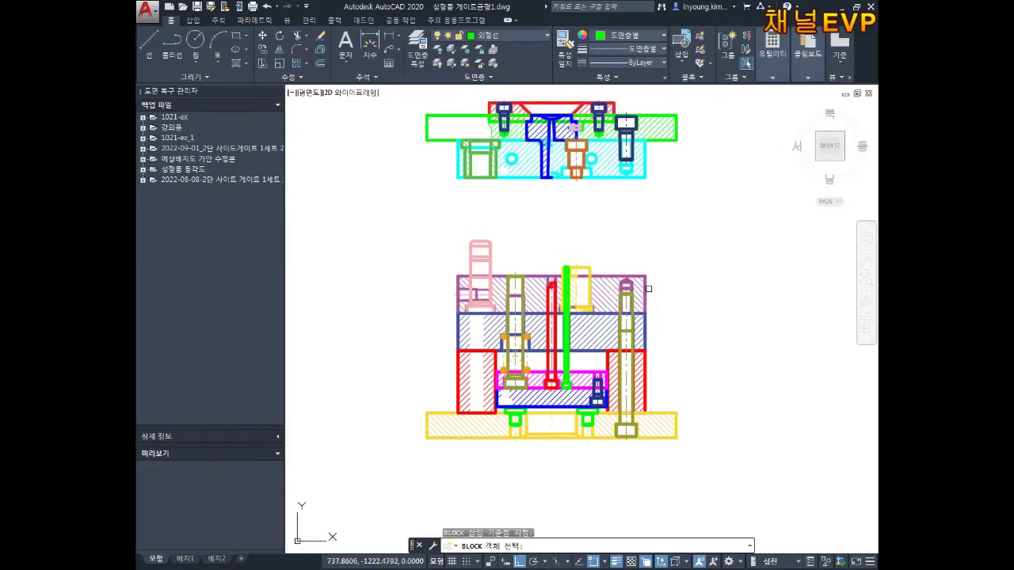
click(702, 228)
click(398, 458)
key(Return)
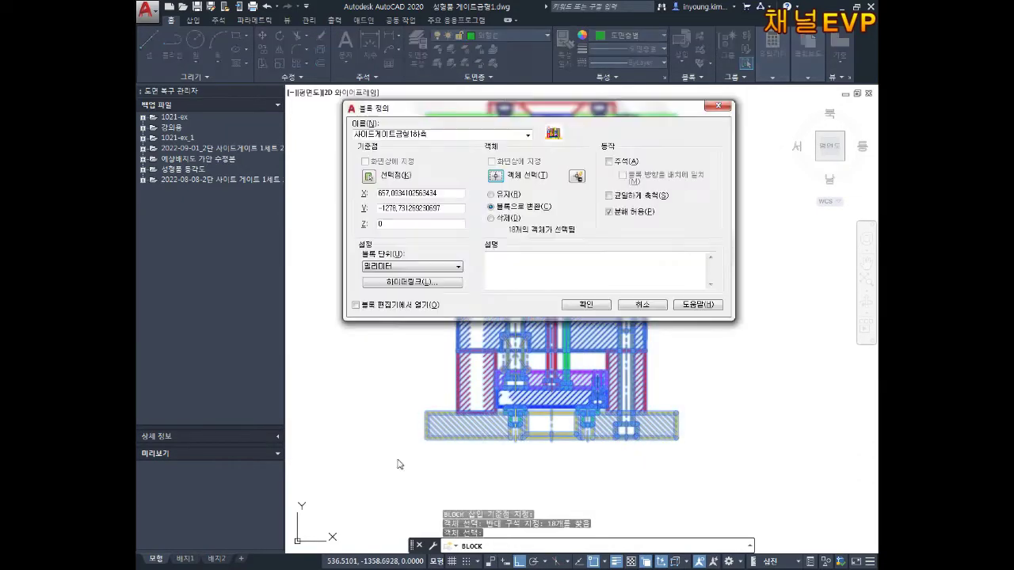
click(587, 305)
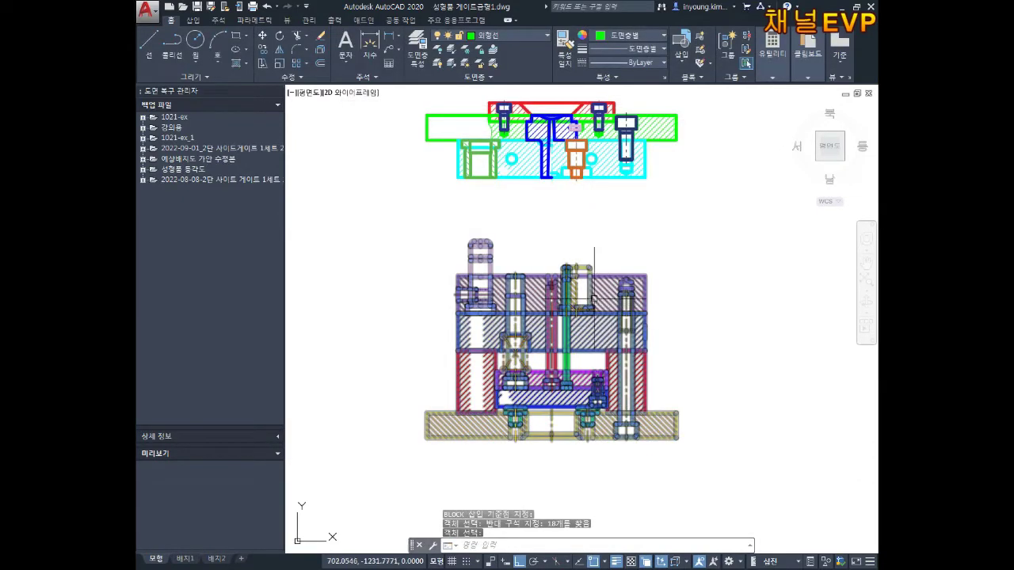
Step: Start MOVE and window-select the lower view block
middle_drag(621, 235, 612, 277)
key(Escape)
key(Escape)
key(Escape)
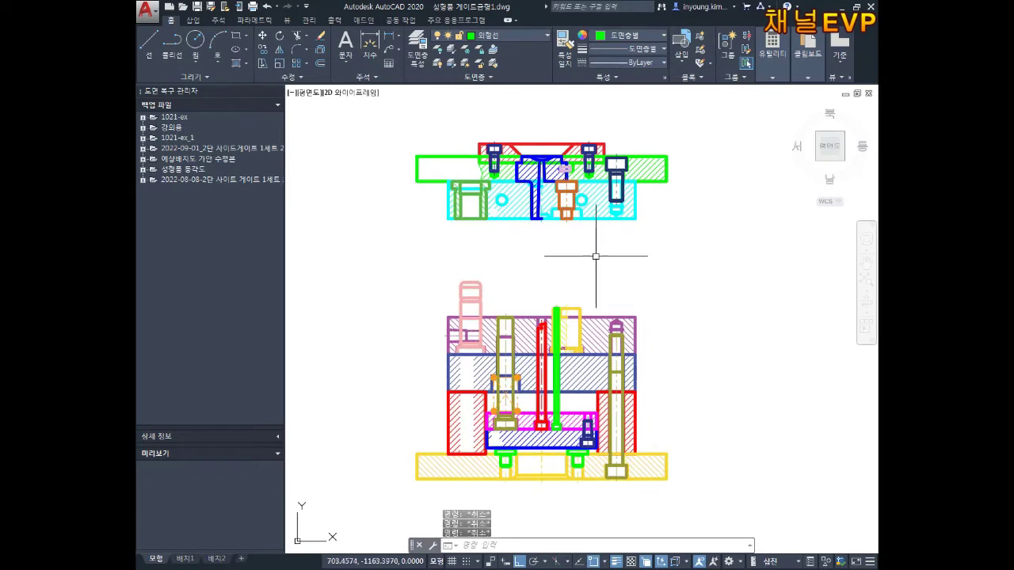
text(ㅡ)
key(space)
text(ㅁ)
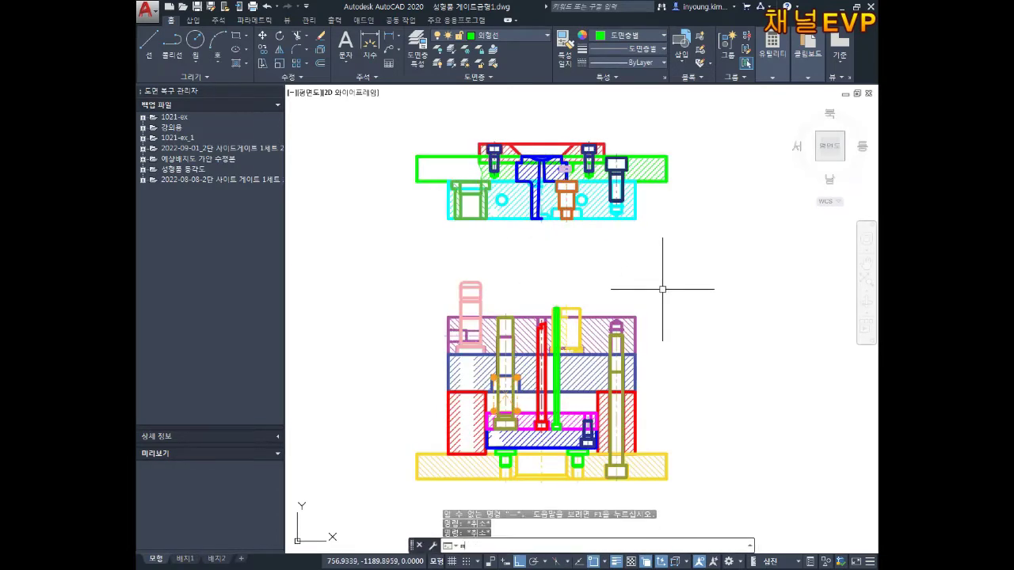
key(BackSpace)
text(m)
key(Return)
click(650, 294)
click(547, 325)
key(Return)
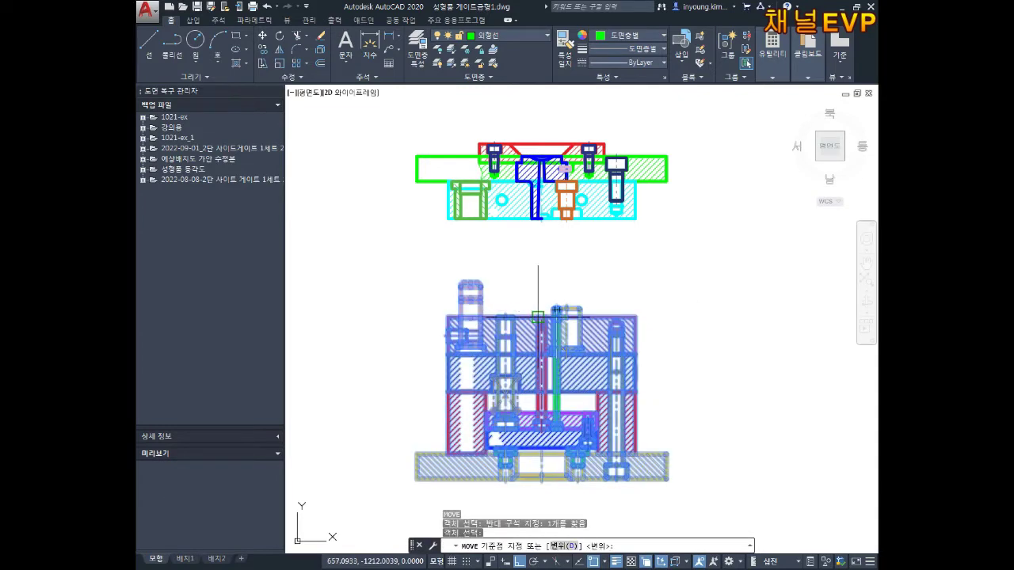
Step: Move the lower mold view block so it sits directly beneath the upper view
click(538, 317)
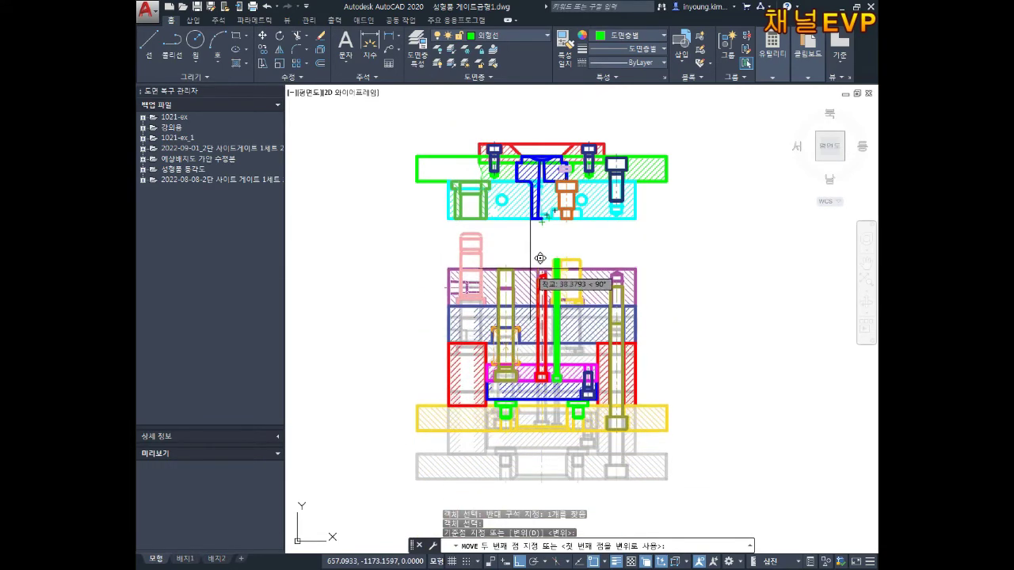
click(535, 270)
key(Return)
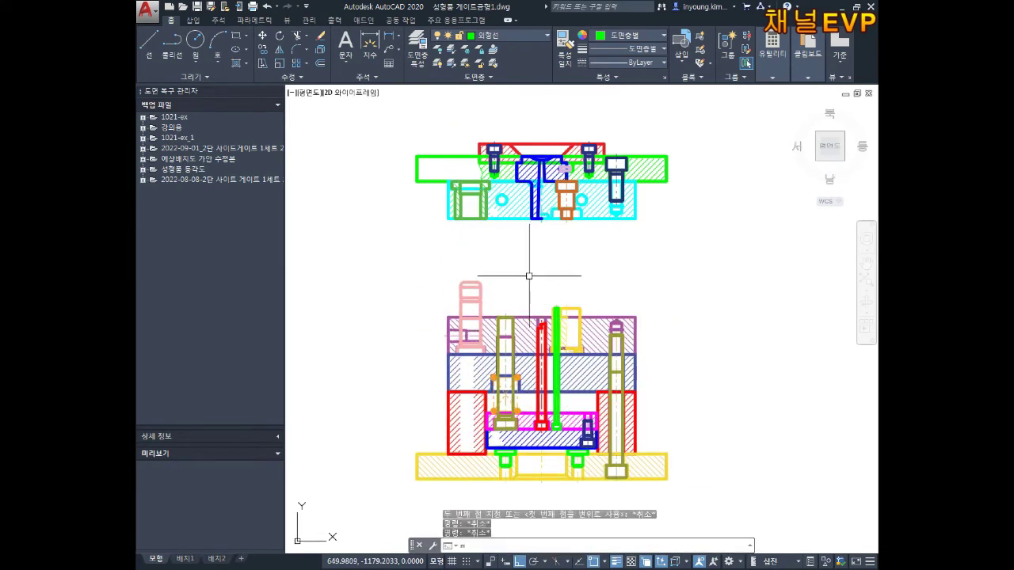
scroll(543, 313, up, 3)
drag(542, 313, 553, 362)
key(Return)
scroll(553, 362, up, 2)
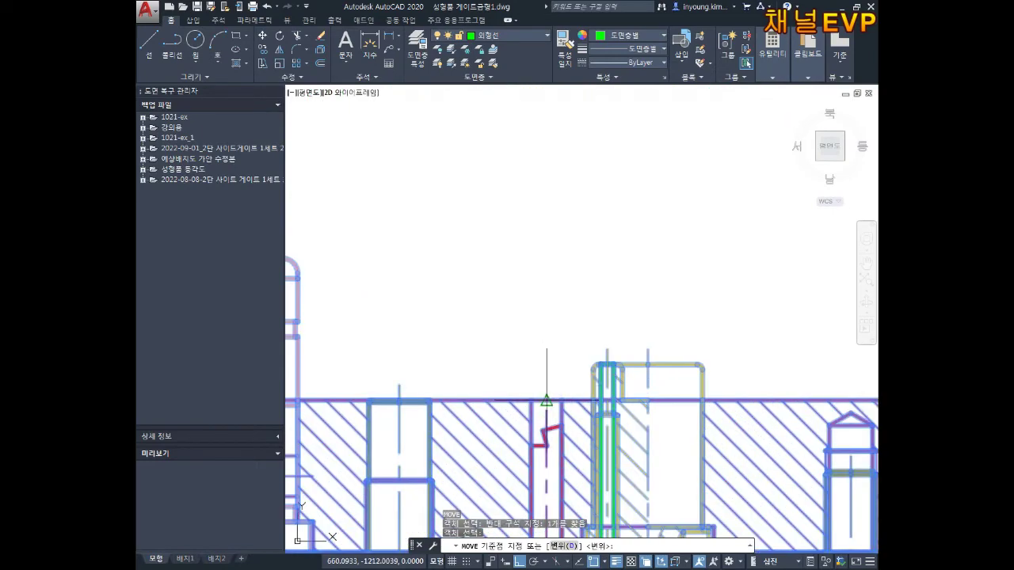
click(546, 401)
scroll(557, 335, down, 2)
scroll(525, 353, up, 2)
mouse_move(545, 199)
middle_down()
mouse_move(525, 165)
mouse_move(528, 290)
mouse_move(524, 270)
middle_up()
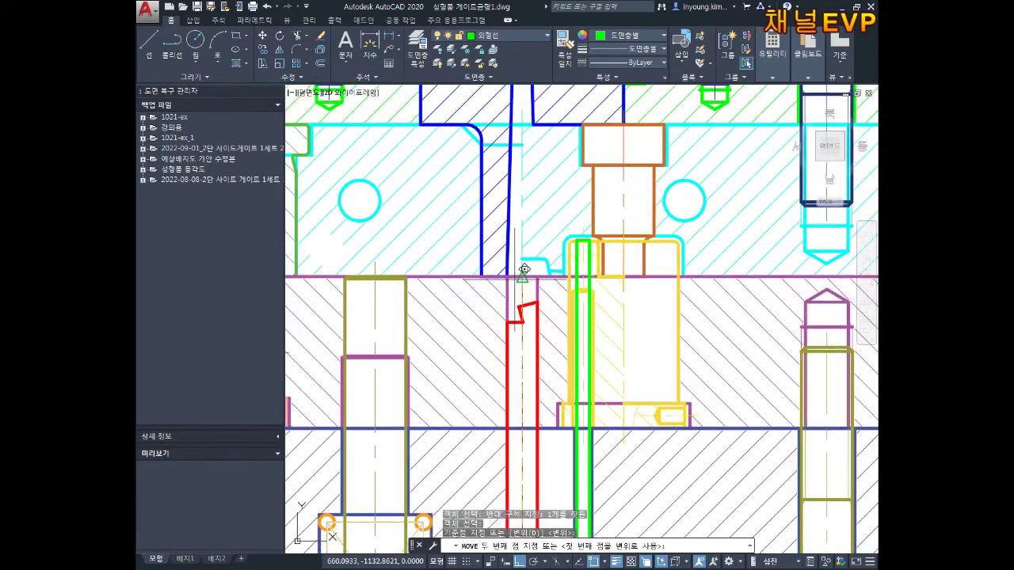
scroll(524, 270, down, 5)
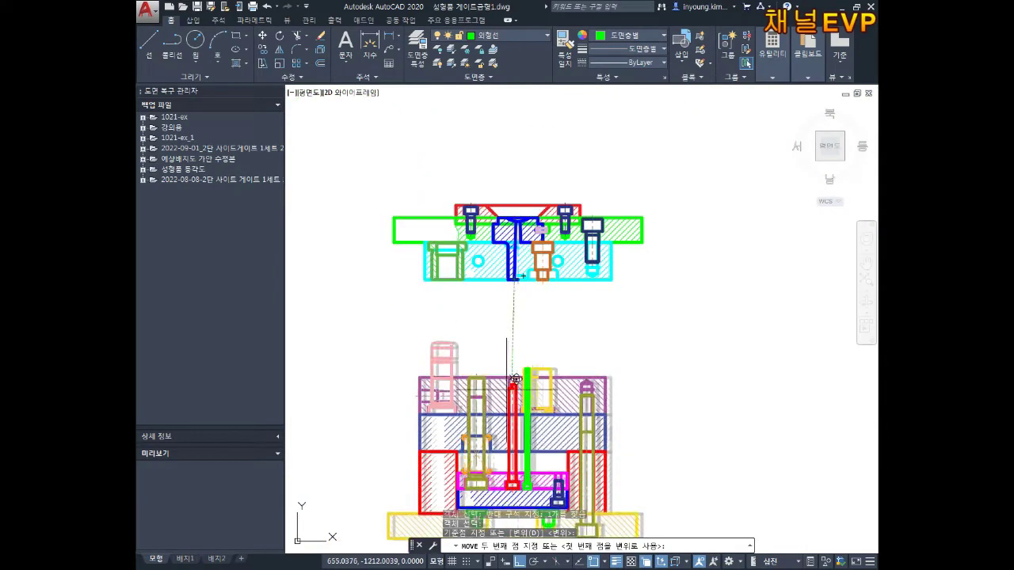
middle_drag(577, 351, 592, 266)
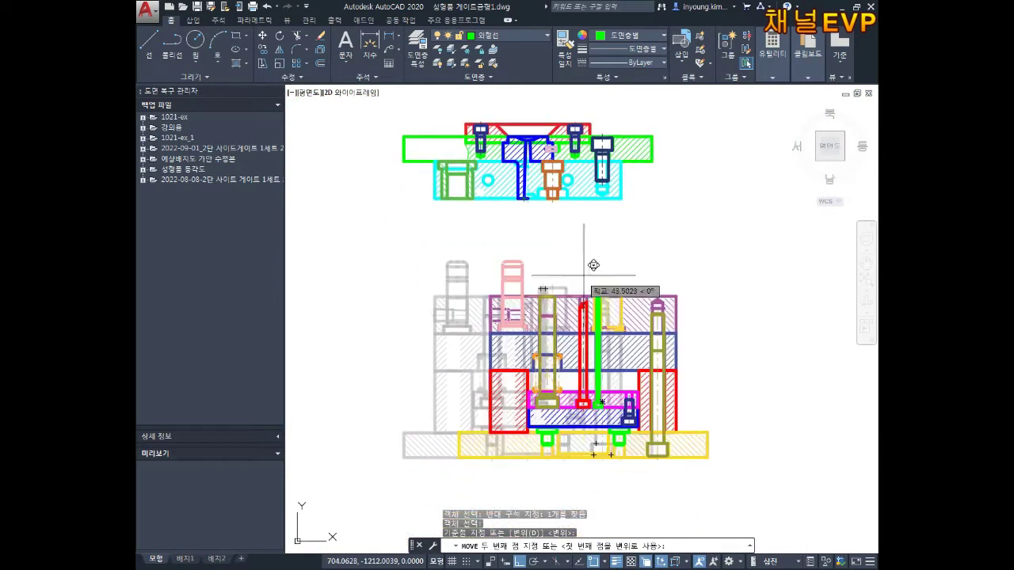
key(Escape)
key(Escape)
key(Escape)
scroll(523, 366, down, 4)
middle_drag(599, 368, 584, 338)
Step: Window-select both mold view blocks and move them together below the assembly sheet
text(m)
key(Return)
key(Escape)
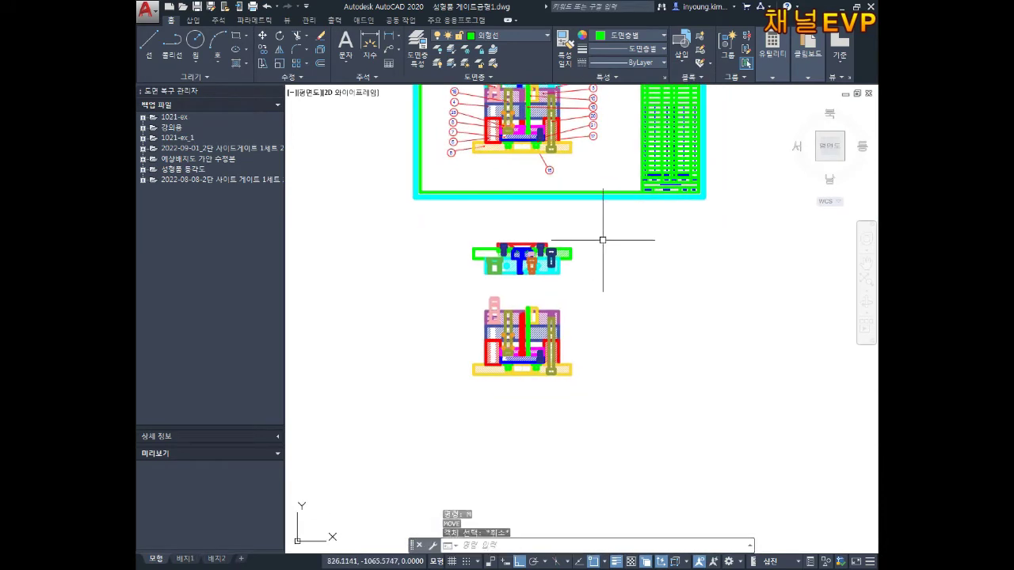
text(m)
key(Return)
click(594, 231)
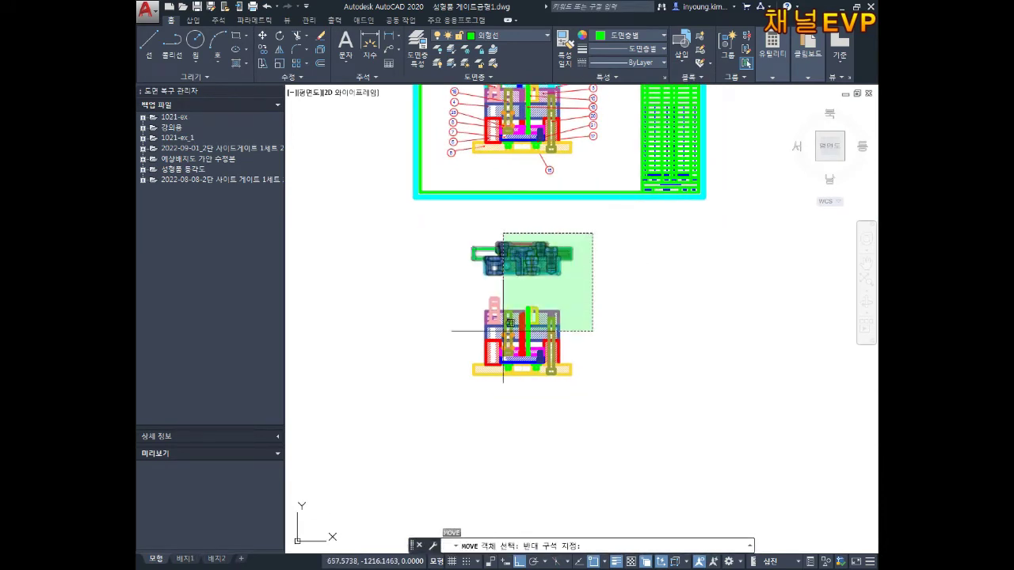
click(425, 429)
key(Return)
click(427, 410)
click(476, 461)
key(Escape)
key(Escape)
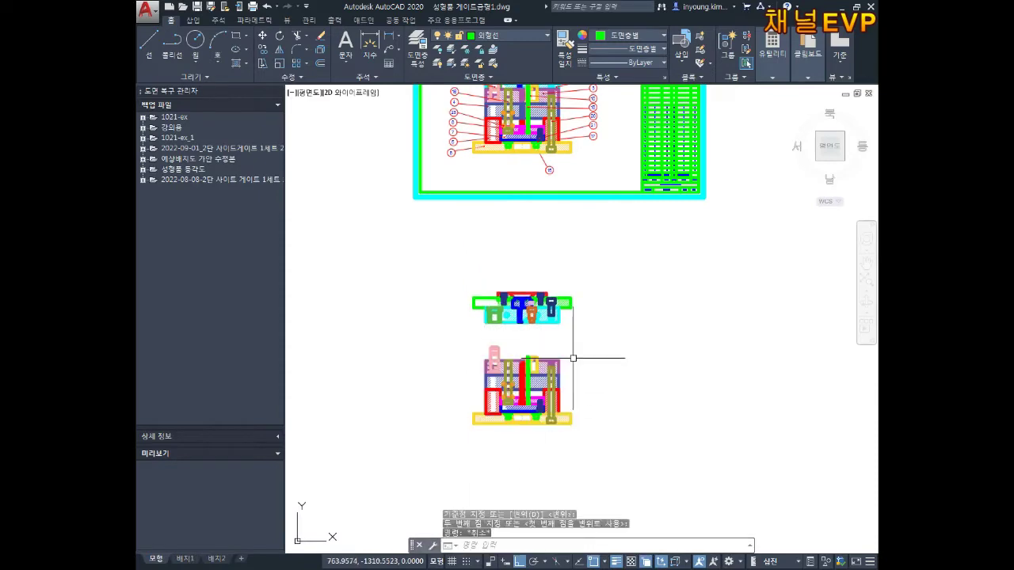
middle_drag(572, 356, 596, 394)
key(Escape)
scroll(594, 388, up, 1)
Step: Zoom and pan across the drawing sheets to frame the mold plate plan view
scroll(561, 364, up, 1)
scroll(566, 329, up, 3)
scroll(676, 329, up, 1)
scroll(677, 333, down, 3)
scroll(722, 310, up, 1)
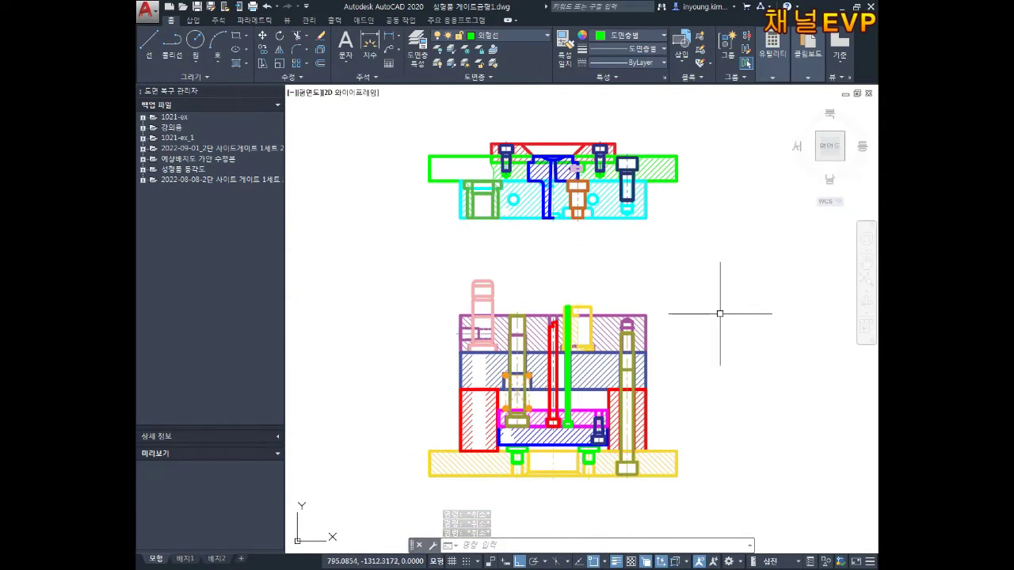
scroll(719, 313, down, 4)
scroll(694, 306, up, 1)
scroll(657, 351, up, 2)
middle_drag(686, 340, 651, 305)
scroll(652, 305, down, 3)
scroll(654, 283, down, 2)
mouse_move(657, 254)
middle_down()
mouse_move(564, 310)
mouse_move(535, 274)
middle_up()
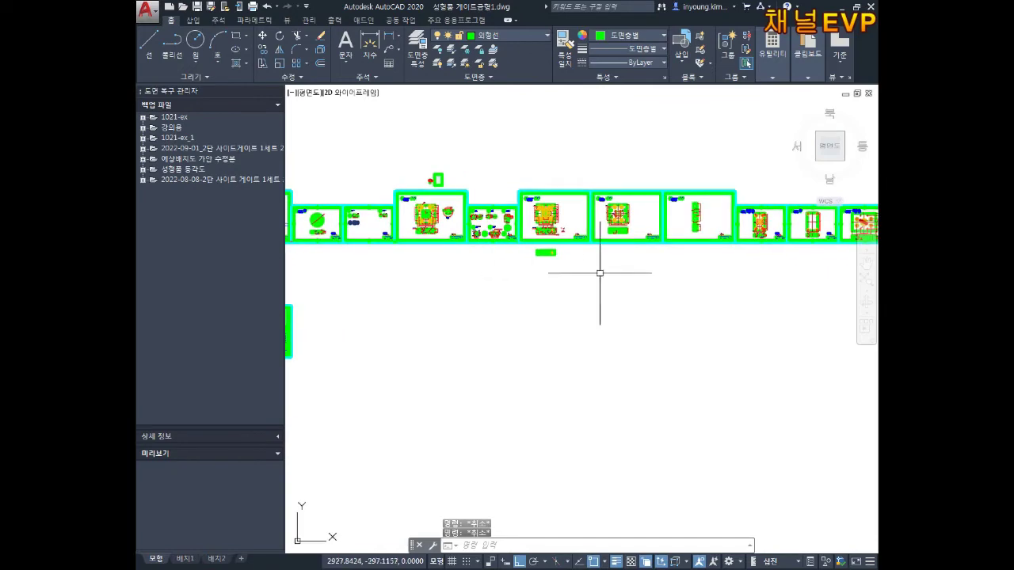
scroll(652, 286, up, 2)
scroll(575, 288, up, 2)
scroll(679, 249, down, 1)
scroll(566, 226, up, 5)
middle_drag(619, 269, 640, 264)
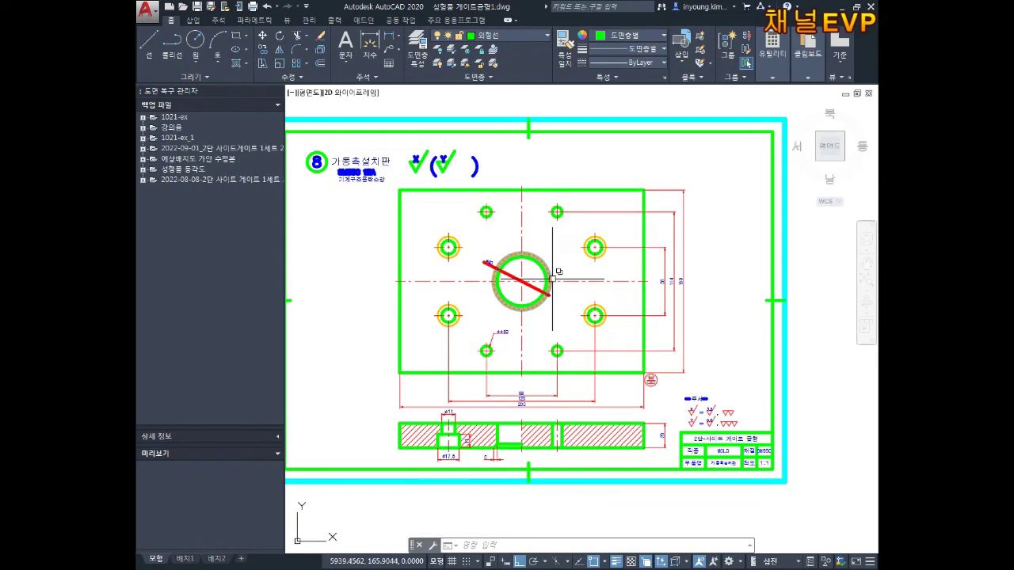
Step: Copy the plate plan view with its dimensions into empty space beside the sheet
key(Escape)
key(Escape)
key(Escape)
text(co)
key(Return)
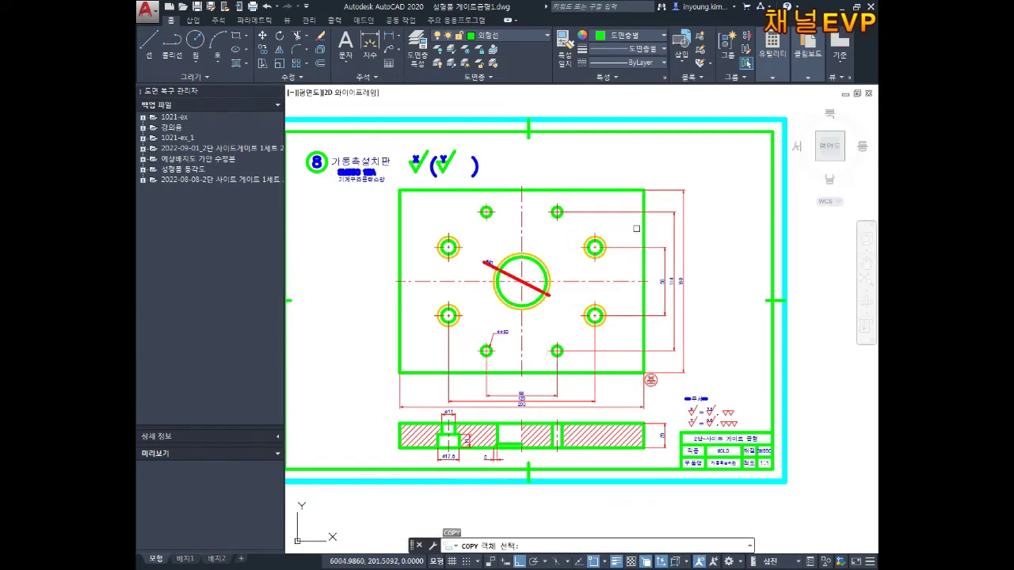
click(386, 373)
key(Return)
click(521, 281)
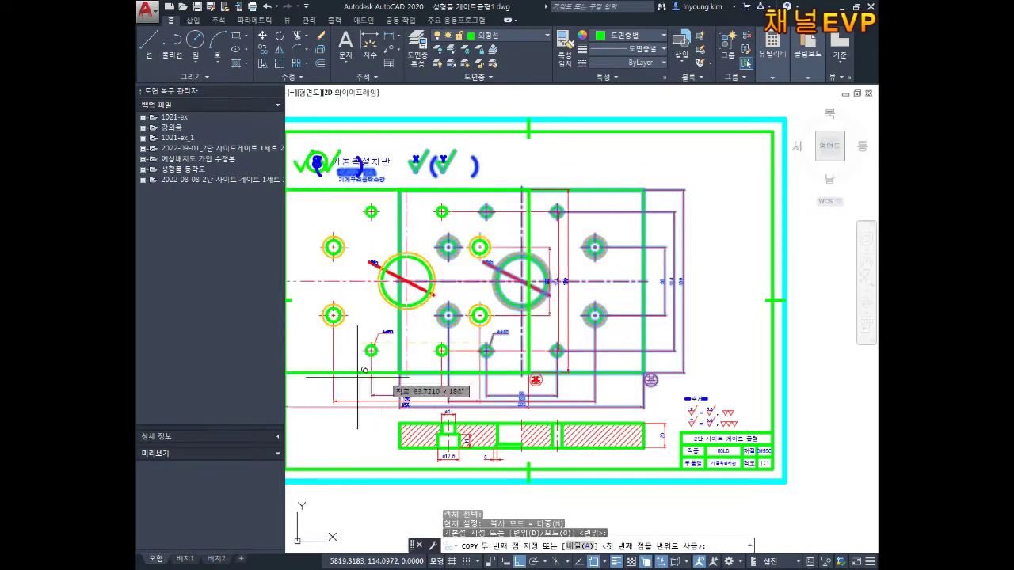
scroll(515, 301, down, 5)
middle_drag(513, 305, 616, 250)
scroll(544, 290, up, 5)
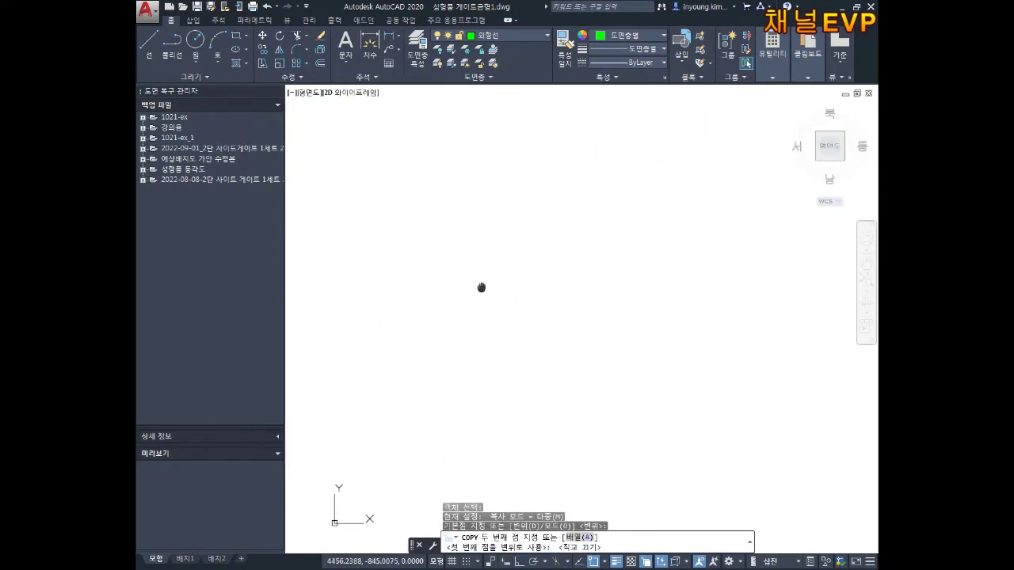
scroll(526, 248, down, 3)
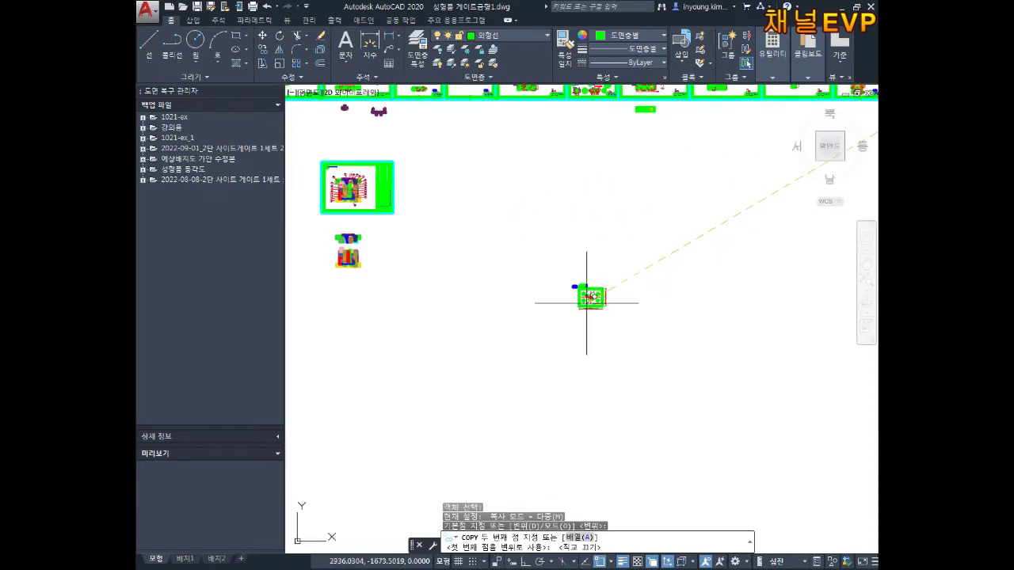
scroll(493, 223, up, 5)
scroll(451, 249, up, 3)
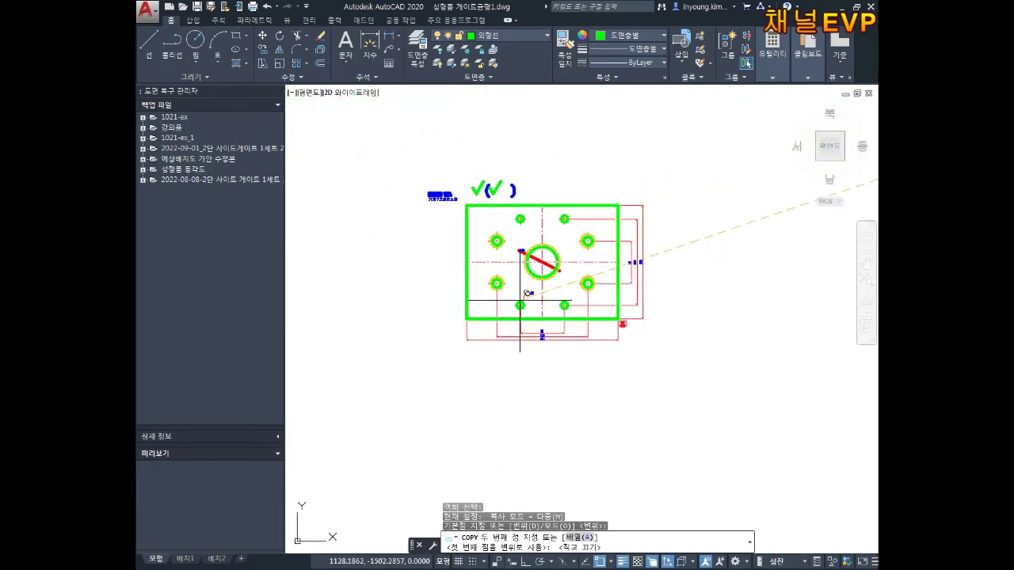
key(Escape)
scroll(376, 214, up, 2)
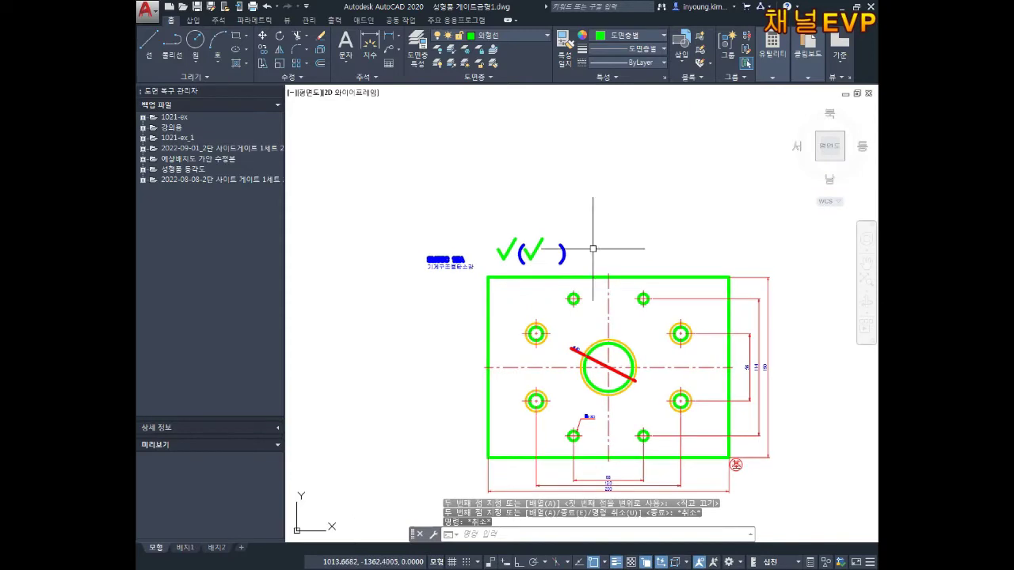
Step: Erase the logo and title text from the copied plate
click(587, 194)
key(Escape)
click(615, 216)
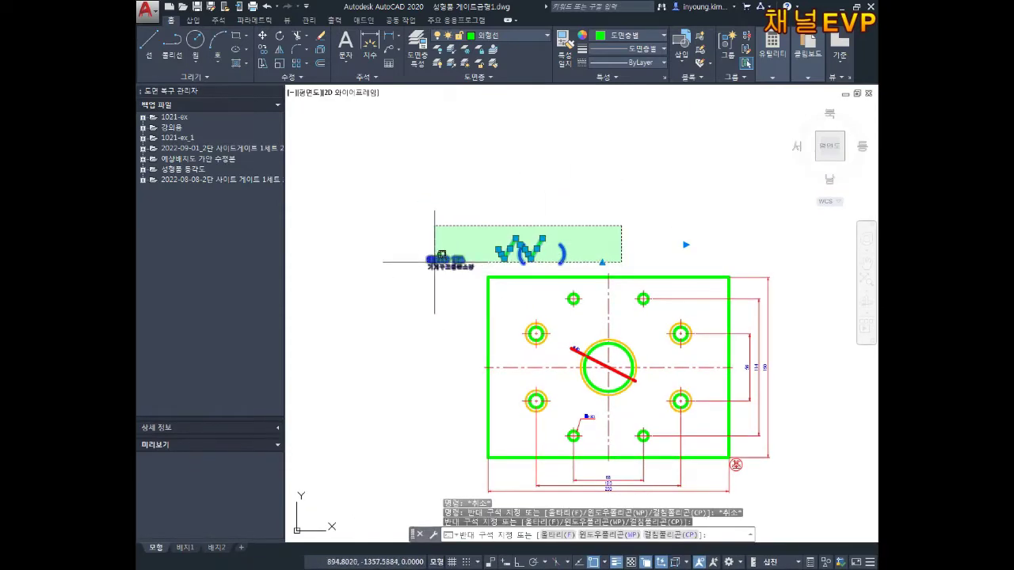
click(408, 265)
key(Delete)
Step: Erase the right-side and bottom dimensions and the leftover corner symbol
middle_drag(717, 276, 618, 199)
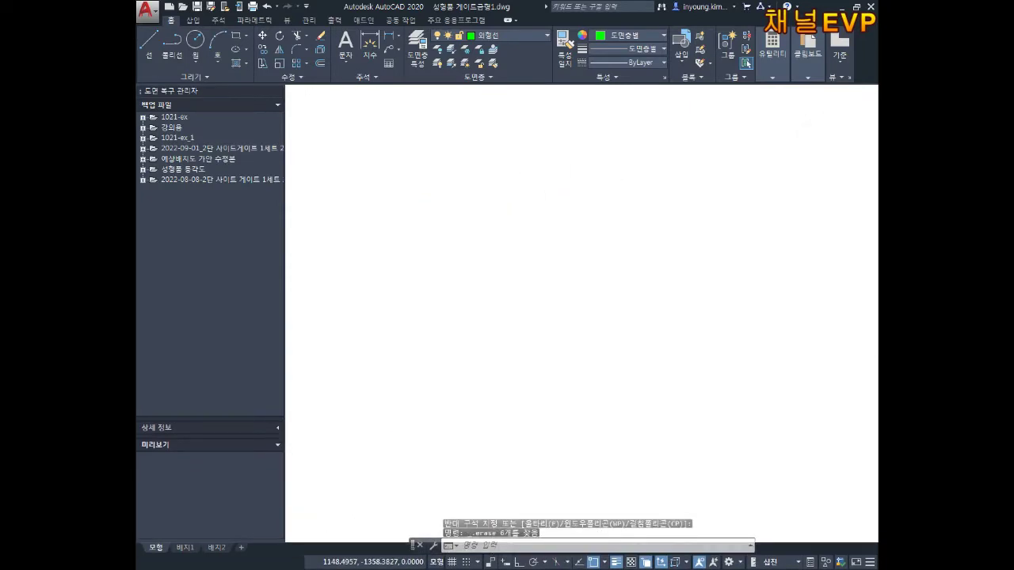
click(720, 178)
click(665, 421)
key(Delete)
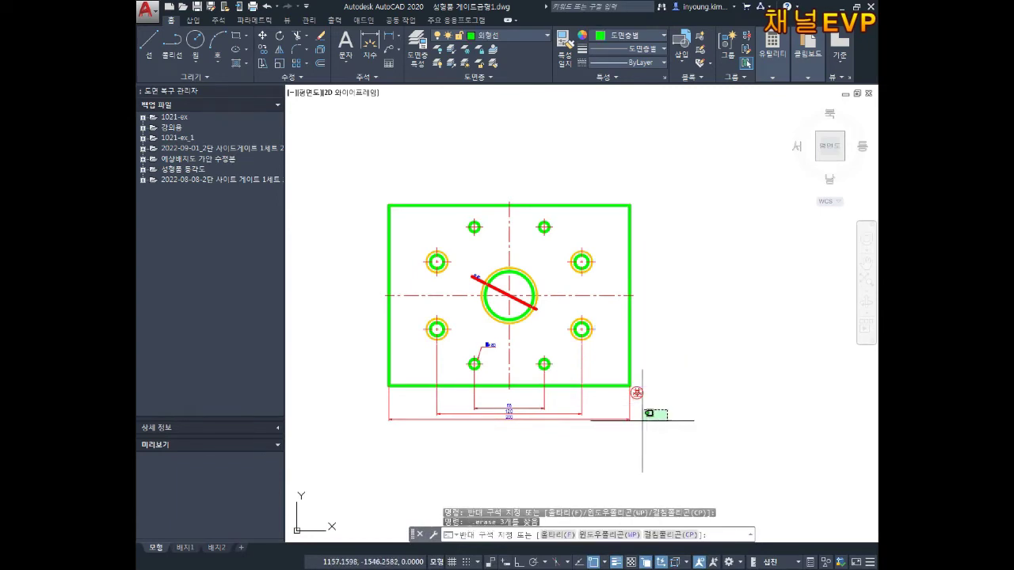
click(373, 430)
key(Delete)
click(698, 381)
click(628, 423)
key(Delete)
Step: Erase the Ø40 dimension, the 4-Ø8D note and its leader line
scroll(638, 389, up, 3)
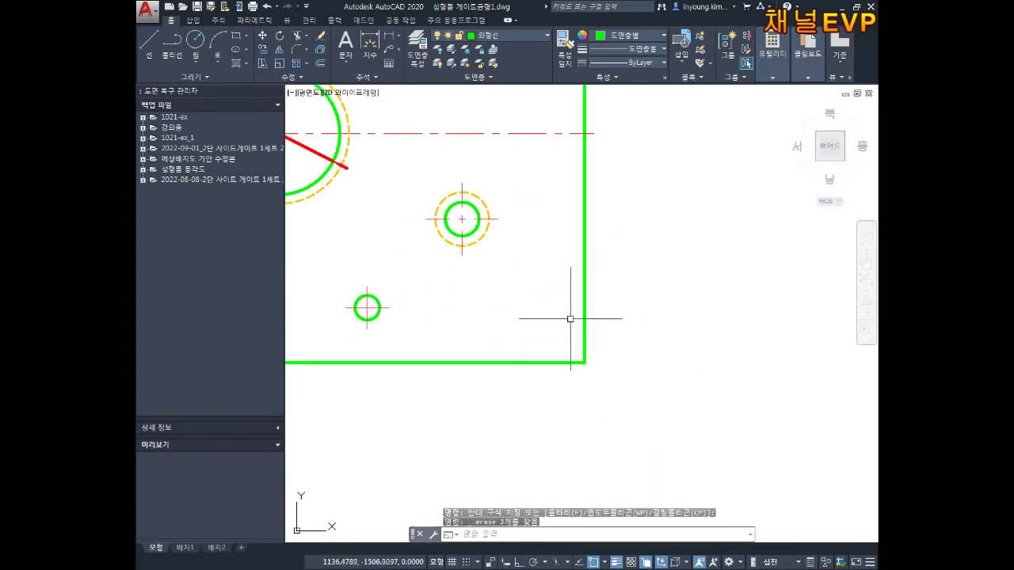
scroll(579, 325, down, 3)
scroll(527, 273, up, 3)
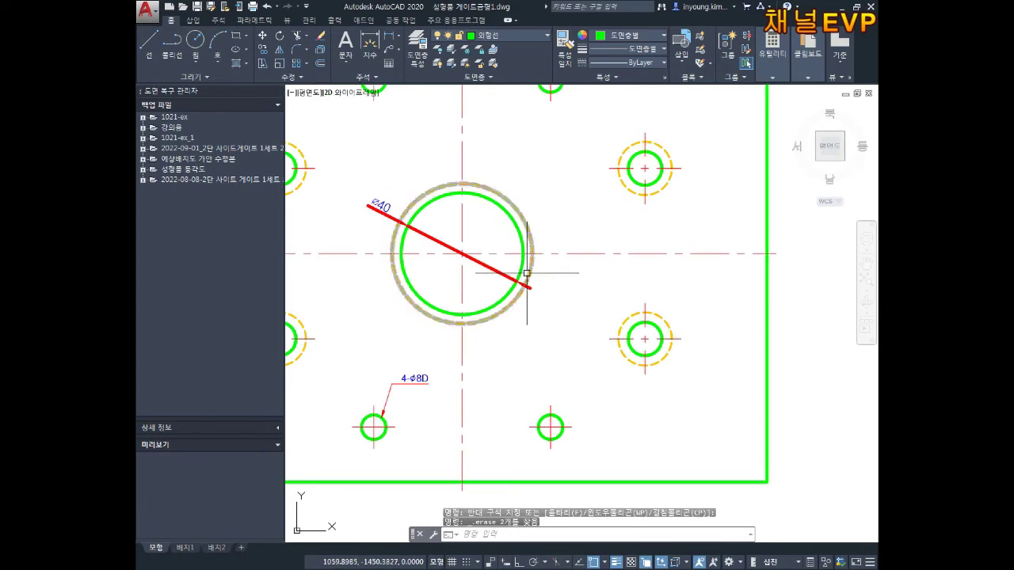
click(468, 255)
key(Delete)
middle_drag(423, 389, 543, 385)
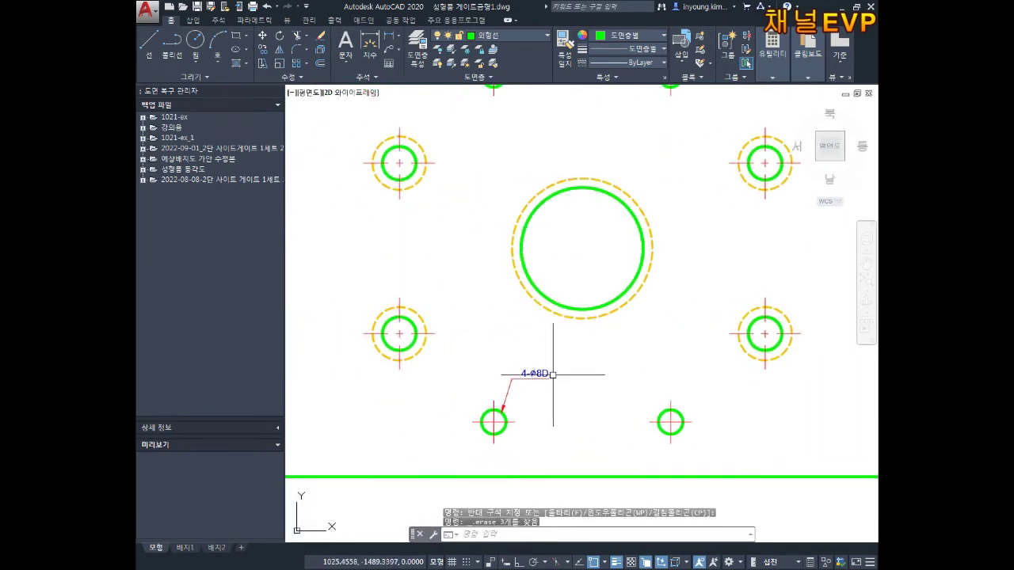
click(496, 374)
key(Delete)
click(498, 408)
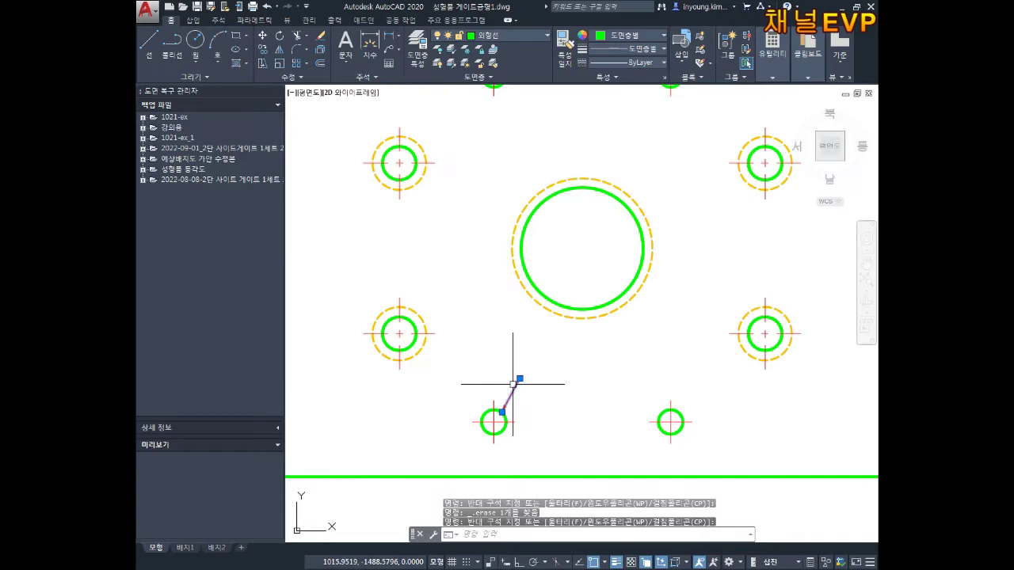
key(Delete)
Step: Erase the centre marks of the first hole on the copied plate
scroll(525, 363, down, 3)
middle_drag(525, 363, 510, 317)
scroll(544, 283, up, 3)
scroll(554, 294, up, 3)
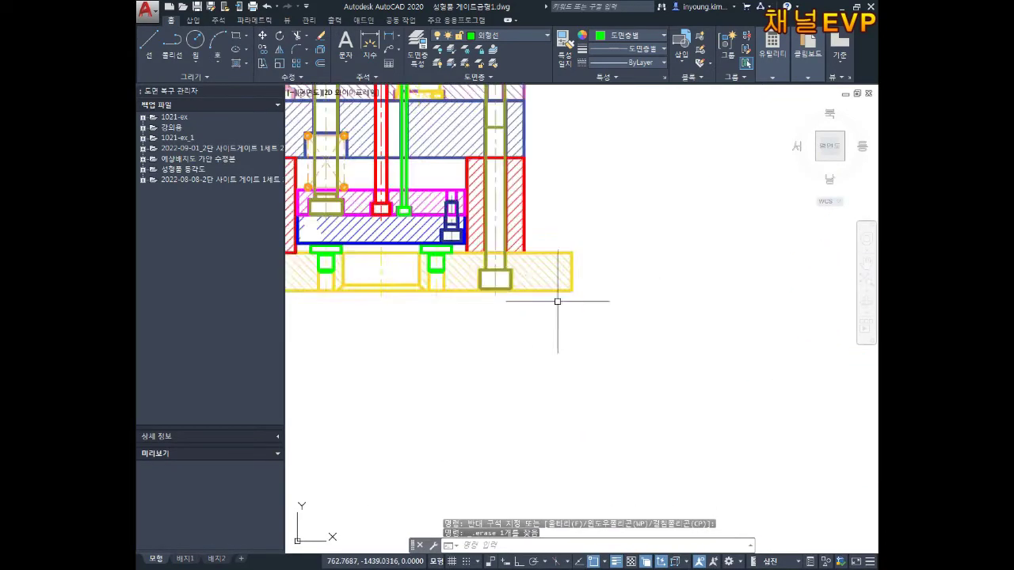
scroll(543, 286, down, 2)
middle_drag(544, 283, 531, 283)
scroll(607, 322, down, 2)
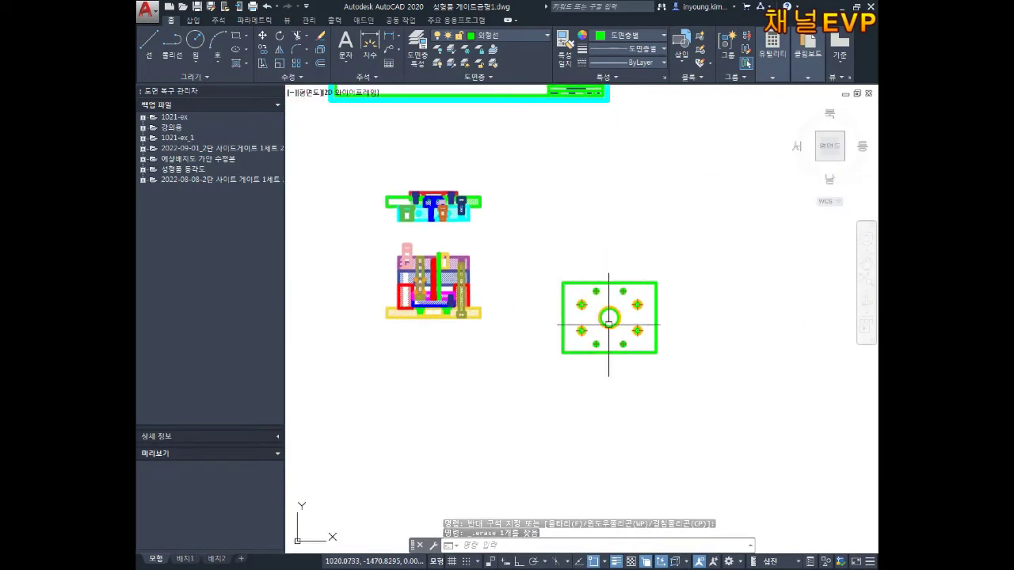
scroll(598, 380, up, 3)
scroll(555, 356, up, 3)
scroll(494, 324, up, 1)
scroll(493, 324, up, 4)
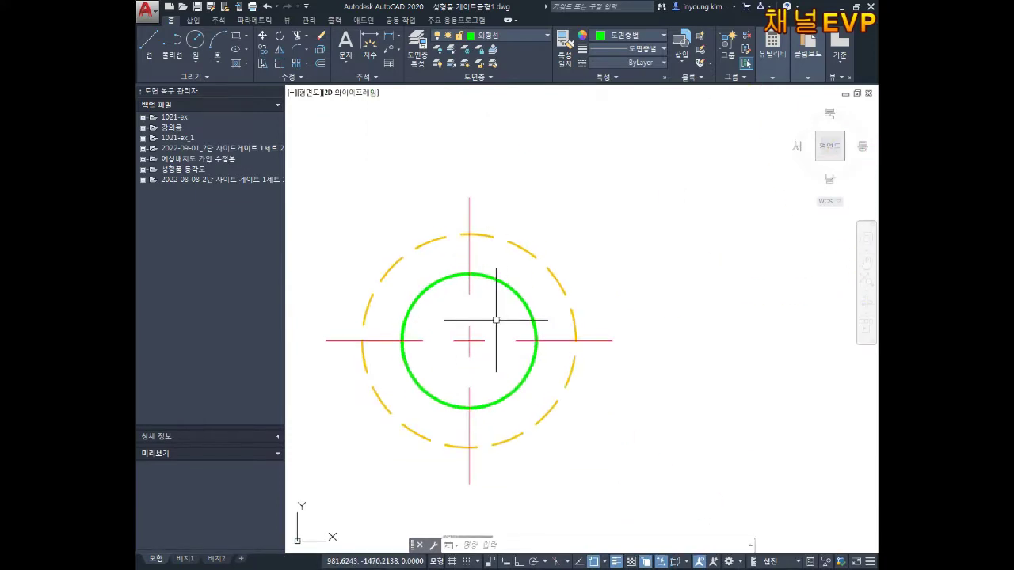
key(Escape)
key(Escape)
key(Escape)
click(495, 321)
click(470, 348)
key(Delete)
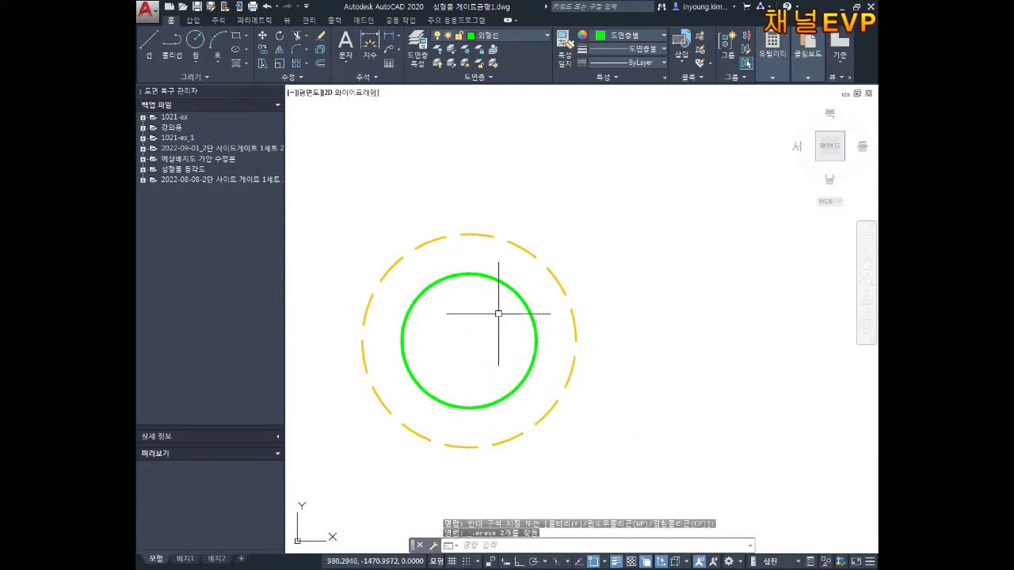
Step: Erase the remaining holes' centre lines, then select the whole copied plate
scroll(516, 436, down, 2)
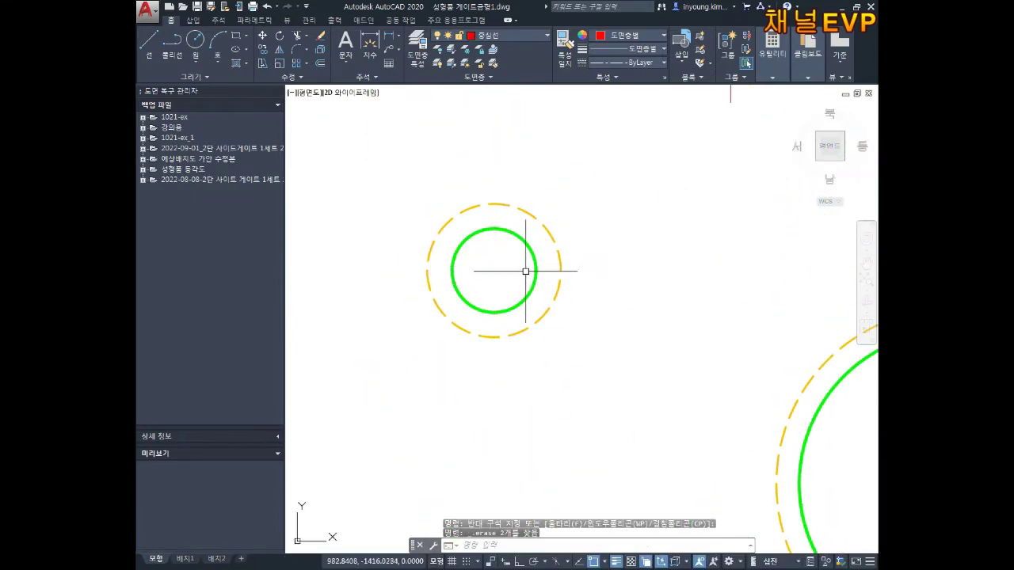
scroll(526, 270, down, 4)
scroll(562, 335, up, 4)
click(602, 338)
click(588, 325)
key(Delete)
scroll(657, 309, down, 3)
scroll(759, 295, up, 3)
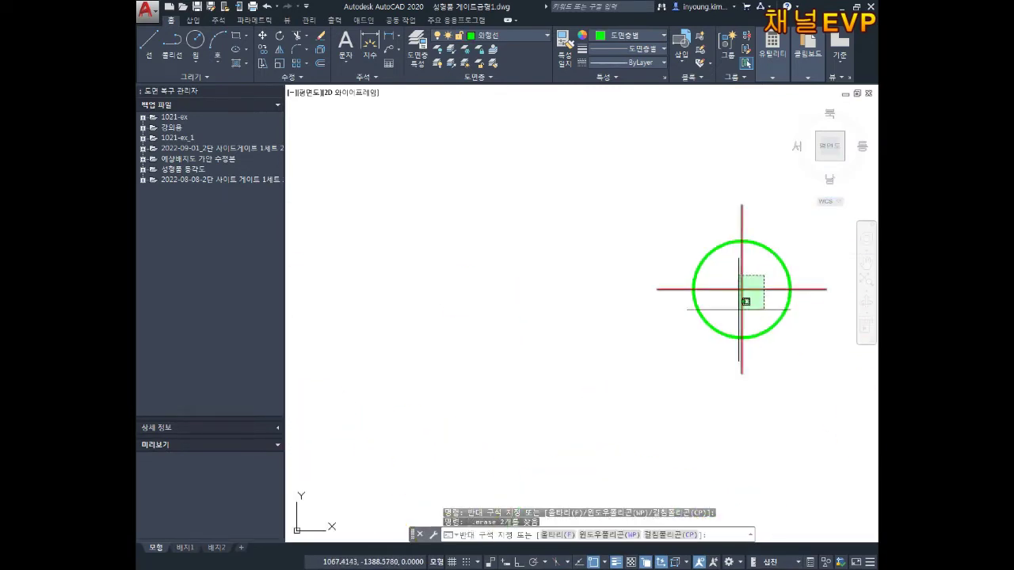
scroll(765, 326, down, 3)
scroll(555, 324, up, 3)
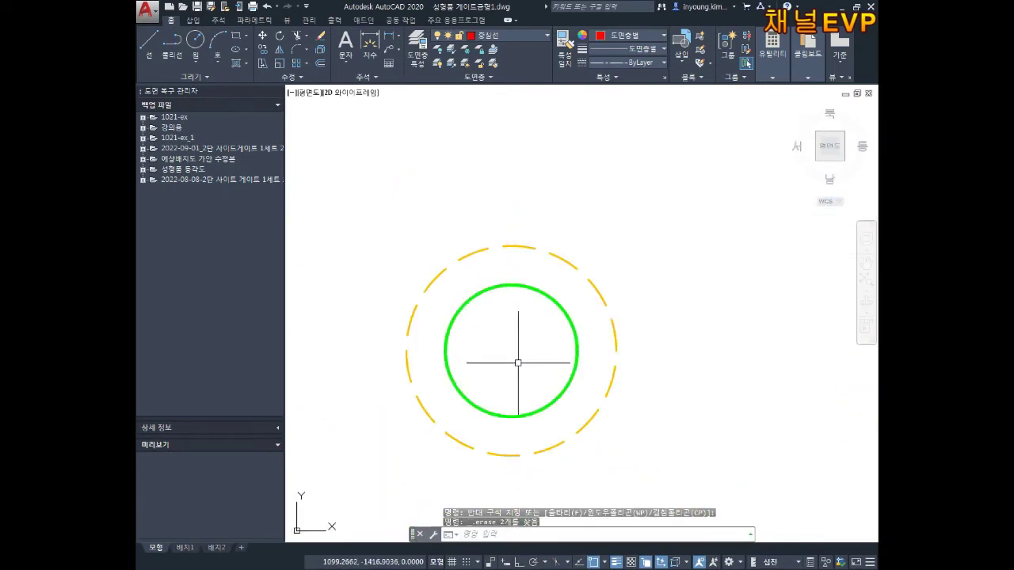
scroll(555, 380, down, 3)
scroll(568, 373, up, 3)
mouse_move(593, 290)
mouse_down()
mouse_move(565, 335)
mouse_move(519, 353)
mouse_up()
key(Delete)
scroll(555, 339, down, 3)
scroll(430, 424, up, 2)
scroll(429, 424, up, 3)
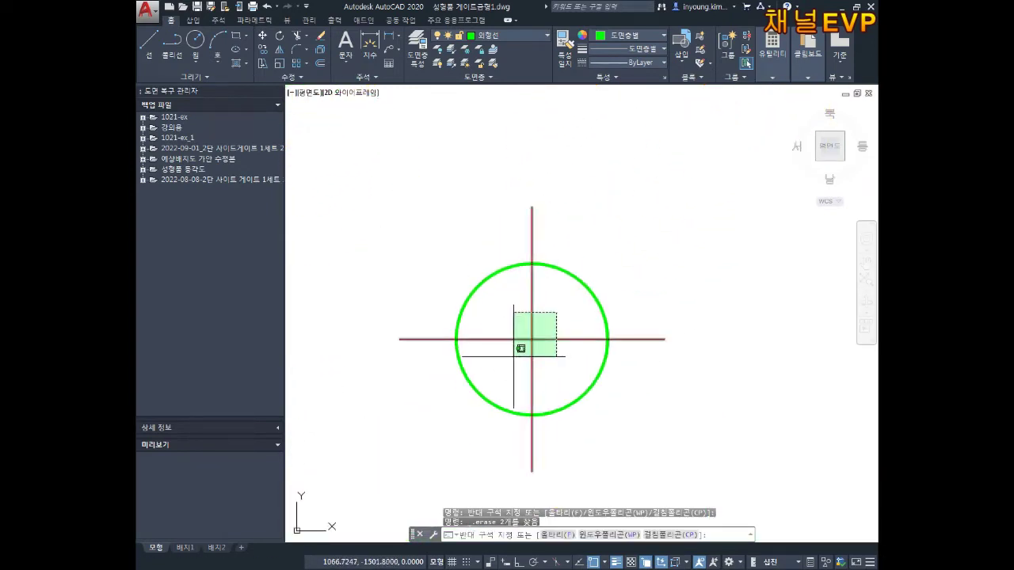
key(Delete)
scroll(523, 345, down, 3)
scroll(486, 349, down, 3)
scroll(528, 350, up, 2)
drag(661, 204, 357, 389)
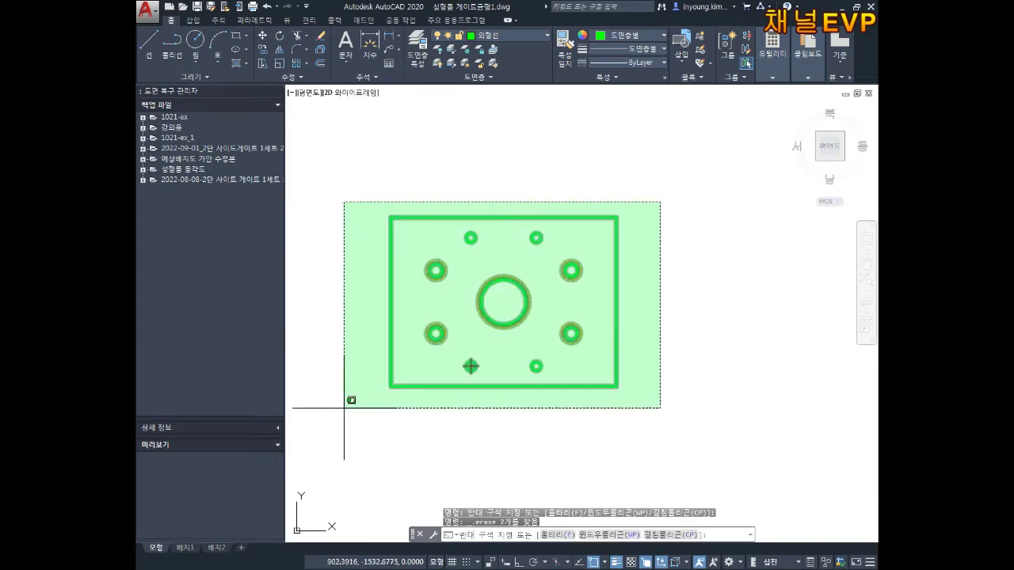
Step: Recolour the selected copied plate to 254,204,102 and centre it in view
mouse_move(454, 331)
middle_down()
mouse_move(518, 299)
mouse_move(683, 328)
middle_up()
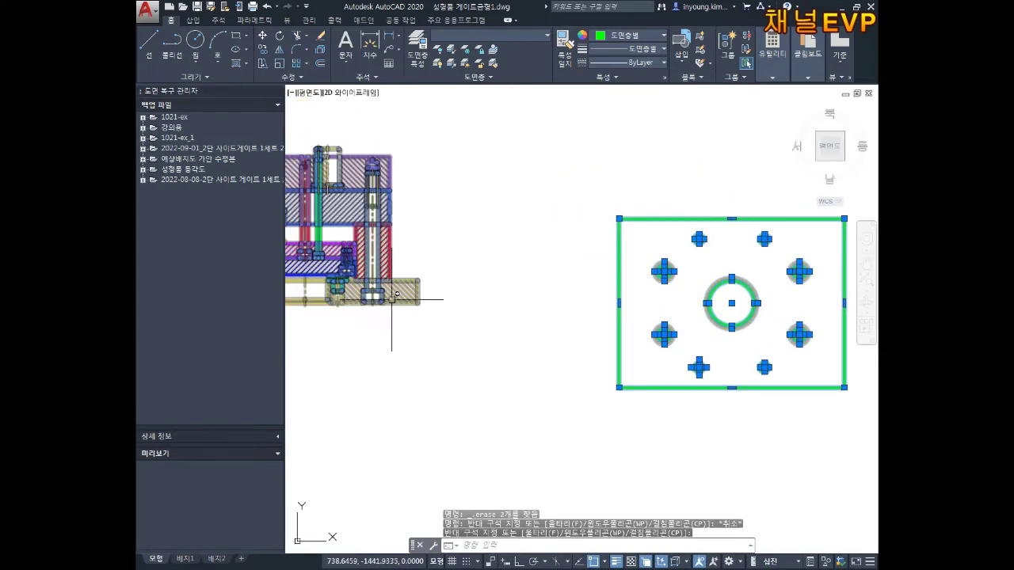
click(626, 40)
click(620, 115)
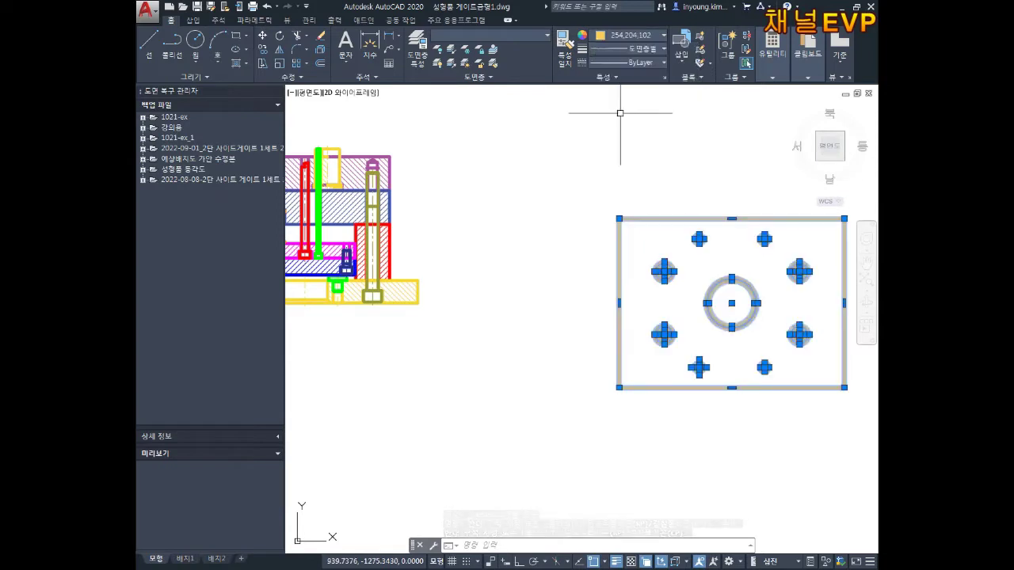
key(Escape)
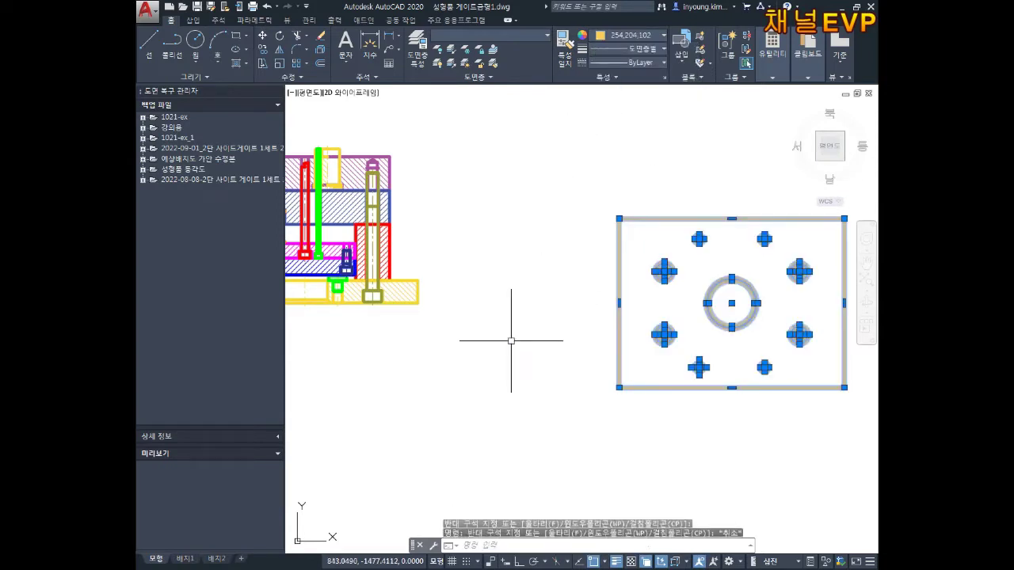
key(Escape)
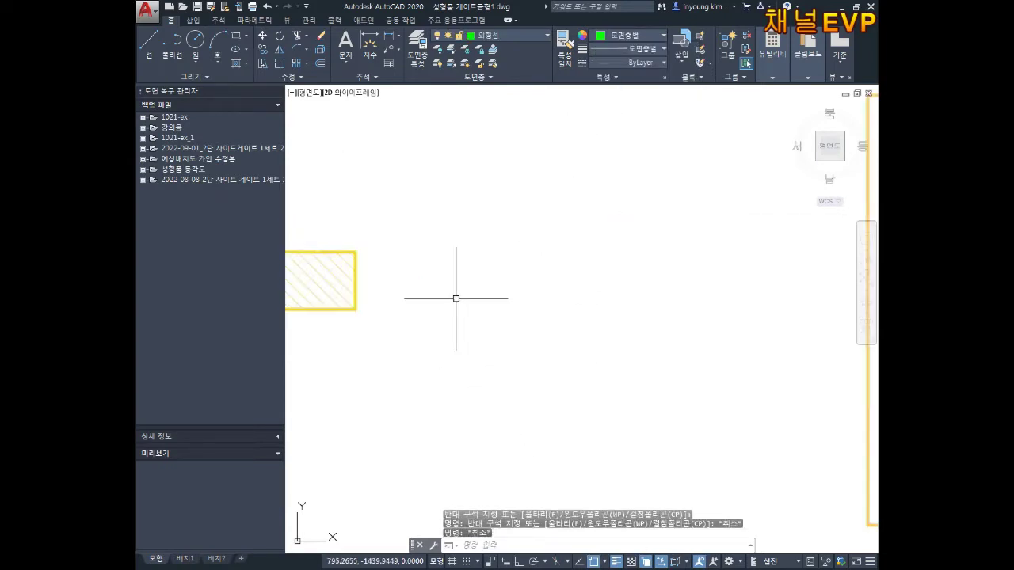
middle_drag(784, 297, 518, 280)
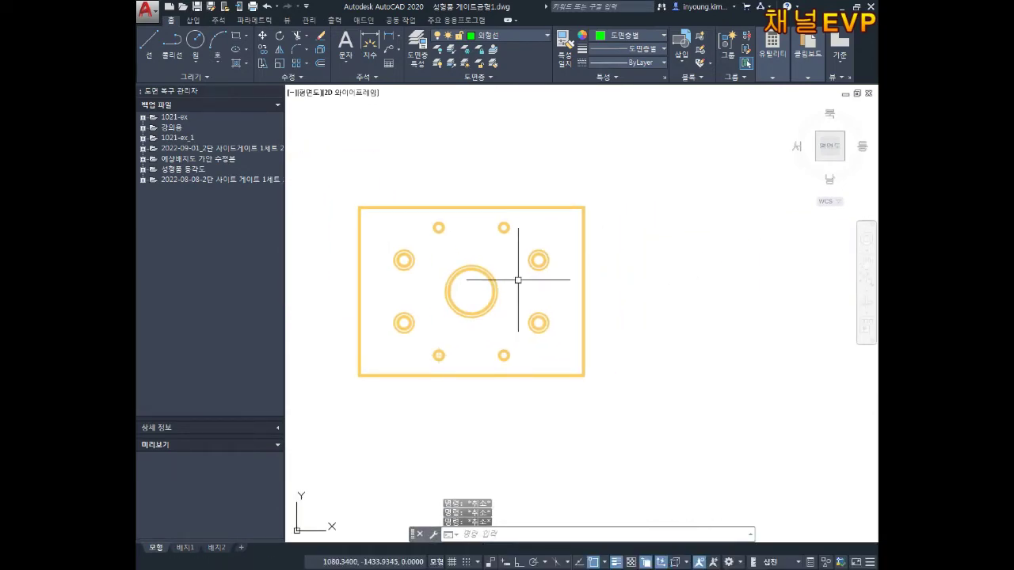
Step: Define the plate's 17 objects as block 가동측설치판평면, based at the large hole's centre
text(b)
key(Return)
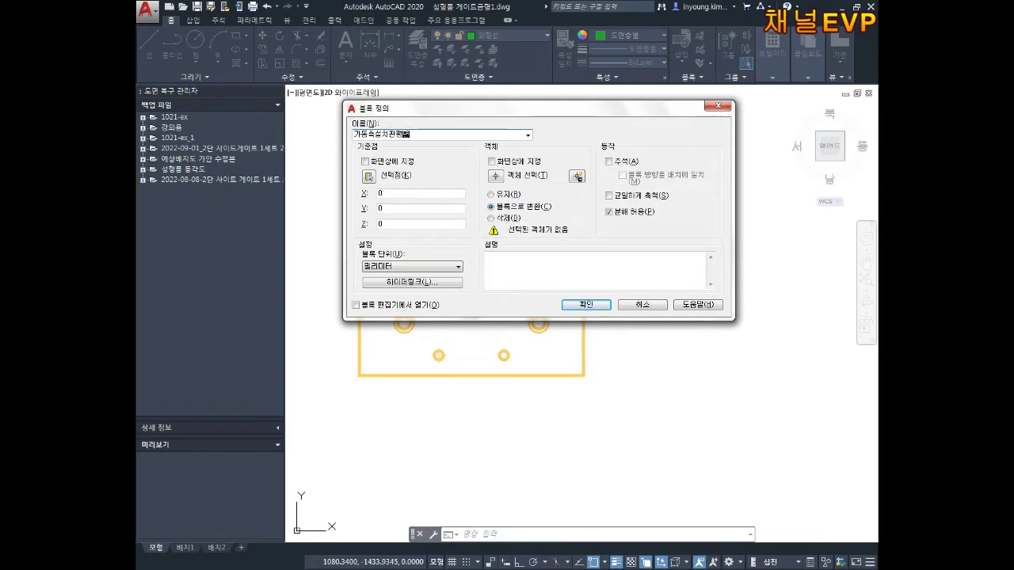
click(370, 176)
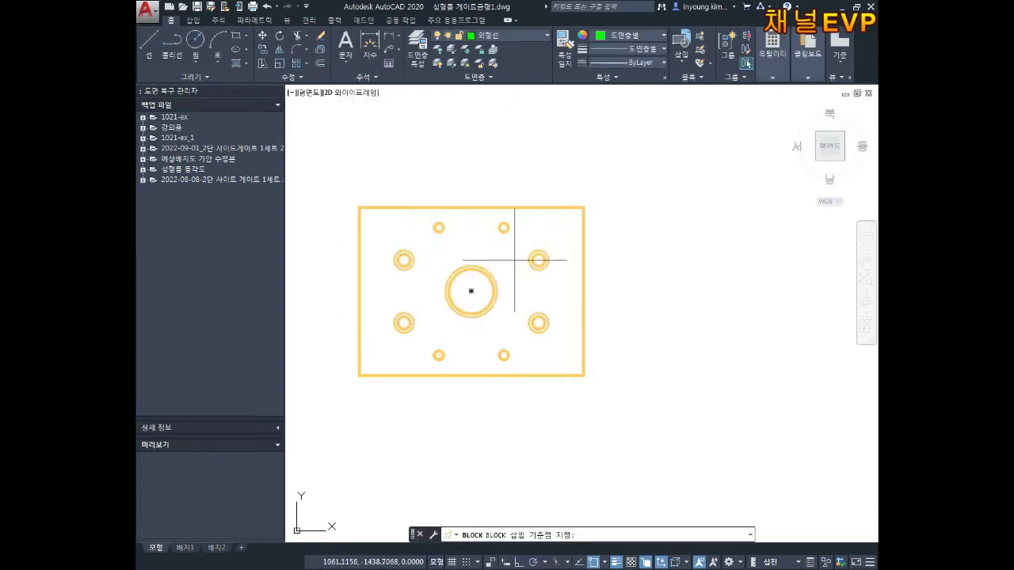
click(475, 300)
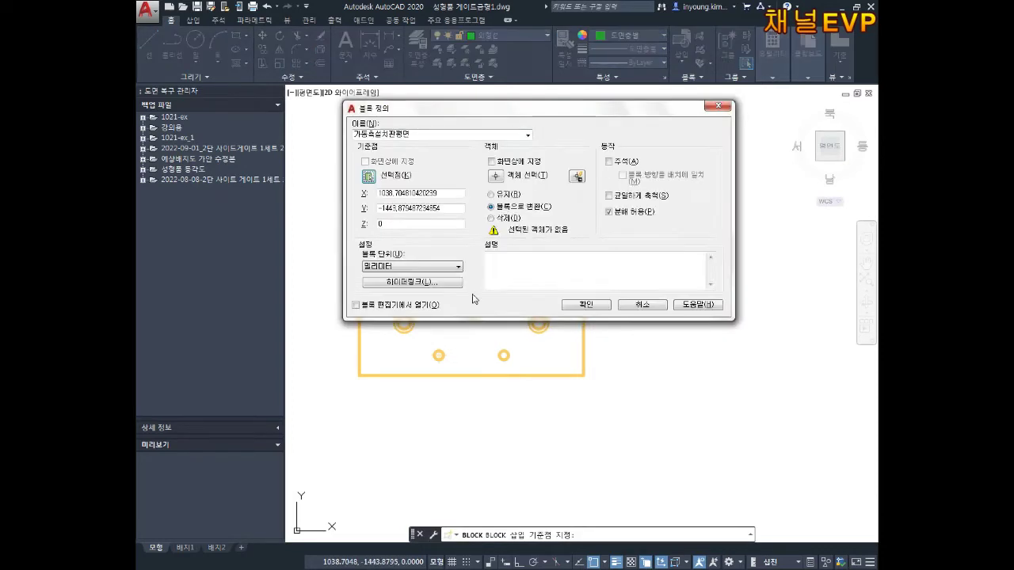
click(495, 176)
click(624, 155)
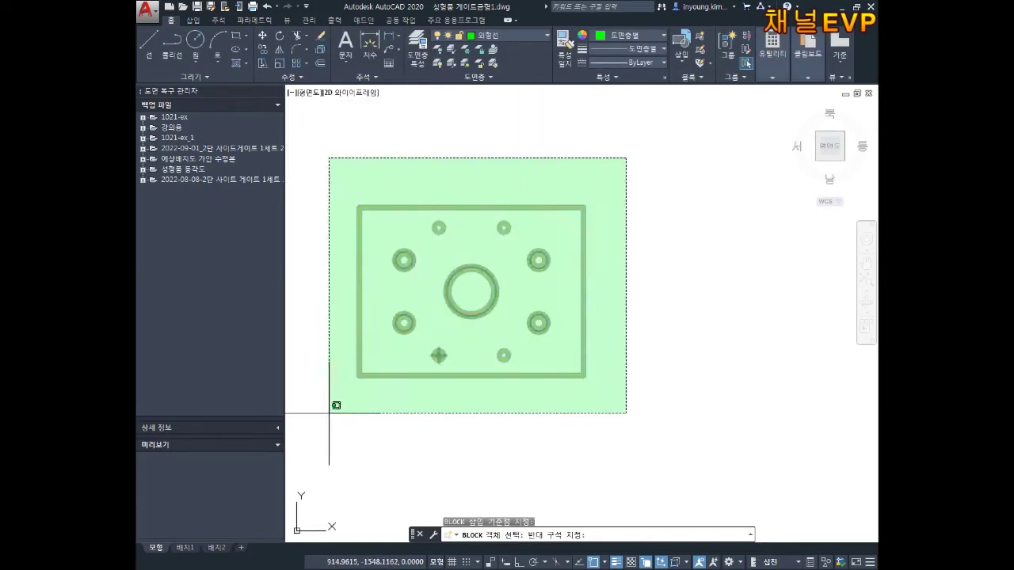
click(326, 415)
key(Return)
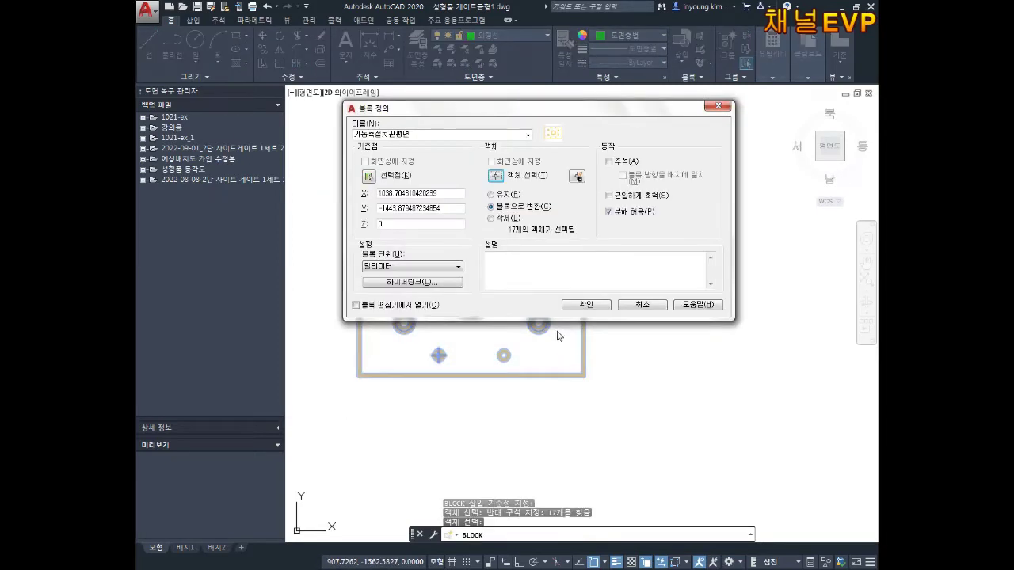
click(587, 305)
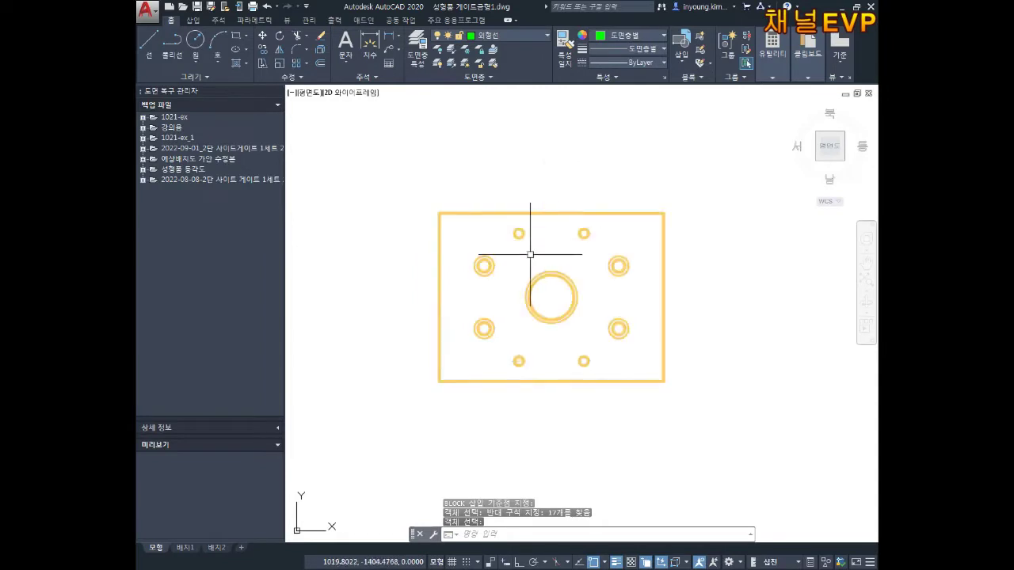
Step: Start moving the plate block and begin window-selecting it
scroll(560, 295, down, 2)
middle_drag(547, 327, 572, 386)
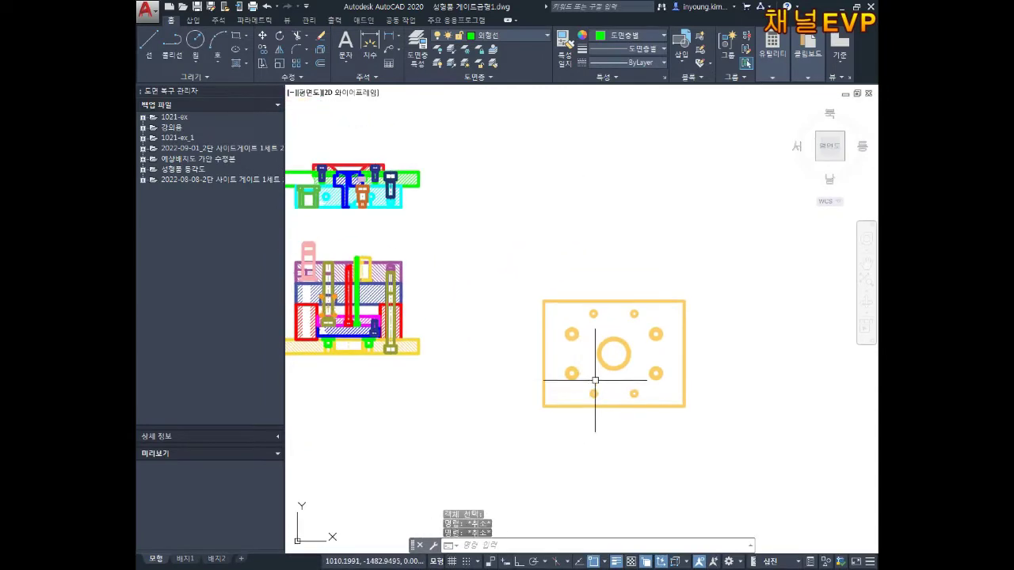
click(675, 276)
key(Escape)
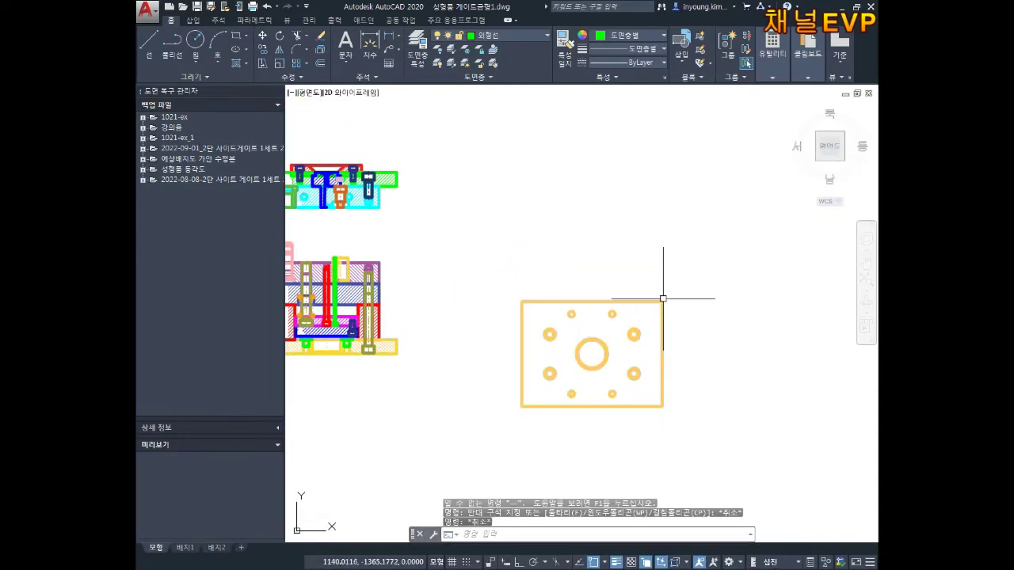
text(m)
key(Return)
click(695, 255)
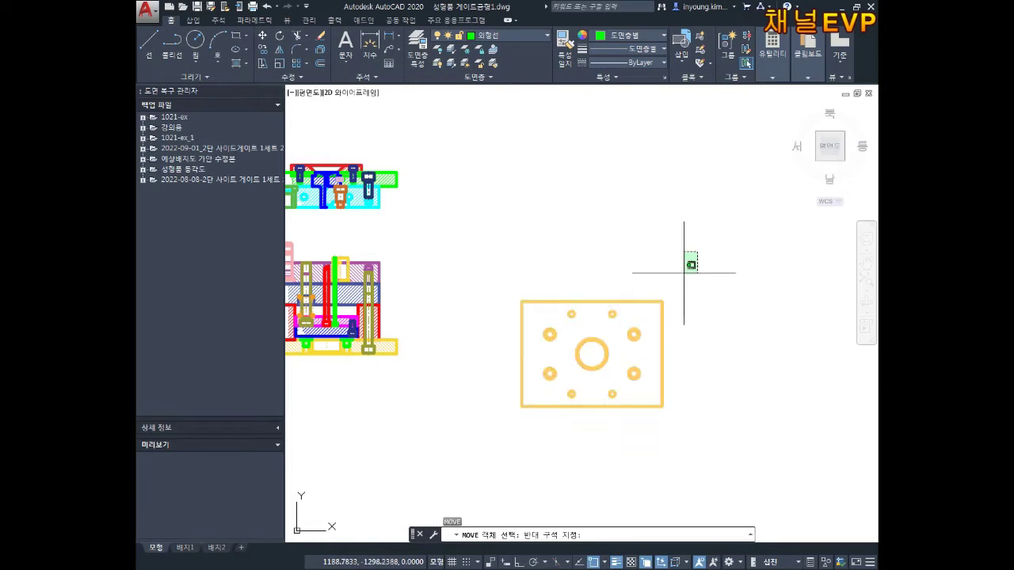
Step: Move the plate block a little higher than its original position
click(518, 420)
key(Return)
click(673, 217)
click(679, 179)
key(Escape)
key(Escape)
Step: Zoom in and select the plate block
scroll(571, 298, up, 2)
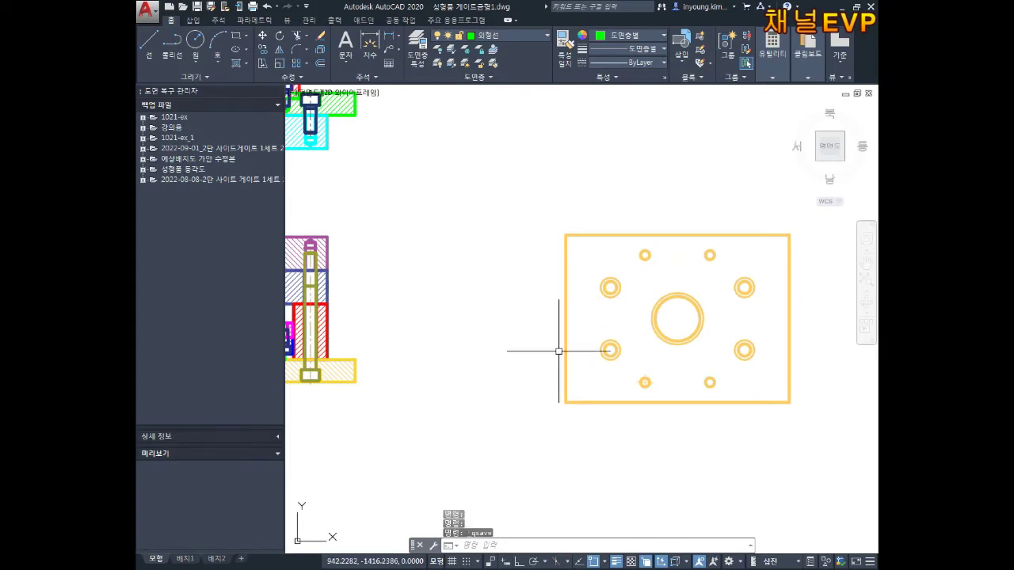
scroll(558, 351, up, 3)
scroll(559, 317, down, 3)
click(582, 385)
scroll(581, 385, up, 5)
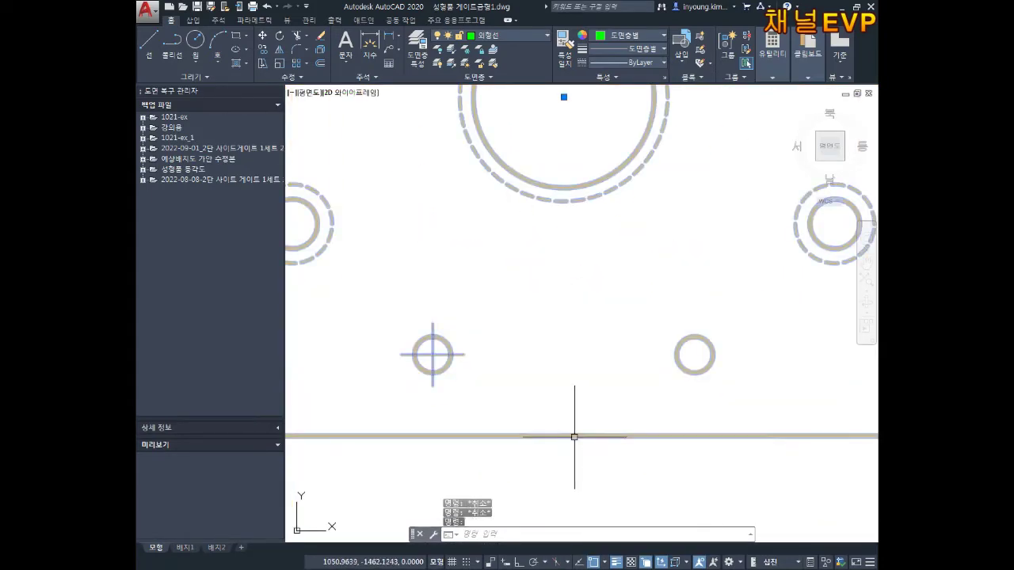
Step: In Block Editor, erase the lower-left small hole's centre cross lines and save the block changes
double_click(574, 436)
click(497, 362)
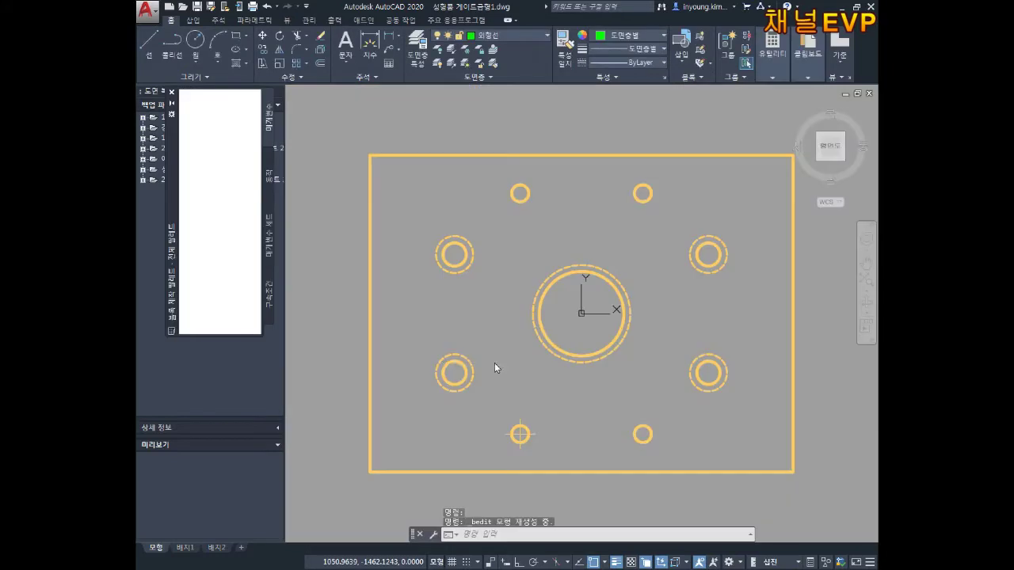
scroll(494, 362, up, 2)
scroll(540, 387, up, 5)
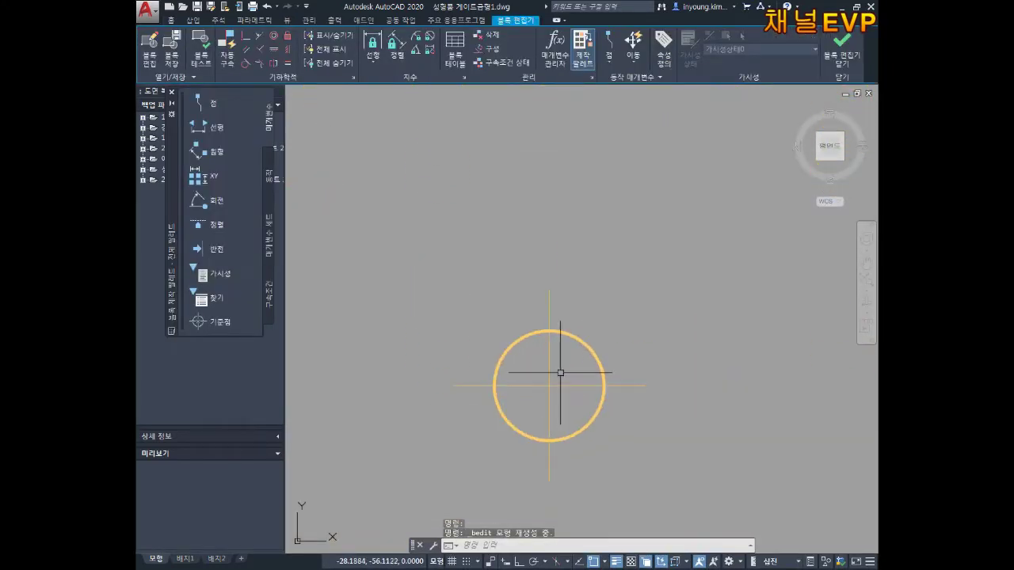
click(535, 408)
key(Escape)
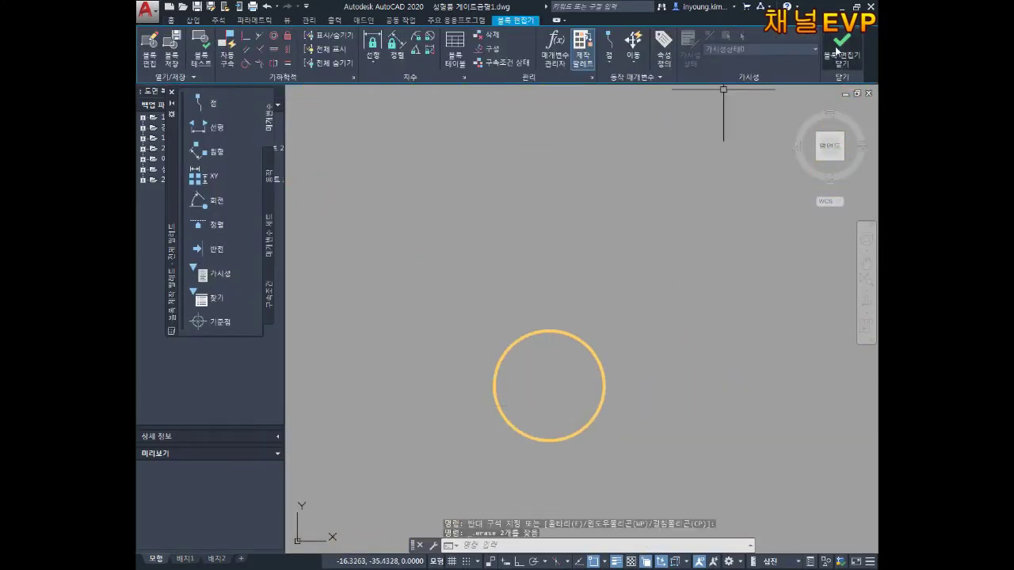
click(836, 49)
click(525, 272)
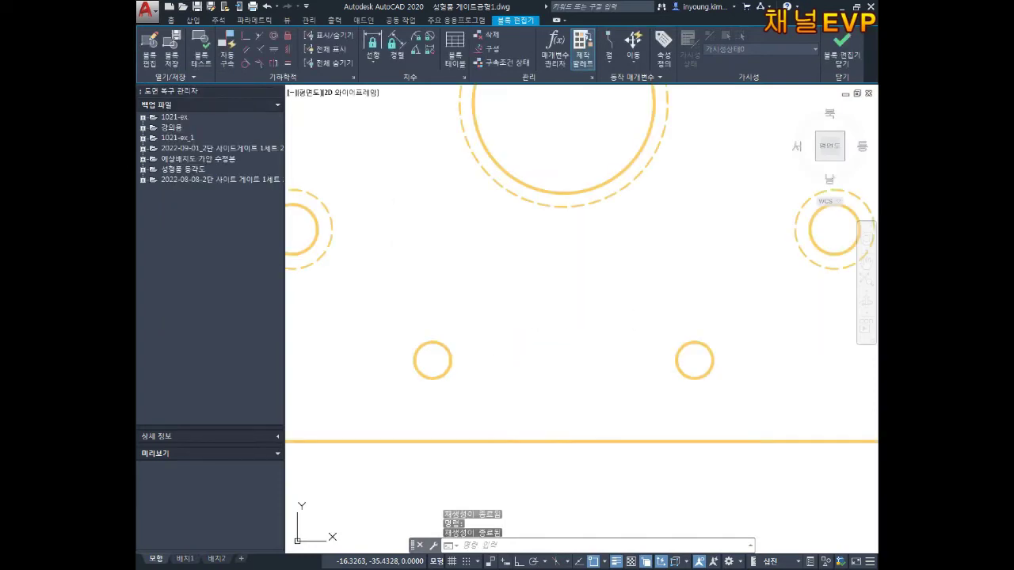
scroll(644, 200, down, 5)
scroll(644, 200, down, 8)
Step: Pan left along the drawing row and zoom in on the assembly section near balloon 15
scroll(638, 242, down, 3)
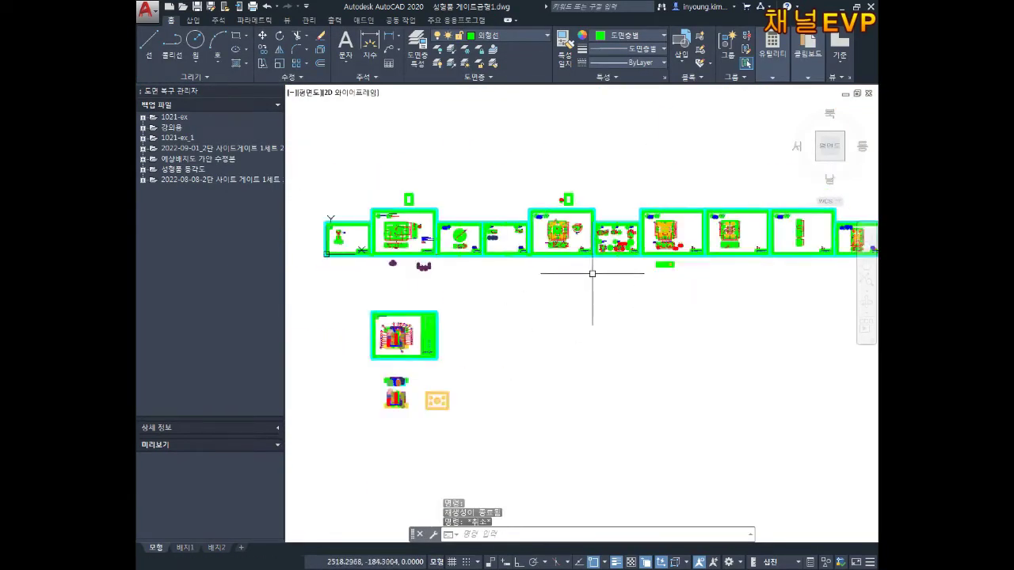
scroll(751, 276, up, 1)
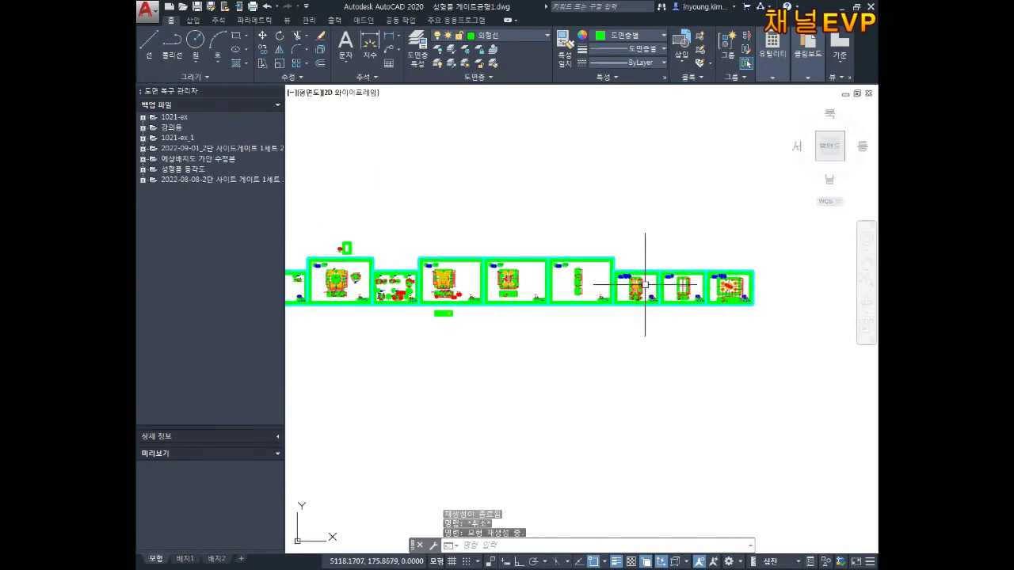
scroll(623, 263, down, 1)
scroll(505, 267, up, 3)
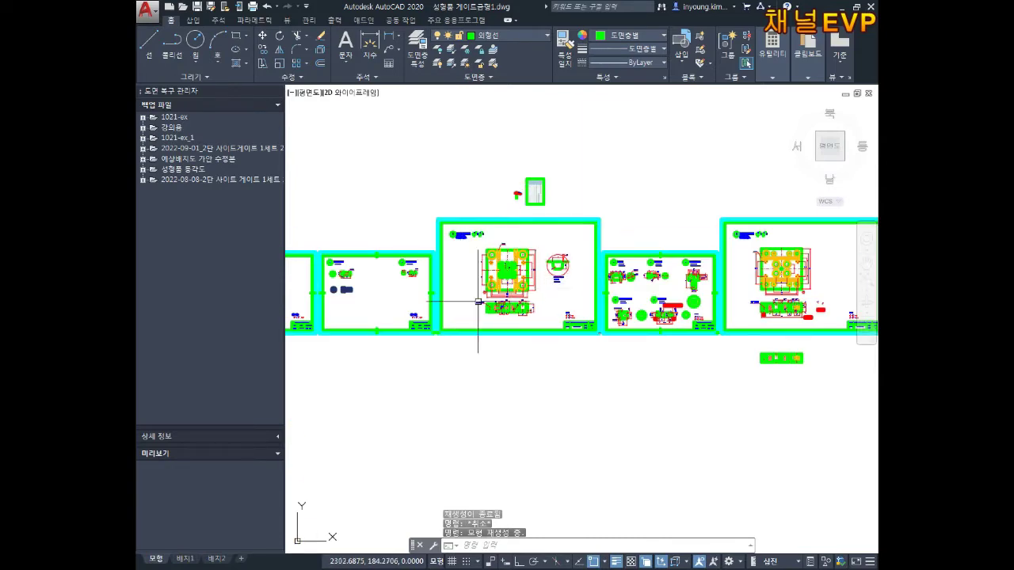
scroll(403, 291, up, 5)
scroll(404, 291, up, 1)
scroll(593, 340, down, 7)
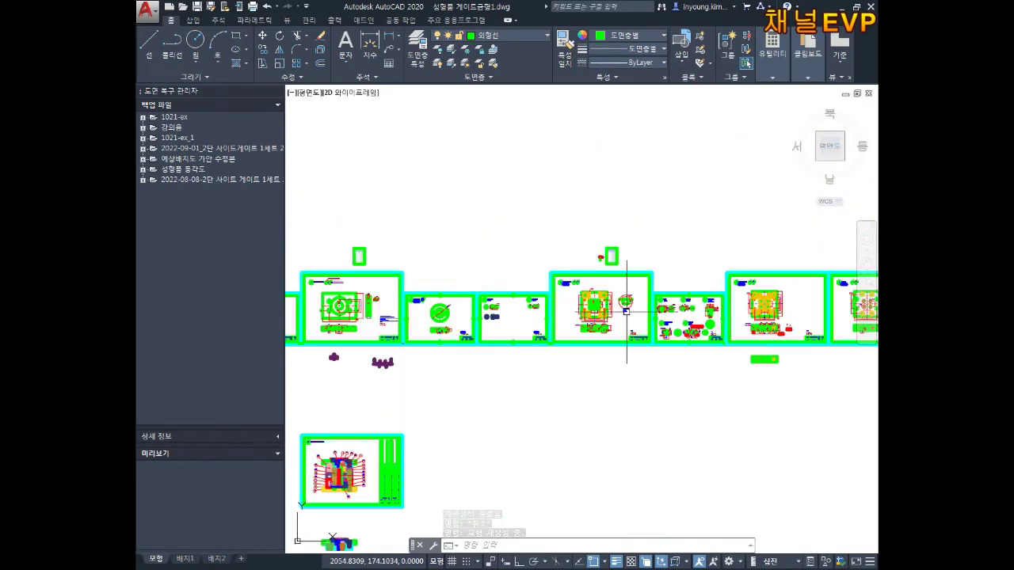
middle_drag(711, 311, 581, 305)
scroll(427, 291, up, 4)
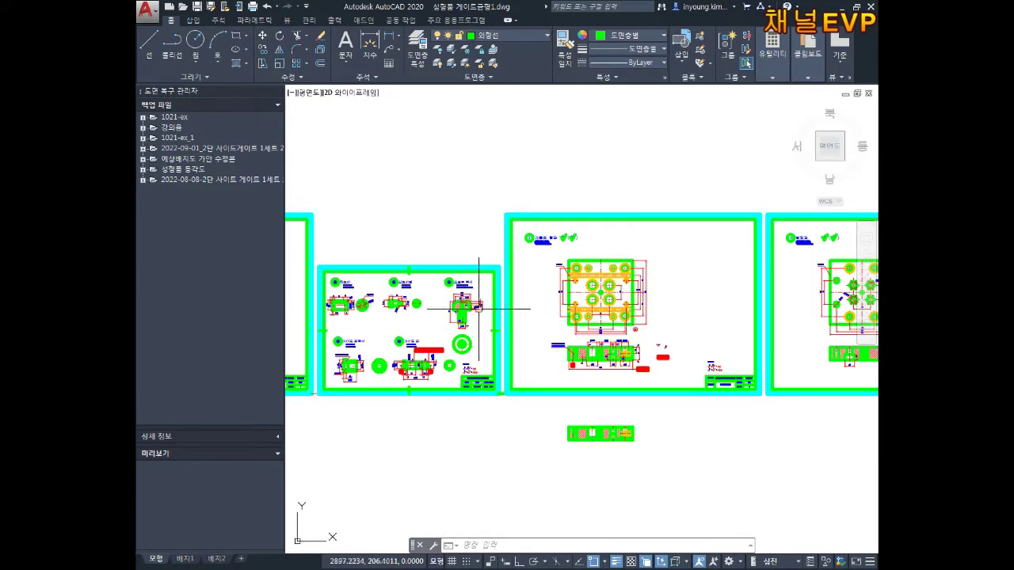
scroll(444, 317, up, 4)
scroll(482, 294, down, 5)
scroll(441, 301, down, 3)
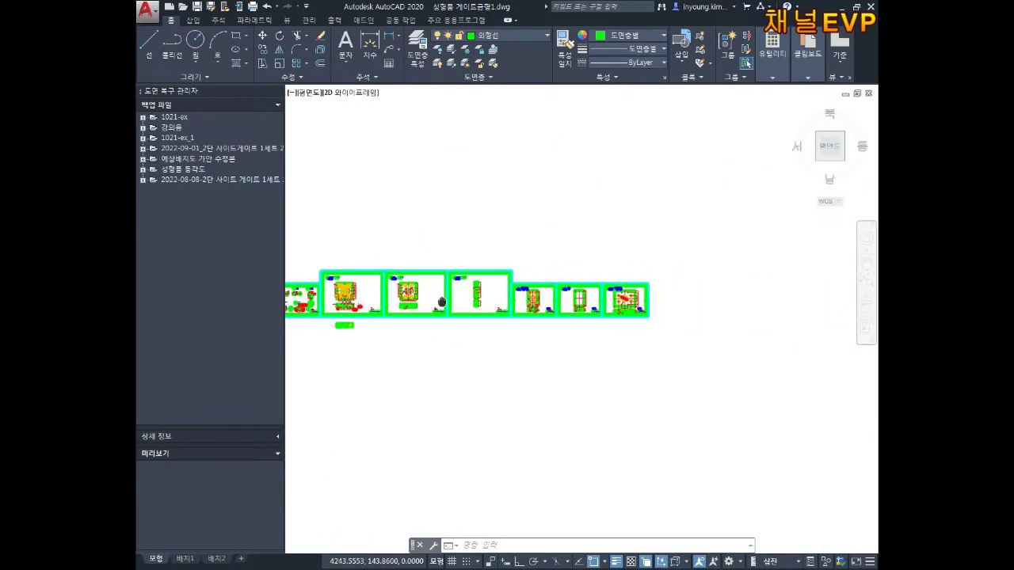
scroll(570, 306, up, 1)
scroll(554, 309, up, 2)
scroll(515, 315, up, 1)
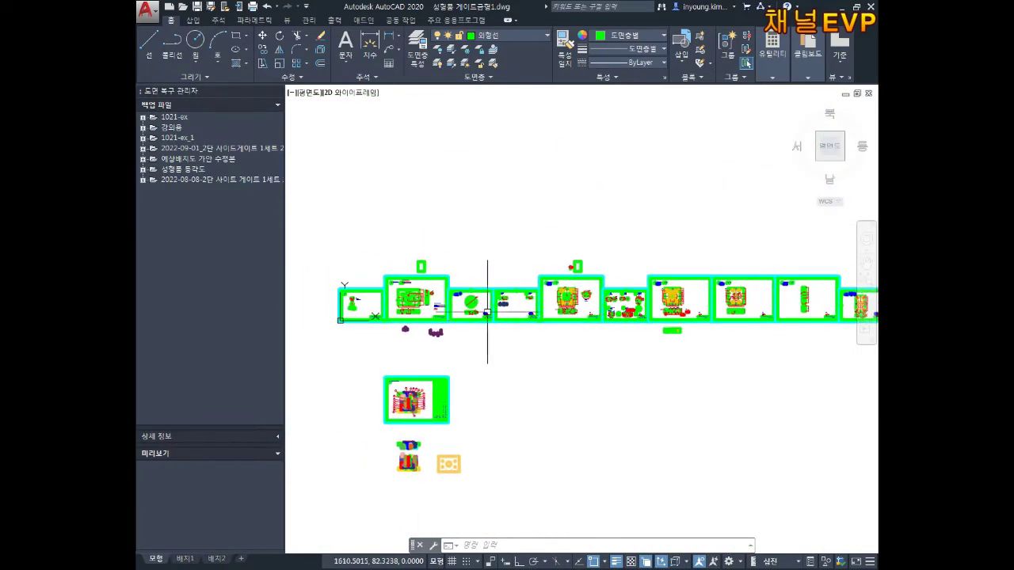
scroll(538, 309, up, 2)
middle_drag(630, 323, 506, 321)
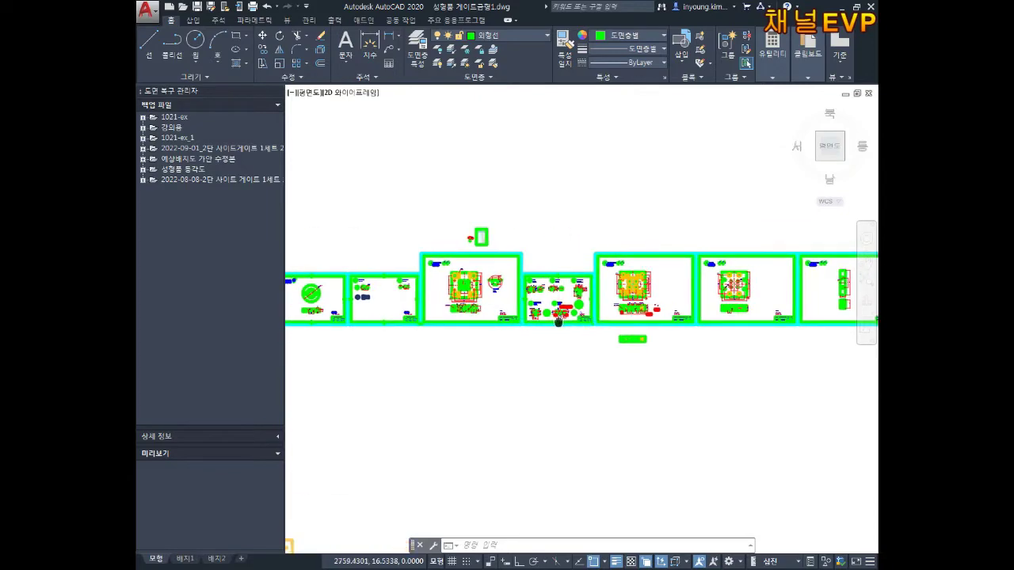
scroll(547, 343, up, 1)
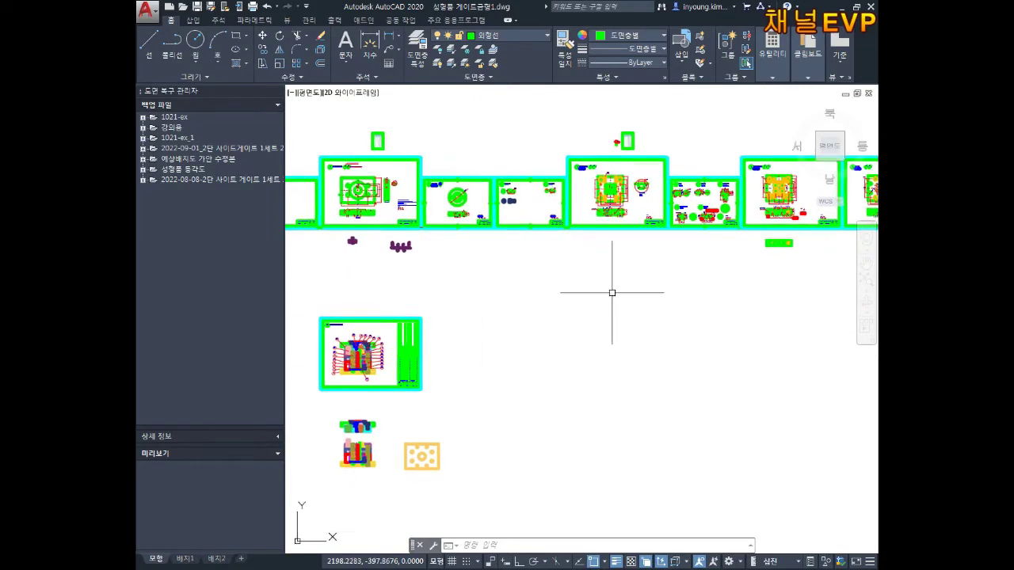
scroll(516, 328, up, 5)
scroll(429, 317, up, 3)
scroll(475, 317, up, 1)
scroll(487, 307, up, 3)
scroll(493, 321, down, 1)
scroll(494, 333, down, 3)
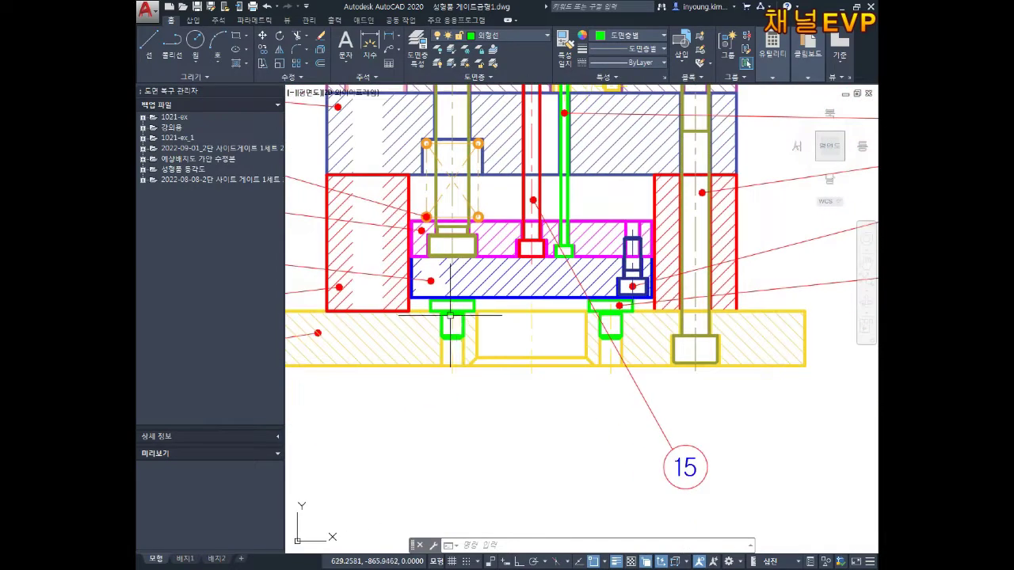
scroll(496, 311, up, 4)
Step: Copy the green bolt from the assembly section into empty drawing space
text(o)
key(Return)
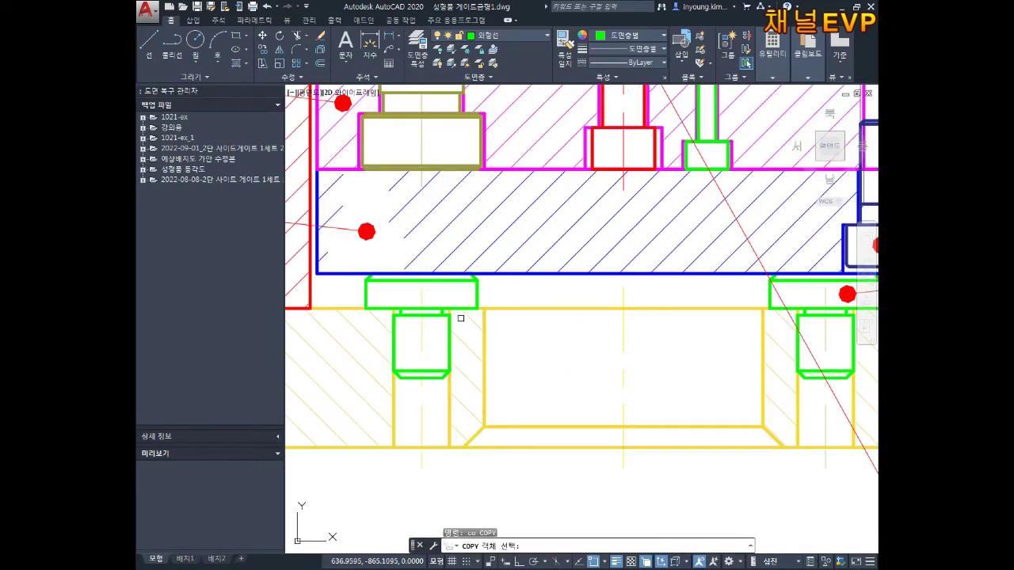
click(475, 296)
click(449, 299)
scroll(448, 300, down, 5)
scroll(451, 237, down, 1)
scroll(454, 190, down, 3)
click(484, 345)
scroll(485, 347, up, 5)
key(Escape)
key(Escape)
key(Escape)
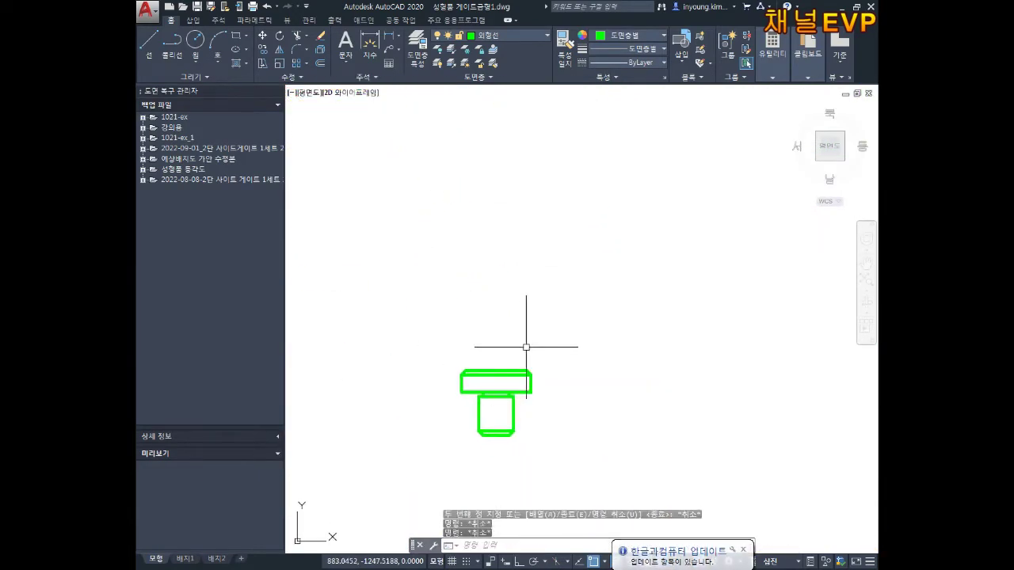
Step: Begin drawing vertical construction lines for the copied bolt
text(xl)
key(Return)
text(v)
key(Return)
scroll(482, 349, up, 1)
Step: Place three vertical construction lines through the copied bolt
scroll(536, 334, up, 5)
click(529, 351)
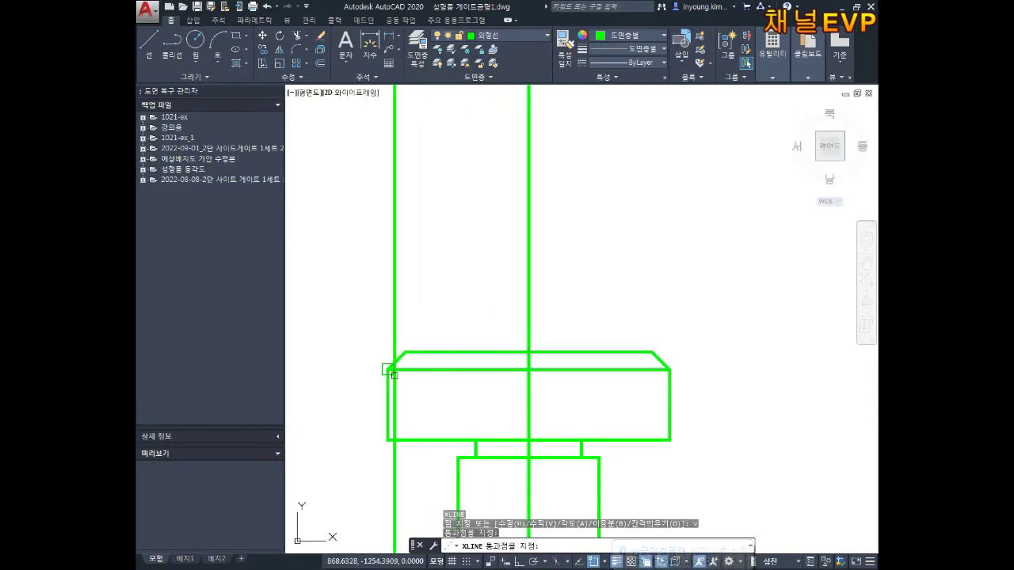
click(387, 369)
click(404, 363)
scroll(509, 322, down, 2)
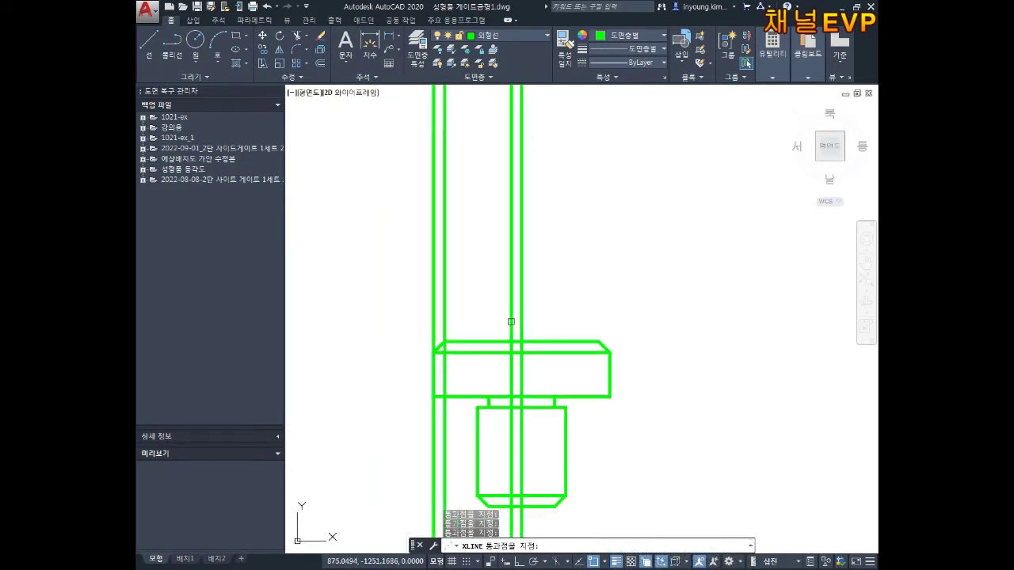
middle_drag(545, 232, 535, 357)
key(Escape)
Step: Draw a horizontal line across the construction lines above the bolt
text(l)
key(Return)
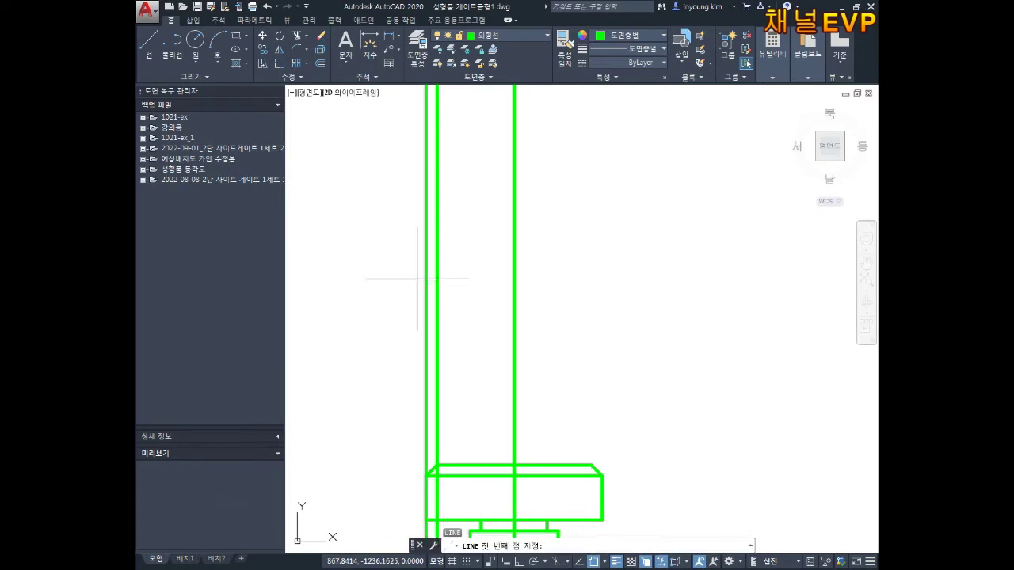
key(F8)
click(633, 277)
key(Return)
Step: Draw the bolt head circle at the line intersection plus a concentric radius-6 circle
text(c)
key(Return)
click(514, 277)
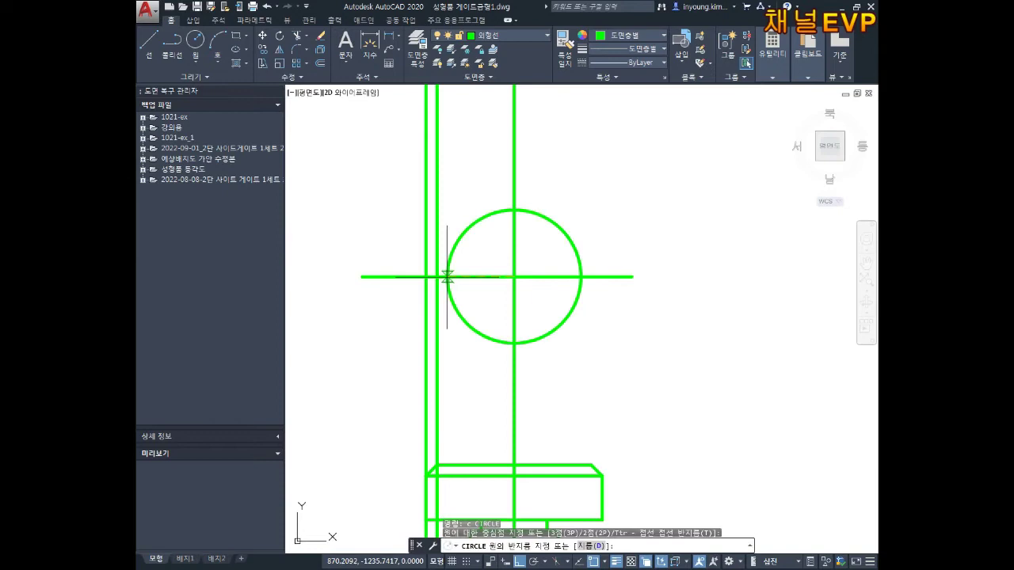
click(437, 276)
key(Return)
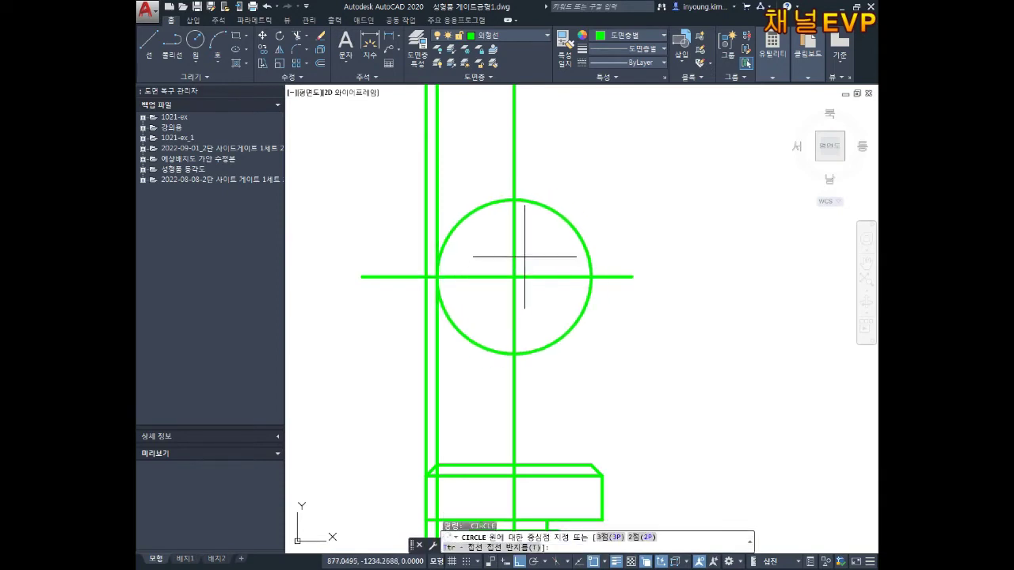
click(514, 277)
text(6)
key(Return)
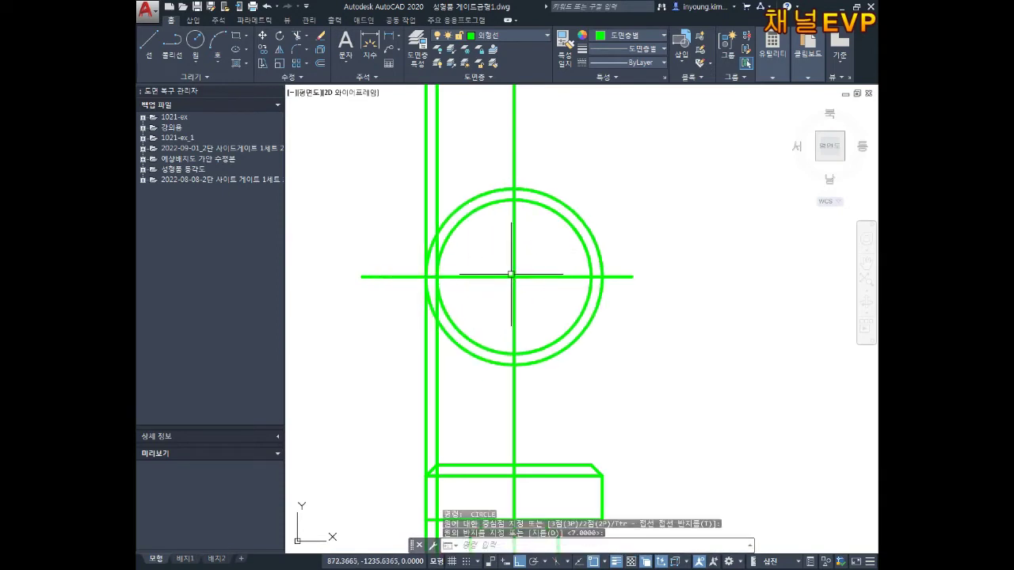
key(Escape)
key(Escape)
Step: Pan down and begin window-selecting the vertical lines below the circles
scroll(552, 330, down, 1)
middle_drag(552, 330, 537, 284)
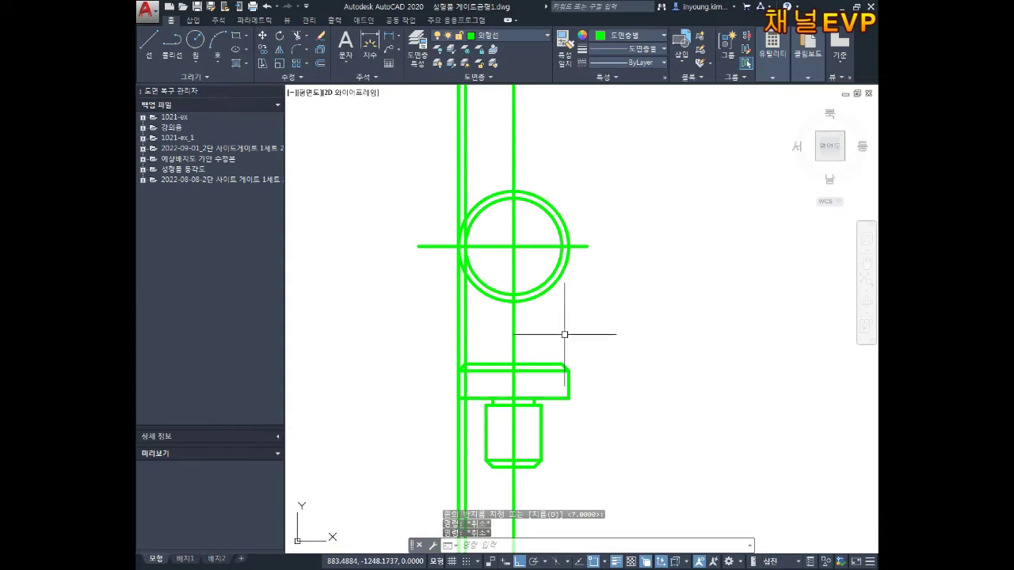
click(550, 346)
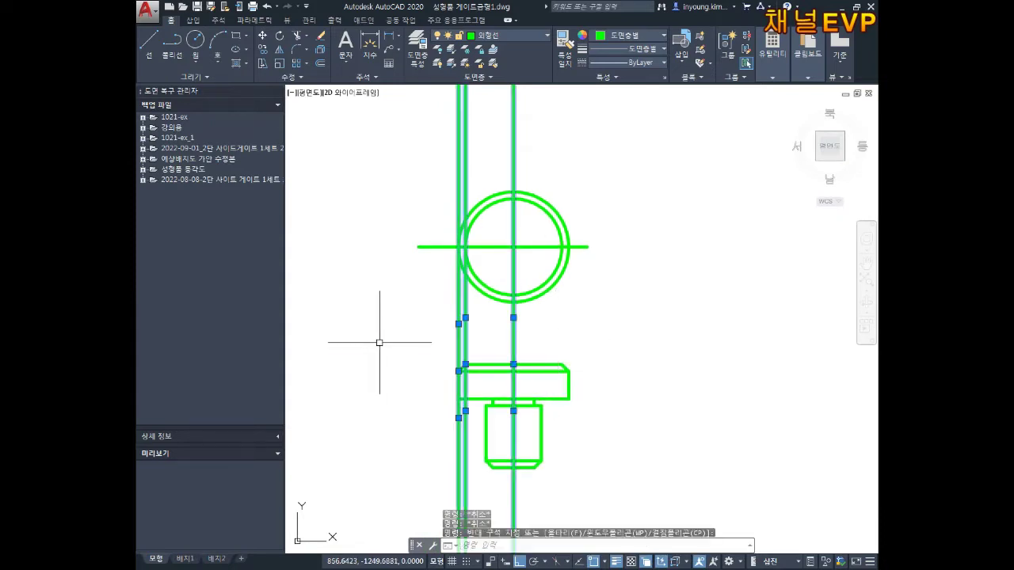
Step: Trim the vertical construction lines below and above the circle
key(Escape)
text(tr)
key(Return)
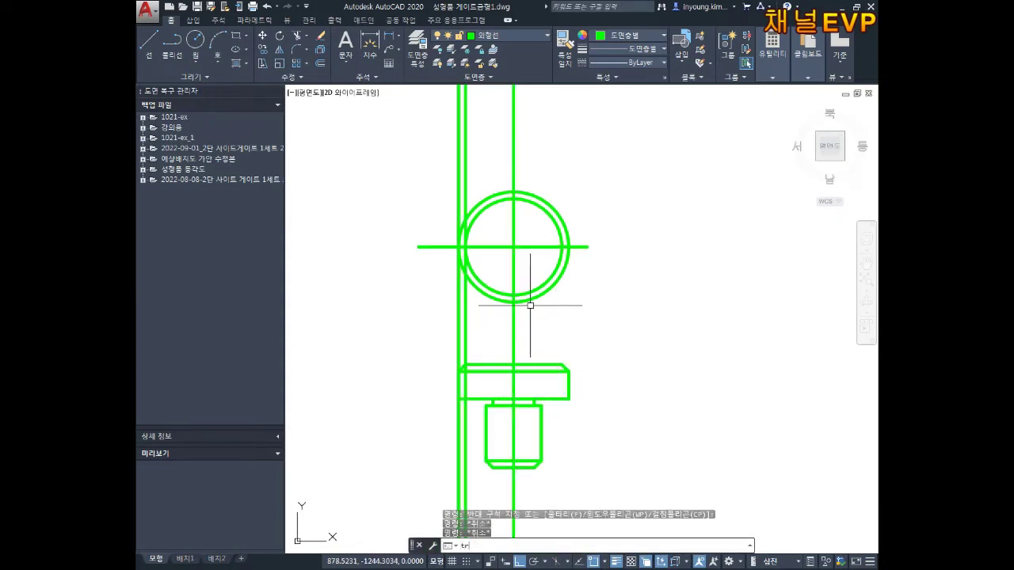
key(Return)
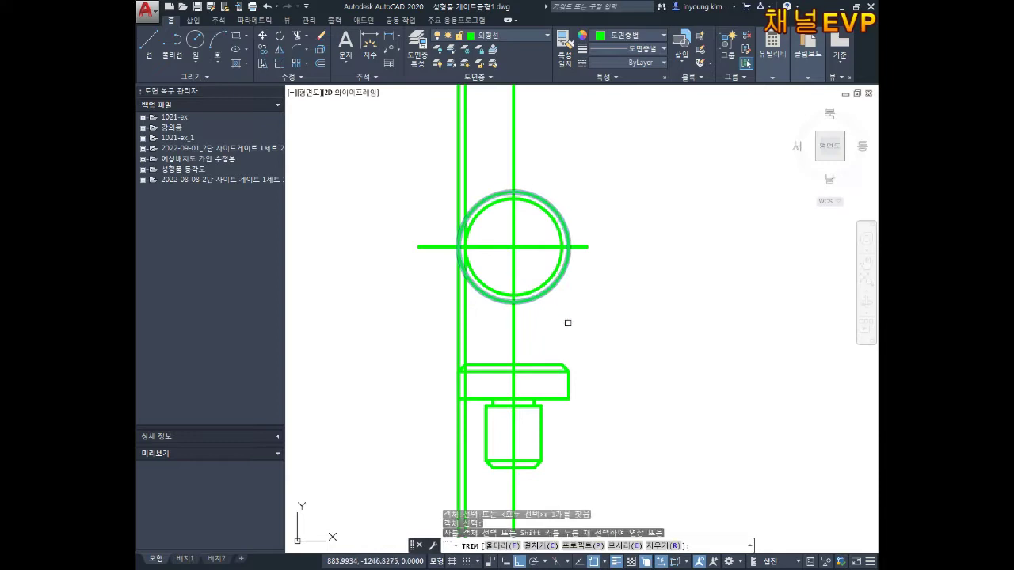
drag(565, 322, 405, 305)
click(520, 242)
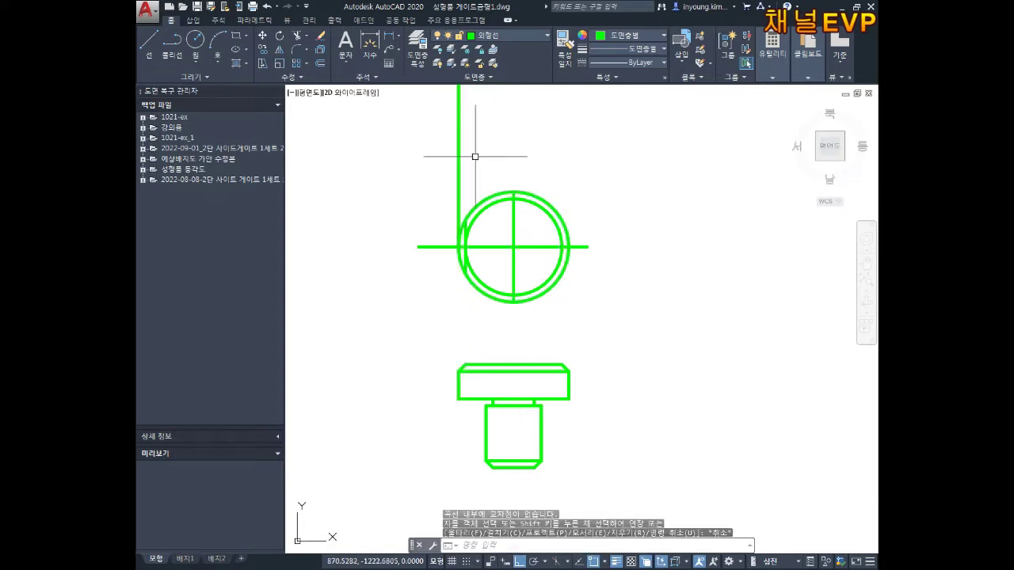
drag(405, 168, 536, 163)
key(Escape)
key(Escape)
key(Escape)
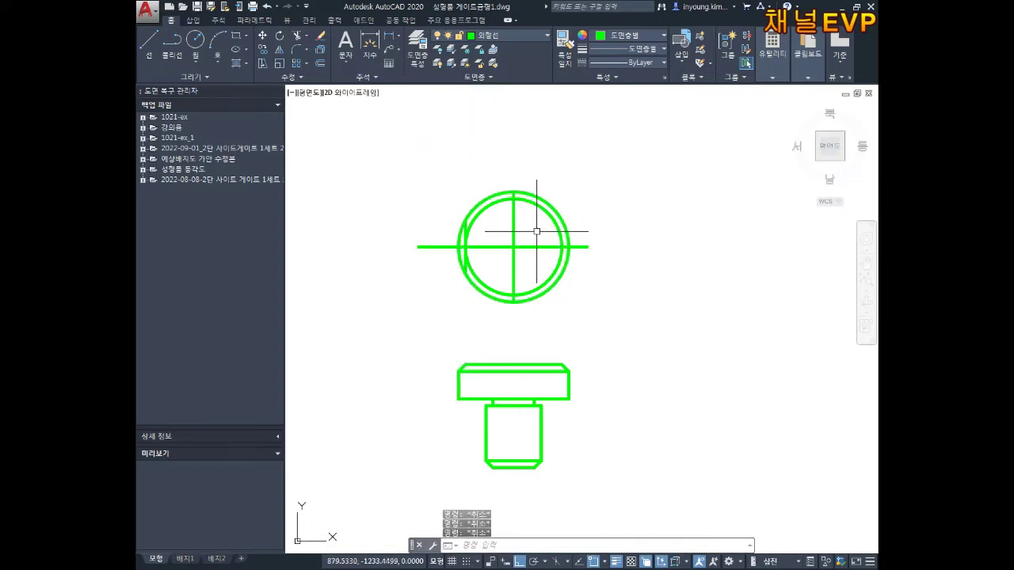
Step: Trim the horizontal line's left and right overhangs beyond the circle
key(Return)
scroll(486, 228, up, 6)
drag(330, 261, 312, 328)
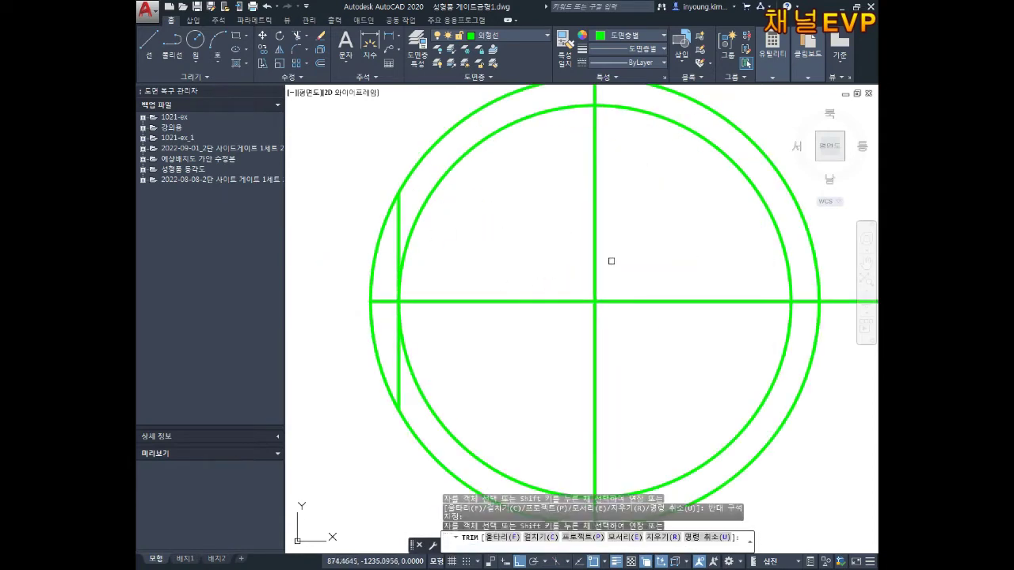
middle_drag(867, 240, 686, 240)
drag(686, 240, 622, 392)
middle_drag(600, 333, 792, 325)
key(Escape)
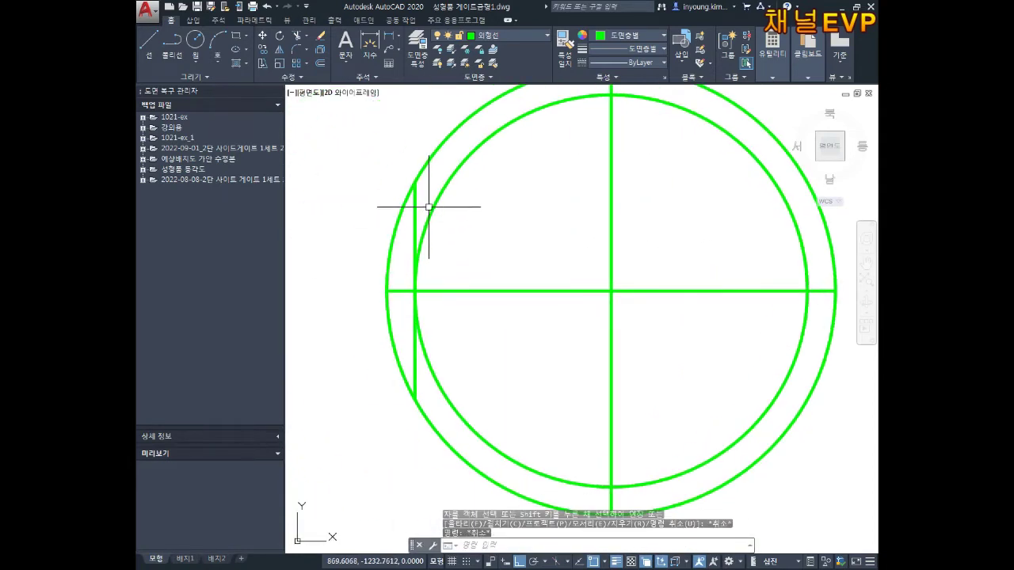
Step: Delete the short leftover vertical line and select both cross lines
click(409, 213)
click(421, 215)
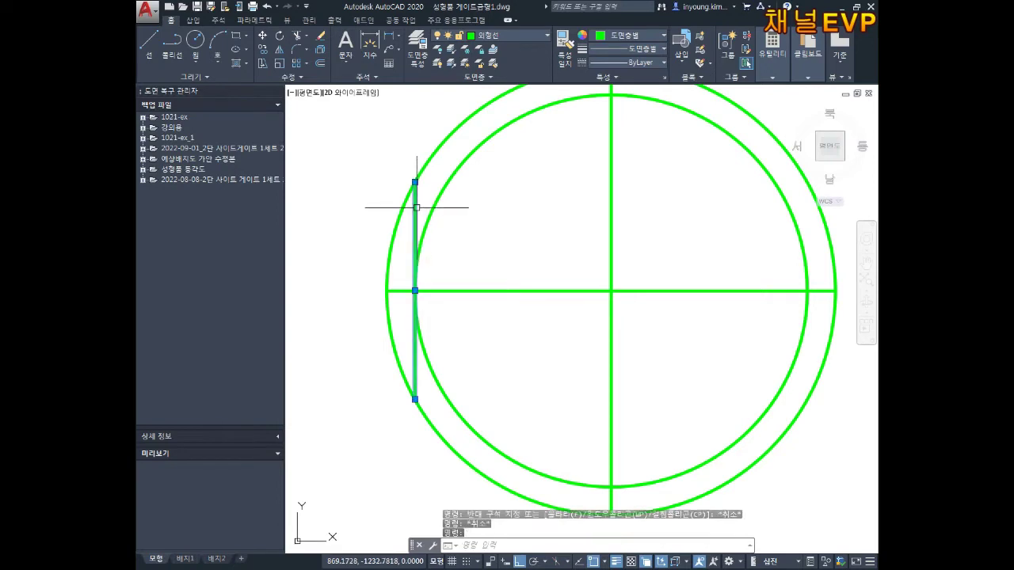
key(Delete)
click(641, 222)
click(562, 339)
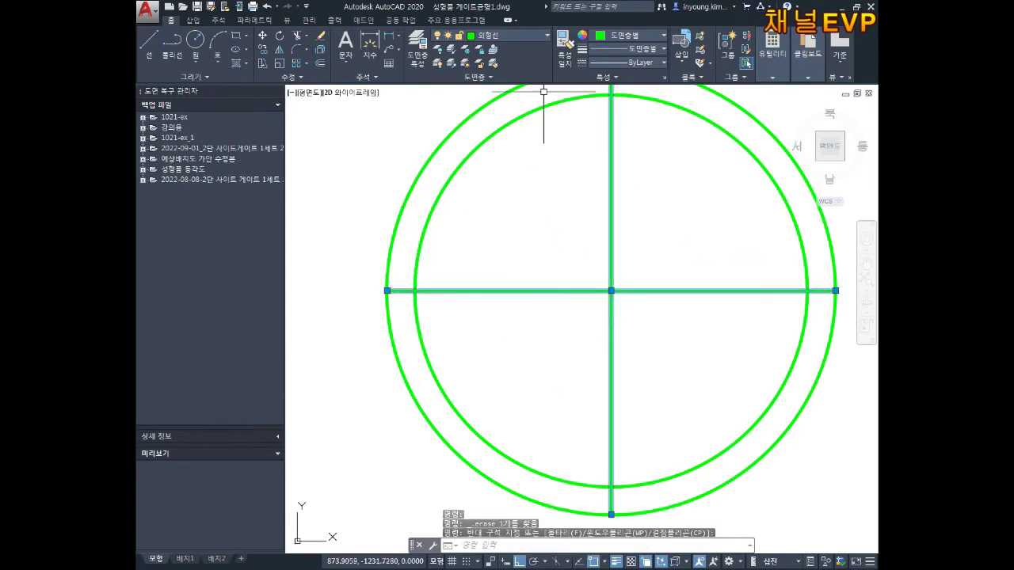
Step: Put the cross lines on the red 중심선 layer
click(488, 38)
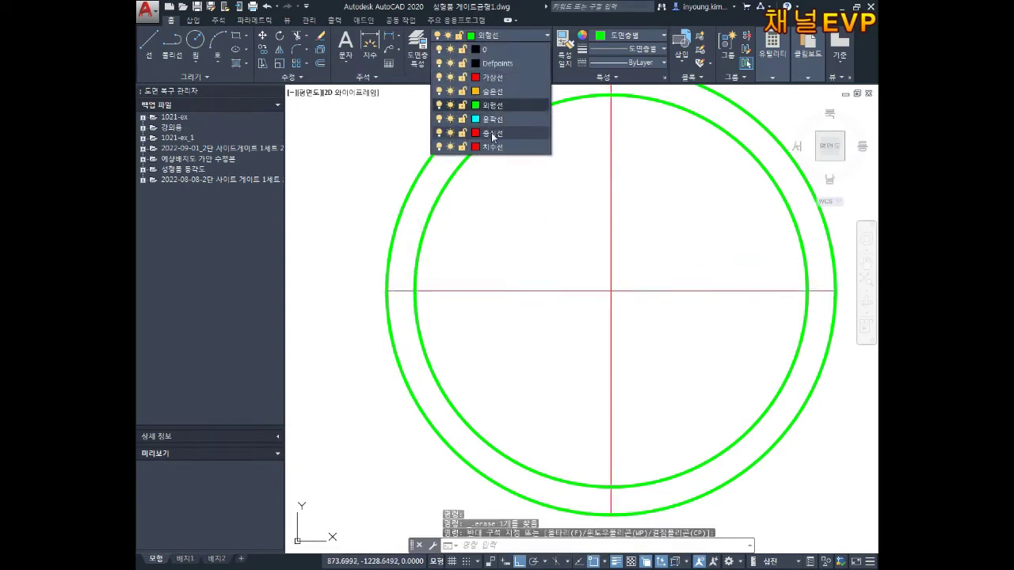
click(493, 133)
key(Escape)
key(Escape)
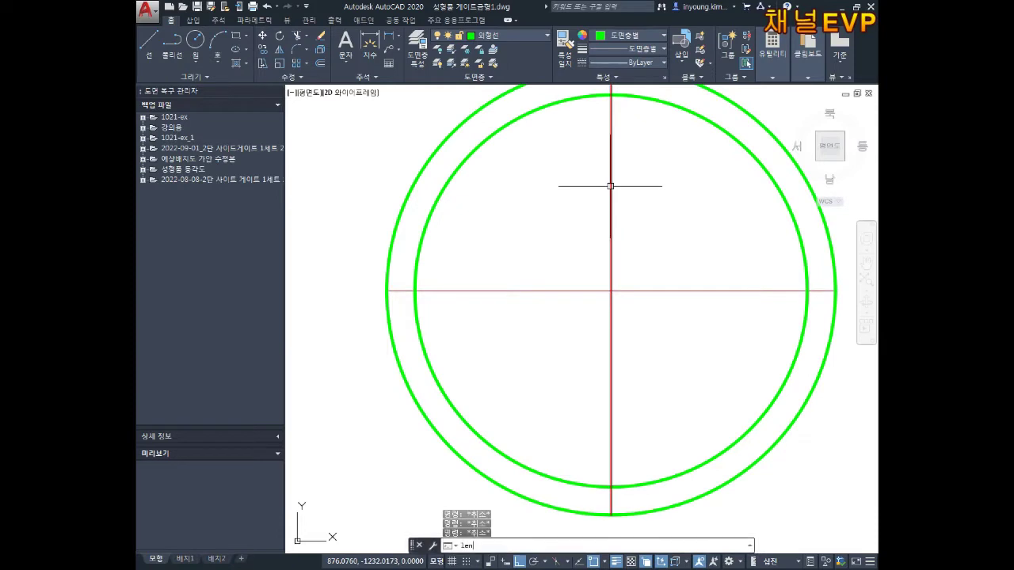
Step: Lengthen the vertical and horizontal centre lines with a delta of 3
key(Return)
text(de)
key(Return)
text(3)
key(Return)
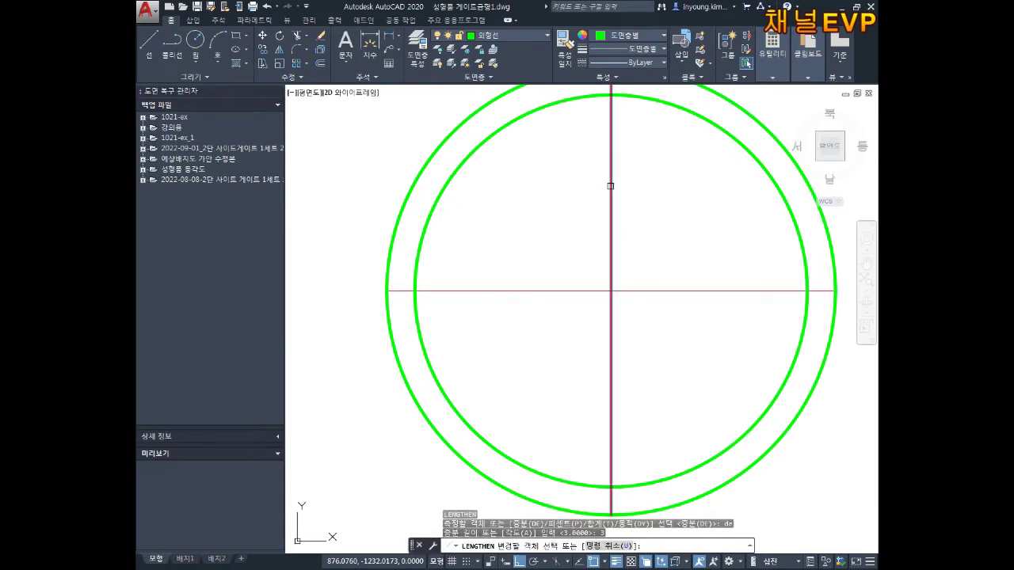
click(610, 187)
click(532, 293)
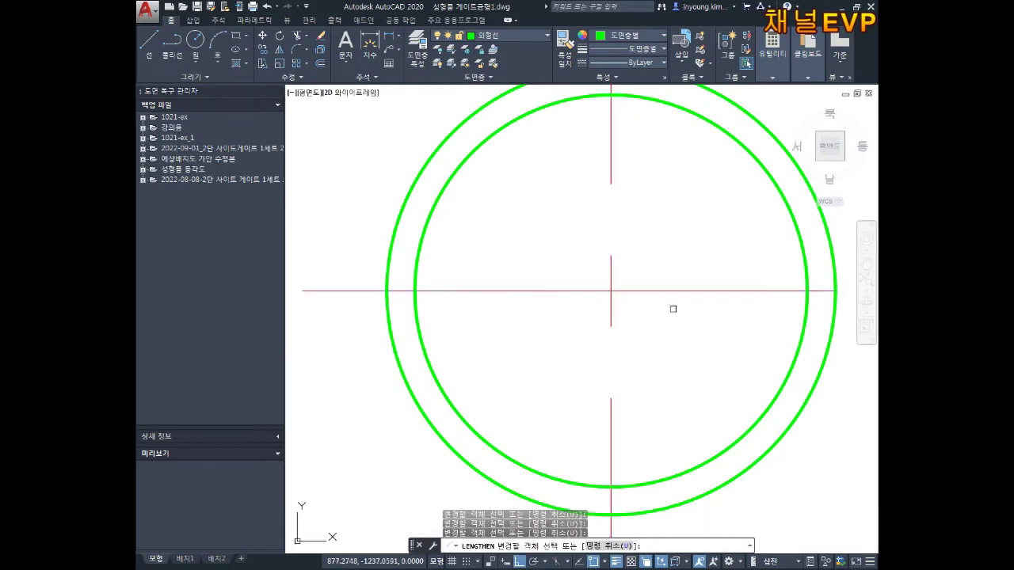
scroll(680, 293, down, 3)
scroll(607, 249, down, 5)
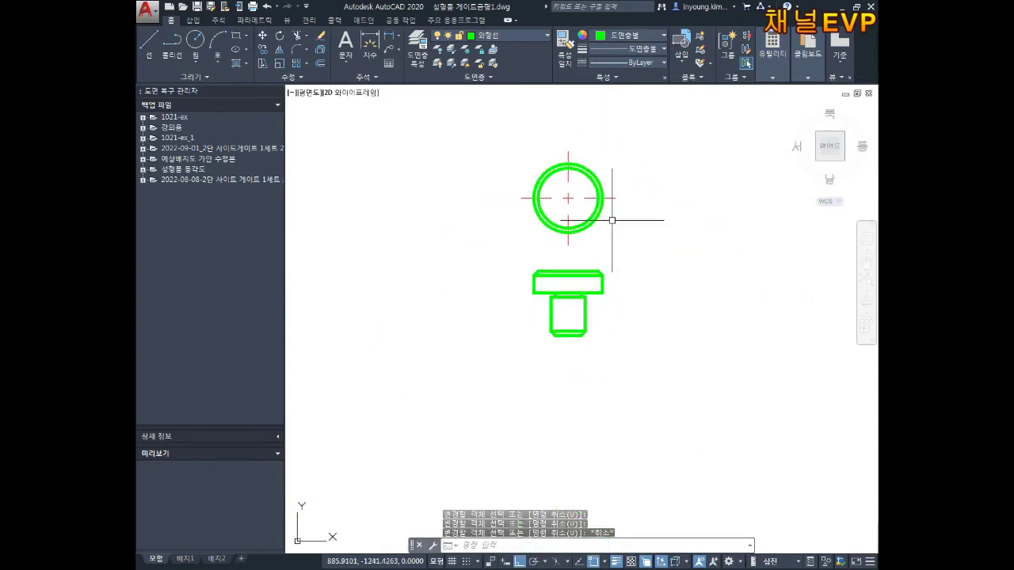
key(Escape)
key(Escape)
Step: Copy the double circle and T-shaped bolt view, using the circle centre as base point
text(o)
key(Return)
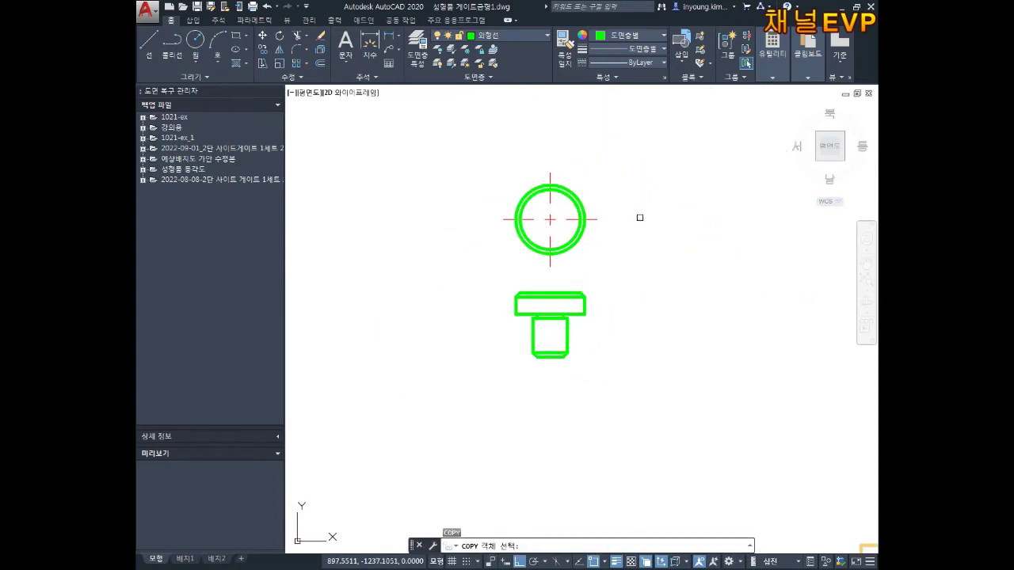
click(644, 161)
click(438, 442)
key(Return)
click(550, 184)
Step: With Ortho off (F8), place the copy in empty space below the drawing sheets
scroll(676, 178, down, 3)
scroll(513, 351, down, 2)
key(F8)
middle_drag(584, 301, 527, 368)
scroll(527, 367, down, 3)
scroll(523, 322, up, 2)
scroll(464, 389, down, 4)
mouse_move(464, 389)
middle_down()
mouse_move(570, 320)
mouse_move(539, 324)
middle_up()
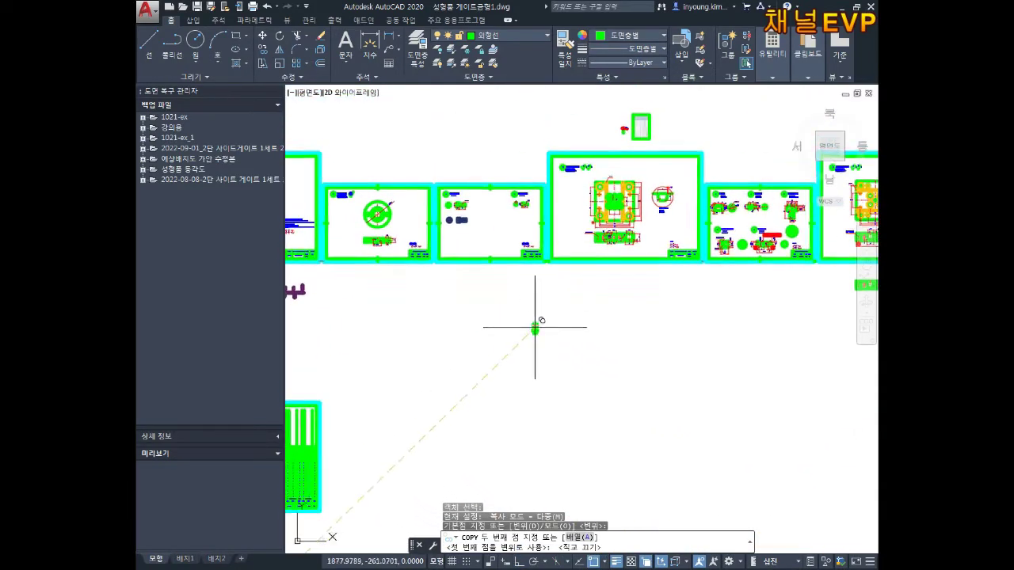
scroll(547, 332, up, 2)
click(520, 294)
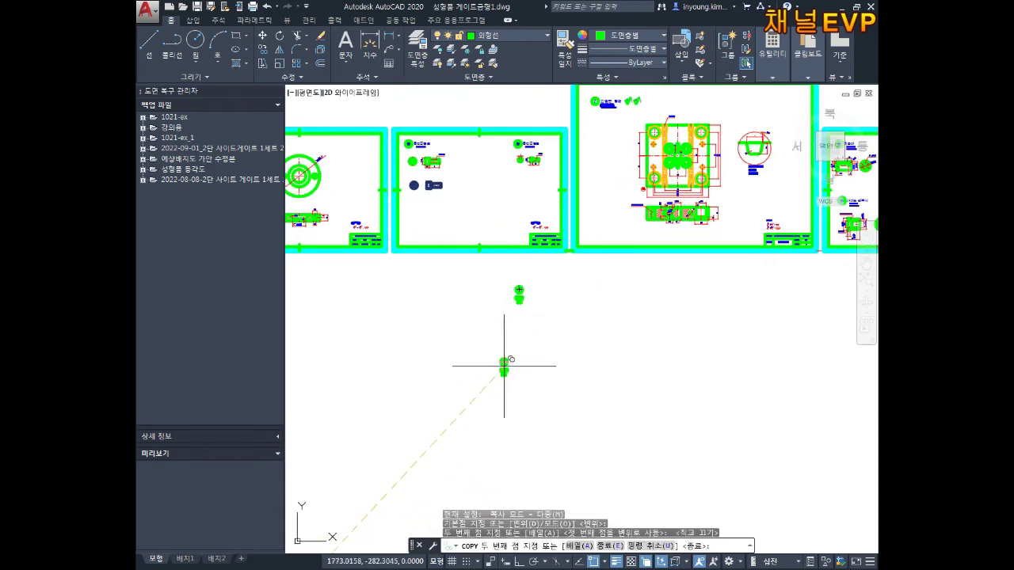
scroll(520, 294, up, 3)
key(Escape)
Step: Back at the original bolt parts, begin moving the double circle with a selection window
scroll(576, 206, down, 2)
key(Escape)
key(Escape)
middle_drag(410, 491, 430, 447)
scroll(430, 376, up, 4)
scroll(403, 365, up, 5)
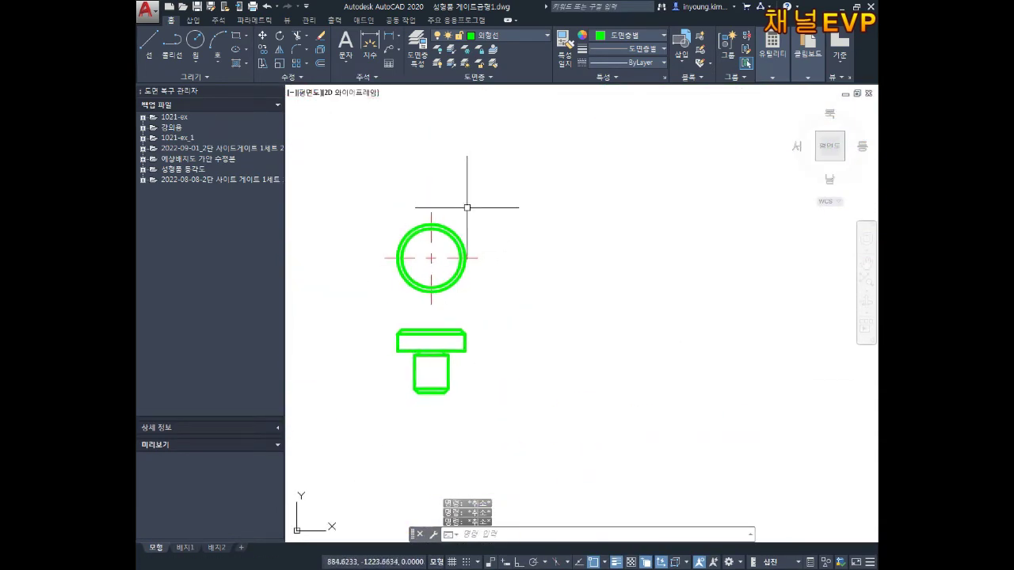
text(m)
key(Return)
click(504, 190)
Step: Move the double circle from its centre onto the mold plate plan view beside the bolt holes
click(383, 295)
click(431, 258)
middle_drag(637, 321, 569, 189)
scroll(569, 188, down, 2)
middle_drag(581, 280, 518, 237)
scroll(661, 147, down, 3)
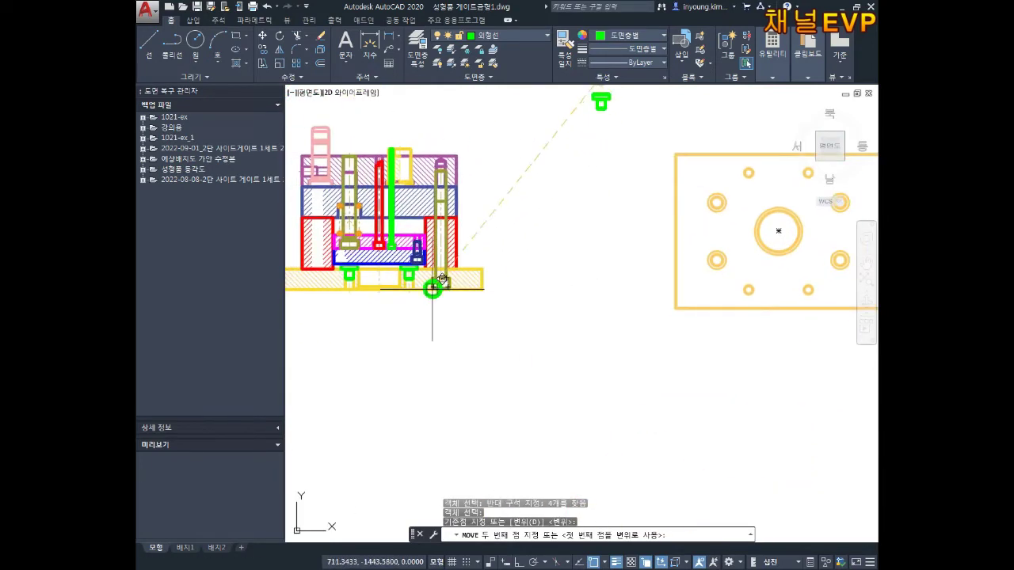
scroll(417, 250, up, 4)
middle_drag(697, 195, 539, 233)
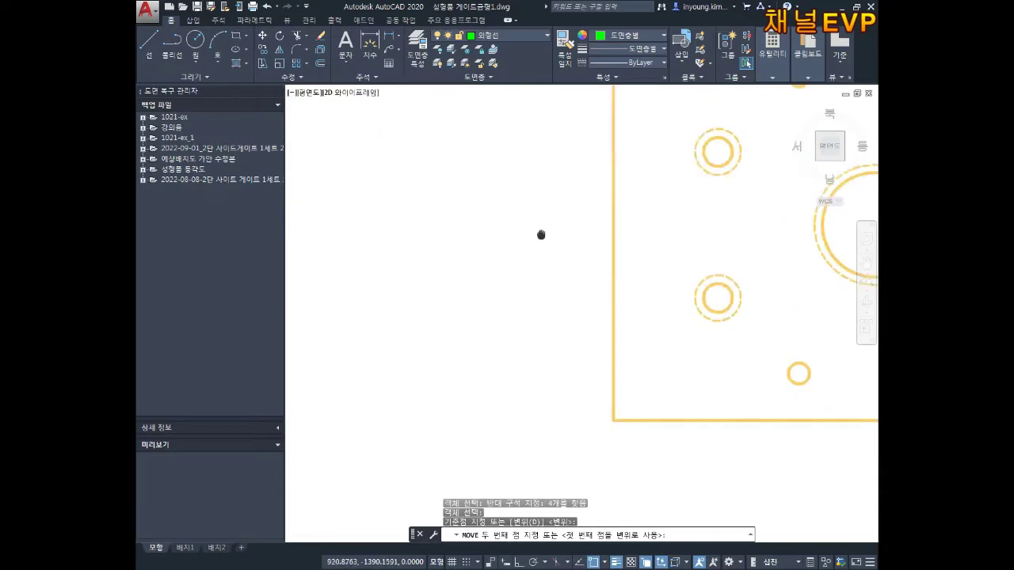
middle_drag(683, 255, 570, 278)
key(Escape)
key(Escape)
key(Escape)
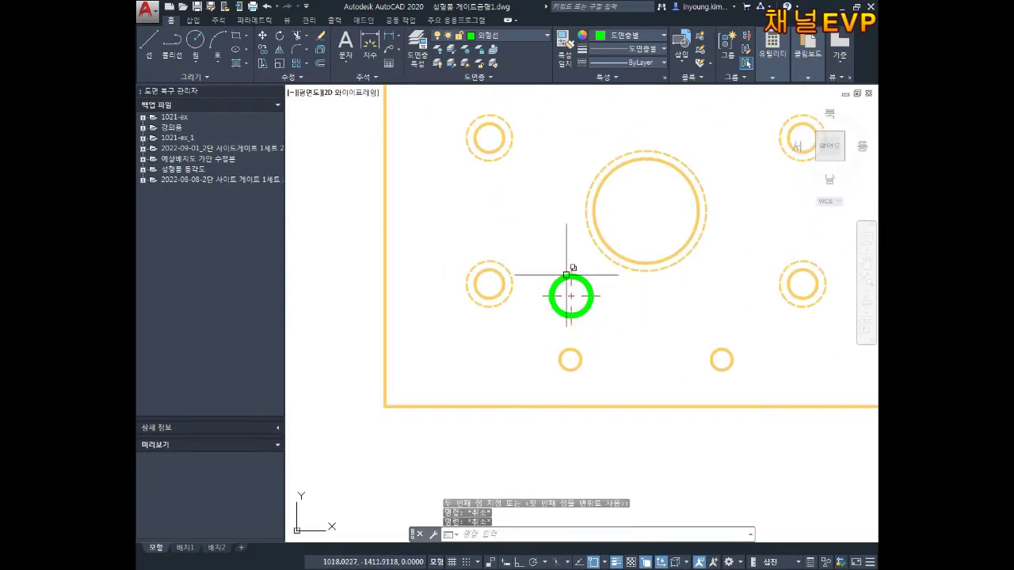
Step: Delete the circle's red centre lines
scroll(572, 273, up, 5)
click(547, 325)
click(500, 380)
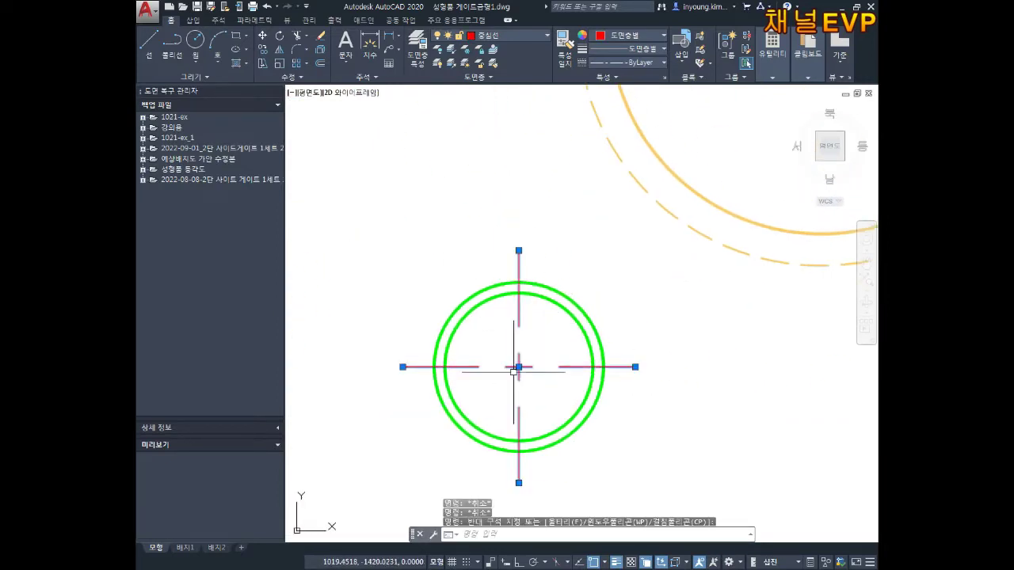
key(Delete)
scroll(564, 261, down, 2)
scroll(547, 270, down, 2)
middle_drag(536, 281, 564, 301)
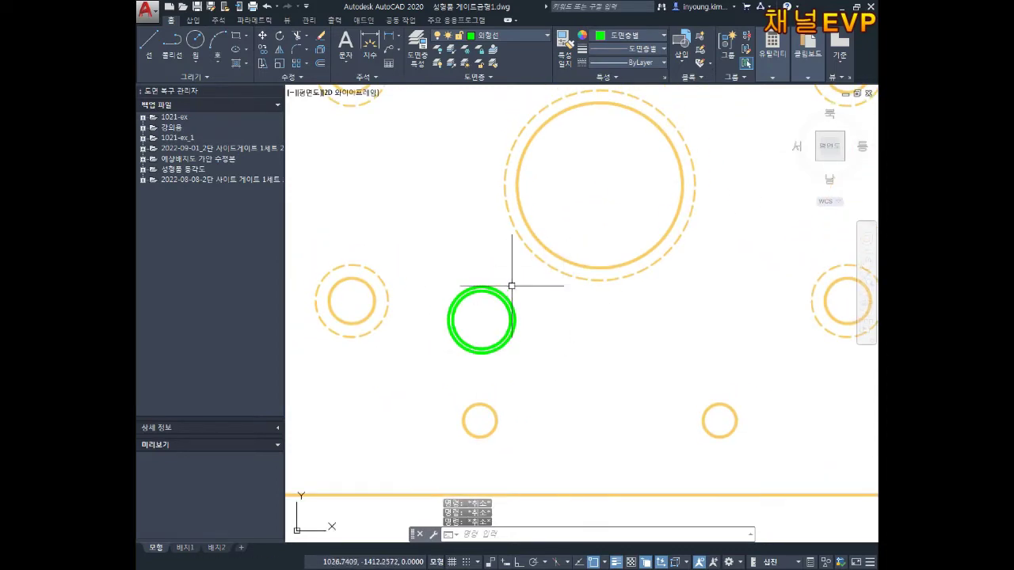
Step: Copy the green circle from its centre into the lower-left and lower-right bolt holes
scroll(497, 249, up, 4)
scroll(470, 360, down, 4)
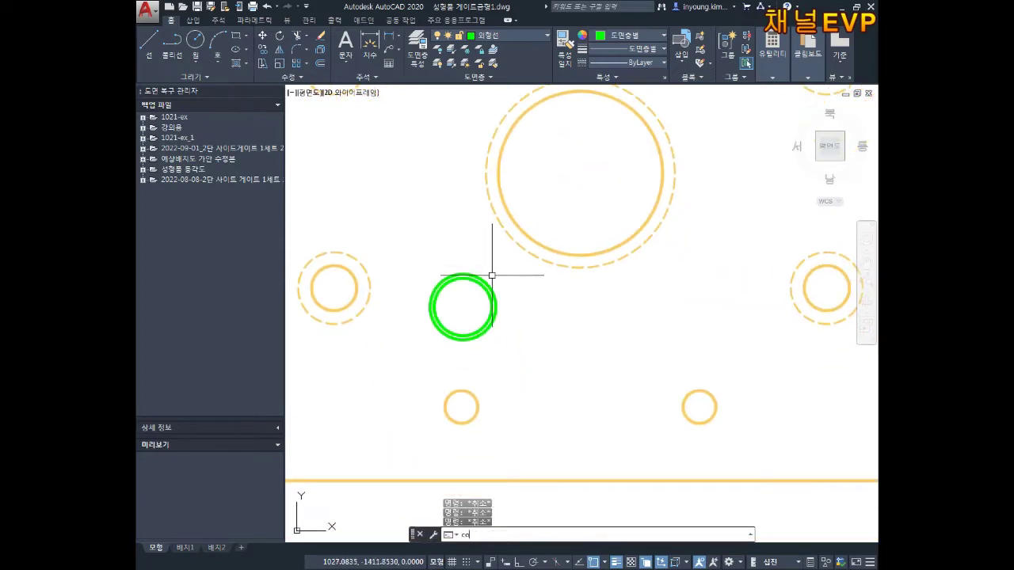
text(o)
key(Return)
click(515, 266)
click(432, 342)
key(Return)
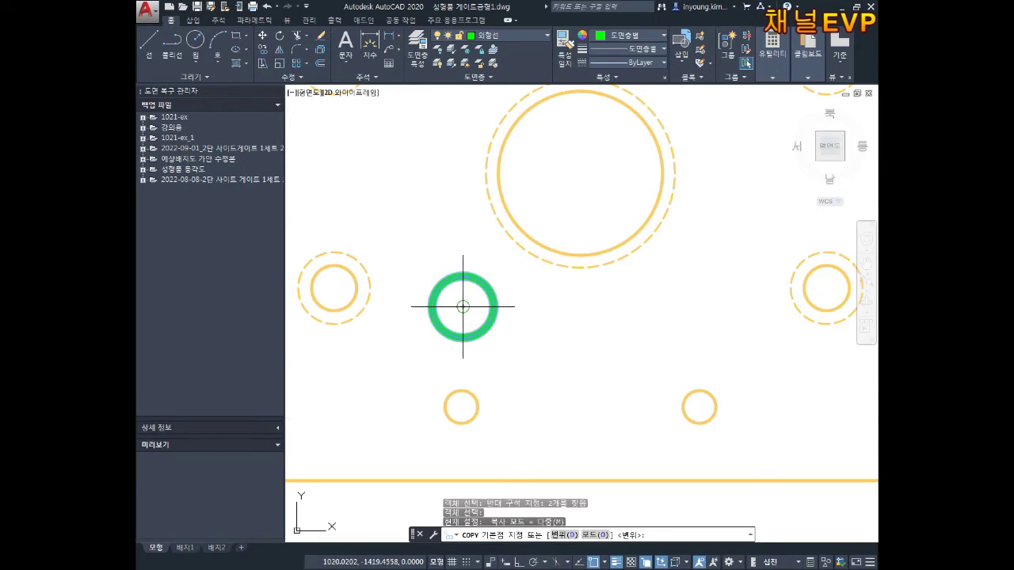
click(462, 307)
click(461, 407)
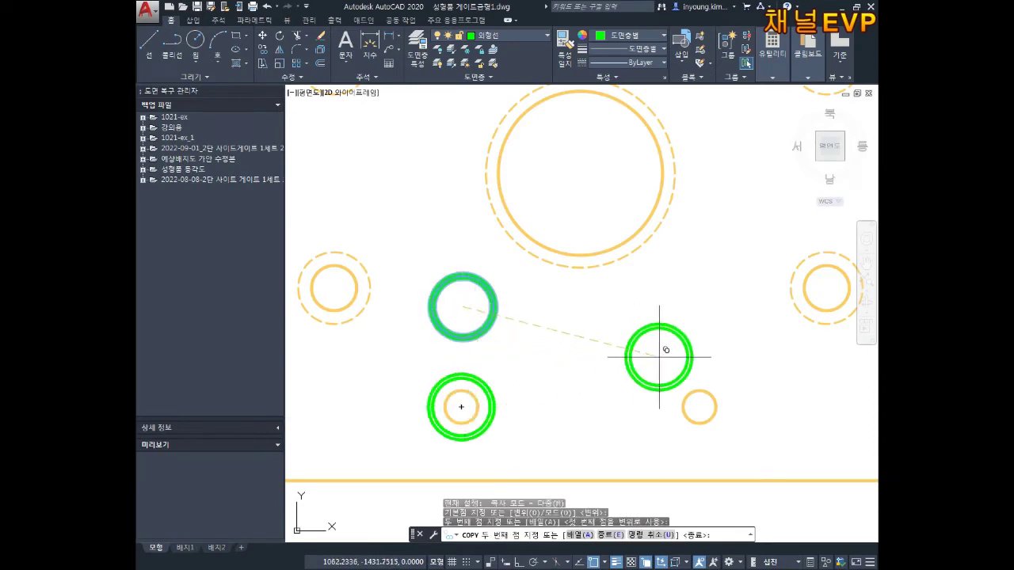
click(704, 403)
Step: Place further copies in the upper-left and upper-right bolt holes
scroll(650, 184, down, 2)
mouse_move(661, 172)
middle_down()
mouse_move(649, 221)
mouse_move(567, 252)
mouse_move(410, 252)
middle_up()
scroll(568, 252, up, 4)
click(473, 279)
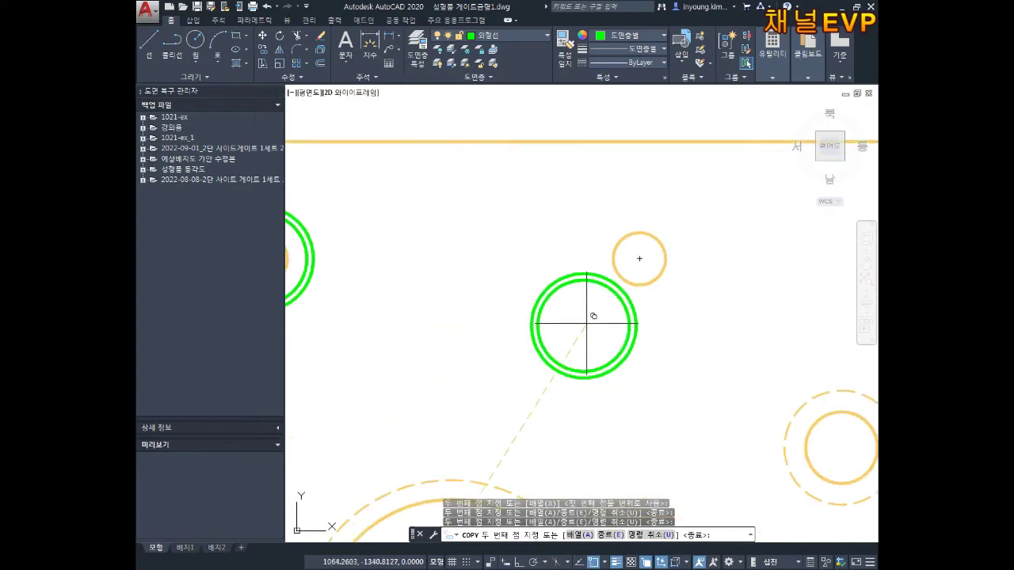
click(640, 258)
key(Escape)
key(Escape)
key(Escape)
Step: Erase the leftover extra green circle at lower left
scroll(562, 316, down, 5)
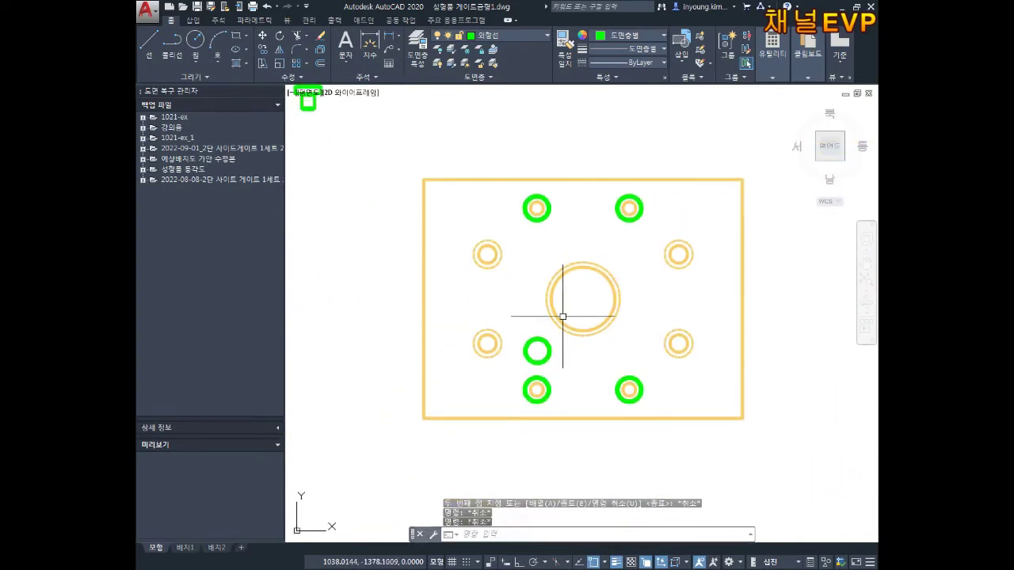
scroll(562, 316, up, 4)
click(510, 367)
key(Delete)
scroll(566, 272, down, 2)
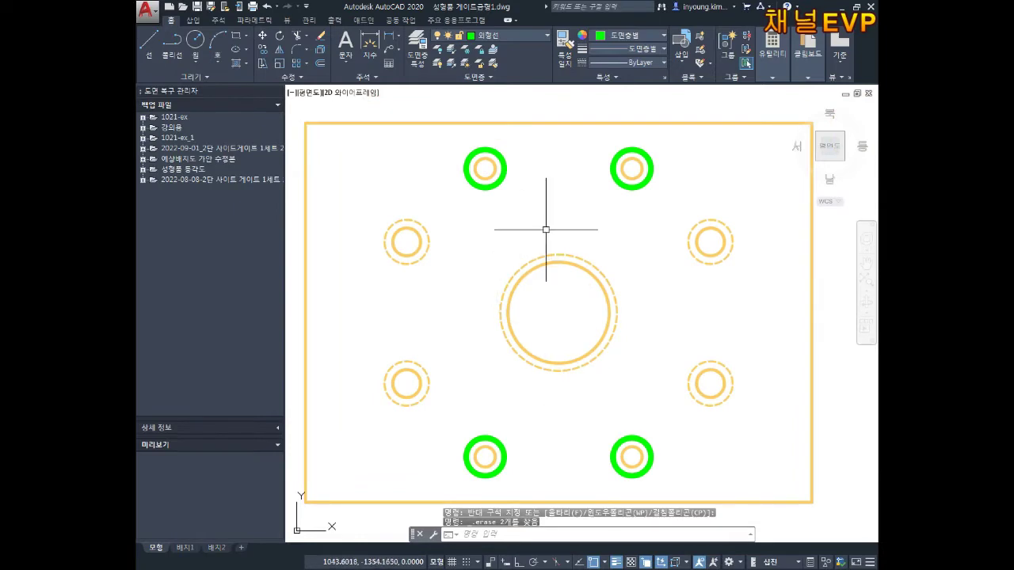
Step: Start a new block with the B command, basing it at the lower-left ring centre
key(Escape)
key(Escape)
text(b)
key(Return)
text(스톱핀엔드4ea)
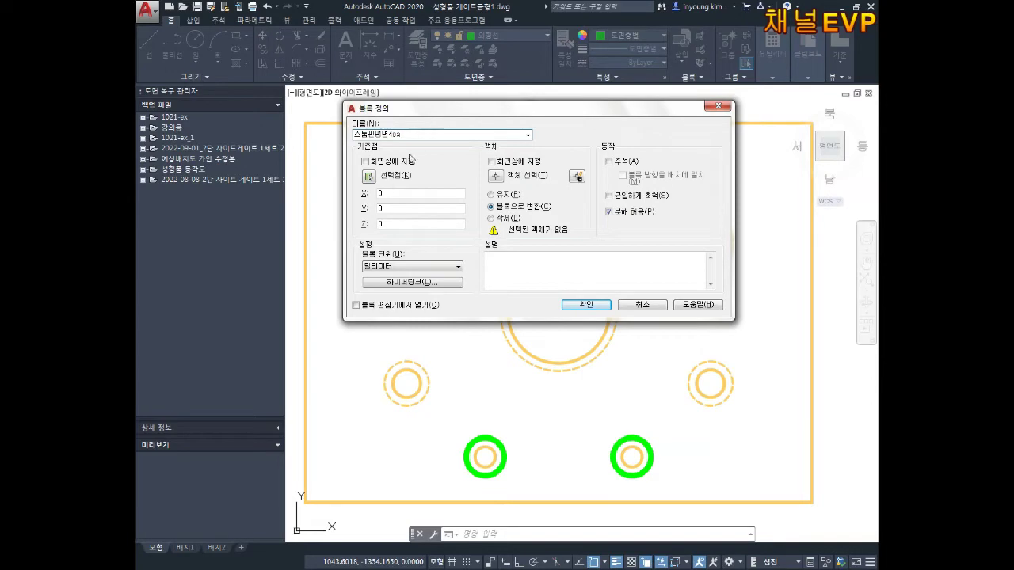
click(369, 177)
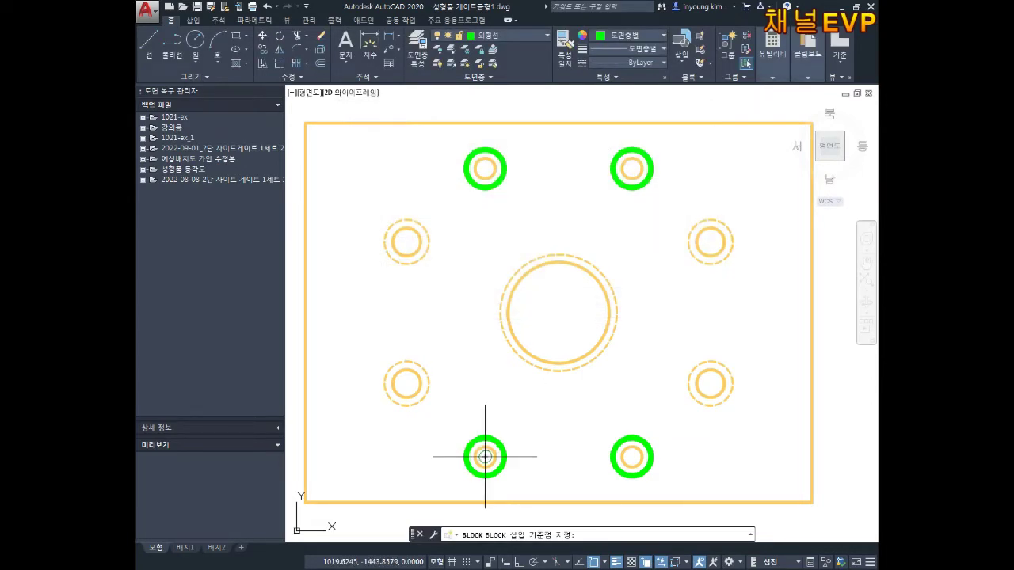
click(485, 457)
Step: Select all eight green circles of the four bolt rings as the block's objects
click(496, 178)
scroll(689, 127, up, 3)
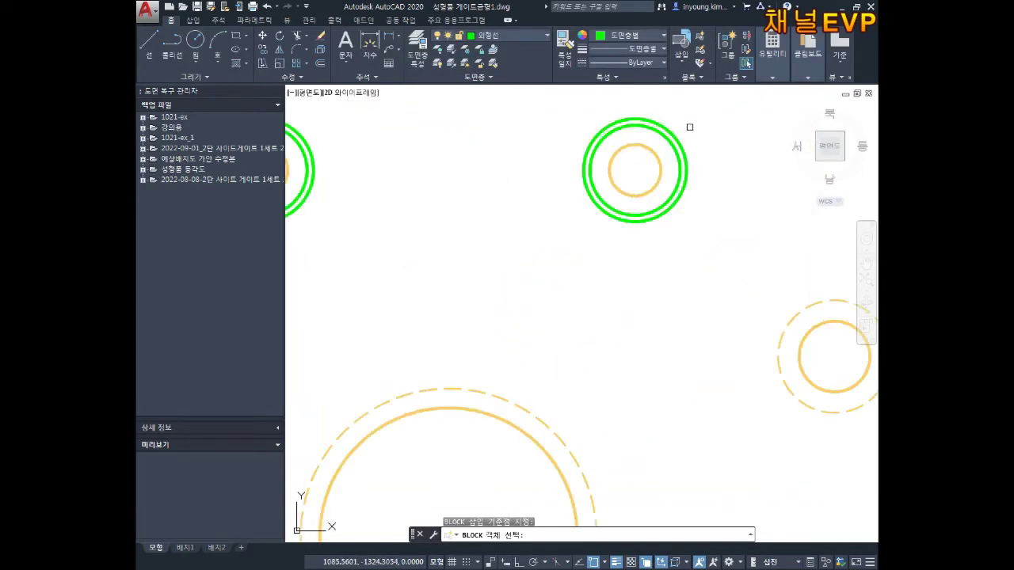
click(683, 144)
middle_drag(353, 126, 490, 126)
click(454, 175)
scroll(440, 193, down, 4)
scroll(484, 229, up, 4)
click(651, 324)
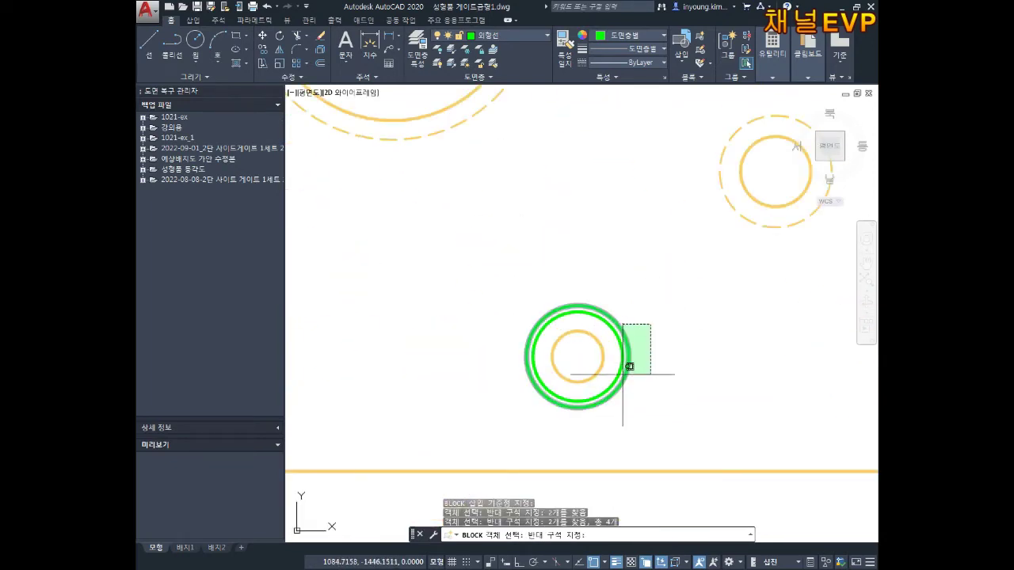
click(630, 363)
middle_drag(789, 317, 569, 249)
click(487, 252)
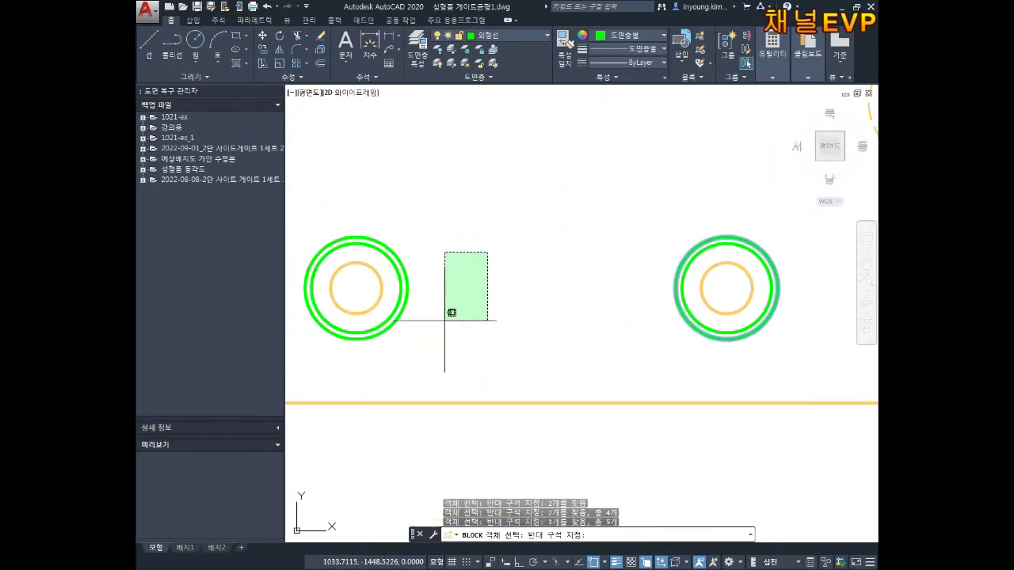
click(408, 345)
click(768, 303)
scroll(777, 277, down, 2)
scroll(713, 237, down, 1)
scroll(657, 261, down, 4)
scroll(641, 261, up, 3)
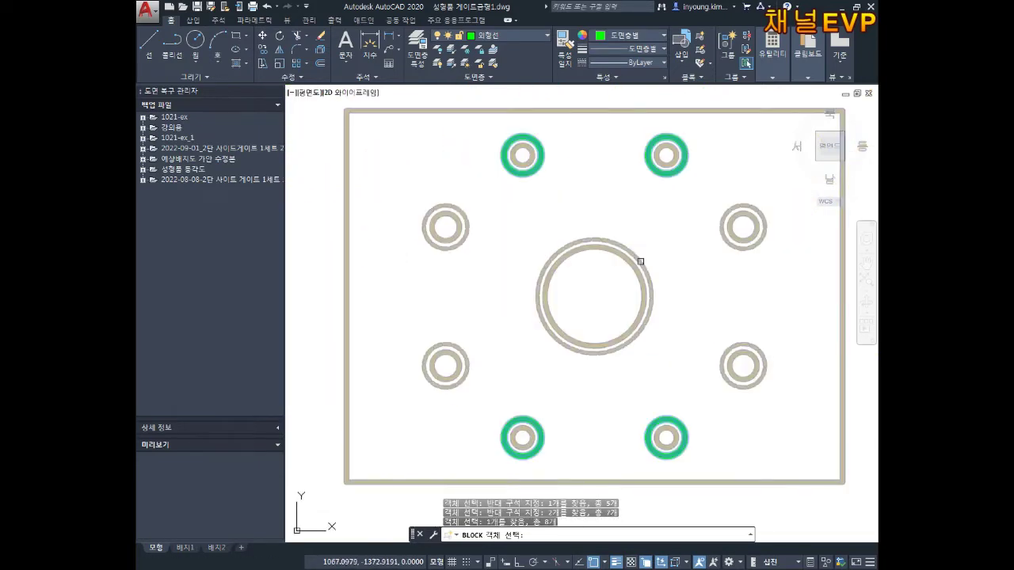
key(Return)
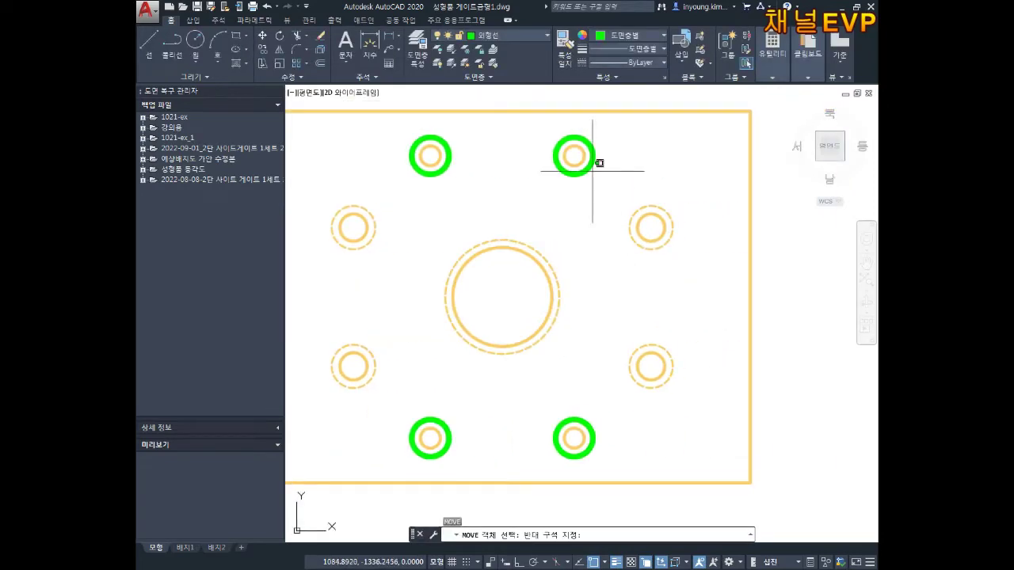
Step: Start a move of the ring block, then cancel it
key(Return)
click(573, 156)
middle_drag(763, 289, 672, 190)
scroll(765, 224, down, 2)
scroll(761, 212, up, 1)
key(Escape)
middle_drag(707, 341, 690, 360)
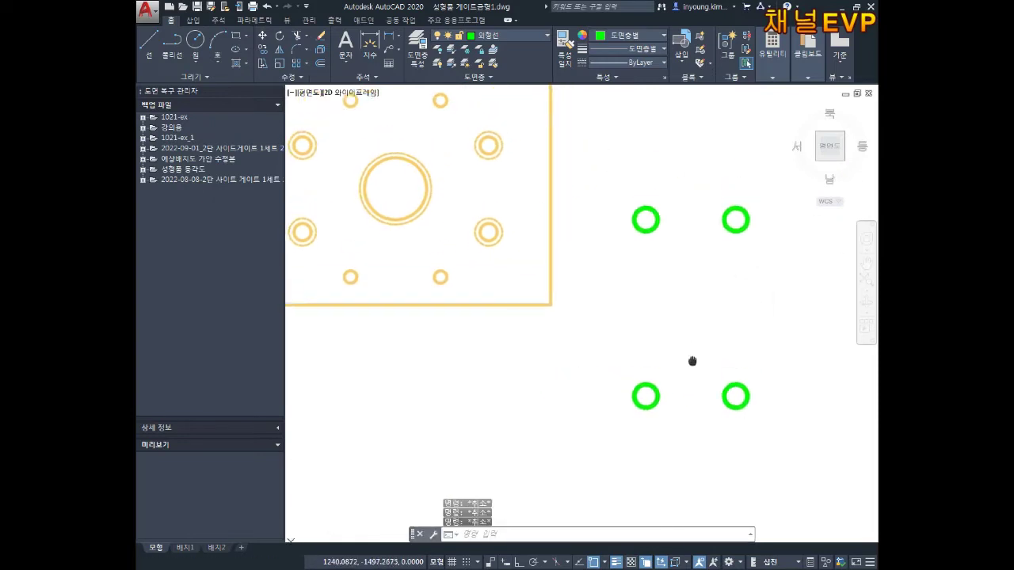
Step: Move the green ring block from a ring centre so its rings sit concentric on the bolt holes
drag(723, 350, 645, 425)
key(Return)
scroll(640, 384, up, 5)
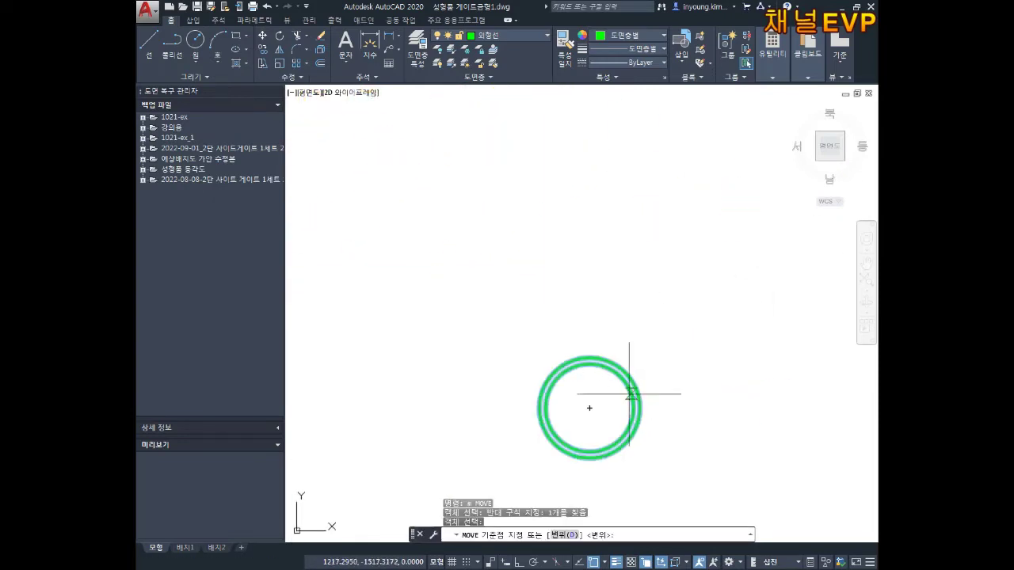
click(589, 408)
scroll(663, 416, down, 4)
middle_drag(663, 417, 806, 473)
middle_drag(433, 285, 604, 321)
scroll(604, 321, up, 2)
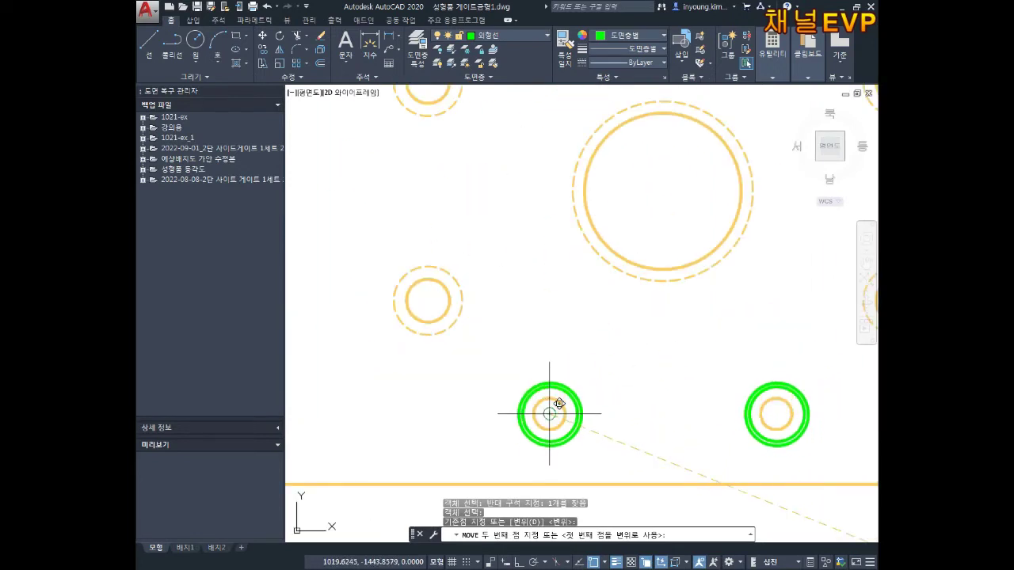
click(549, 413)
scroll(704, 267, down, 3)
key(Escape)
key(Escape)
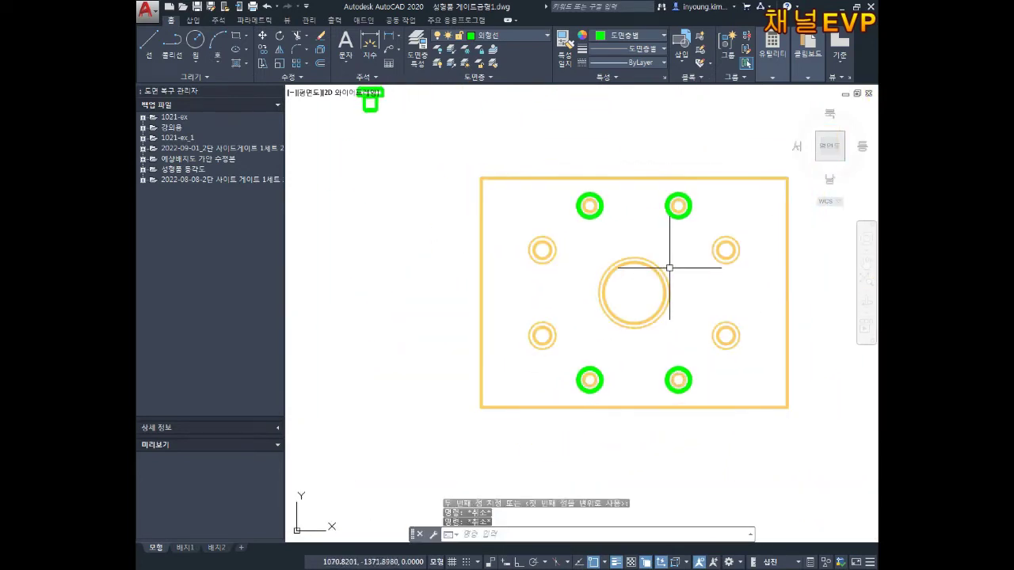
middle_drag(648, 301, 679, 249)
scroll(618, 270, down, 2)
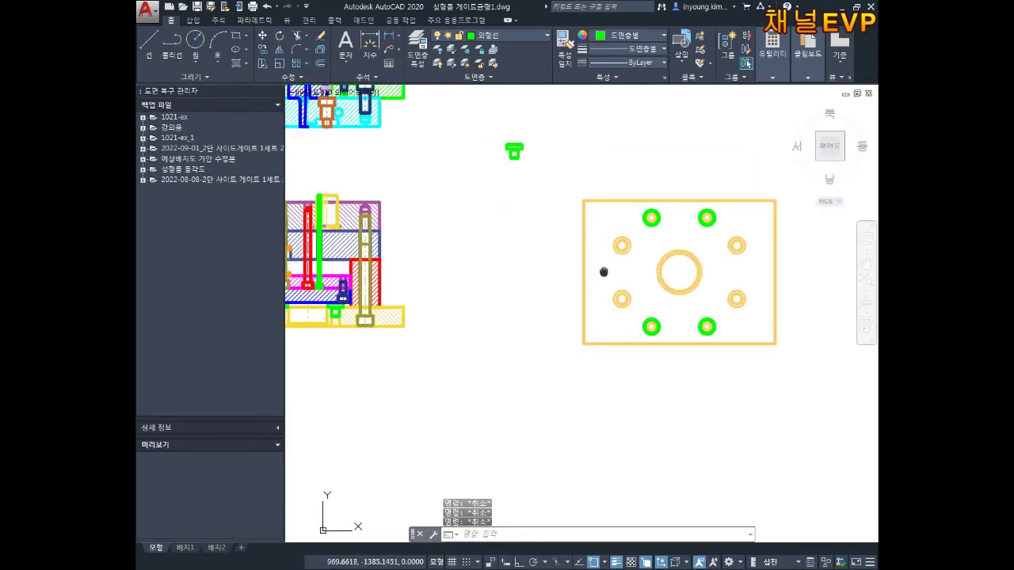
Step: Erase the stray small green part above the plate
click(539, 143)
click(493, 215)
key(Delete)
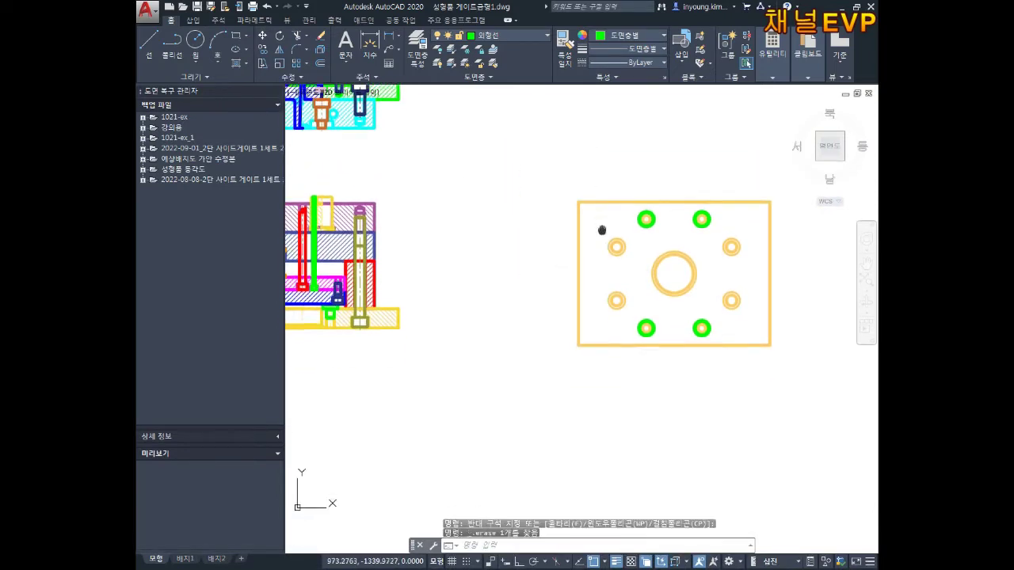
scroll(664, 255, up, 2)
Step: Pan and zoom onto the mold assembly section and its bolts
middle_drag(664, 255, 588, 267)
scroll(591, 303, down, 2)
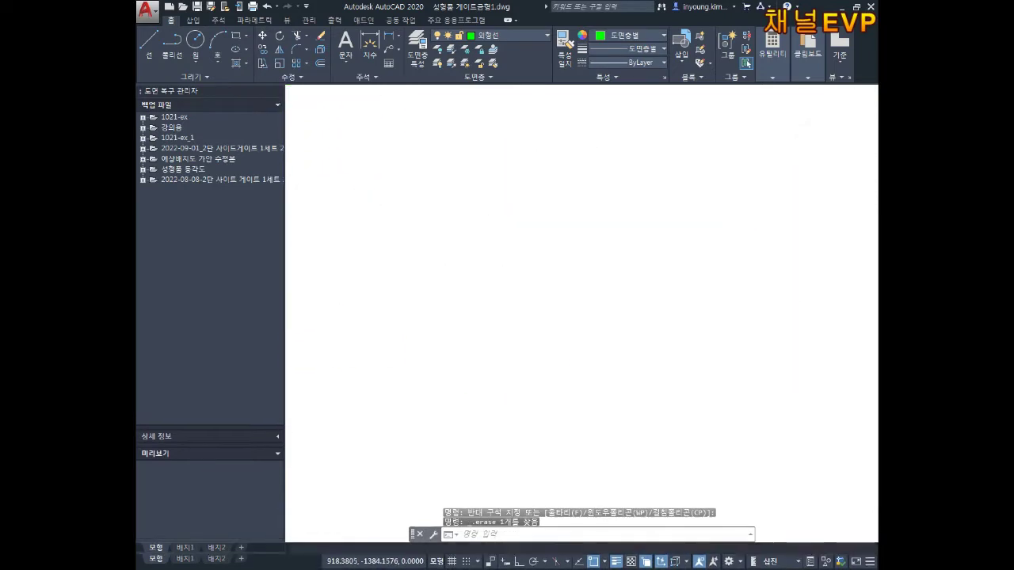
middle_drag(527, 302, 518, 319)
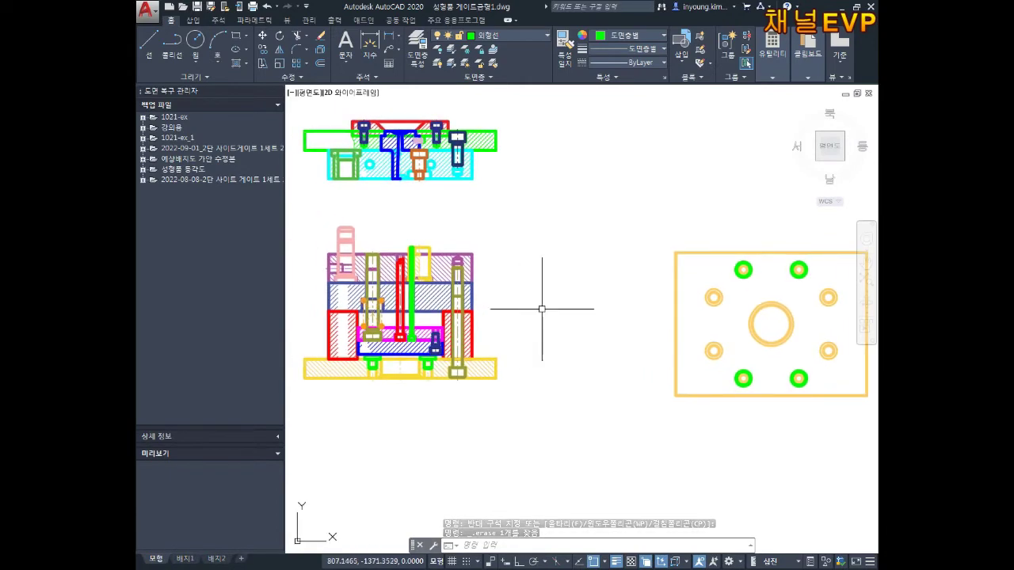
scroll(486, 310, up, 3)
scroll(483, 335, up, 2)
scroll(483, 373, down, 1)
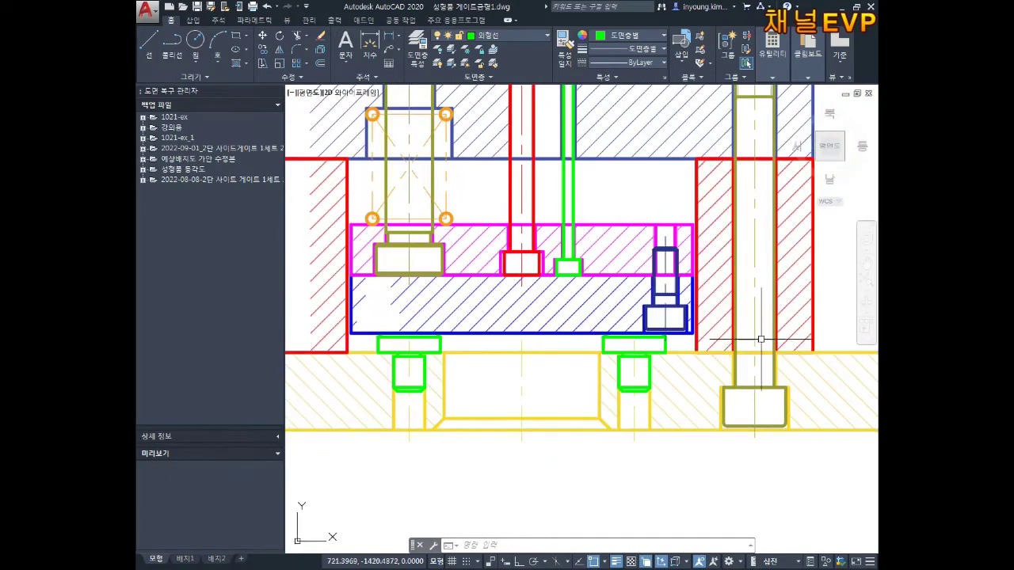
mouse_move(784, 375)
middle_down()
mouse_move(731, 388)
mouse_move(631, 366)
middle_up()
scroll(631, 367, down, 1)
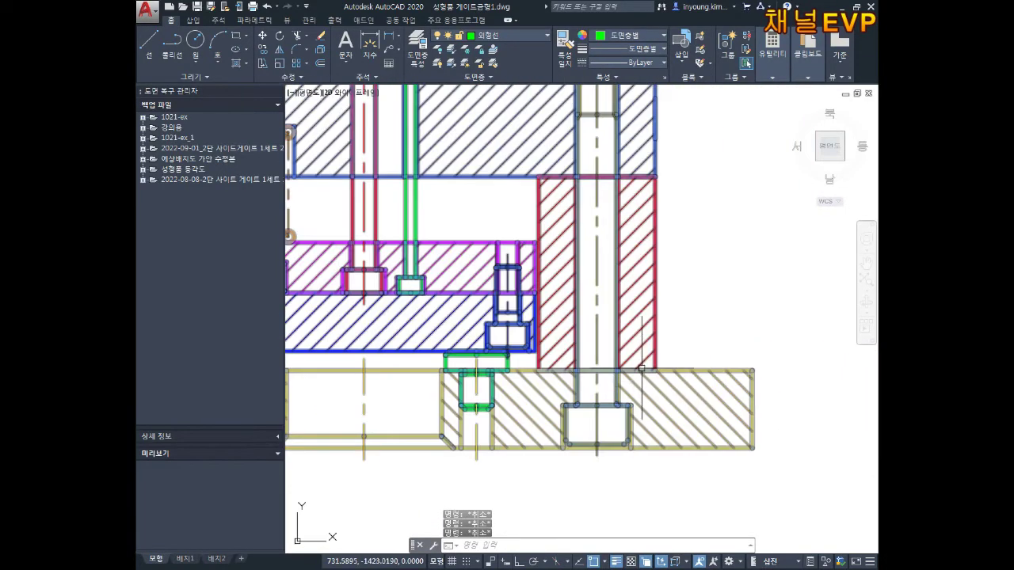
scroll(594, 331, down, 1)
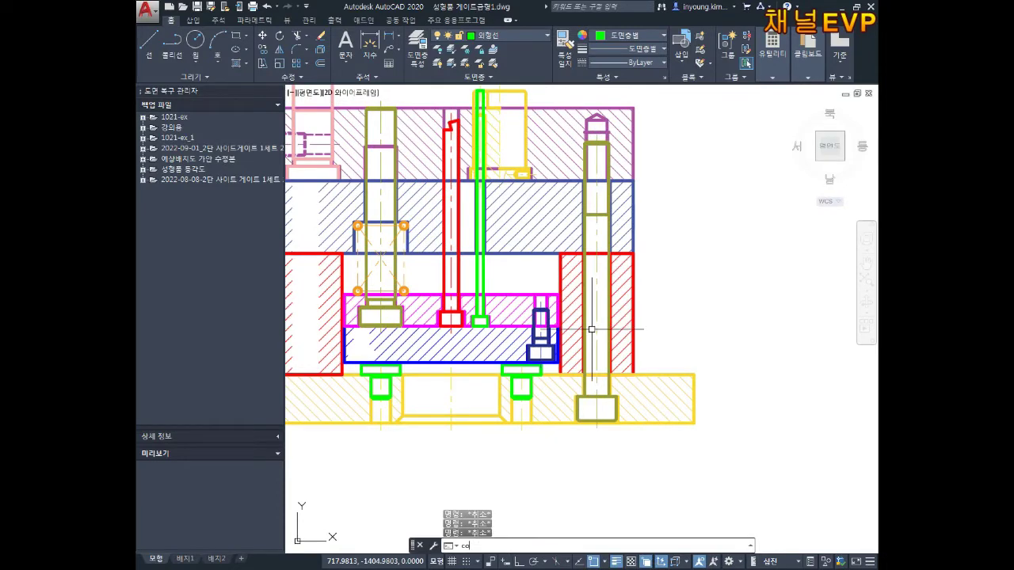
click(607, 416)
Step: Cancel a stray copy start and bring the whole assembly sheet into view
key(Return)
key(Escape)
scroll(607, 422, down, 4)
scroll(607, 426, down, 2)
key(Escape)
middle_drag(673, 245, 582, 293)
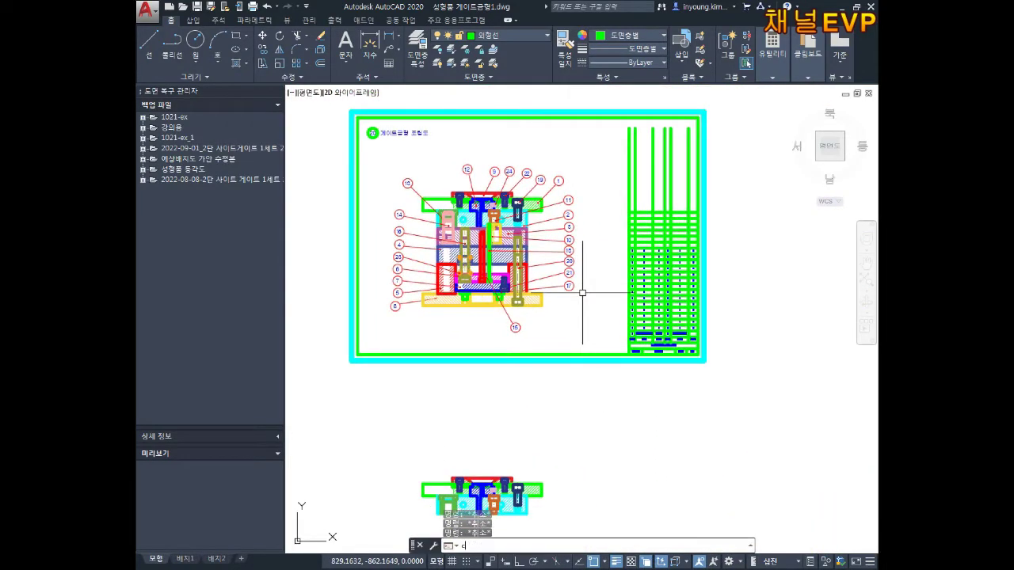
Step: Start COPY and select the long olive bolt beside balloon 17, using selection cycling
key(Return)
scroll(560, 281, up, 5)
middle_drag(303, 400, 438, 378)
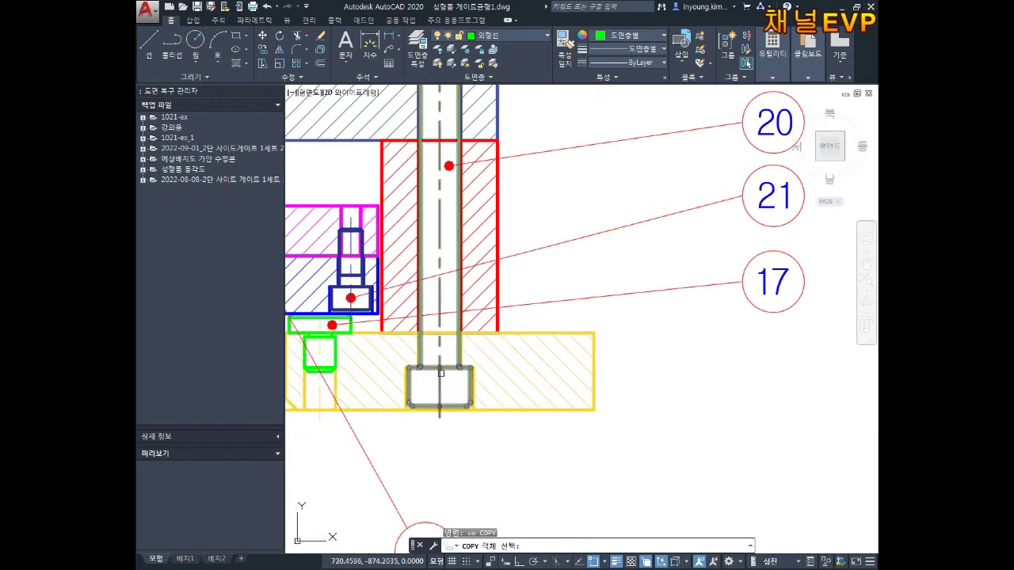
click(438, 377)
click(498, 411)
click(567, 354)
click(478, 408)
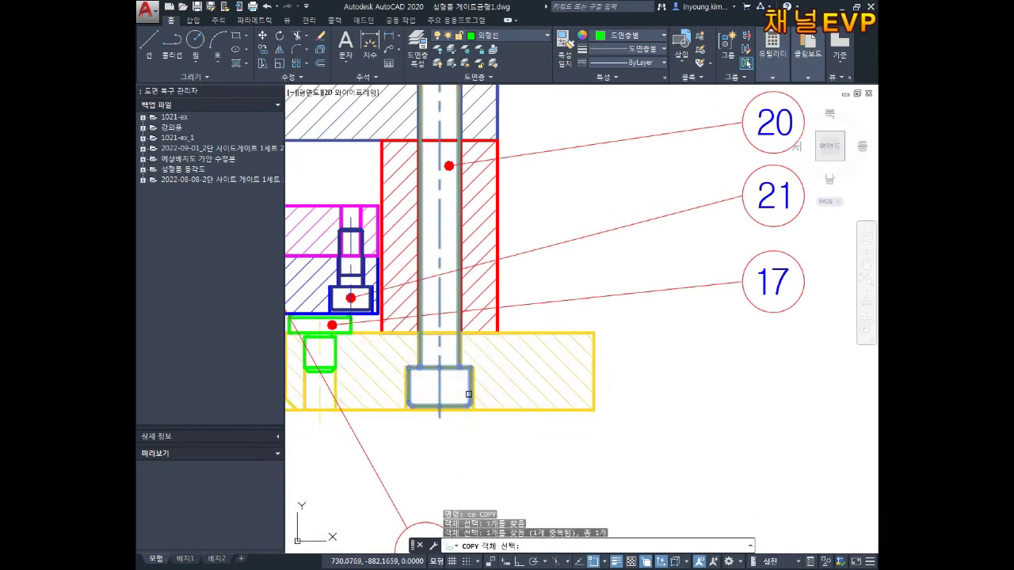
click(450, 359)
click(482, 405)
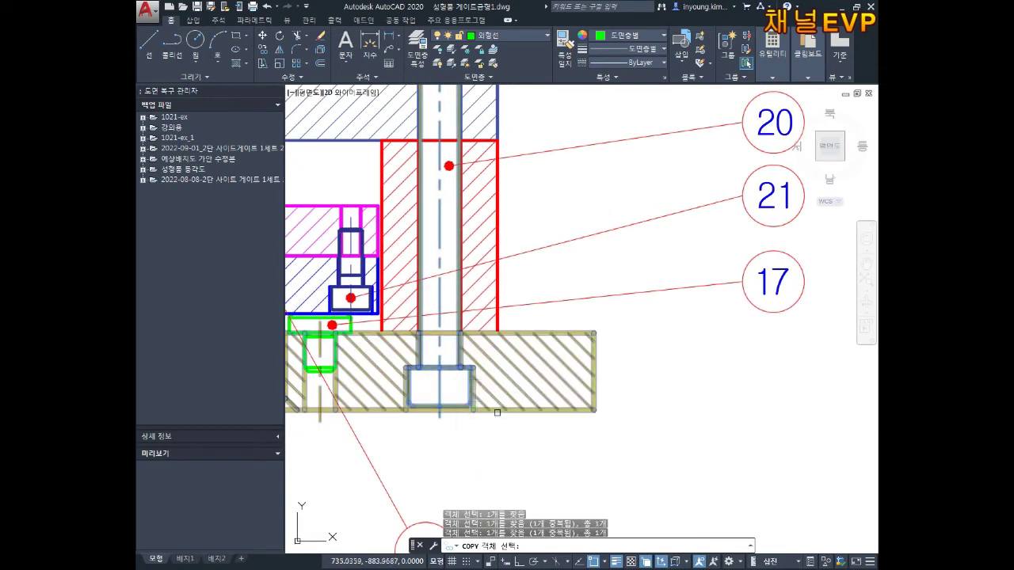
key(Return)
Step: Place the bolt copy in empty space right of the sheet, based on the bolt
click(453, 385)
scroll(496, 429, down, 5)
middle_drag(846, 478, 584, 351)
middle_drag(702, 509, 701, 396)
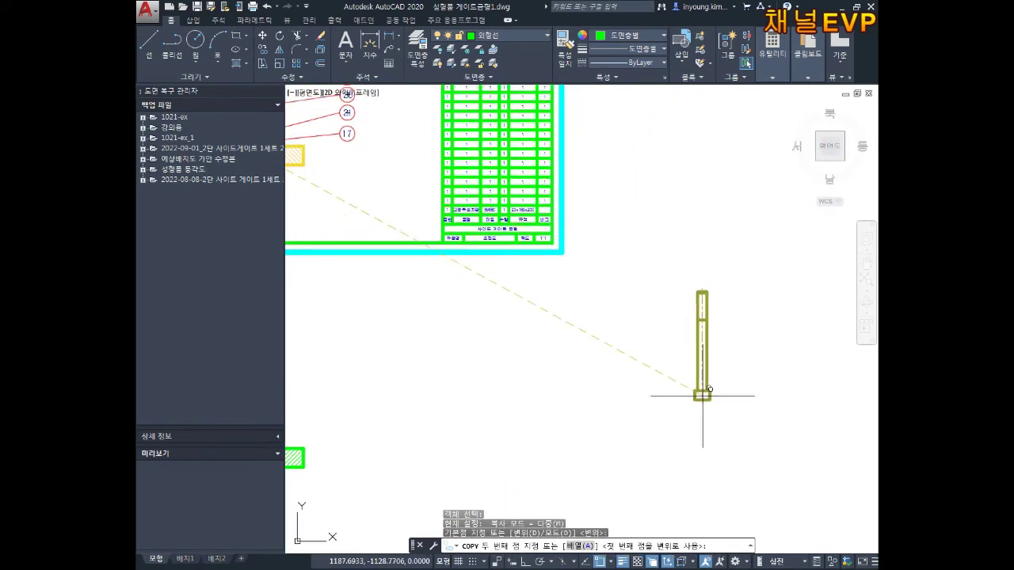
click(677, 432)
key(Escape)
Step: Pan and zoom the view onto the copied long bolt
middle_drag(641, 335, 770, 308)
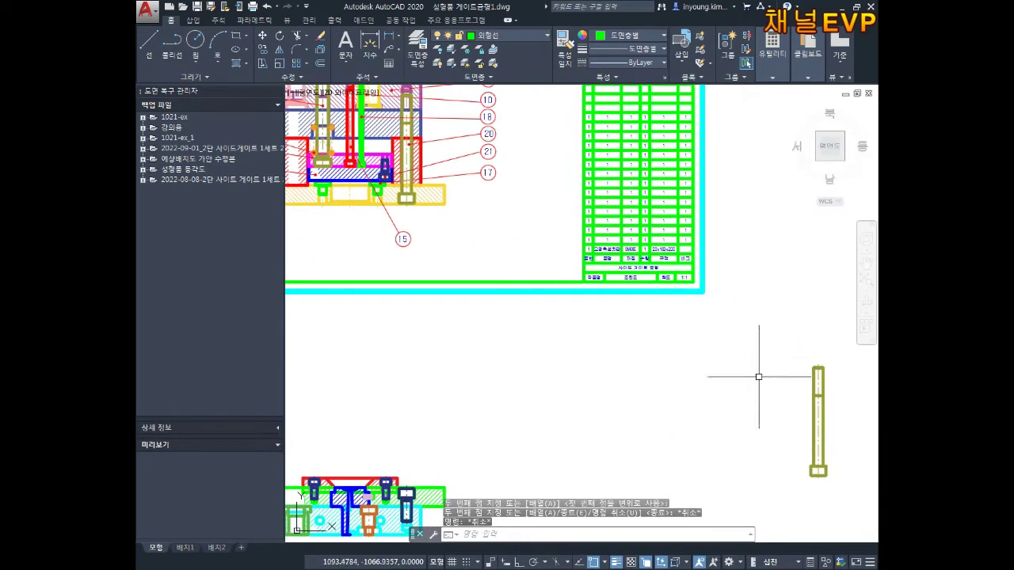
middle_drag(758, 374, 685, 310)
scroll(731, 325, up, 3)
scroll(731, 325, up, 3)
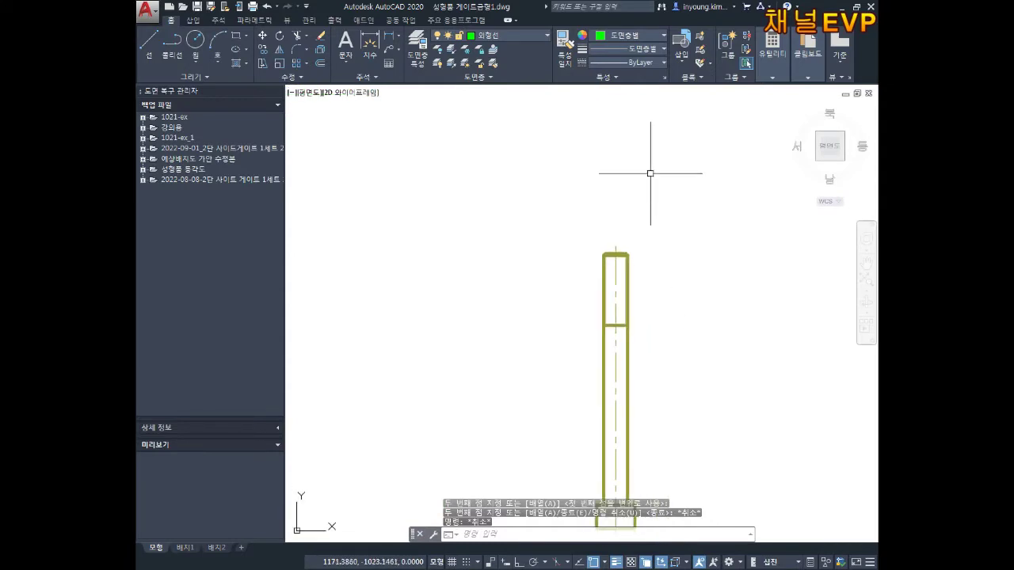
key(Escape)
key(Escape)
key(Return)
Step: Draw vertical construction lines through the copied bolt's axis and head corners
text(v)
key(Return)
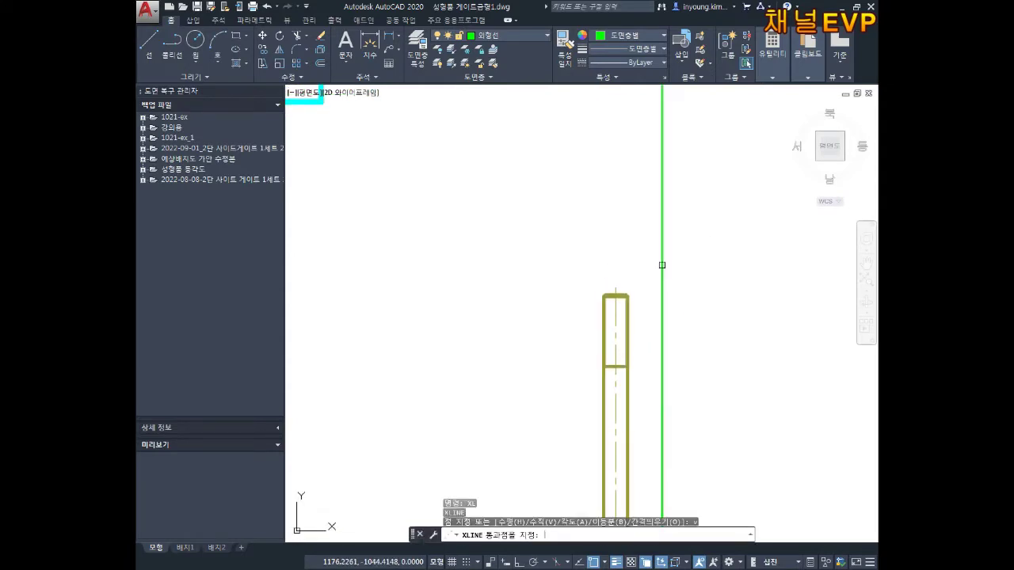
scroll(634, 269, up, 3)
scroll(619, 261, up, 5)
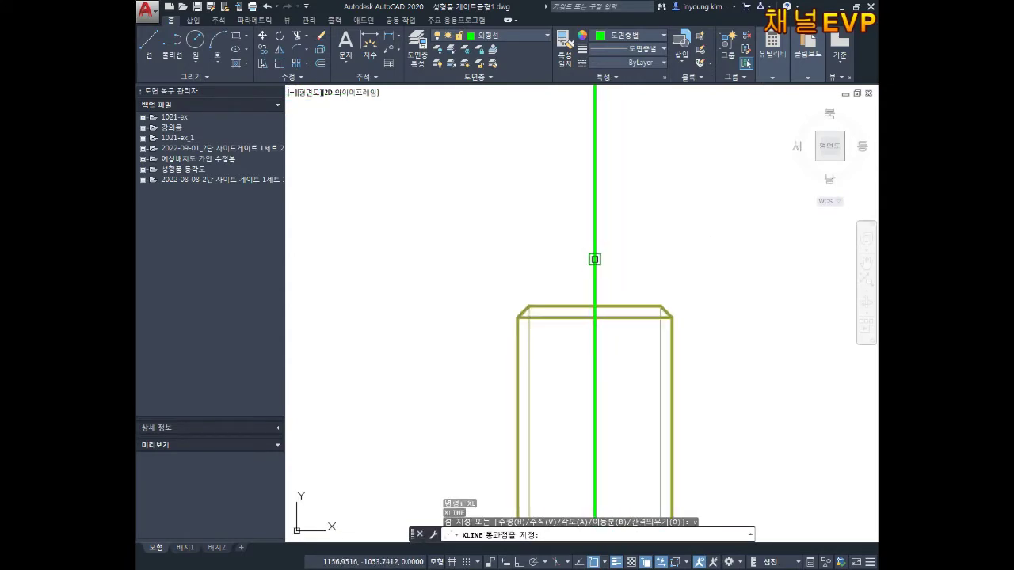
click(595, 257)
click(529, 306)
click(524, 311)
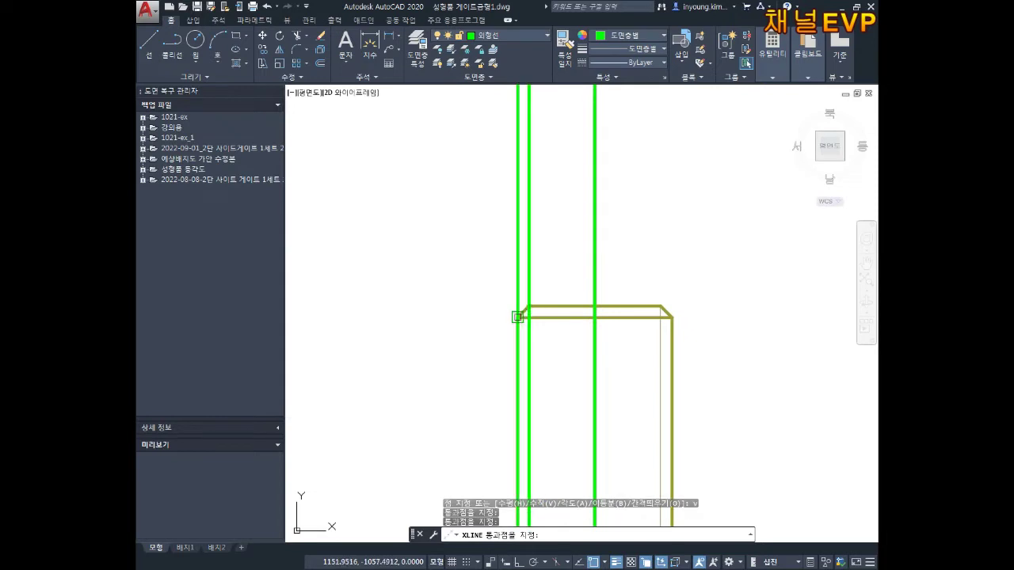
scroll(547, 373, down, 4)
mouse_move(548, 374)
middle_down()
mouse_move(568, 356)
mouse_move(575, 226)
mouse_move(597, 134)
mouse_move(579, 343)
mouse_move(629, 288)
mouse_move(599, 408)
middle_up()
scroll(599, 408, up, 3)
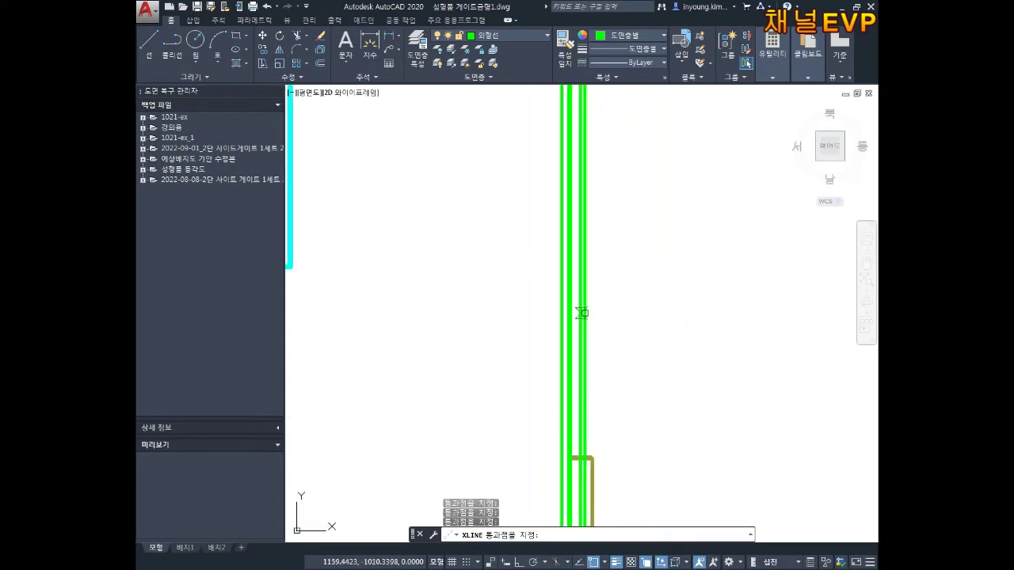
key(Escape)
text(l)
Step: Draw a horizontal line across the vertical construction lines above the bolt
key(Return)
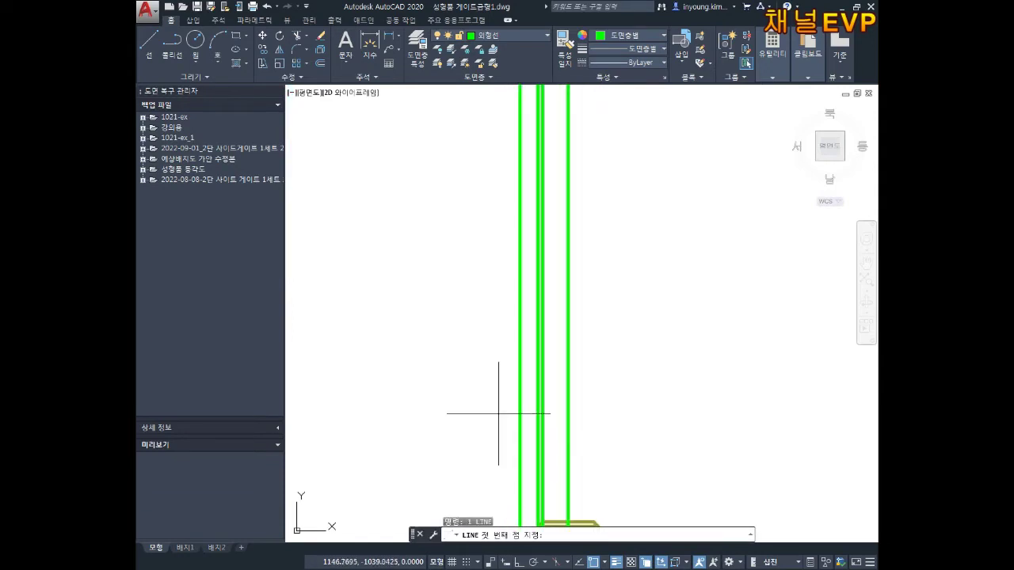
click(474, 387)
click(616, 378)
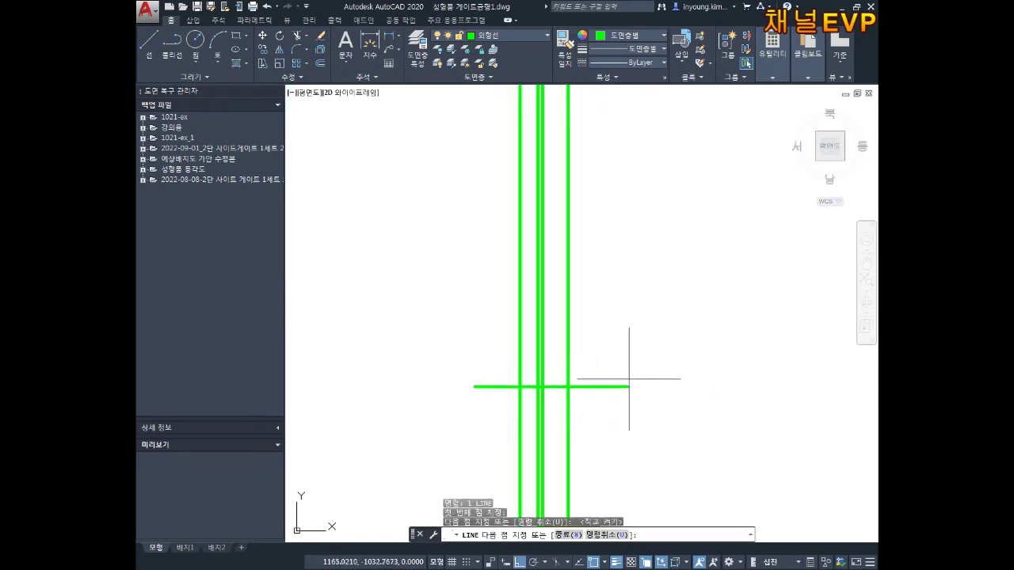
key(Escape)
key(Escape)
key(Escape)
scroll(579, 396, up, 4)
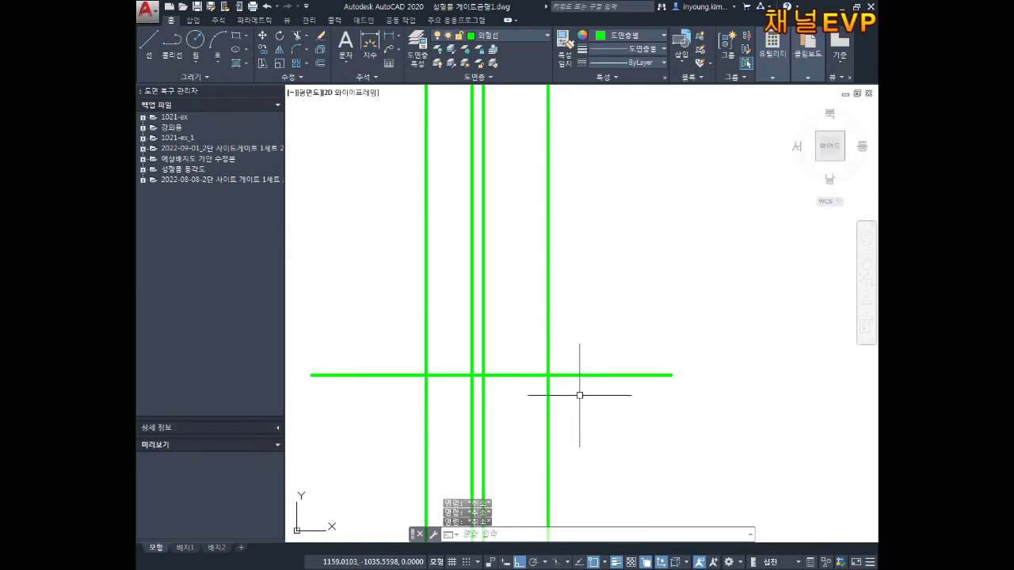
text(c)
key(Return)
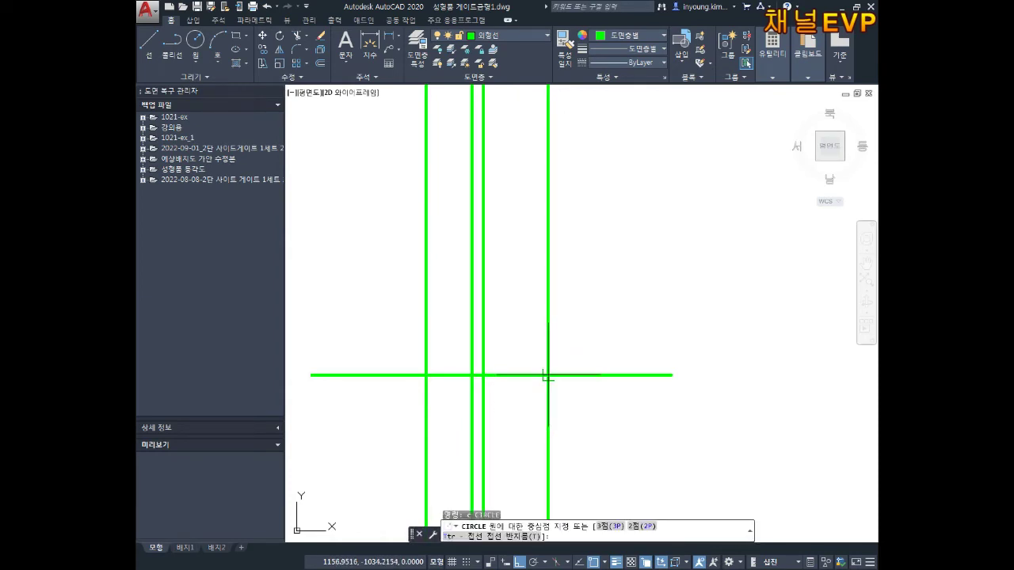
Step: Draw three concentric circles centred on the line intersection
click(548, 375)
click(483, 375)
key(Return)
click(548, 375)
click(472, 375)
key(Return)
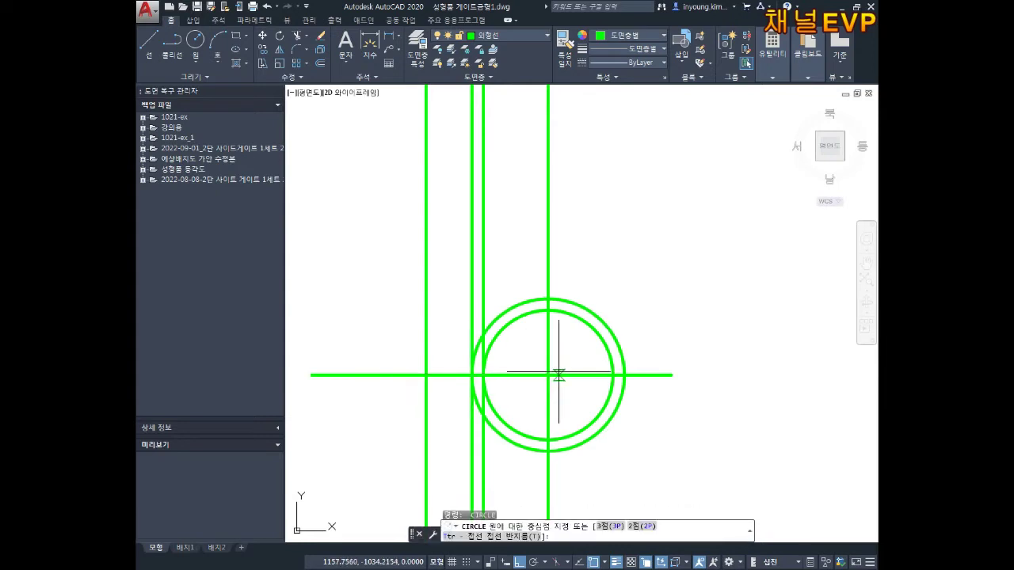
click(426, 369)
scroll(491, 369, down, 2)
Step: Trim the vertical lines outside the outer circle, both above and below it
key(Escape)
key(Escape)
key(Escape)
click(595, 295)
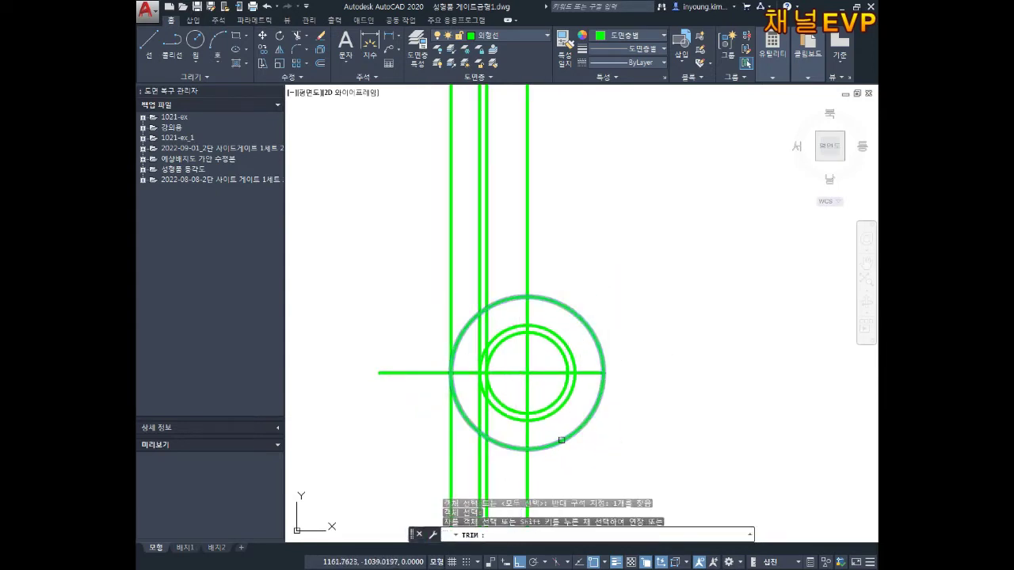
middle_drag(524, 416, 544, 339)
click(600, 412)
click(454, 428)
click(607, 153)
click(450, 167)
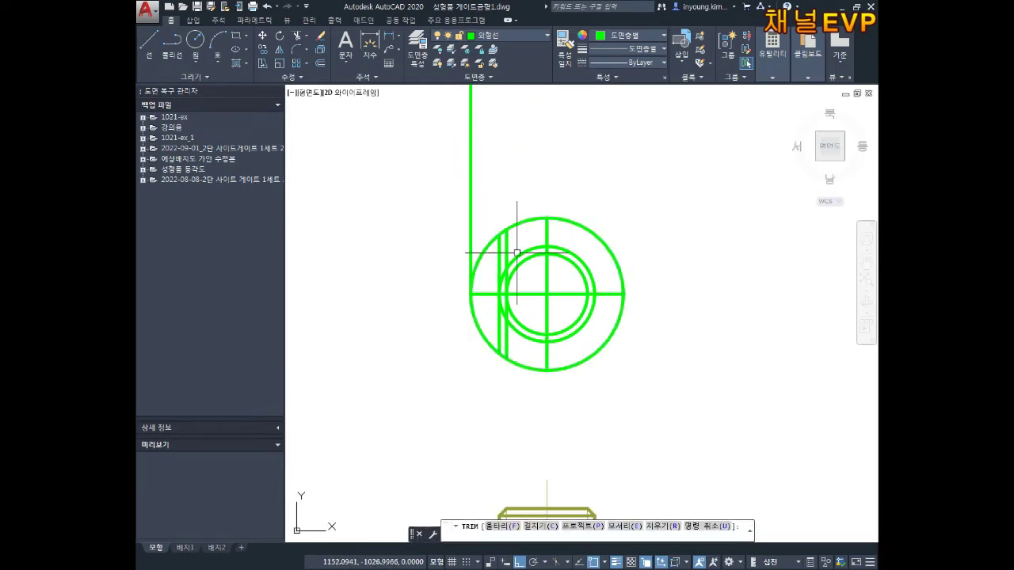
key(Escape)
key(Escape)
Step: Erase the two leftover vertical lines, leaving only the centre cross
scroll(517, 253, up, 2)
click(480, 129)
click(408, 193)
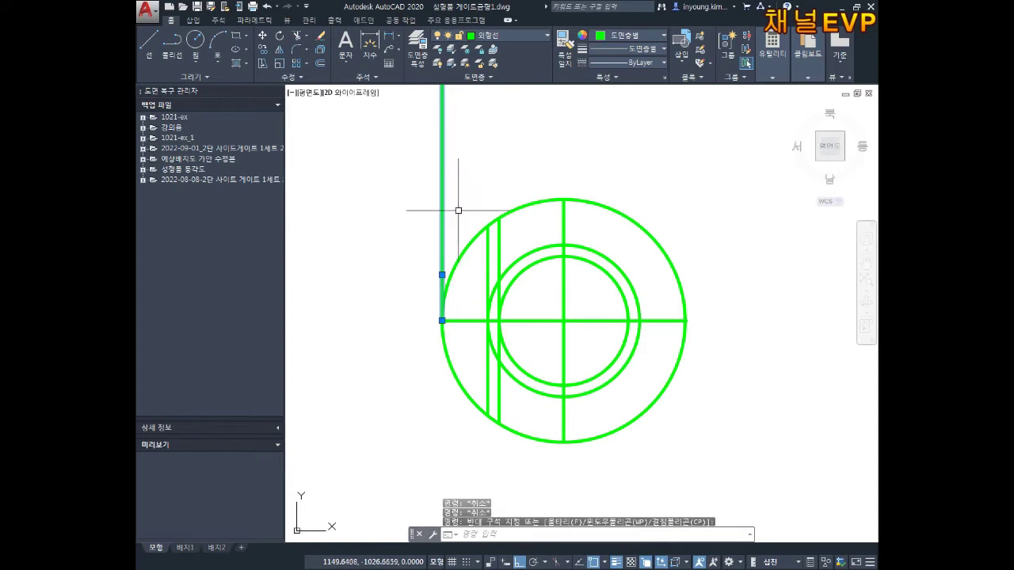
key(Delete)
click(489, 250)
key(Delete)
key(Escape)
scroll(589, 286, up, 2)
click(545, 299)
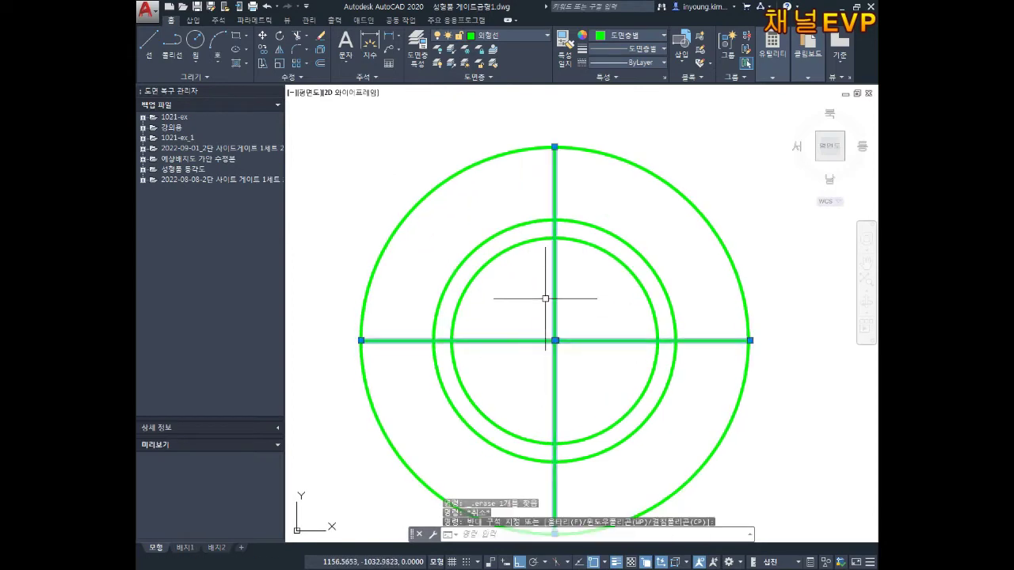
Step: Move the two centre lines onto the red 중심선 layer
click(499, 34)
click(497, 136)
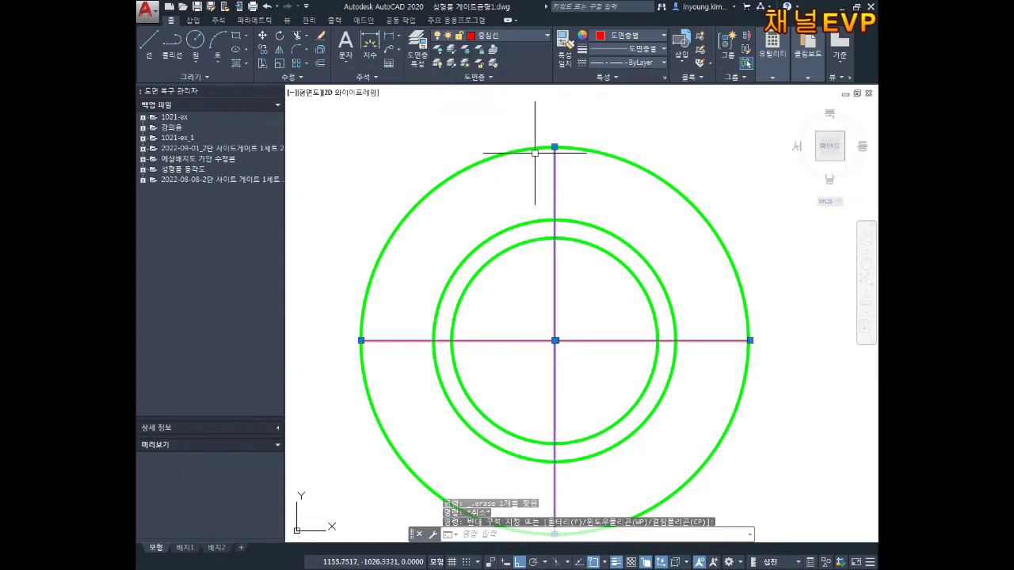
key(Escape)
Step: Extend the centre line ends by 3 units with LENGTHEN DE
key(Return)
text(de)
key(Return)
text(3)
key(Return)
click(530, 145)
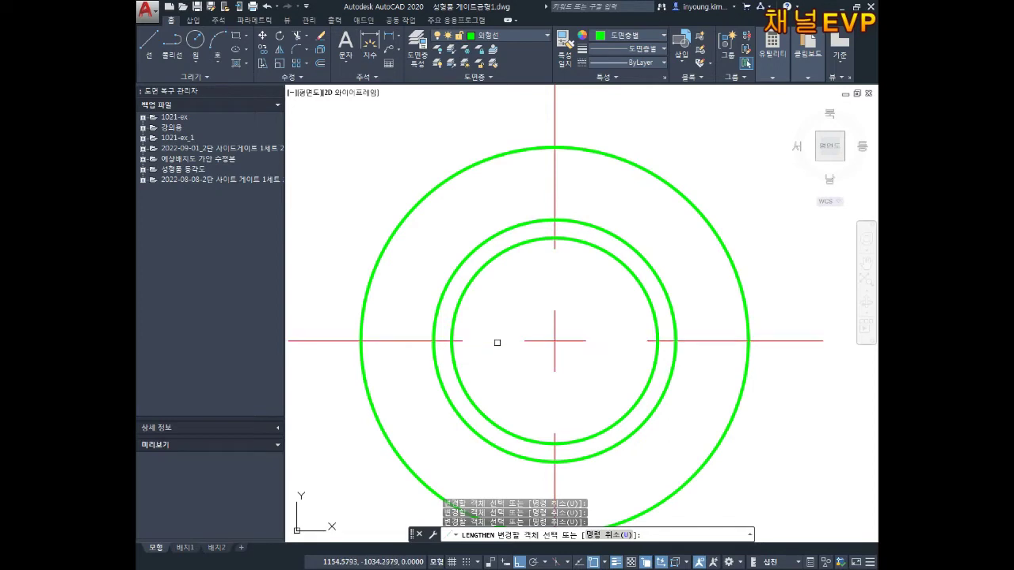
scroll(497, 342, down, 2)
scroll(561, 288, up, 4)
key(Escape)
scroll(625, 281, down, 2)
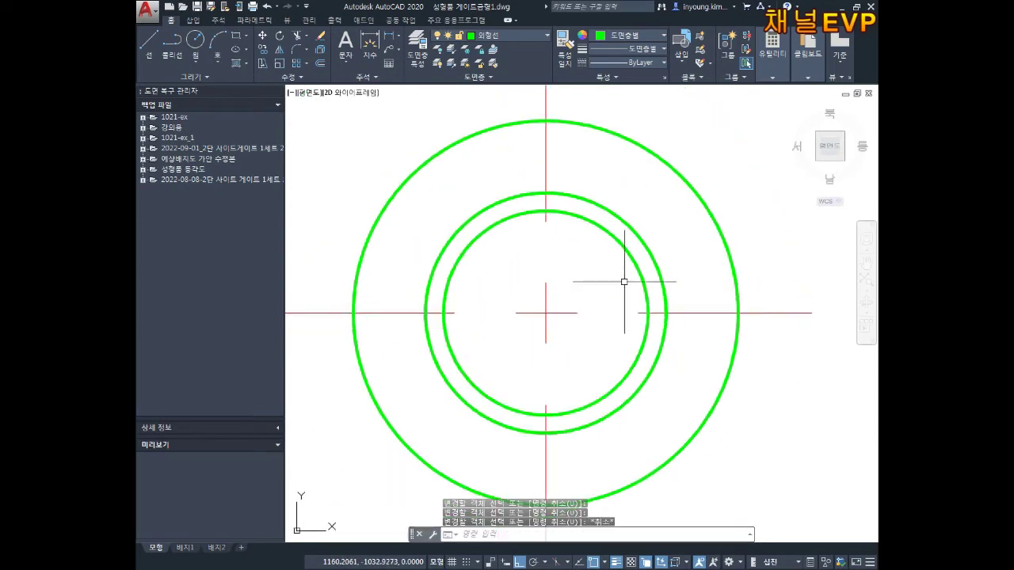
middle_drag(624, 281, 611, 315)
key(Escape)
key(Escape)
click(609, 275)
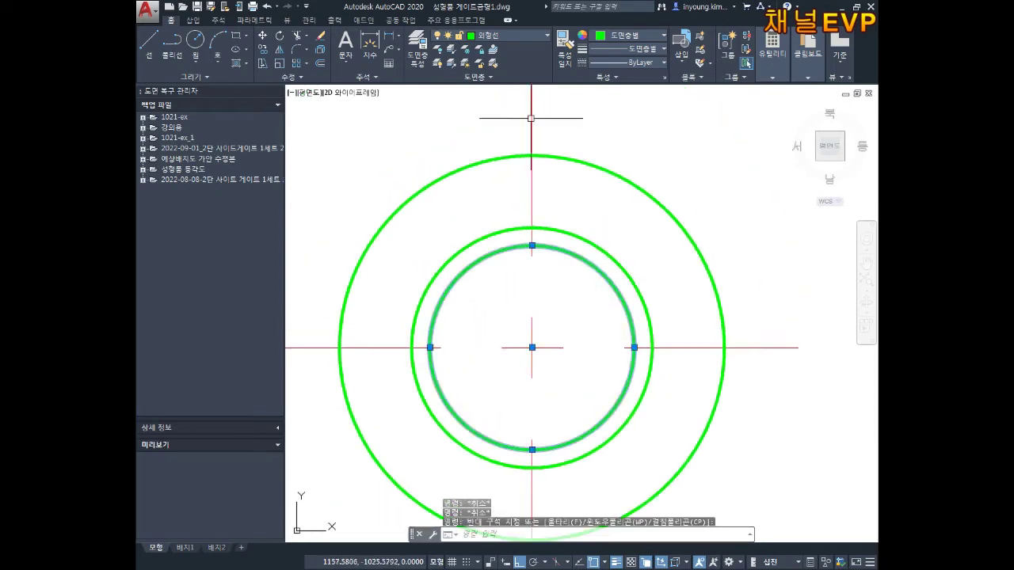
Step: Put the innermost circle on the red 치수선 layer
click(489, 34)
click(490, 157)
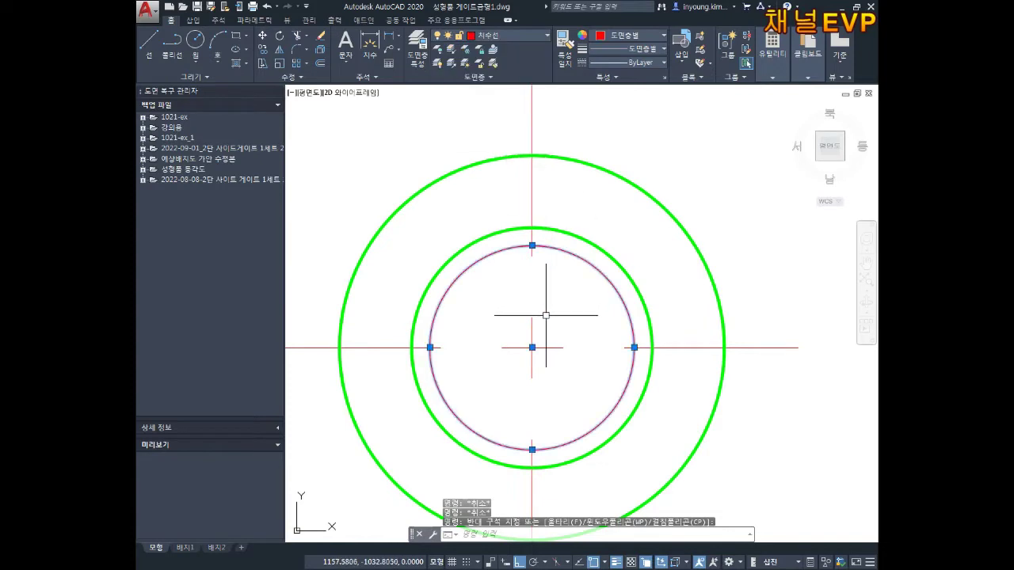
key(Escape)
key(Escape)
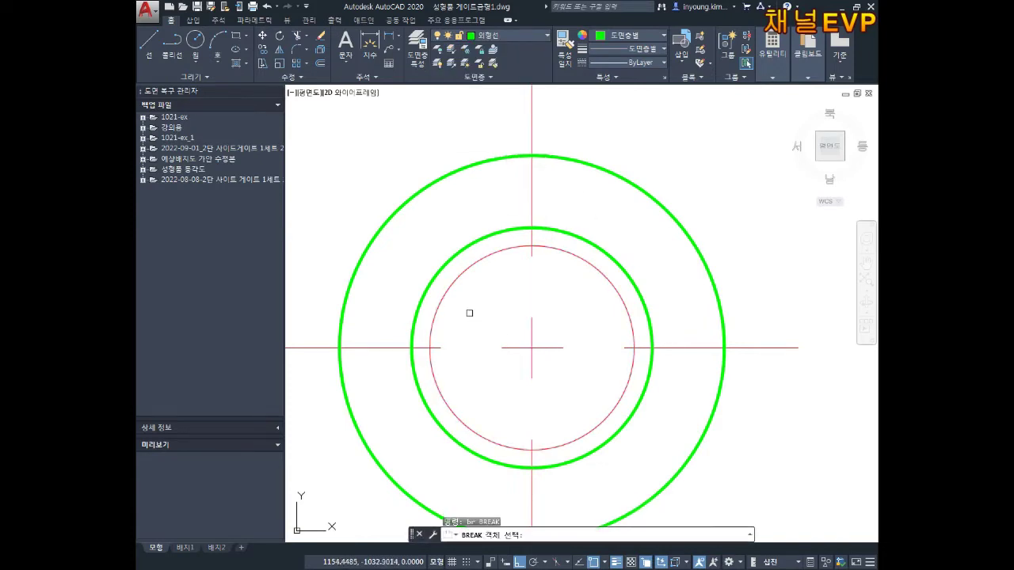
Step: Break the inner circle open across its lower-left quarter to form a thread arc
click(443, 298)
key(Return)
click(437, 310)
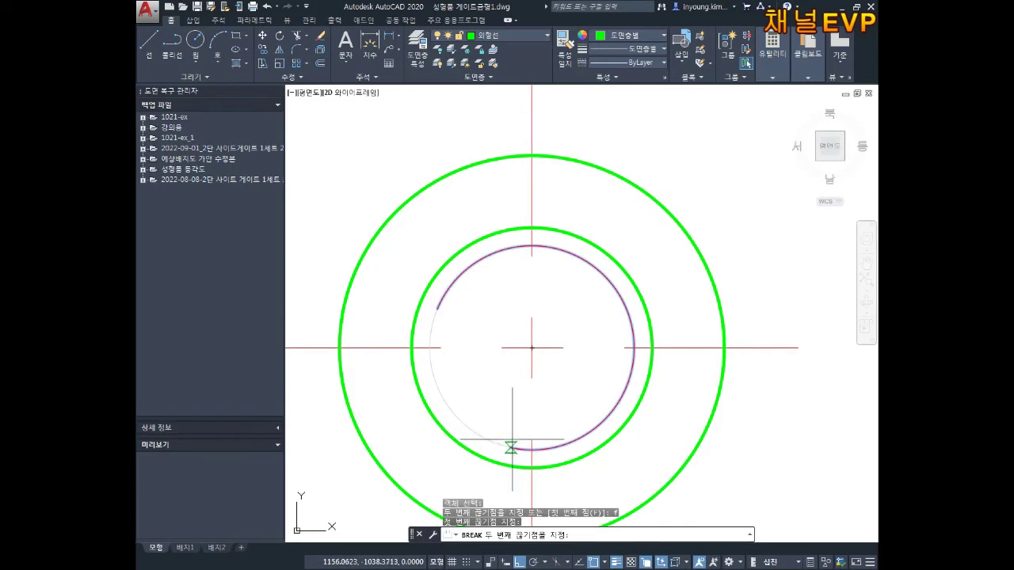
click(511, 449)
scroll(673, 235, down, 4)
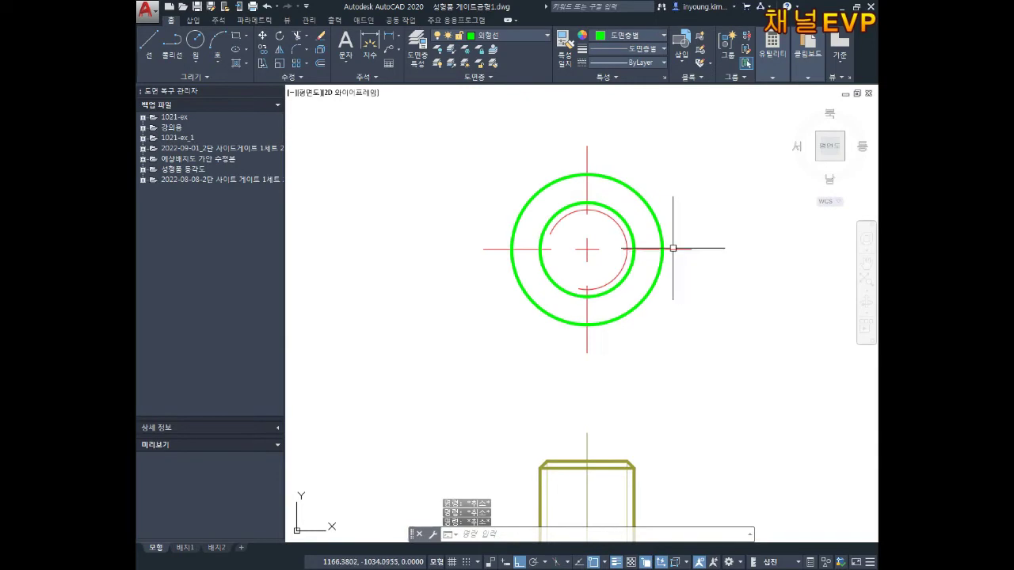
scroll(673, 248, down, 4)
scroll(628, 294, down, 1)
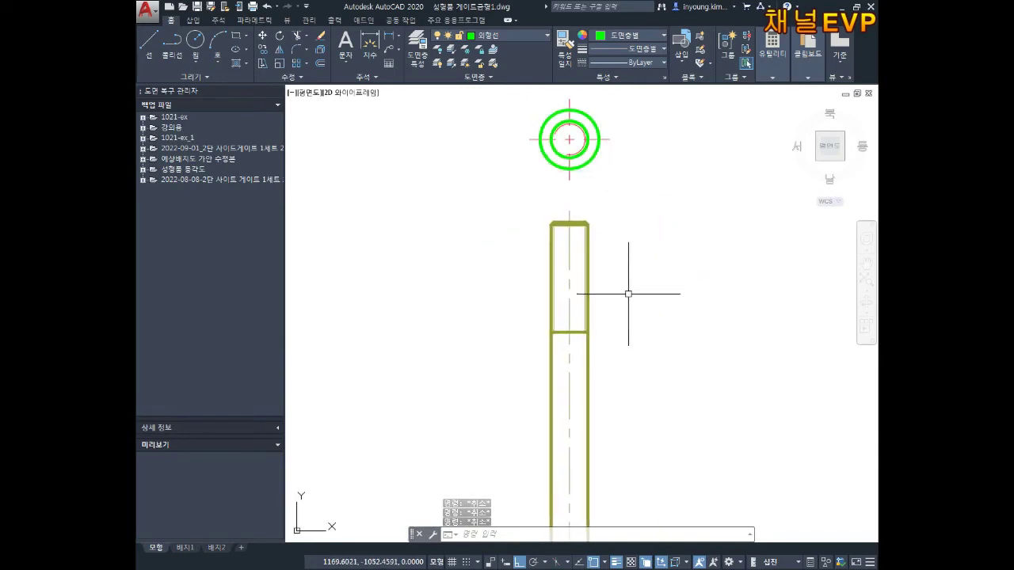
click(670, 295)
scroll(545, 271, down, 2)
key(Escape)
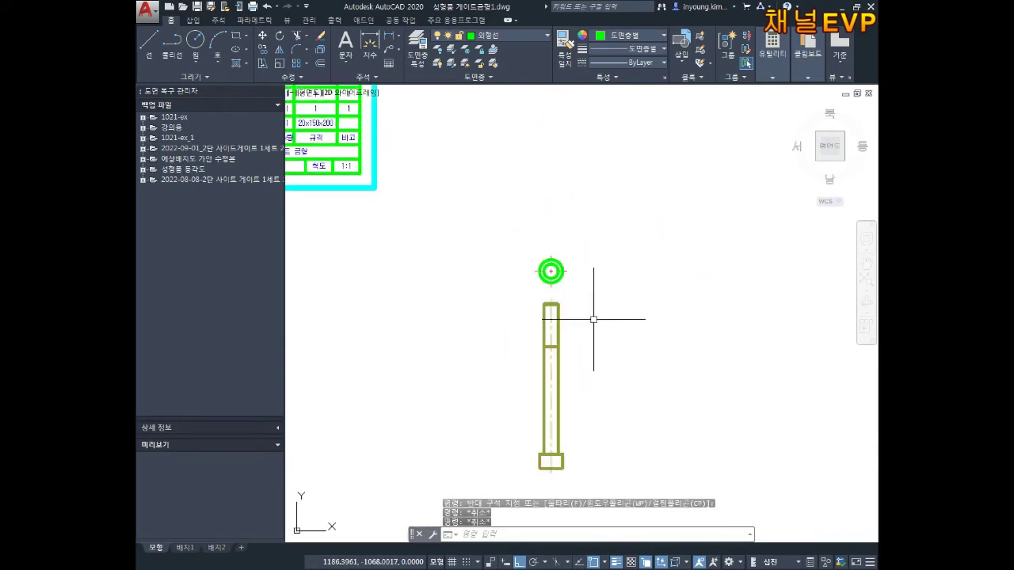
scroll(588, 321, down, 2)
scroll(583, 294, up, 2)
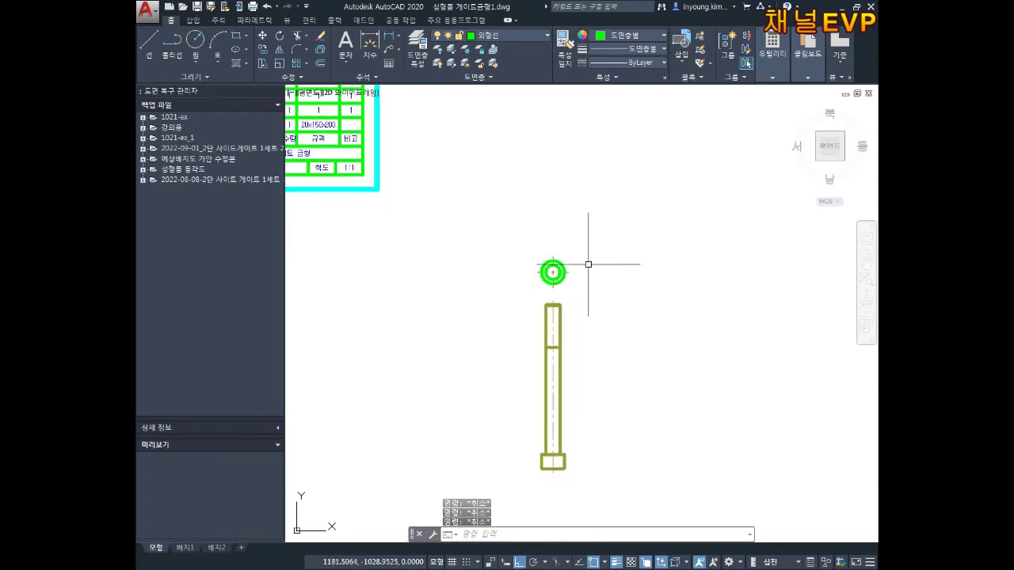
click(523, 470)
key(Return)
click(553, 357)
scroll(566, 316, down, 2)
scroll(605, 322, down, 2)
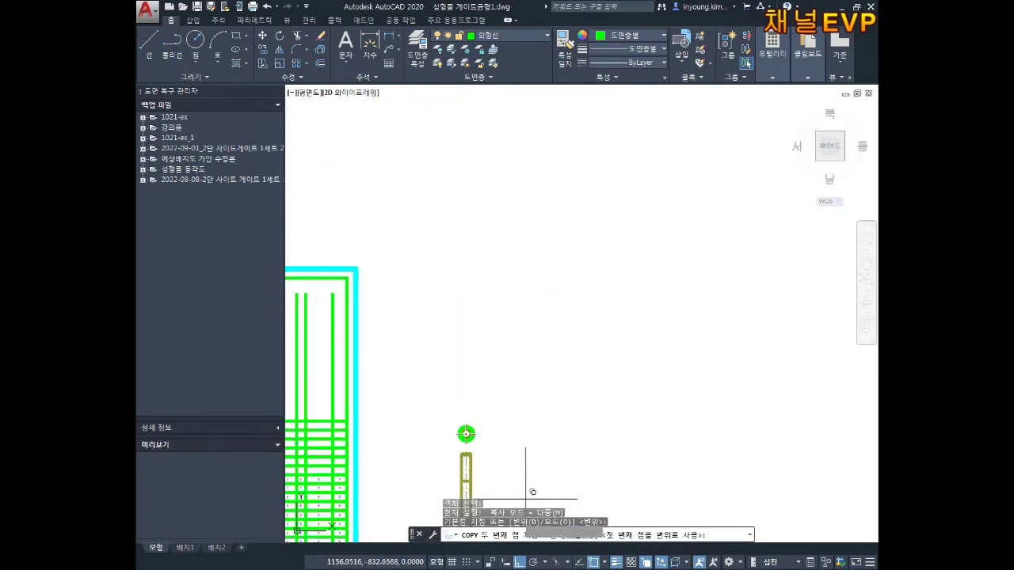
scroll(544, 483, up, 2)
scroll(539, 444, down, 2)
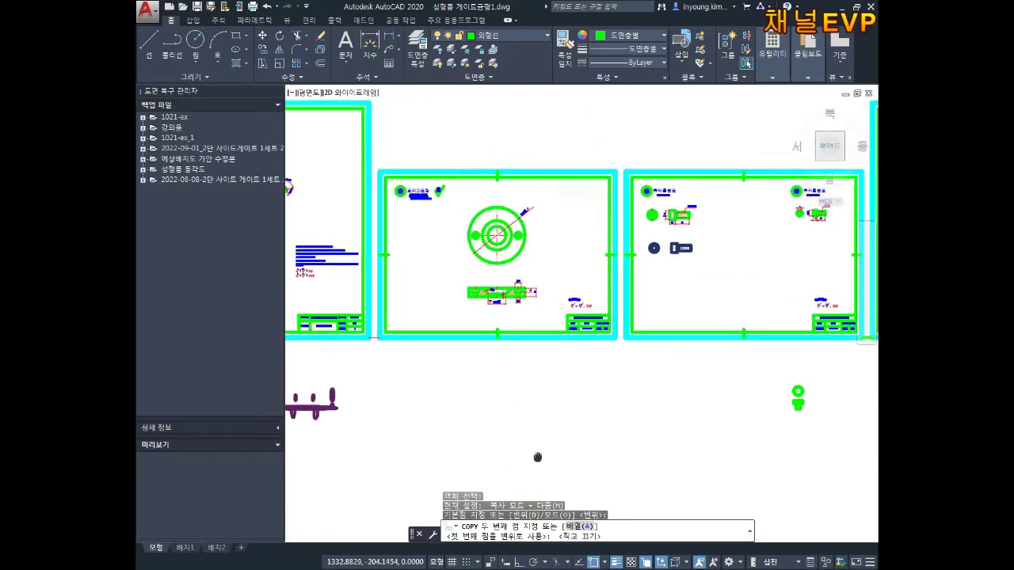
scroll(659, 342, up, 2)
scroll(659, 343, up, 2)
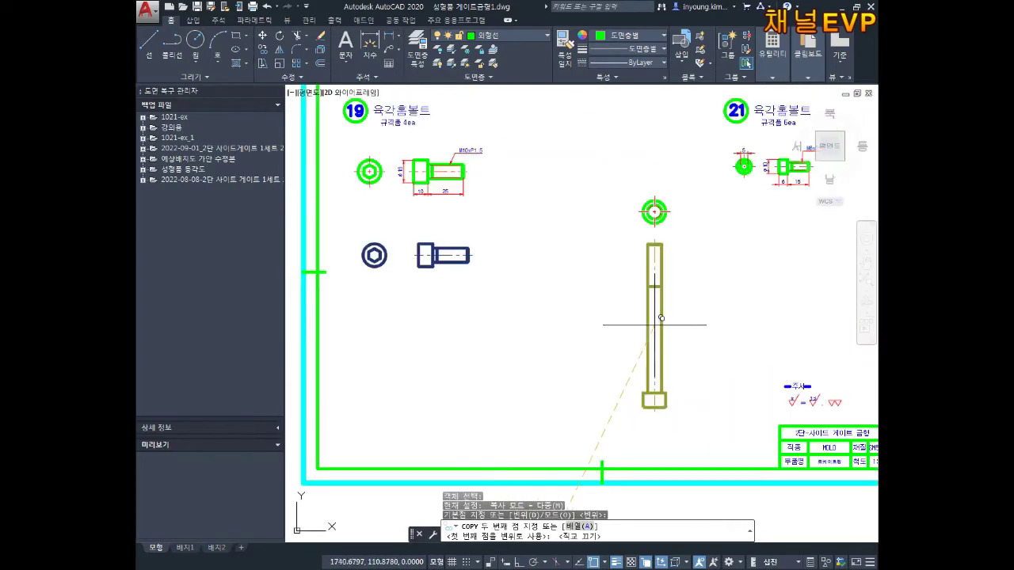
middle_drag(657, 320, 606, 372)
key(Escape)
key(Escape)
key(Escape)
scroll(564, 264, down, 3)
mouse_move(550, 283)
middle_down()
mouse_move(568, 214)
mouse_move(540, 318)
middle_up()
scroll(568, 215, down, 3)
scroll(492, 359, up, 4)
scroll(563, 338, up, 4)
click(697, 280)
click(554, 373)
key(Delete)
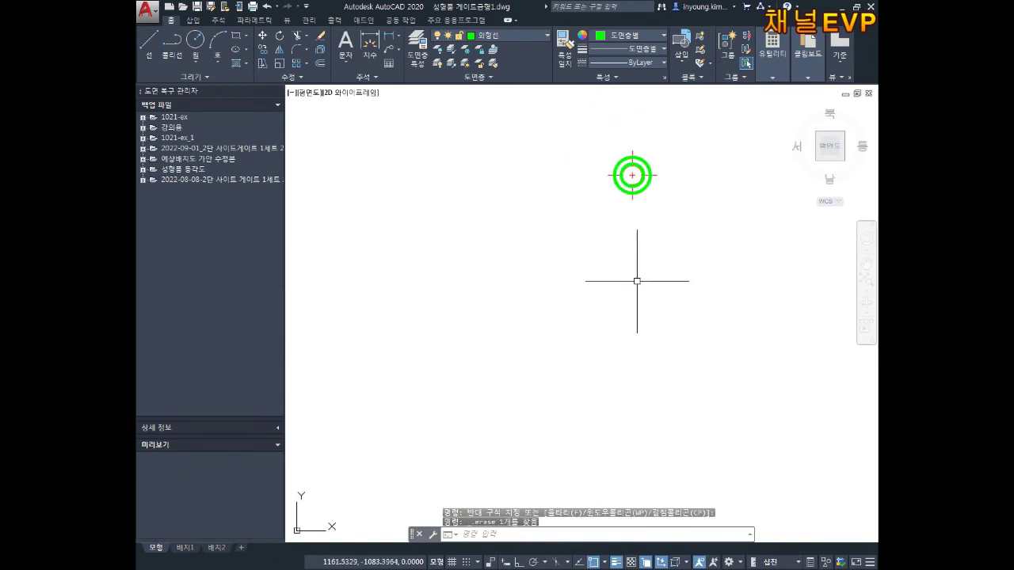
scroll(640, 259, down, 5)
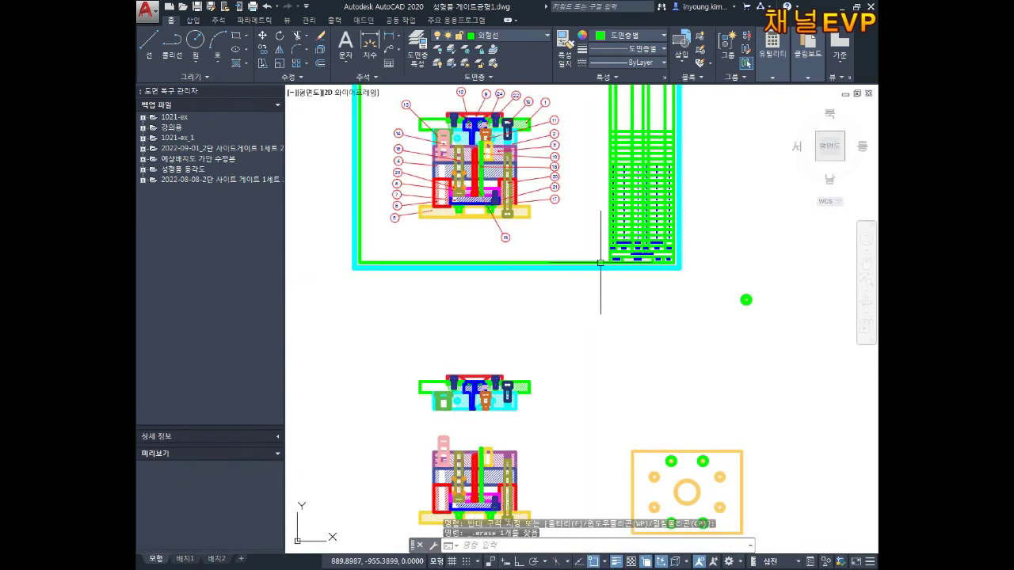
key(Escape)
key(Escape)
text(u)
key(Return)
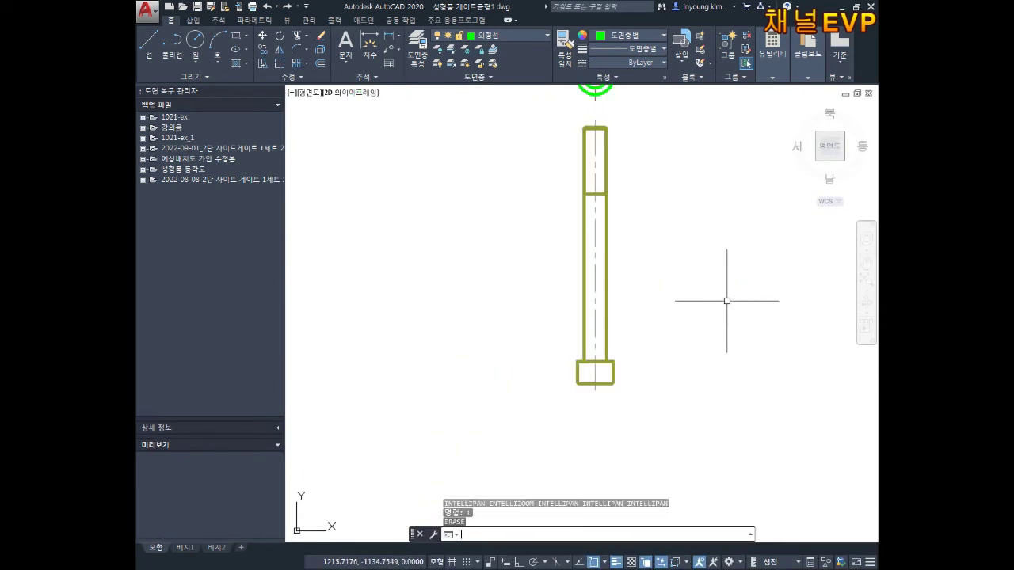
Step: Colour the plan-view circles and centre lines 200,201,45
scroll(658, 277, up, 5)
click(659, 277)
key(Escape)
scroll(443, 313, down, 3)
mouse_move(511, 151)
middle_down()
mouse_move(525, 262)
mouse_move(590, 246)
middle_up()
scroll(507, 238, up, 3)
click(630, 172)
click(411, 391)
click(620, 40)
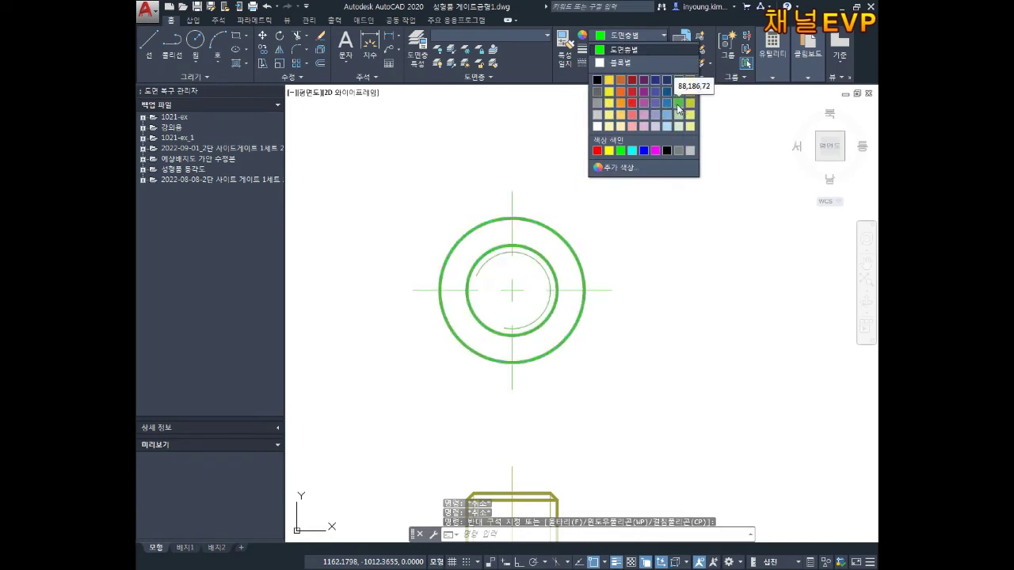
click(689, 104)
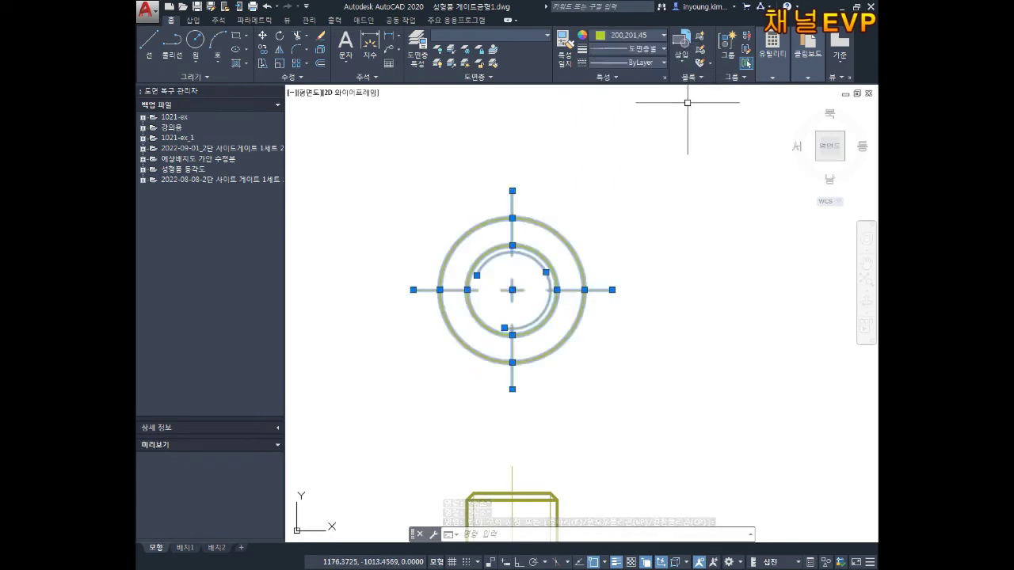
key(Escape)
key(Escape)
Step: Reselect the circles and centre lines and change them to the olive colour
scroll(627, 253, down, 2)
mouse_move(661, 288)
middle_down()
mouse_move(626, 358)
mouse_move(624, 391)
middle_up()
drag(629, 220, 511, 313)
drag(606, 219, 465, 362)
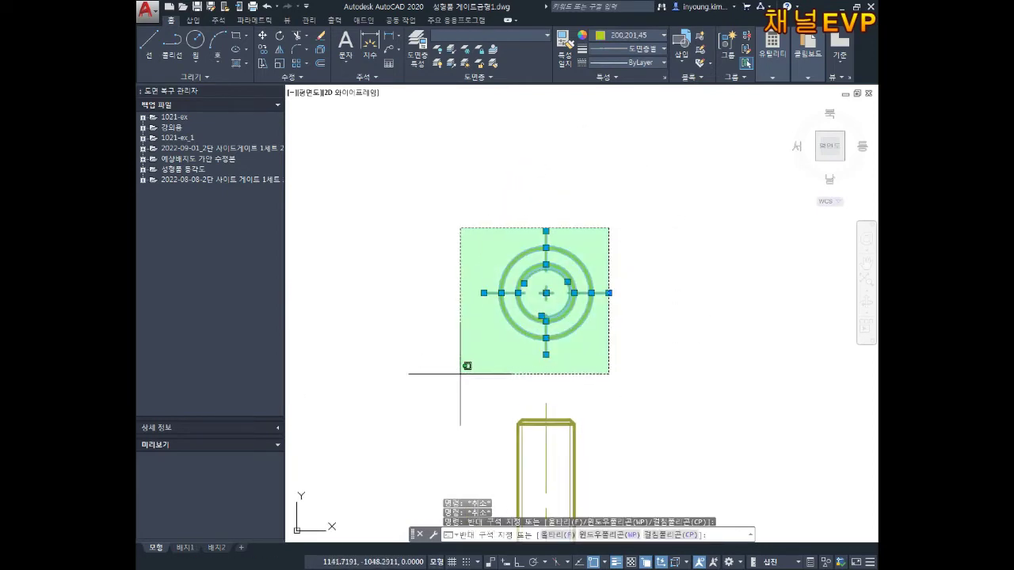
click(618, 36)
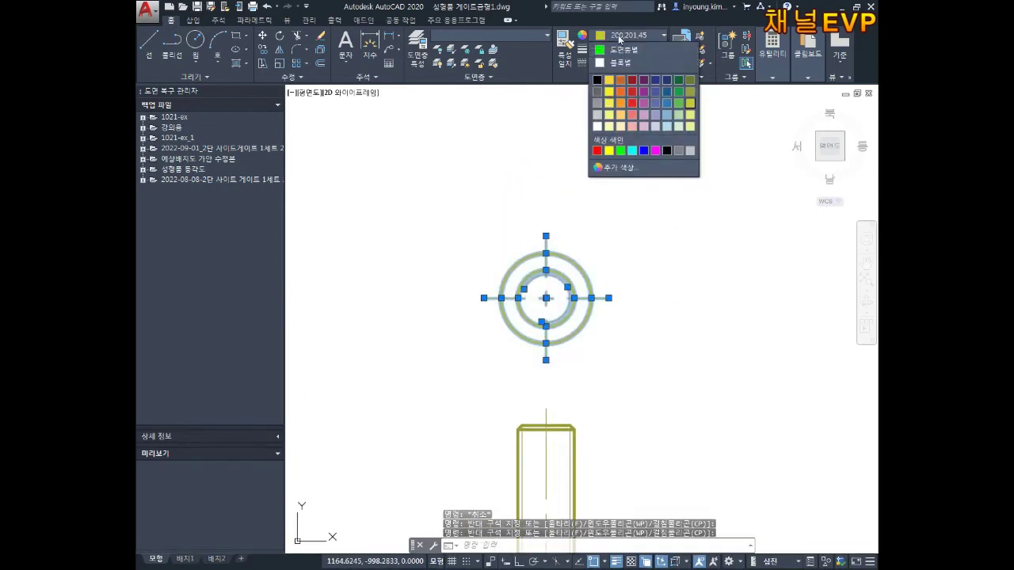
click(691, 80)
click(618, 37)
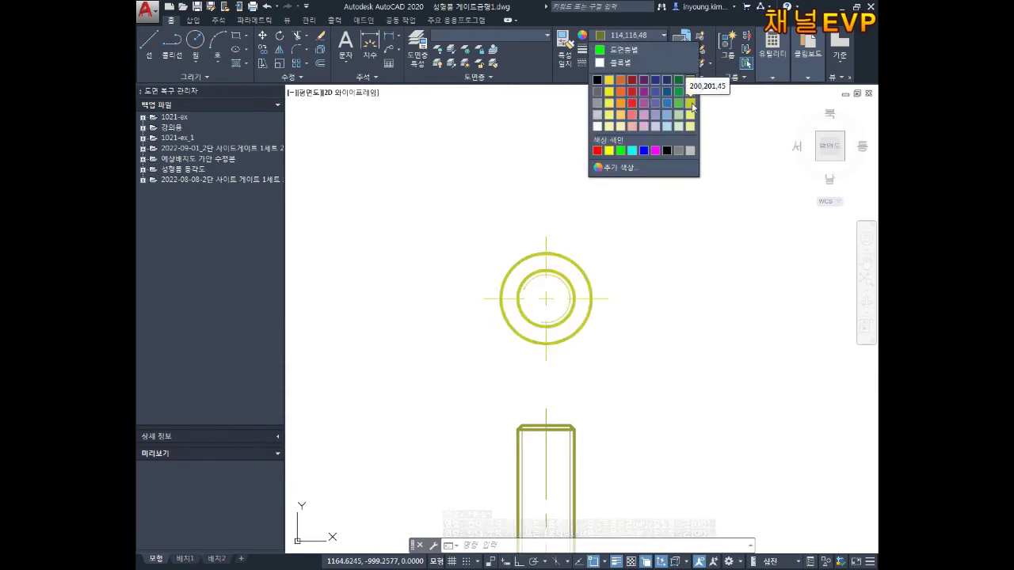
click(691, 96)
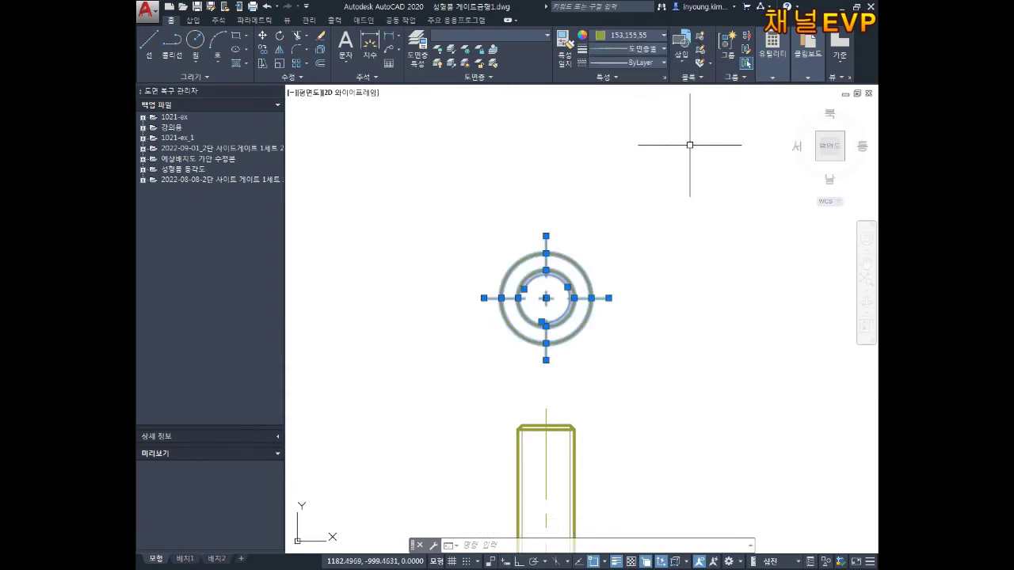
key(Escape)
key(Escape)
key(Escape)
Step: Delete the crossing horizontal and vertical centrelines of the bolt circles
scroll(670, 247, up, 4)
click(662, 278)
click(650, 318)
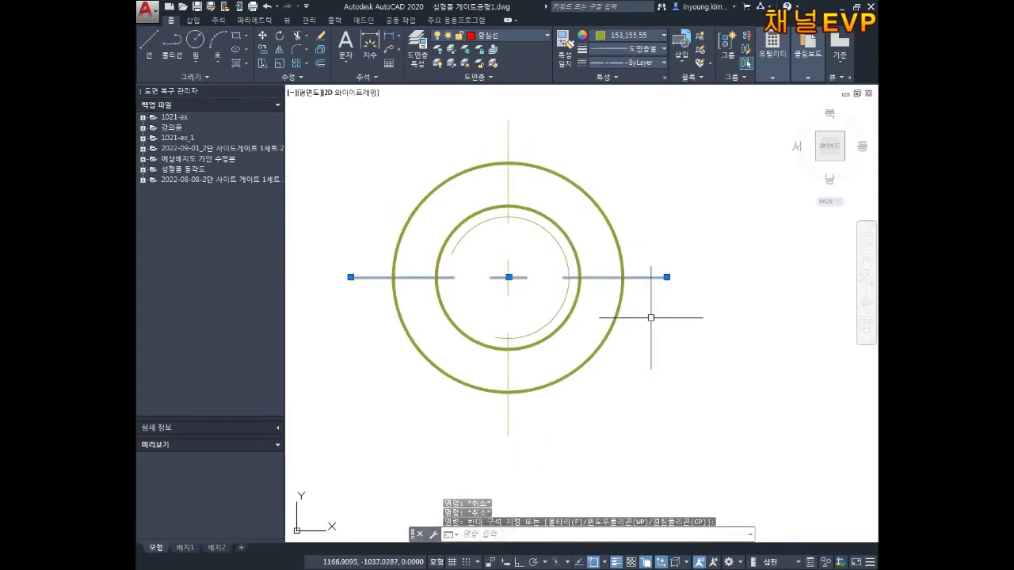
click(613, 345)
key(Delete)
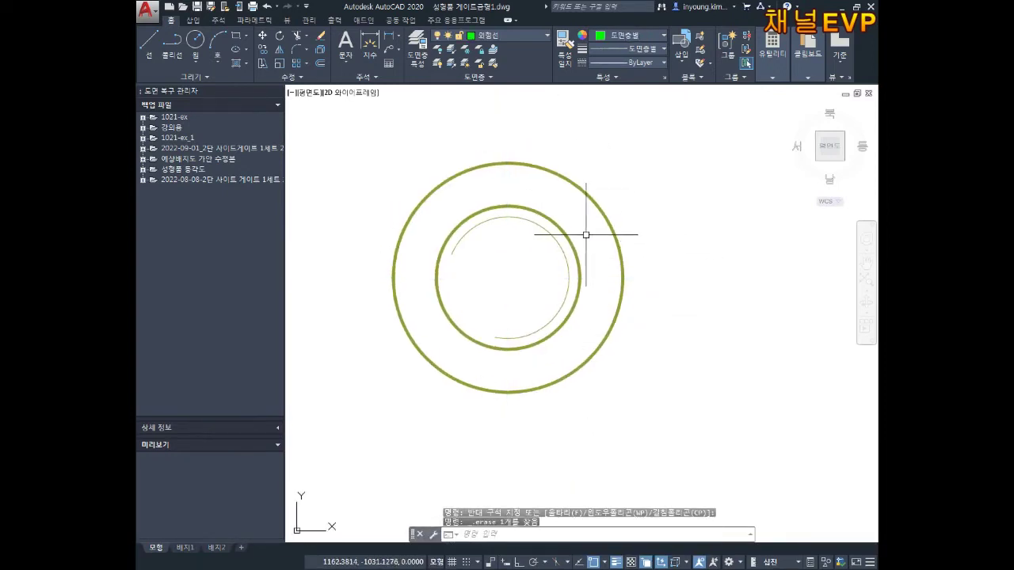
scroll(586, 234, down, 5)
key(Escape)
key(Escape)
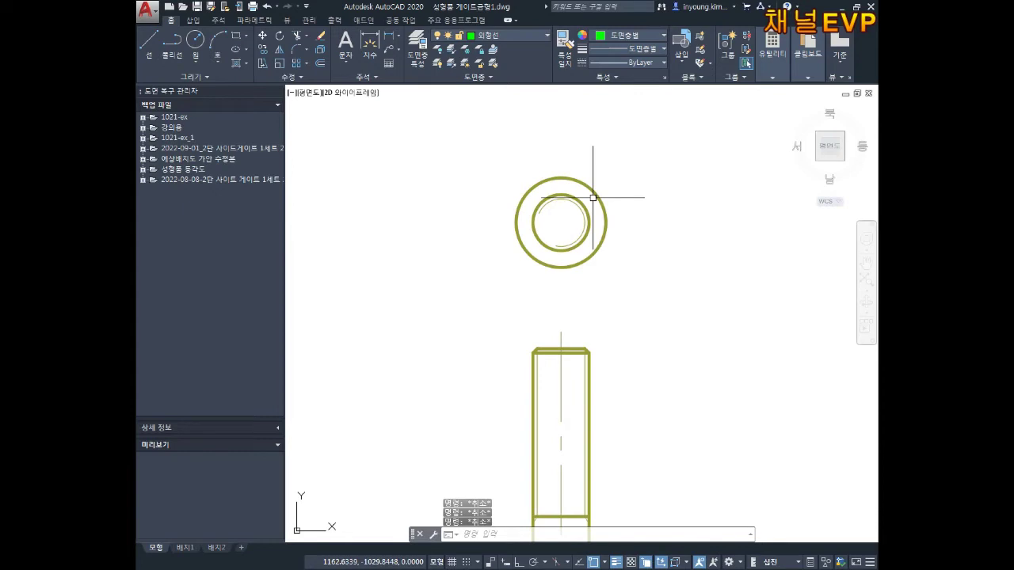
text(B)
key(Return)
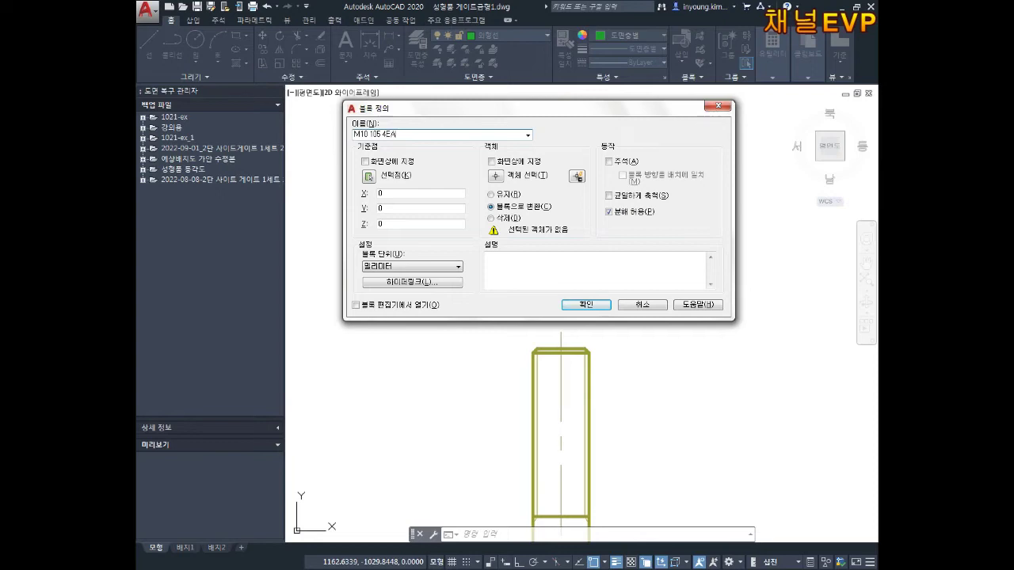
Step: Base block M10 105 4EA at the circles' centre, include the three circles, and confirm
click(369, 177)
click(561, 222)
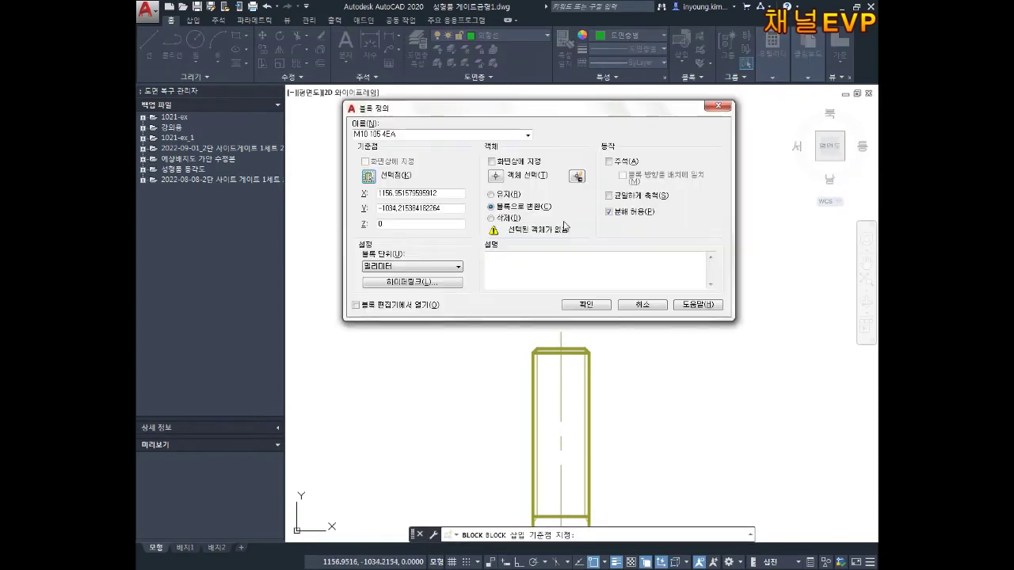
click(499, 184)
click(673, 146)
click(454, 290)
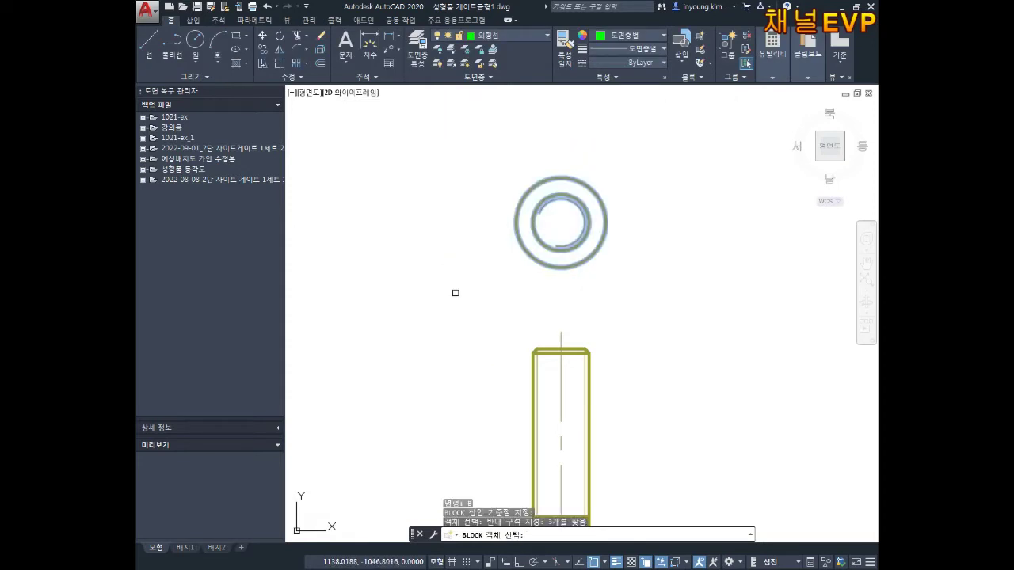
key(Return)
click(586, 306)
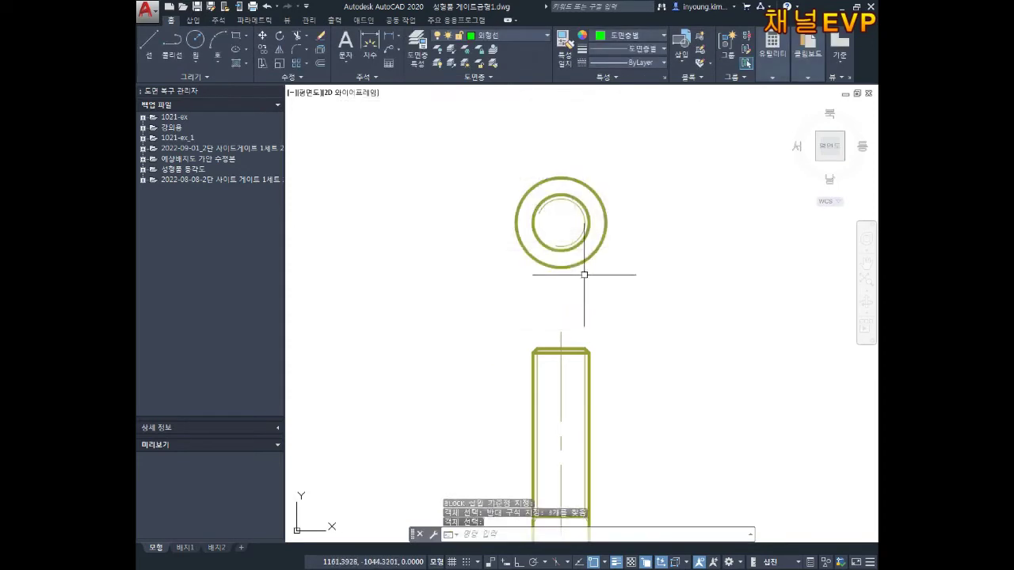
Step: Select the new M10 105 4EA block to check it acts as one object
click(559, 214)
key(Escape)
click(525, 260)
click(544, 267)
click(636, 158)
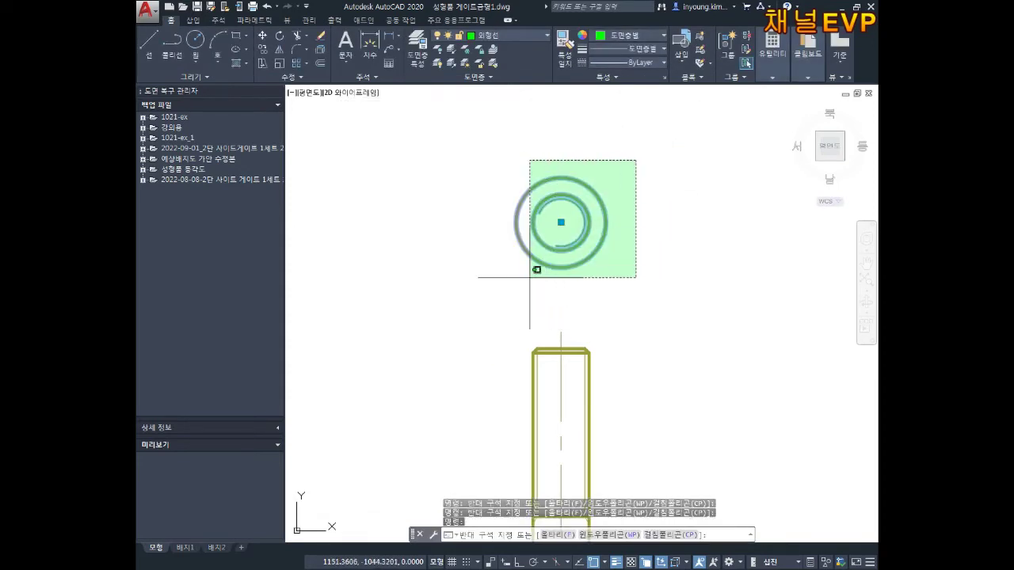
key(Escape)
click(615, 188)
click(489, 295)
key(Escape)
key(Escape)
key(Escape)
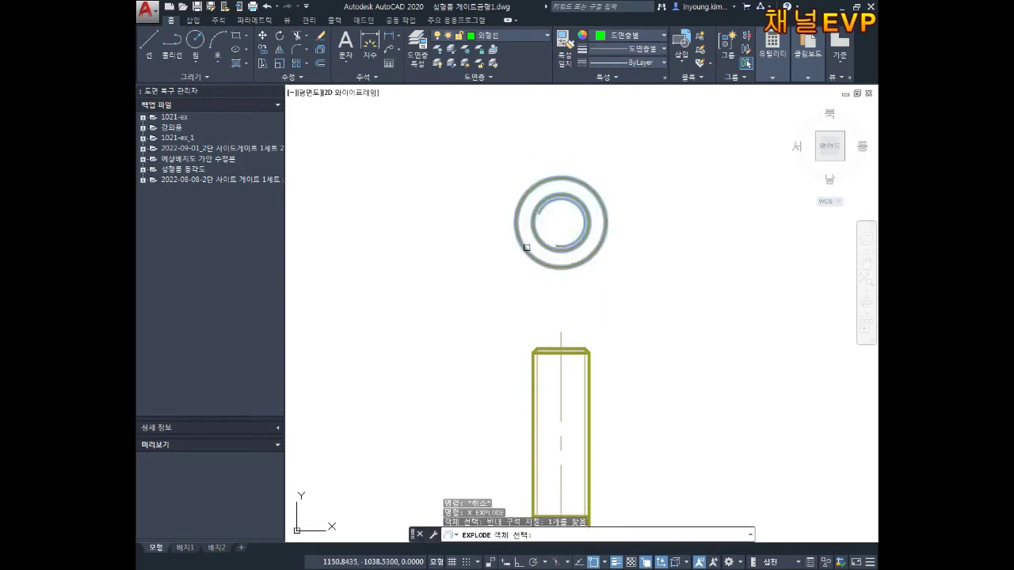
text(co)
key(Return)
Step: Window-select the bolt plan-view circles to copy, with the base point at their centre
click(624, 167)
click(474, 288)
key(Return)
click(561, 223)
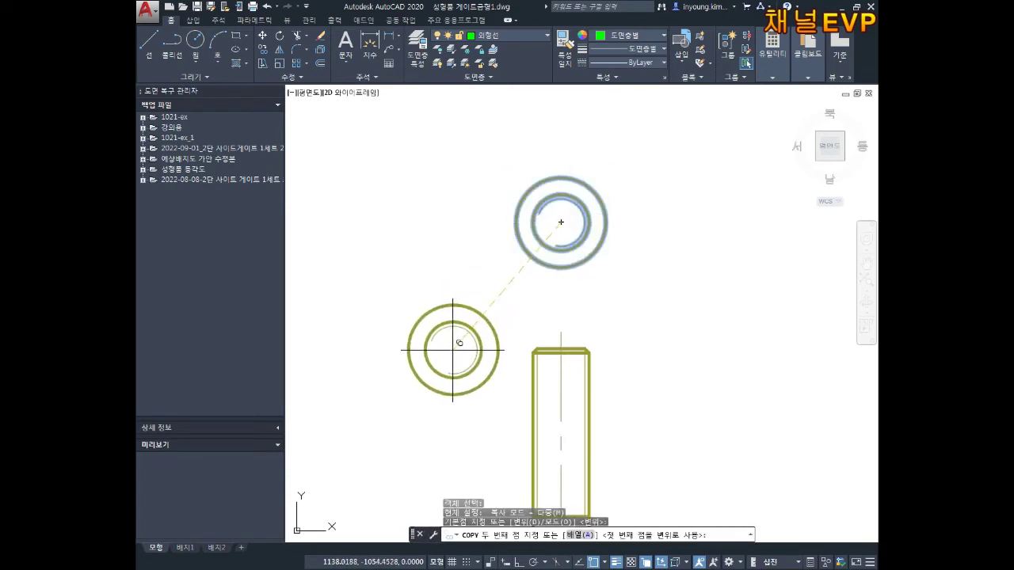
scroll(502, 186, down, 2)
scroll(544, 161, down, 2)
scroll(502, 290, up, 3)
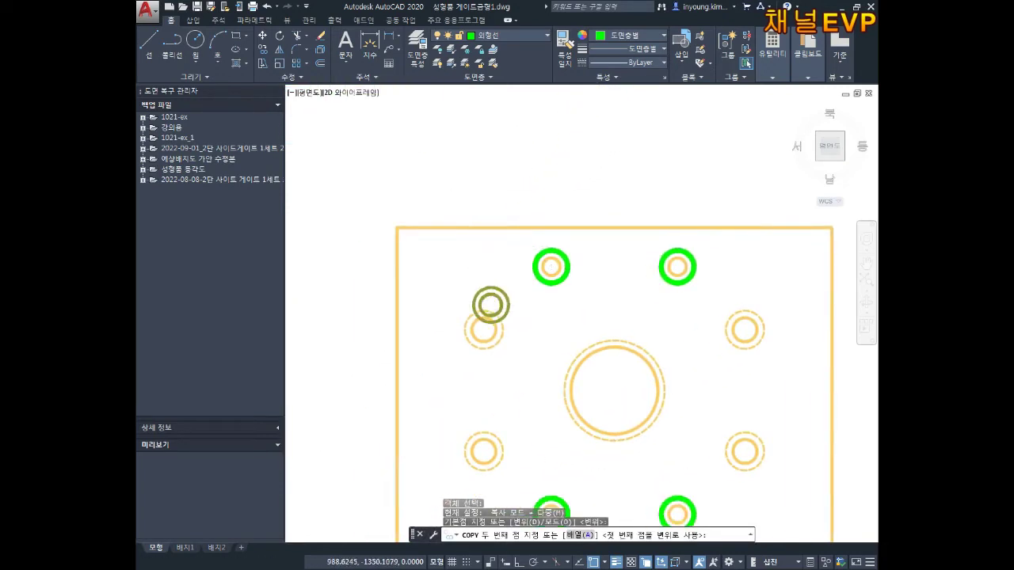
scroll(490, 332, up, 4)
Step: Place copies centred in the upper-left, lower-left, lower-right and upper-right side bolt holes
click(471, 365)
scroll(485, 352, down, 2)
middle_drag(485, 353, 491, 181)
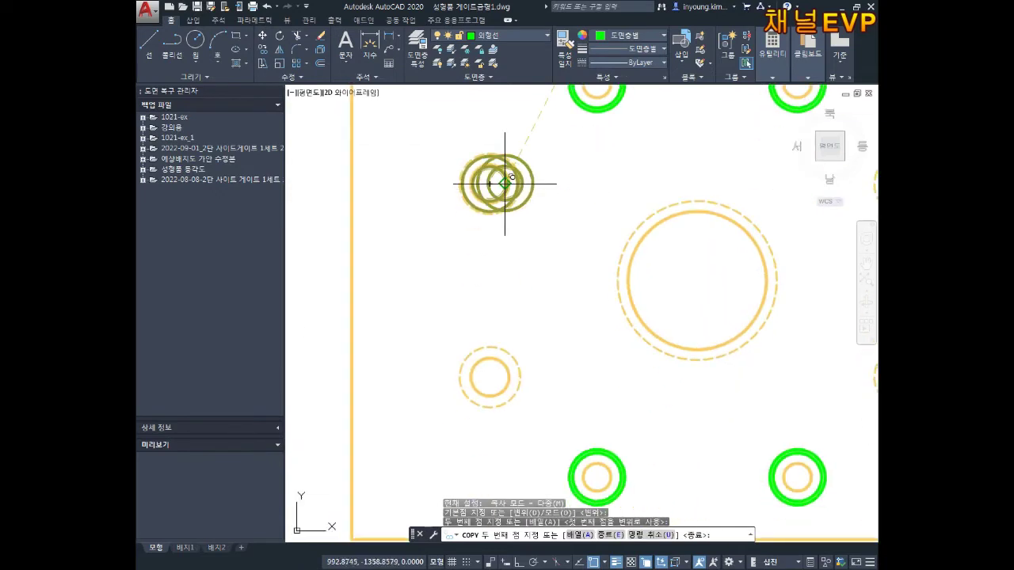
click(490, 377)
scroll(625, 249, down, 3)
scroll(607, 290, up, 3)
scroll(607, 328, up, 1)
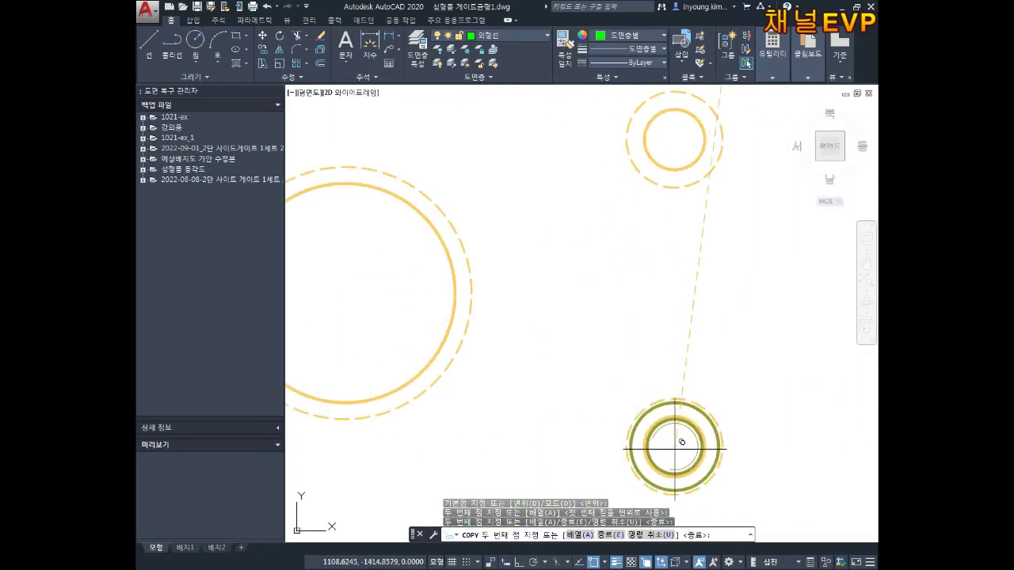
click(678, 436)
middle_drag(679, 157, 679, 326)
click(665, 305)
Step: End the copy, clear any leftover command, and start a new copy of the circles
key(Escape)
scroll(677, 263, up, 2)
scroll(677, 262, up, 2)
key(Escape)
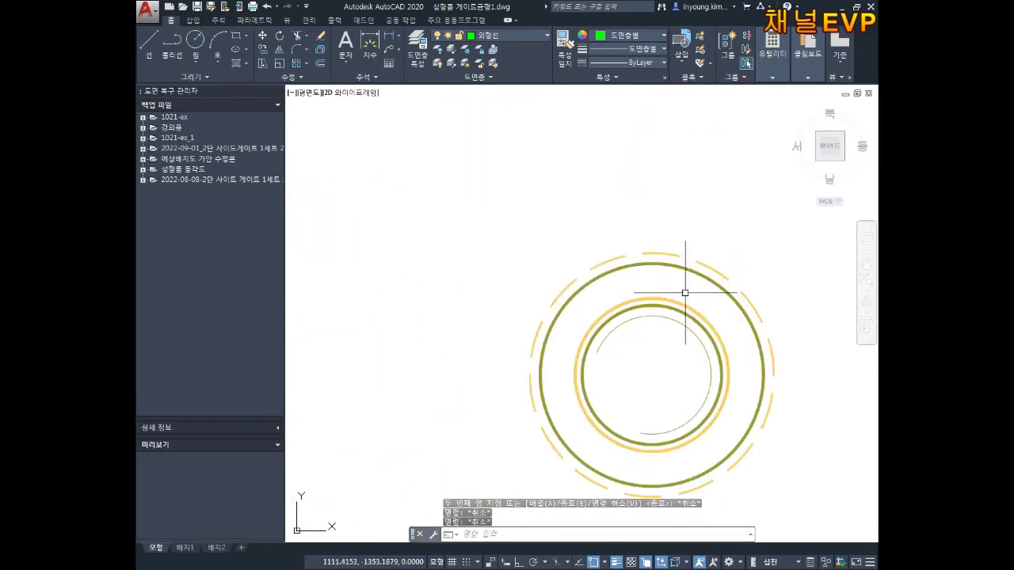
key(Escape)
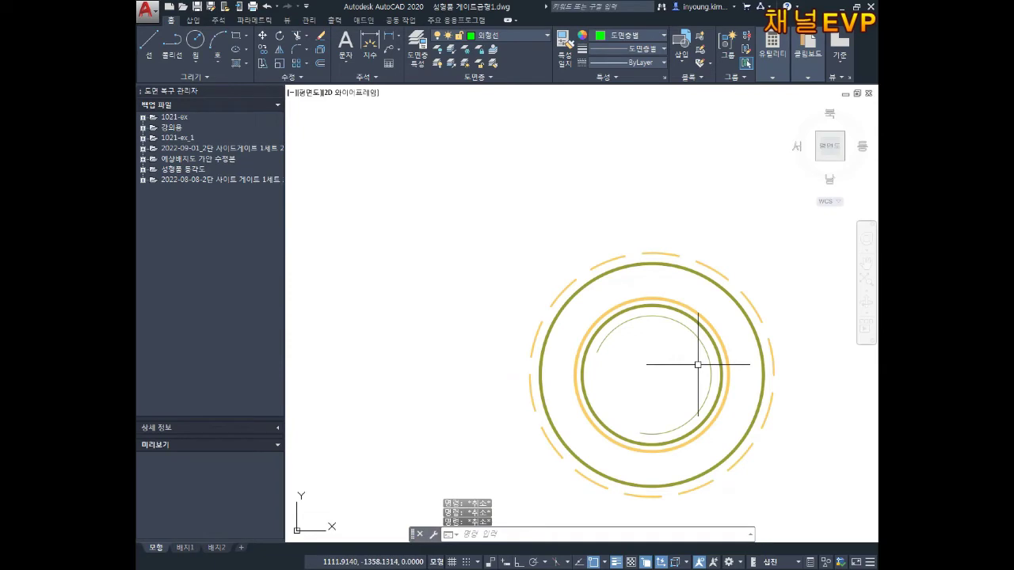
text(co)
key(Return)
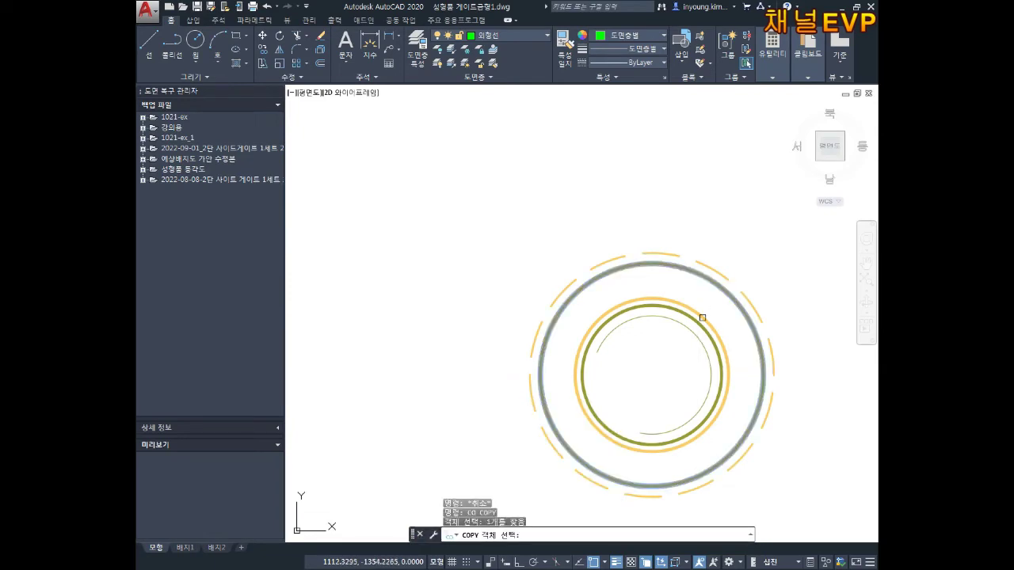
Step: Pick the inner and outer bolt circles in the right-side bolt hole
click(692, 323)
scroll(654, 193, down, 3)
scroll(641, 304, up, 3)
scroll(658, 312, up, 2)
scroll(675, 305, up, 1)
click(676, 291)
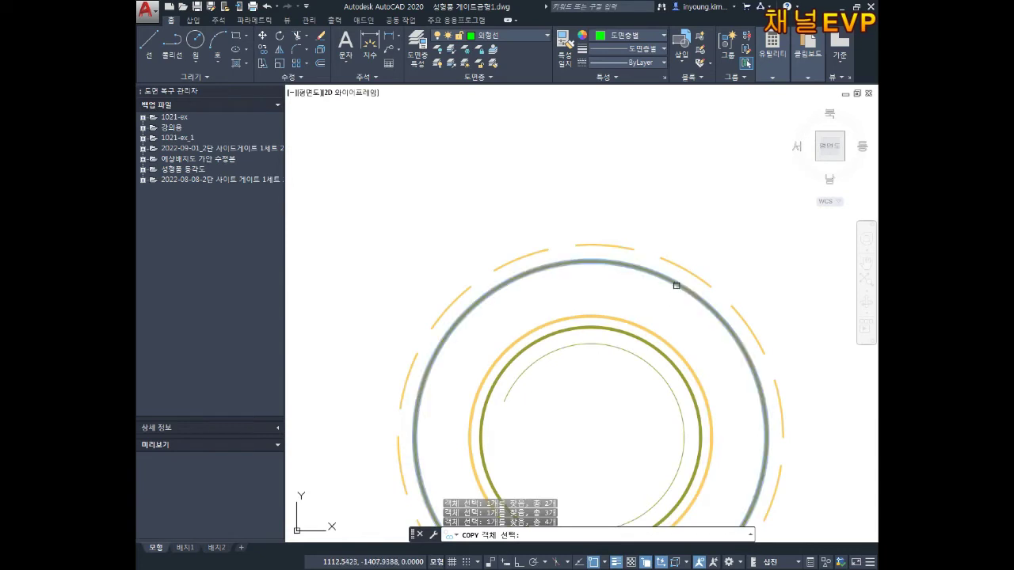
click(643, 357)
scroll(640, 335, down, 3)
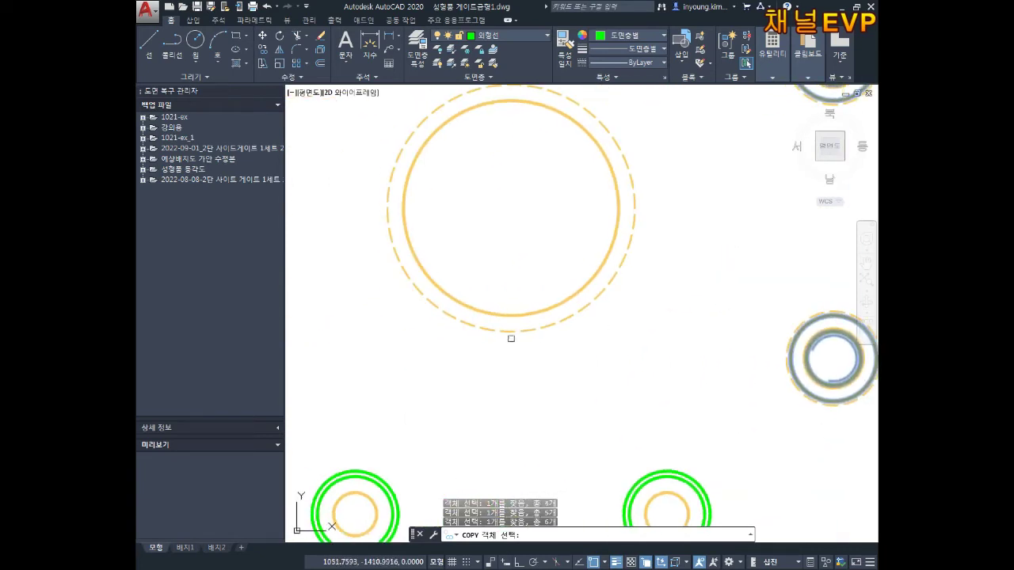
scroll(459, 325, up, 3)
Step: Add the bolt circles in the remaining holes to the selection, then view the whole plate
mouse_move(459, 326)
middle_down()
mouse_move(405, 318)
mouse_move(549, 319)
middle_up()
click(524, 302)
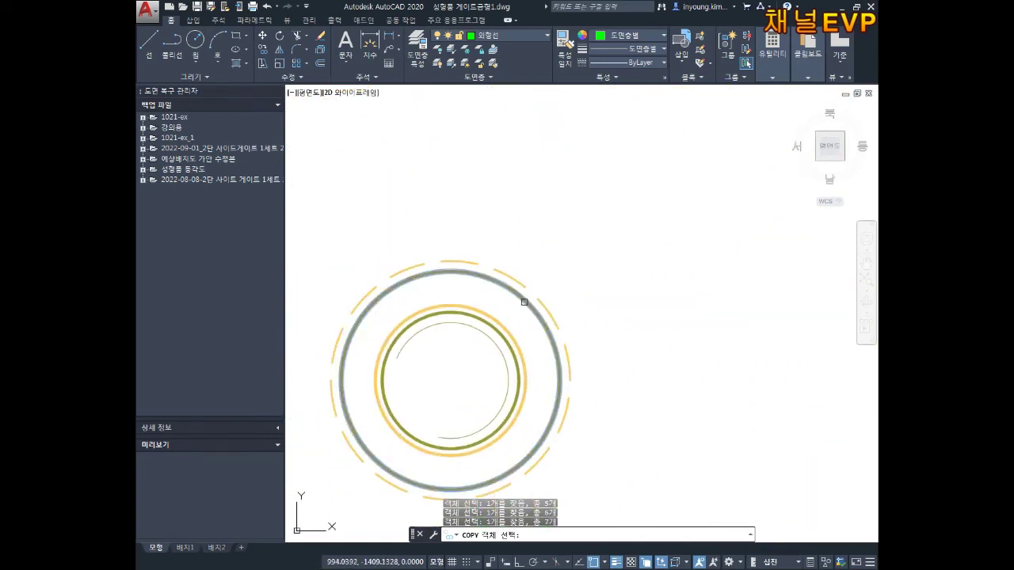
click(490, 334)
scroll(491, 328, down, 3)
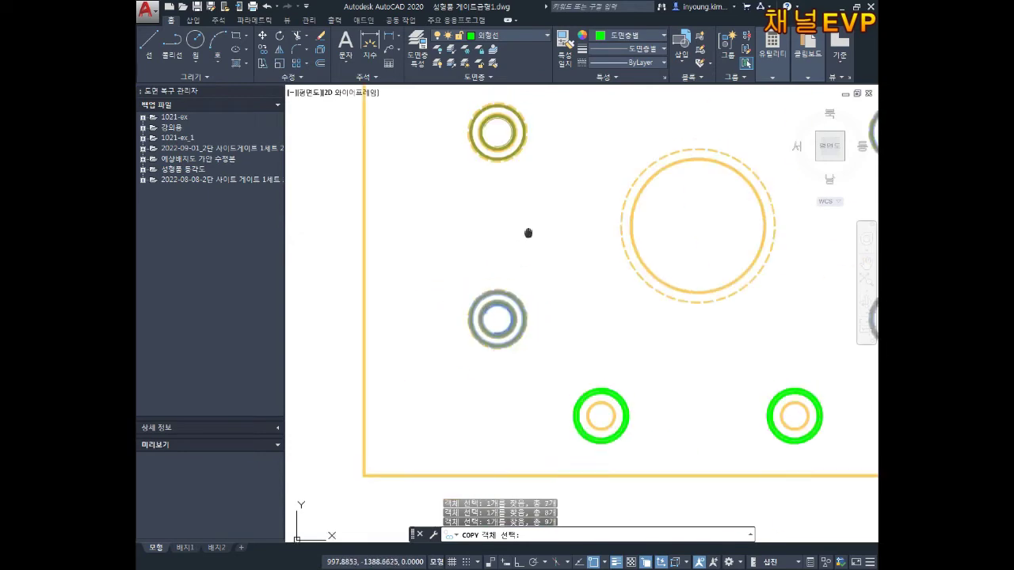
scroll(527, 229, up, 2)
scroll(478, 265, up, 2)
scroll(508, 230, up, 2)
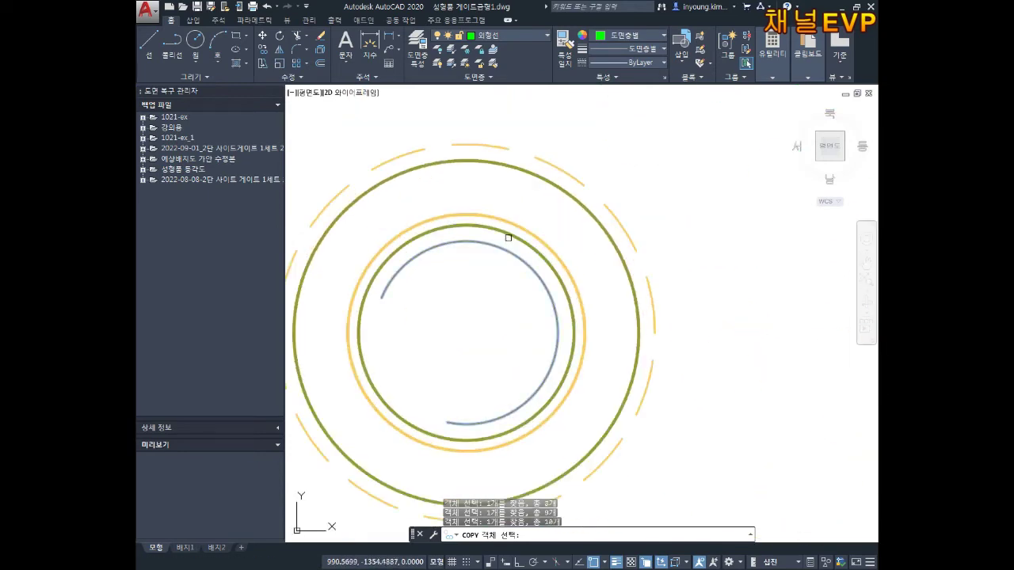
click(546, 183)
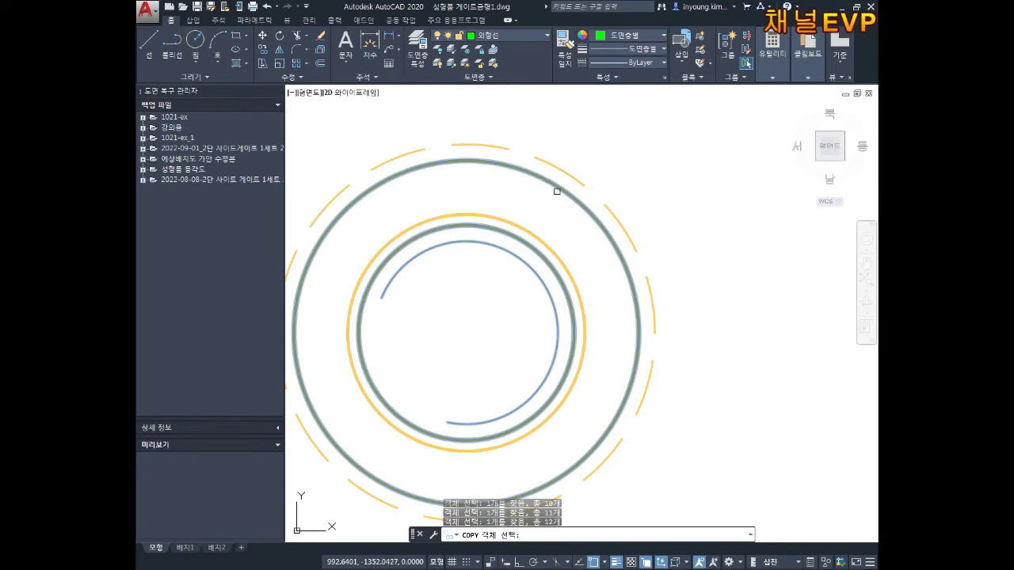
scroll(616, 267, down, 5)
middle_drag(616, 267, 543, 272)
Step: Cancel the copy and bring up Block Definition with a blank name
key(Return)
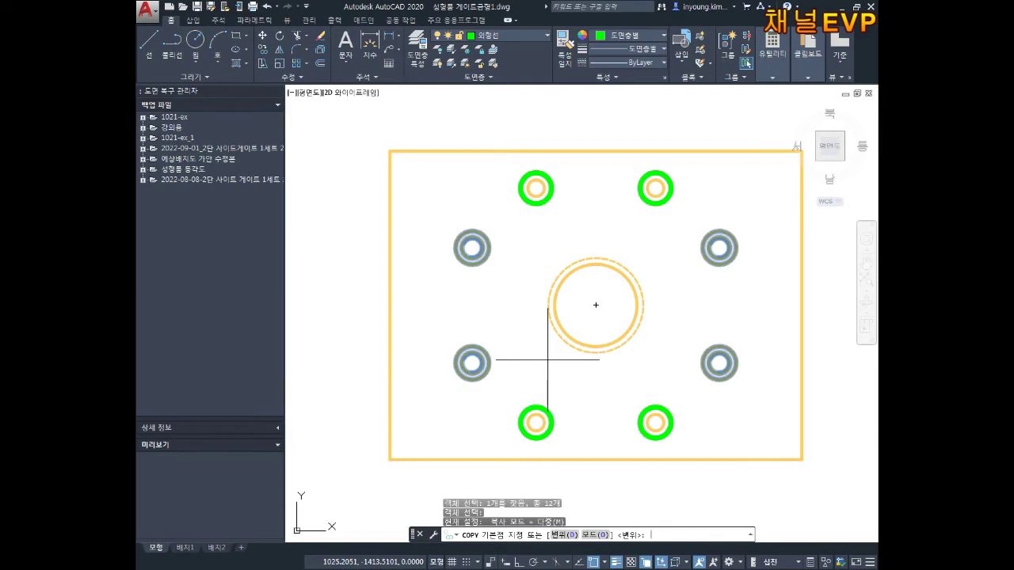
key(Escape)
key(Escape)
key(Escape)
text(ㅂ)
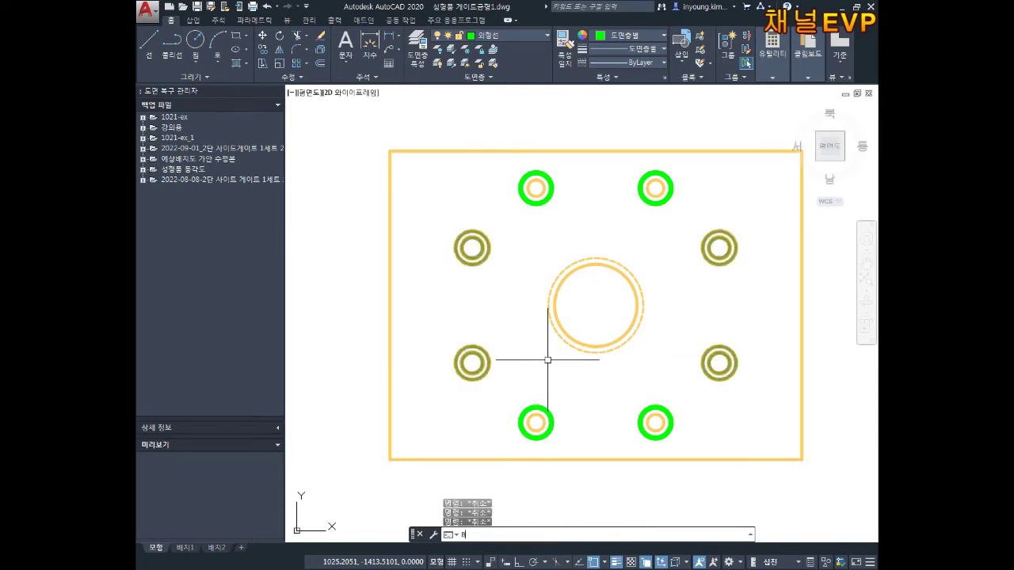
key(Return)
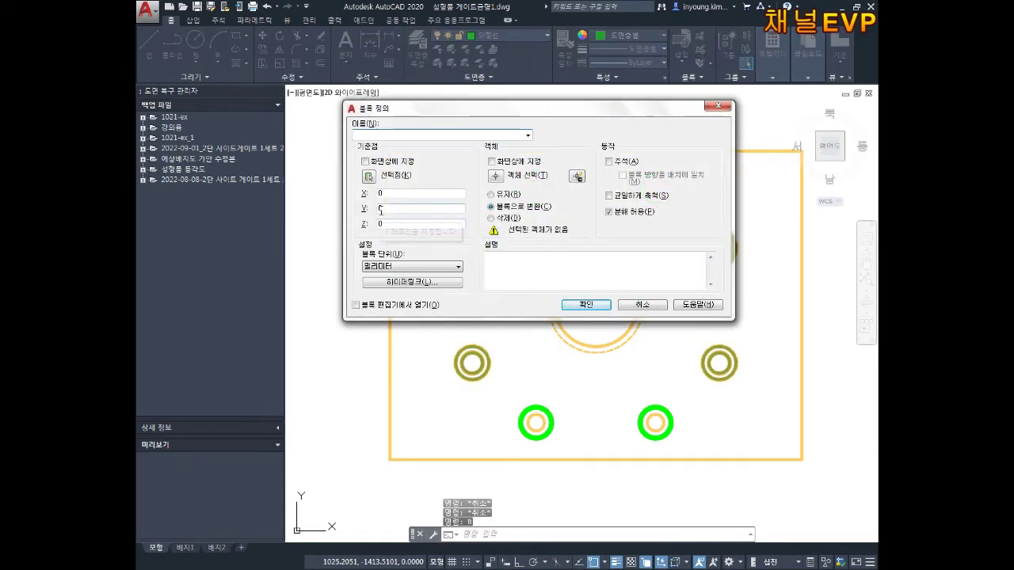
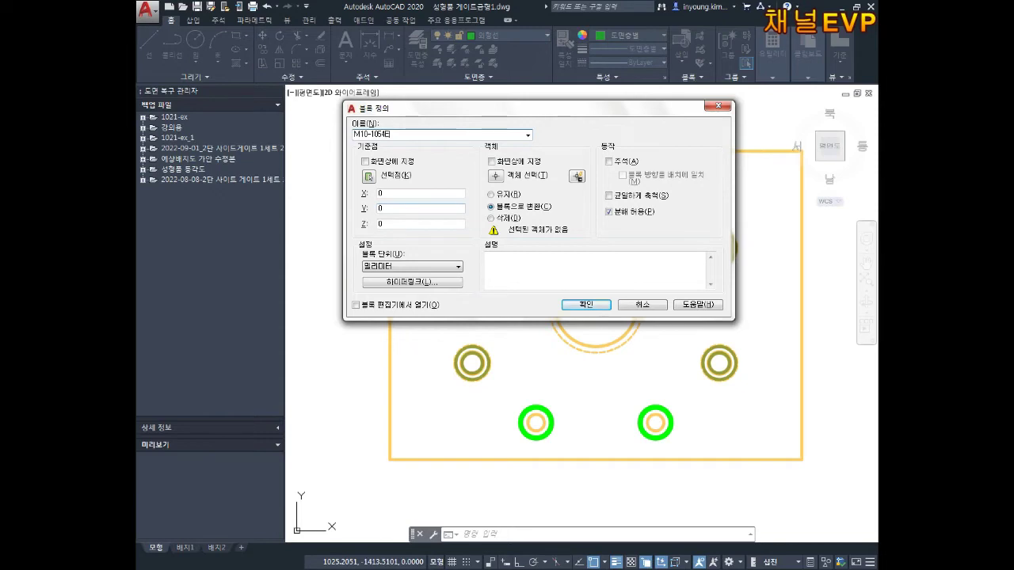
Step: Set the block base point at the hole centre and pick the first hole's bolt circles
click(369, 177)
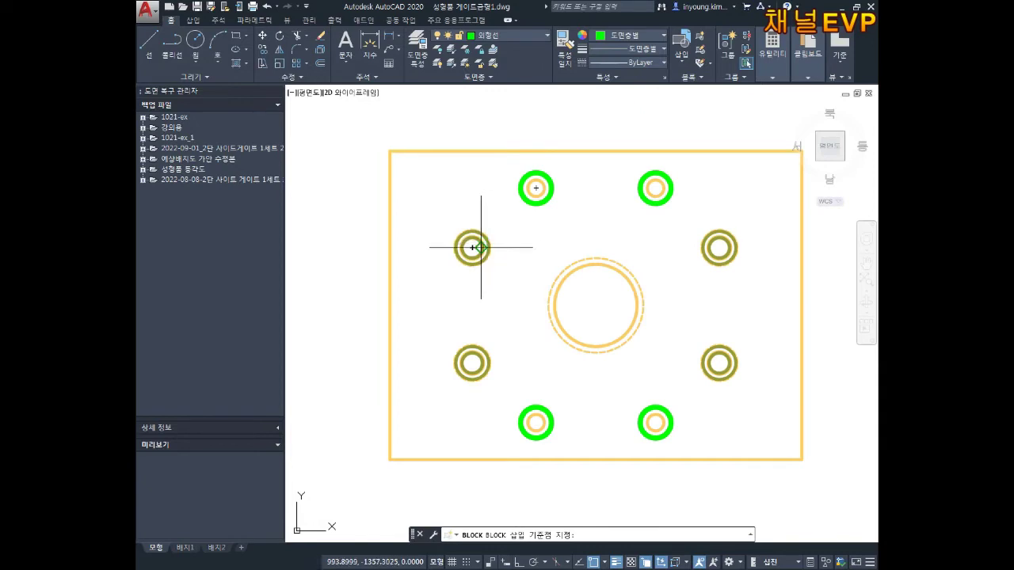
click(472, 247)
click(497, 182)
scroll(469, 232, up, 5)
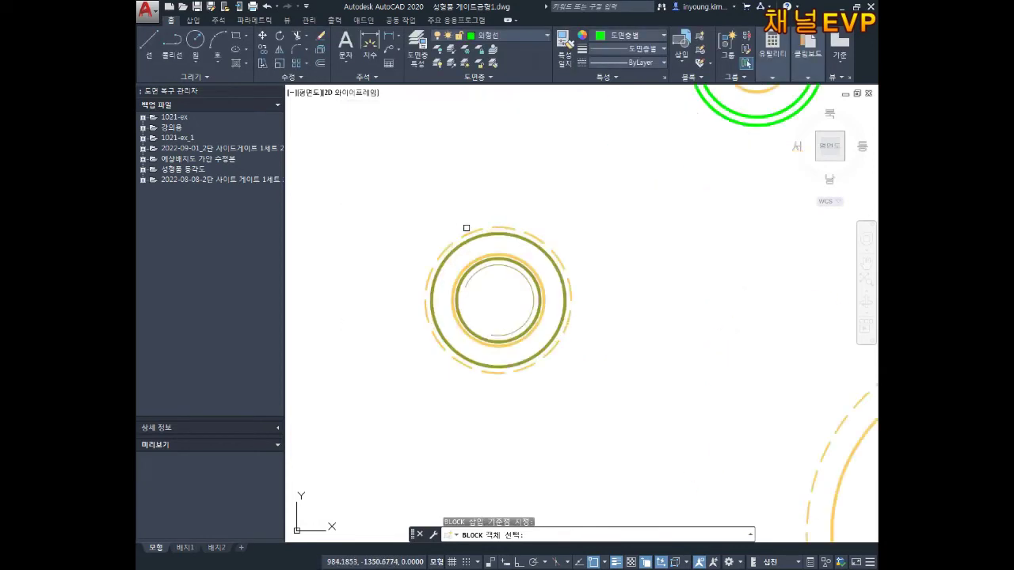
click(527, 241)
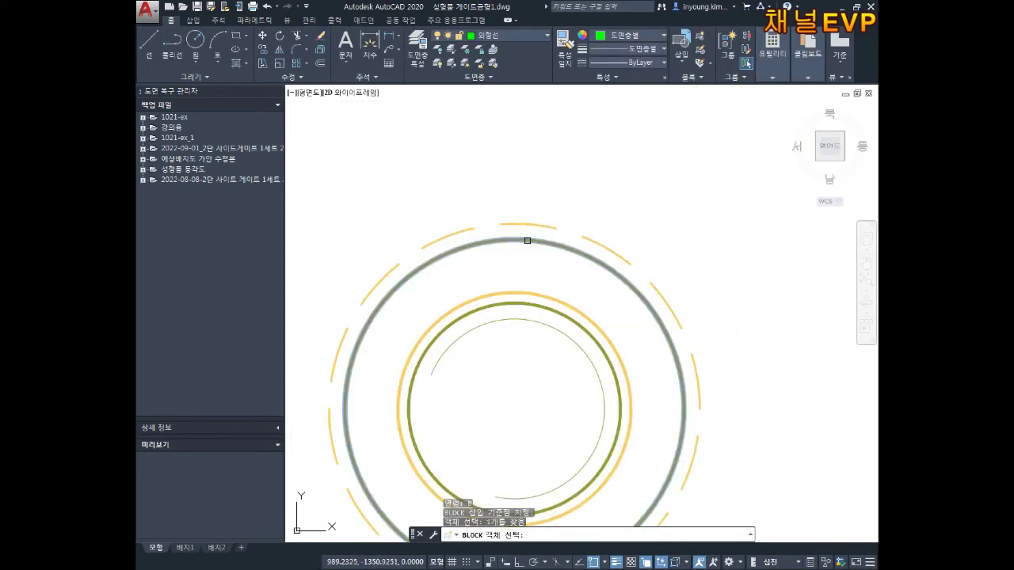
click(526, 309)
click(527, 323)
Step: Add the remaining corner holes' inner and outer circles, 12 in total, and create the block
scroll(528, 324, down, 5)
mouse_move(534, 351)
middle_down()
mouse_move(511, 172)
mouse_move(519, 418)
middle_up()
scroll(518, 419, up, 3)
click(515, 337)
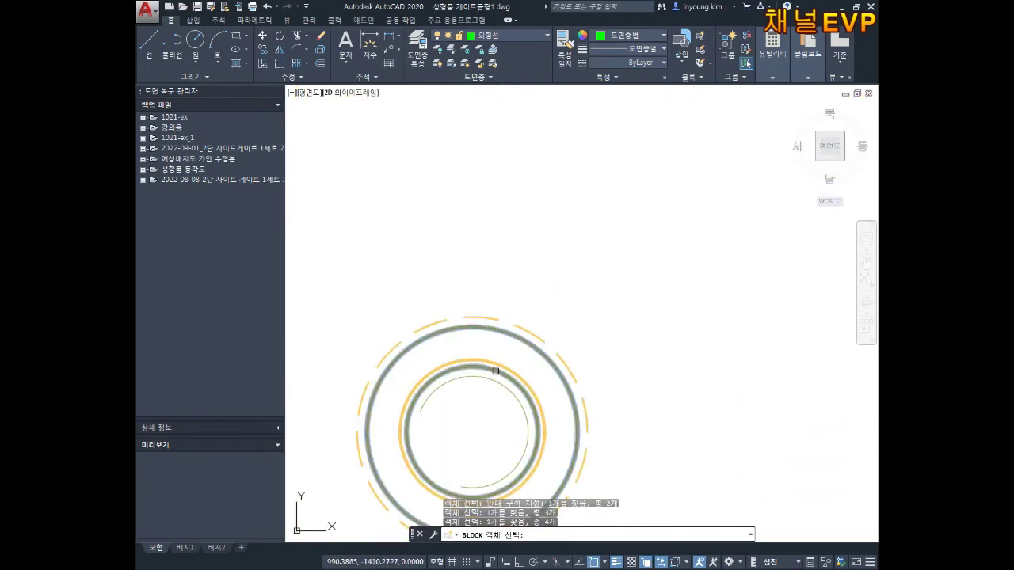
mouse_move(493, 378)
middle_down()
mouse_move(663, 290)
mouse_move(619, 309)
middle_up()
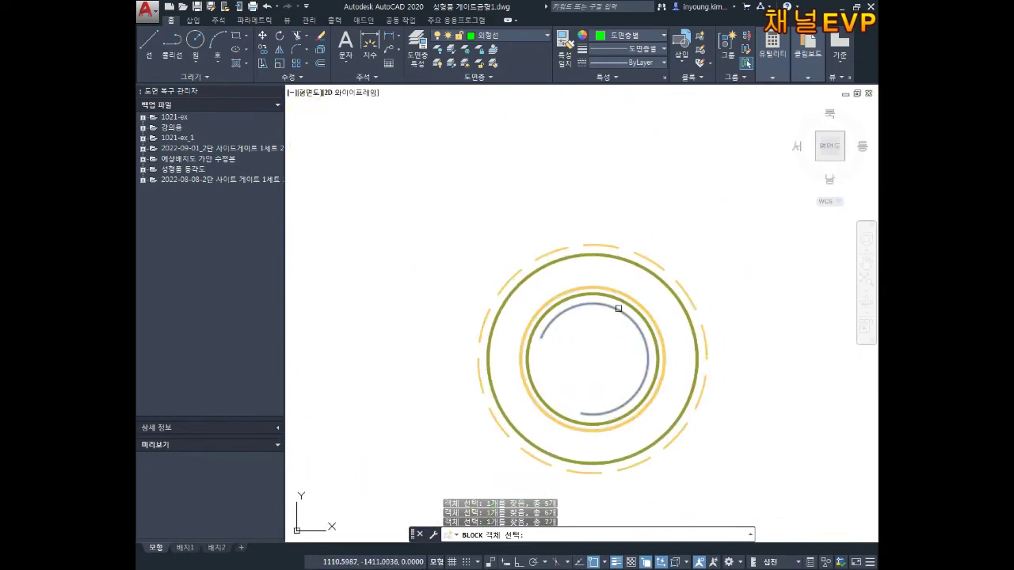
click(614, 300)
click(615, 264)
scroll(615, 264, down, 2)
scroll(602, 317, down, 3)
scroll(613, 201, up, 2)
scroll(613, 201, up, 4)
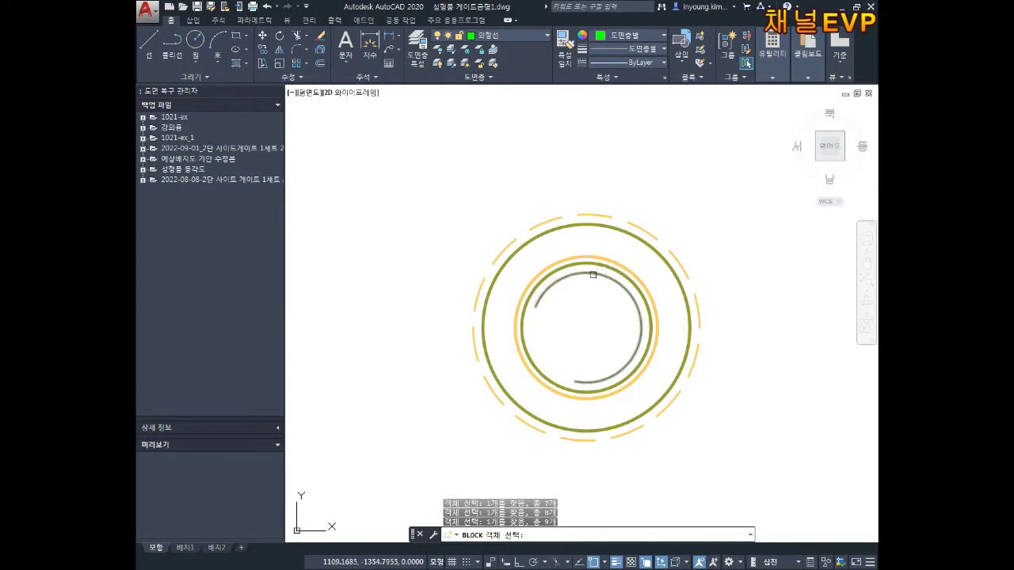
click(591, 264)
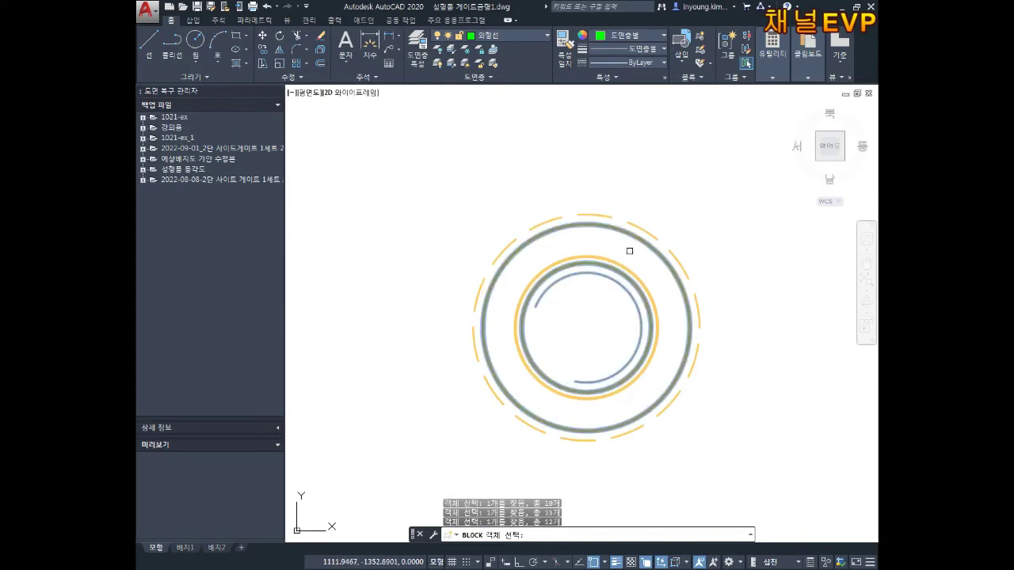
scroll(630, 247, down, 2)
scroll(598, 262, down, 2)
scroll(670, 211, down, 2)
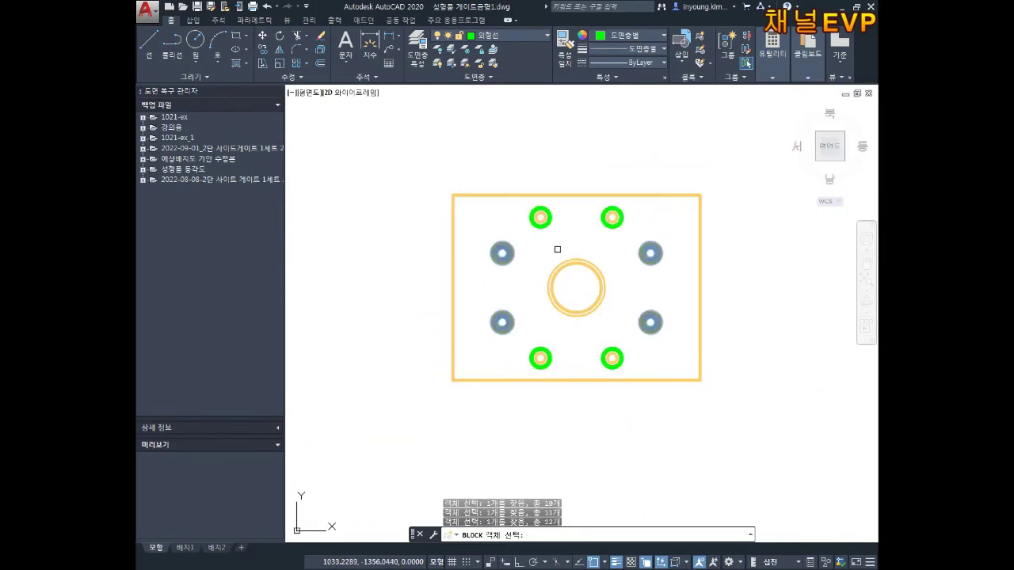
key(Return)
click(584, 306)
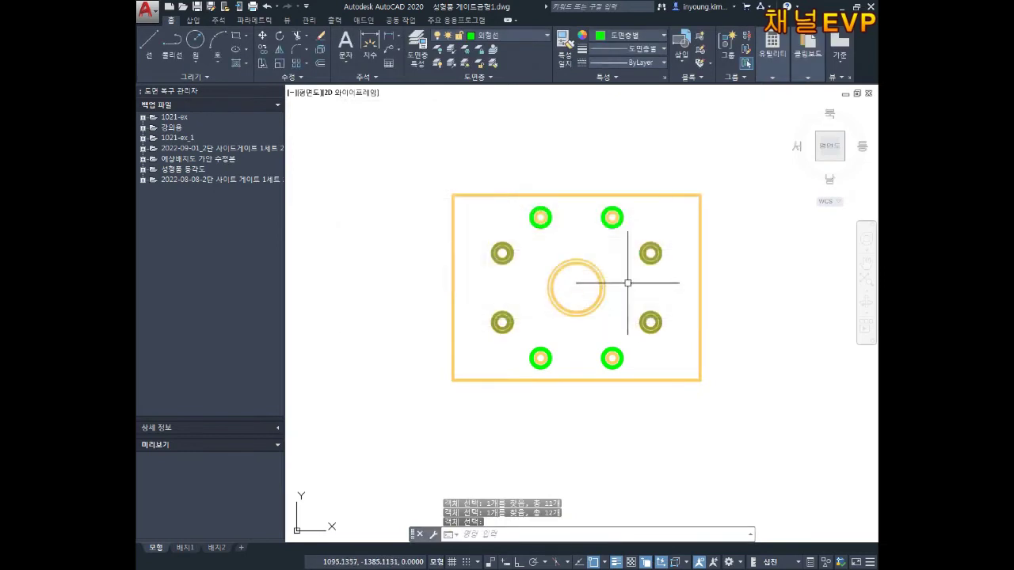
scroll(634, 253, up, 4)
scroll(658, 259, down, 2)
key(Escape)
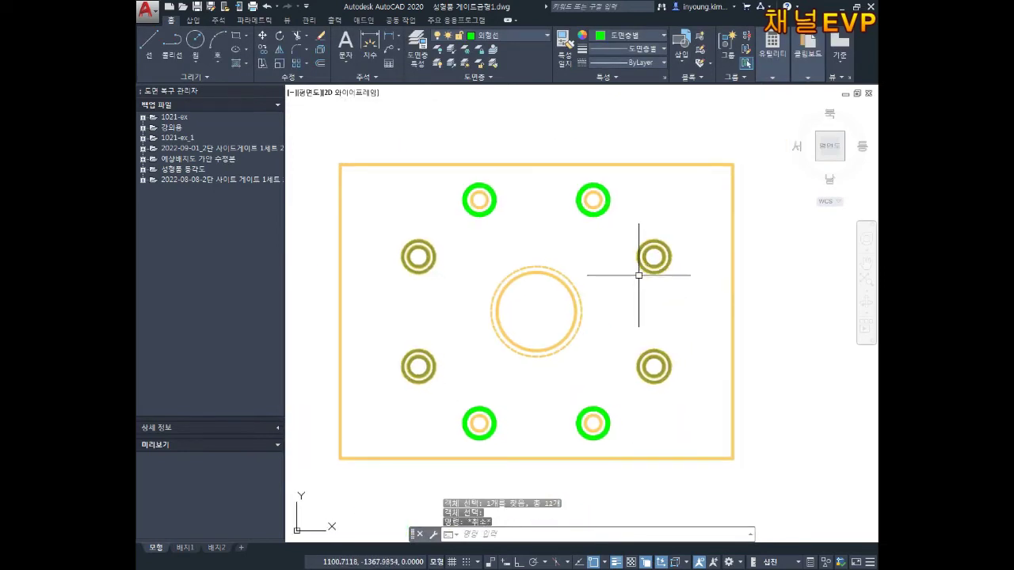
text(m)
key(Return)
click(666, 255)
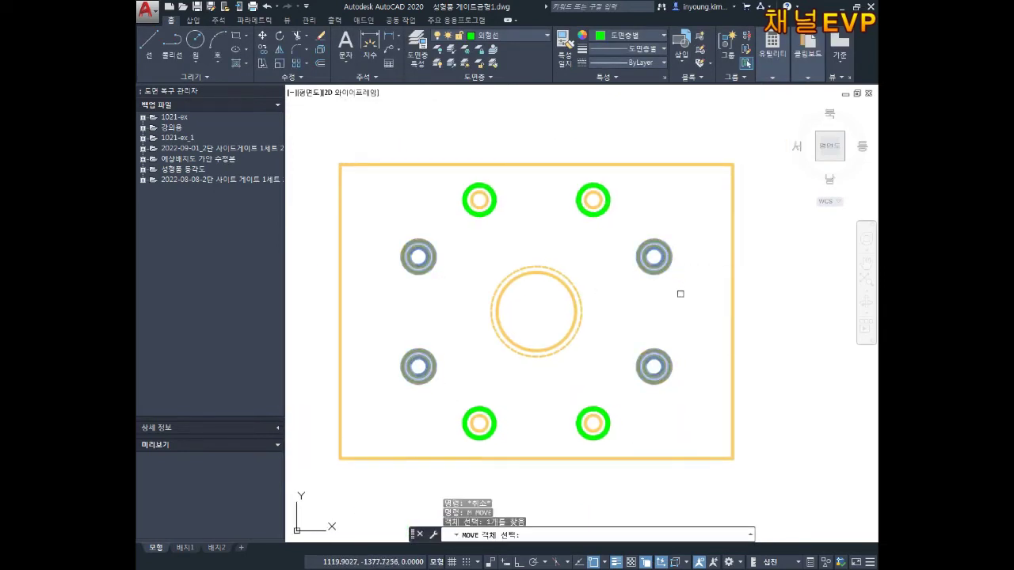
key(Return)
click(641, 301)
middle_drag(808, 309, 568, 264)
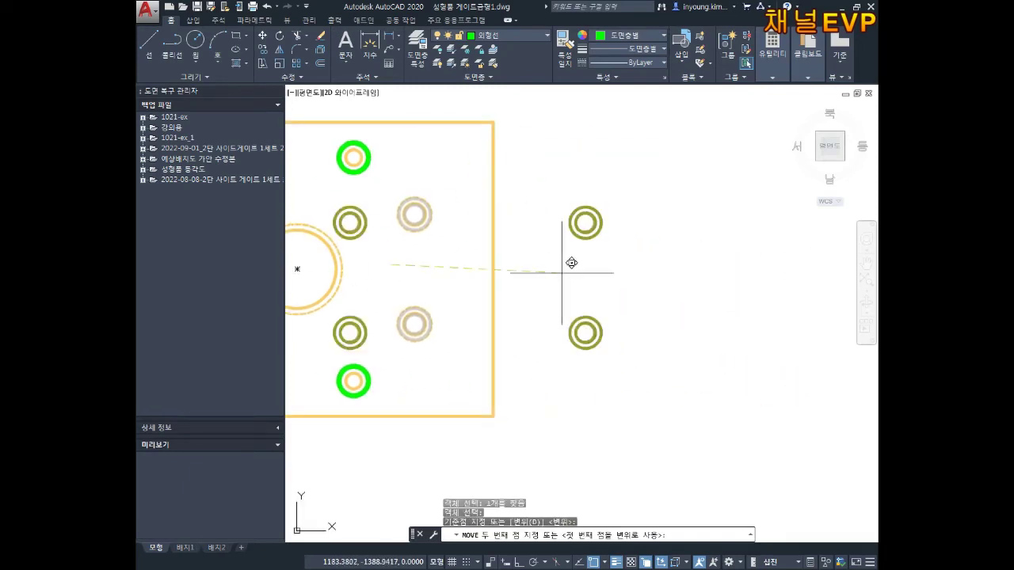
key(Escape)
key(Escape)
key(Escape)
scroll(694, 341, down, 4)
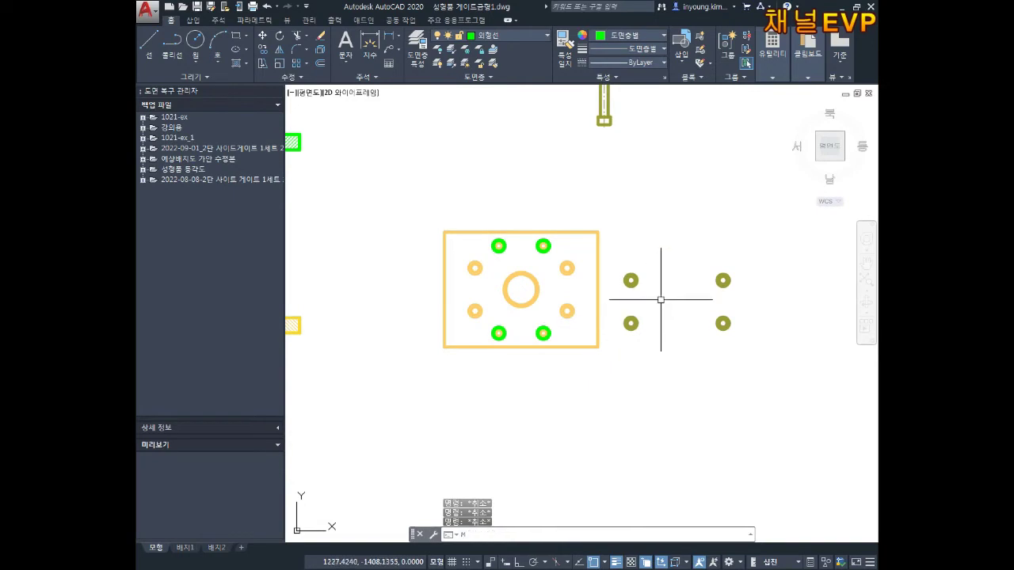
key(Return)
drag(658, 246, 623, 356)
key(Return)
scroll(646, 317, up, 5)
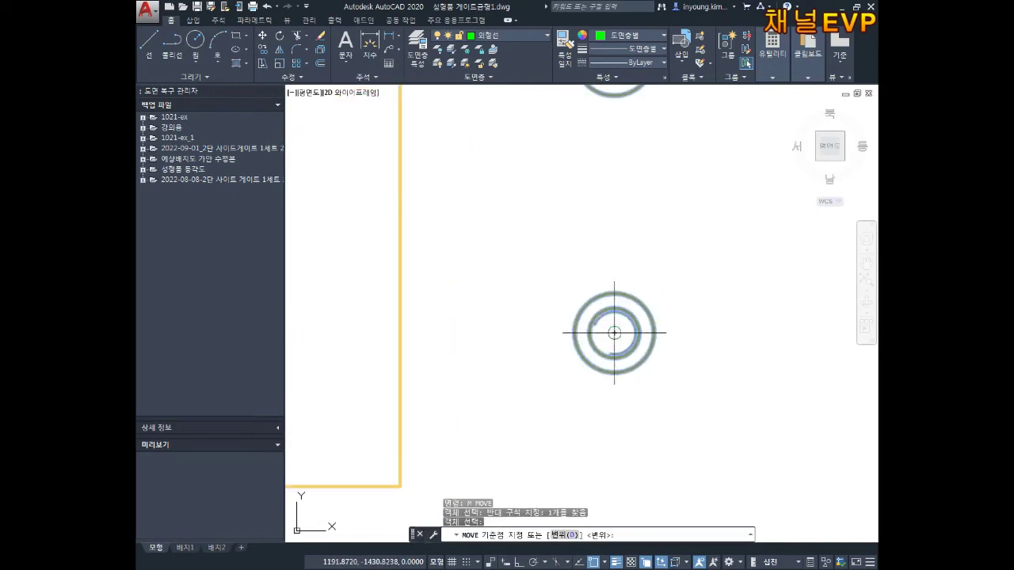
click(614, 333)
scroll(519, 238, down, 2)
scroll(761, 283, down, 3)
scroll(673, 233, up, 3)
scroll(613, 248, up, 2)
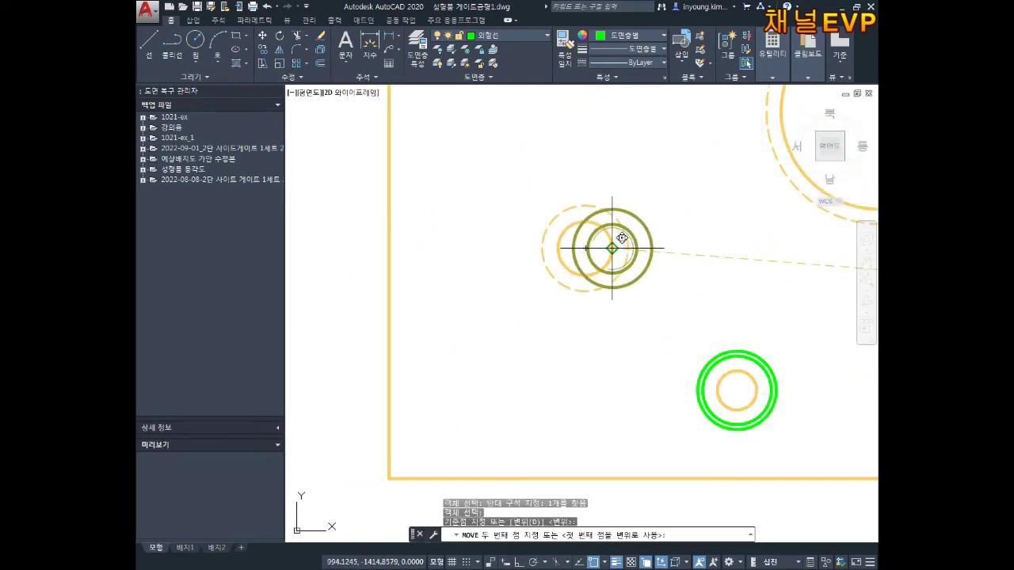
key(Escape)
key(Escape)
scroll(645, 245, down, 2)
scroll(476, 305, down, 2)
scroll(618, 253, down, 1)
scroll(657, 310, up, 1)
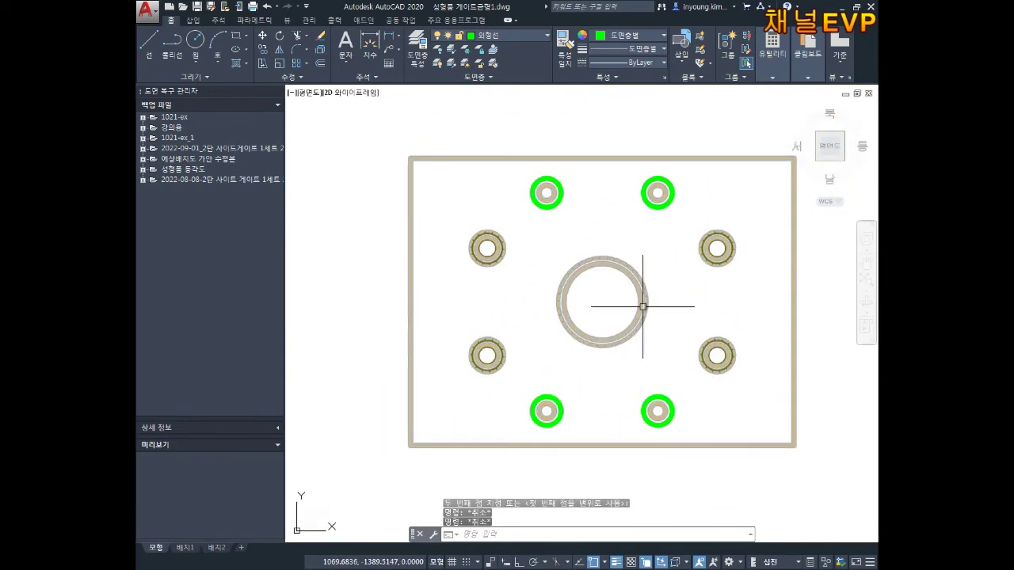
mouse_move(643, 306)
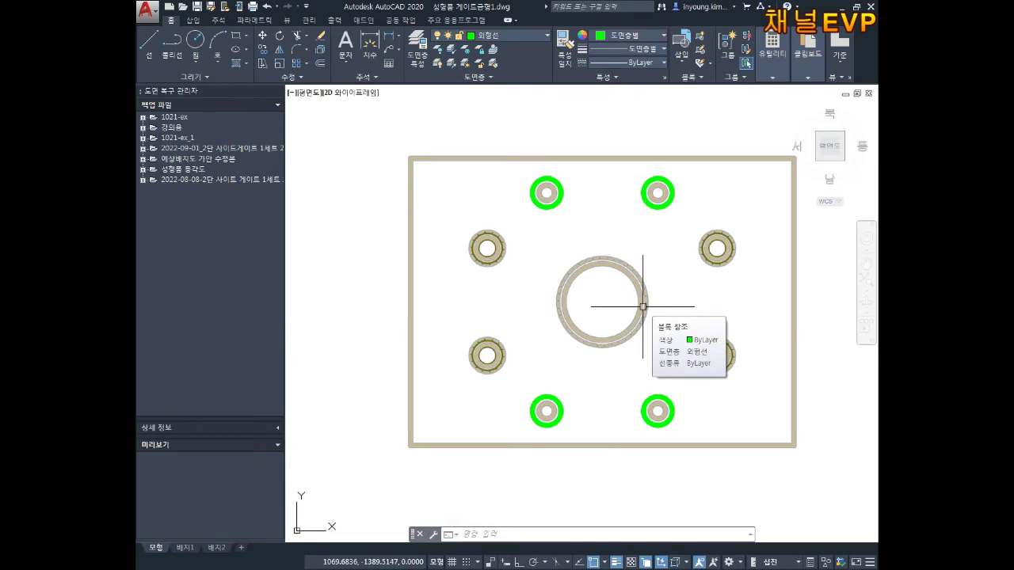
scroll(489, 272, down, 3)
scroll(491, 273, up, 4)
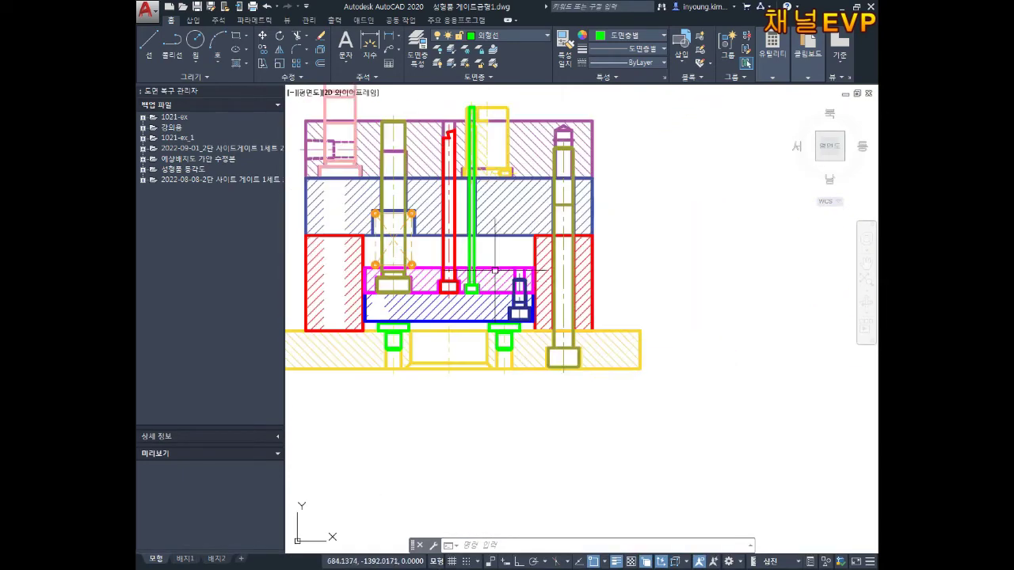
scroll(495, 269, down, 1)
scroll(400, 269, up, 1)
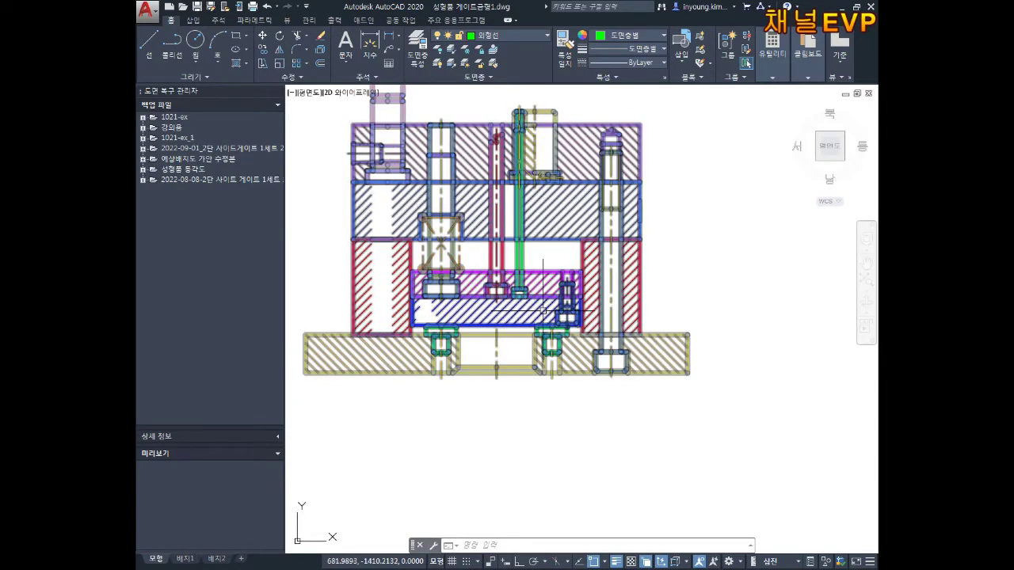
scroll(549, 309, down, 2)
middle_drag(627, 282, 530, 231)
scroll(627, 226, up, 3)
middle_drag(652, 261, 660, 240)
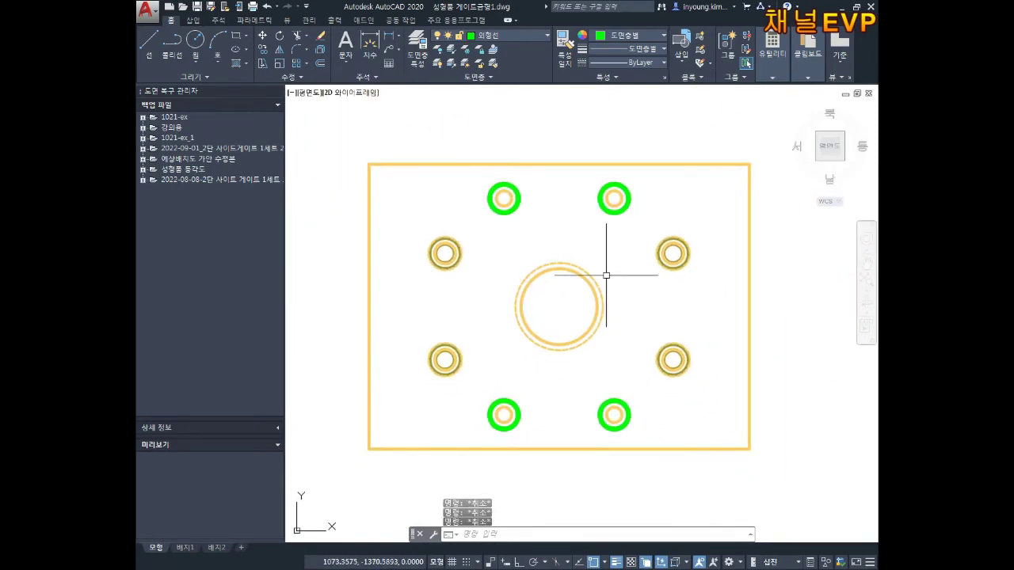
scroll(731, 158, down, 3)
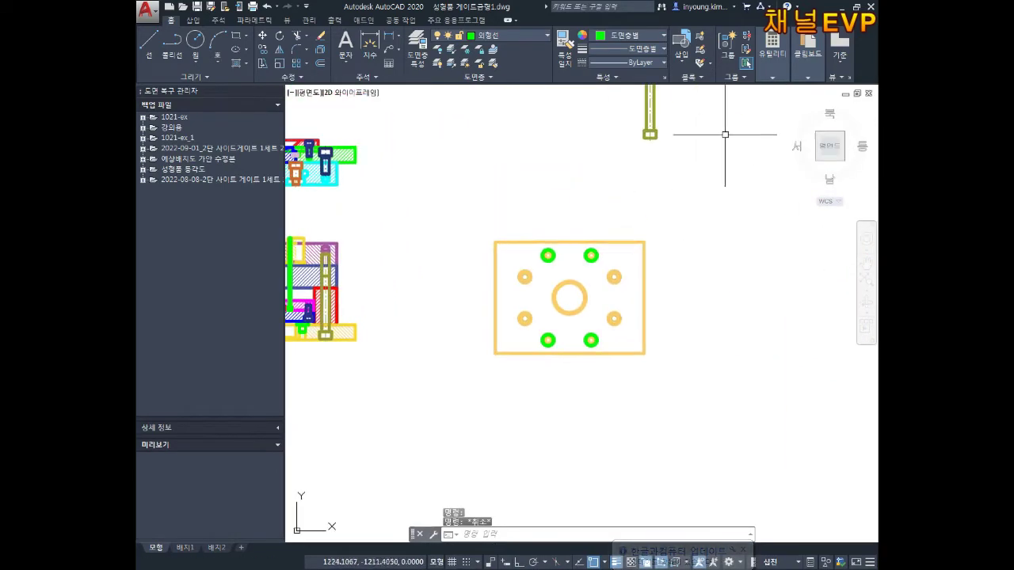
scroll(591, 301, down, 3)
middle_drag(591, 301, 581, 317)
scroll(555, 319, down, 3)
scroll(702, 283, up, 3)
middle_drag(702, 282, 610, 261)
scroll(562, 226, up, 3)
scroll(538, 235, up, 2)
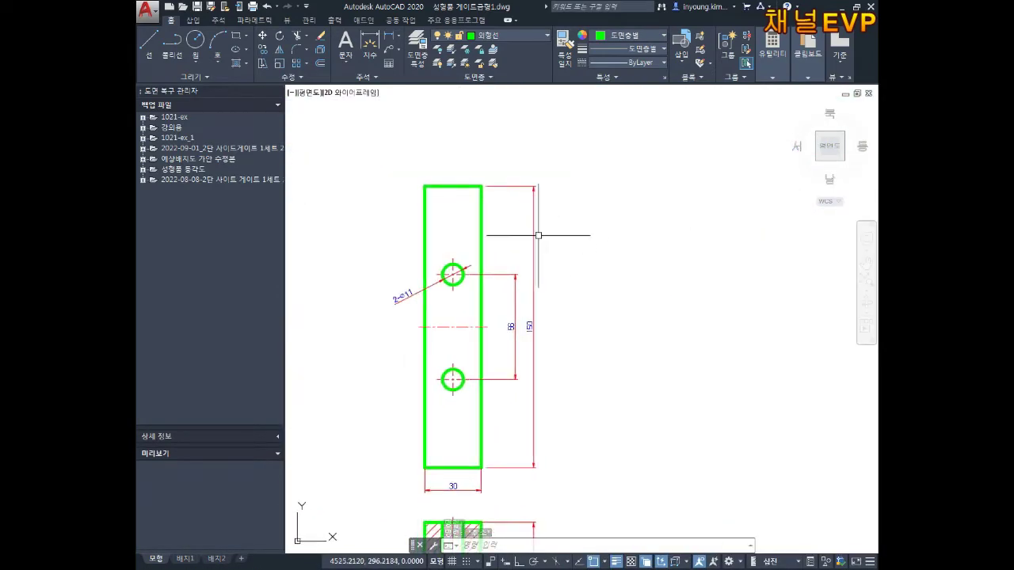
middle_drag(538, 235, 565, 218)
Step: Copy the plate detail with the CO command and place the duplicate beside the plate views
text(o)
key(Return)
click(607, 140)
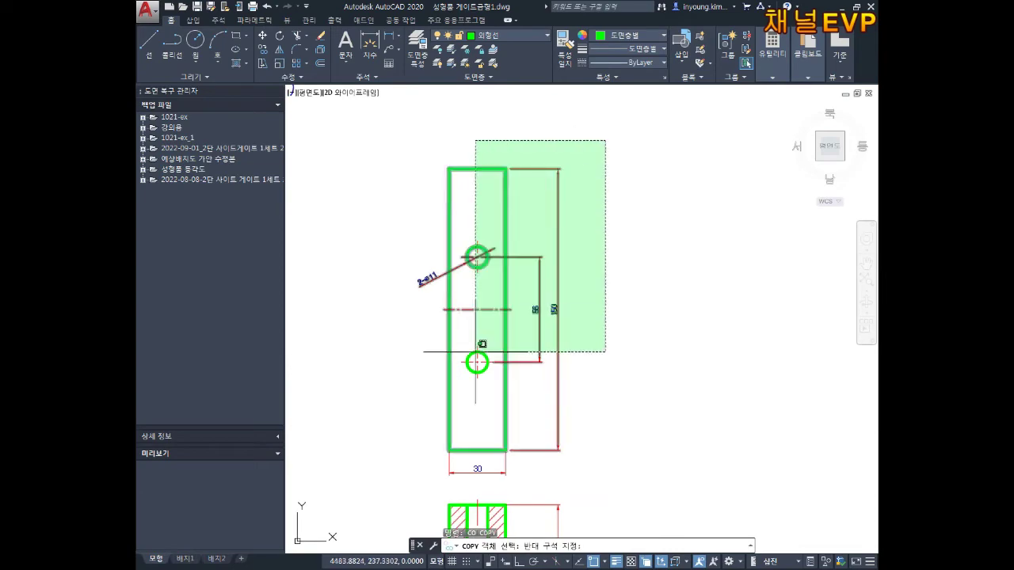
click(356, 518)
key(Return)
click(490, 346)
scroll(490, 346, down, 3)
scroll(584, 312, down, 3)
scroll(419, 373, up, 2)
scroll(538, 217, up, 2)
scroll(538, 218, up, 2)
scroll(555, 293, up, 2)
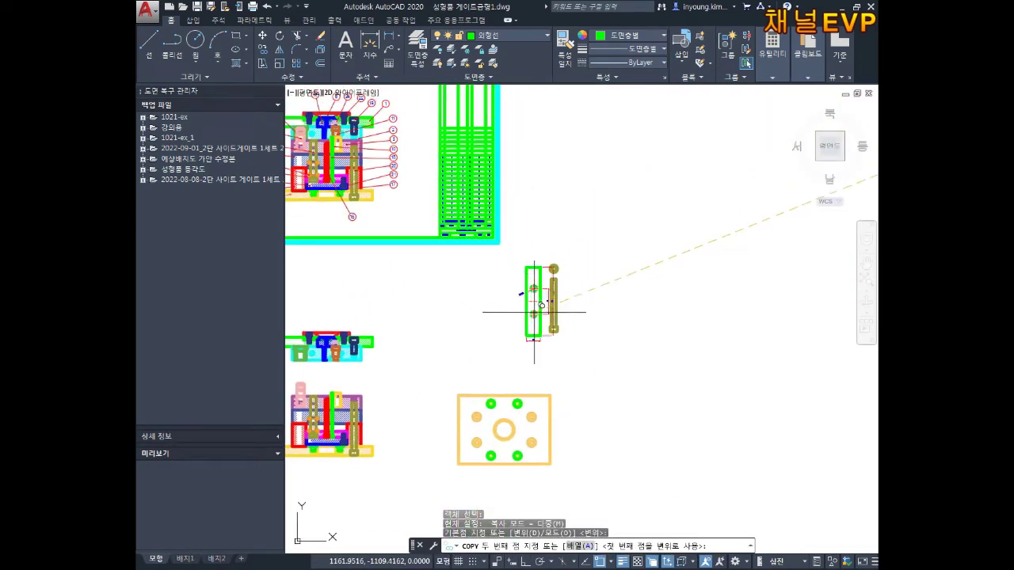
click(487, 325)
key(Return)
Step: Erase the olive rod from the copied detail
click(595, 237)
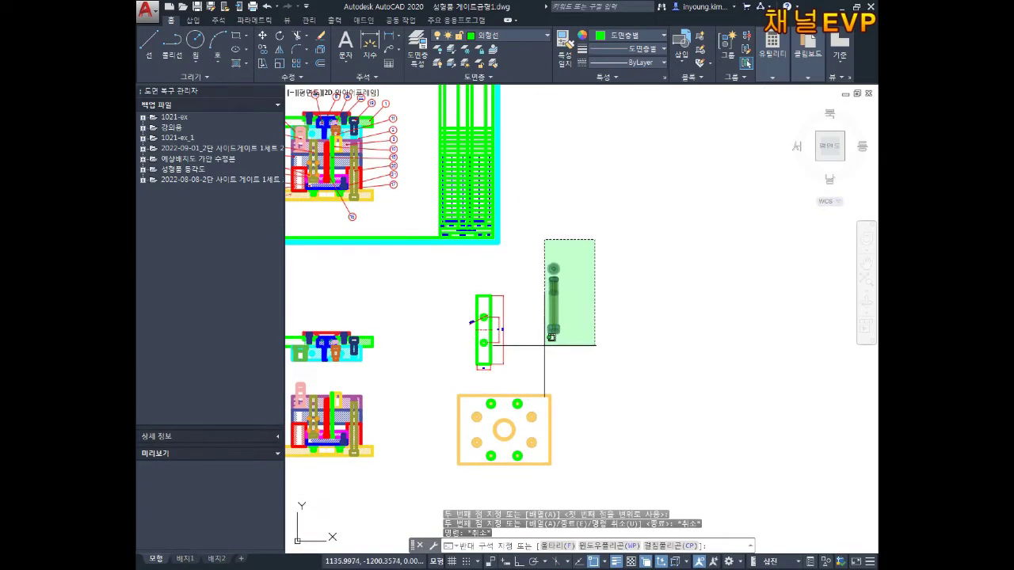
click(548, 342)
key(Delete)
scroll(486, 335, down, 3)
scroll(468, 362, up, 1)
scroll(415, 415, up, 2)
scroll(475, 365, up, 2)
Step: Erase the 56, 150 and 30 dimensions from the green two-hole plate
middle_drag(476, 365, 554, 265)
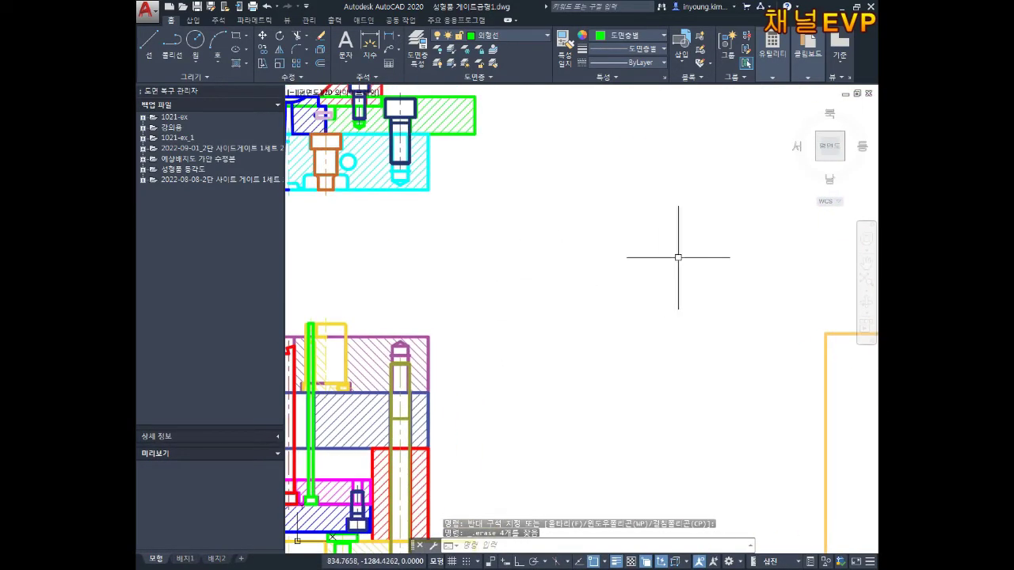
middle_drag(661, 261, 652, 356)
key(Escape)
key(Escape)
click(674, 140)
click(607, 440)
key(Delete)
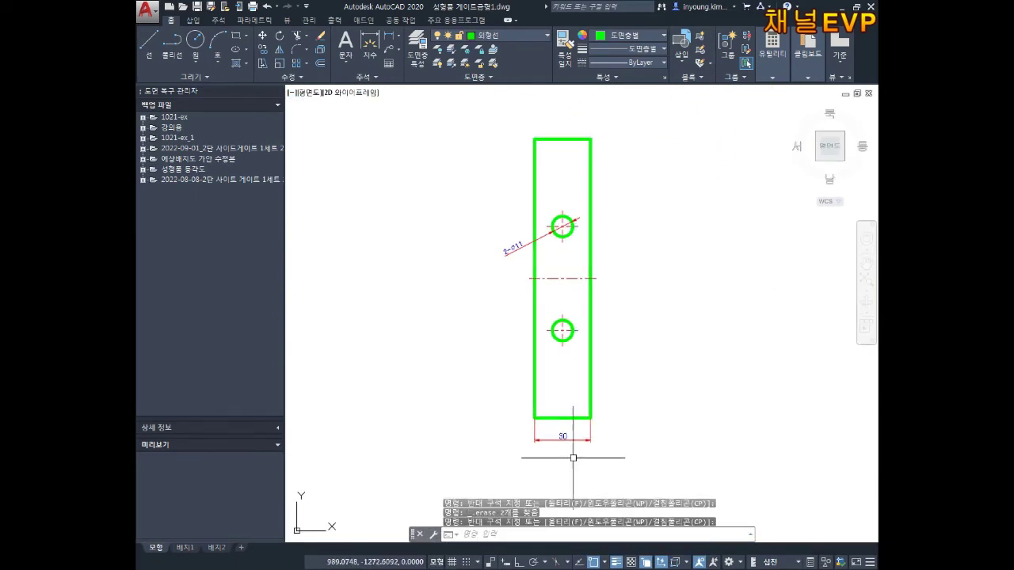
click(627, 443)
click(528, 467)
key(Delete)
Step: Delete the 2-Ø11 hole note, the centreline between the holes and the red centre marks
middle_drag(567, 281, 550, 378)
click(507, 337)
key(Delete)
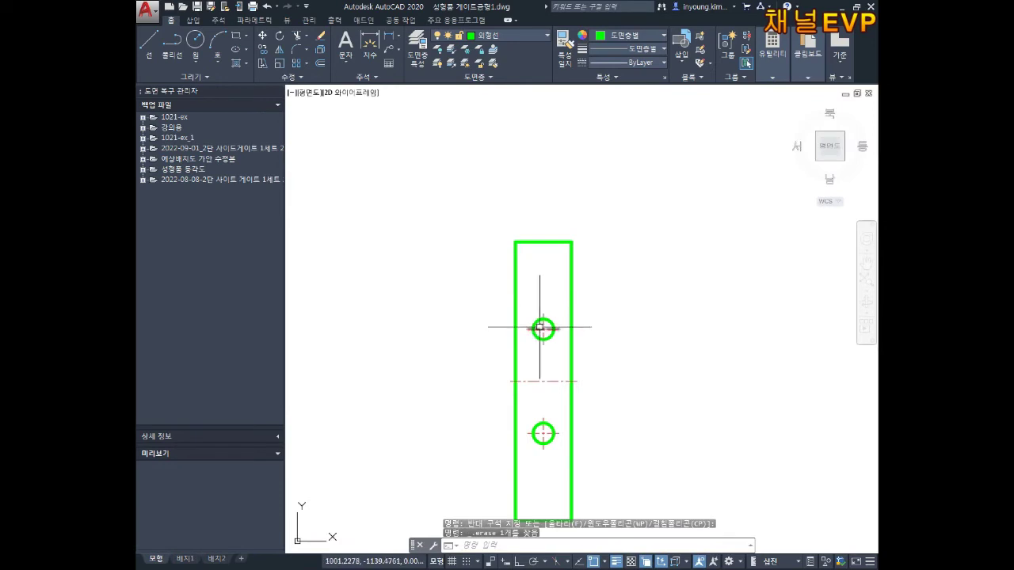
scroll(544, 328, up, 2)
click(546, 402)
key(Delete)
scroll(552, 357, up, 3)
drag(554, 396, 500, 438)
key(Delete)
scroll(584, 342, down, 3)
scroll(656, 283, down, 2)
Step: Select the plate outline and both holes and bring up the colour choices
key(Escape)
mouse_move(602, 157)
mouse_down()
mouse_move(491, 381)
mouse_move(483, 470)
mouse_up()
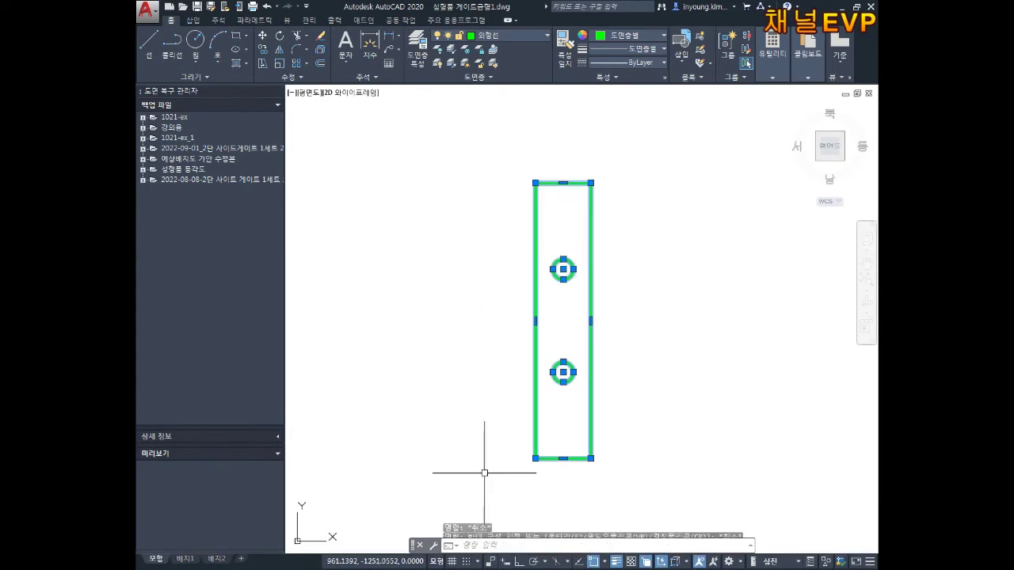
click(646, 35)
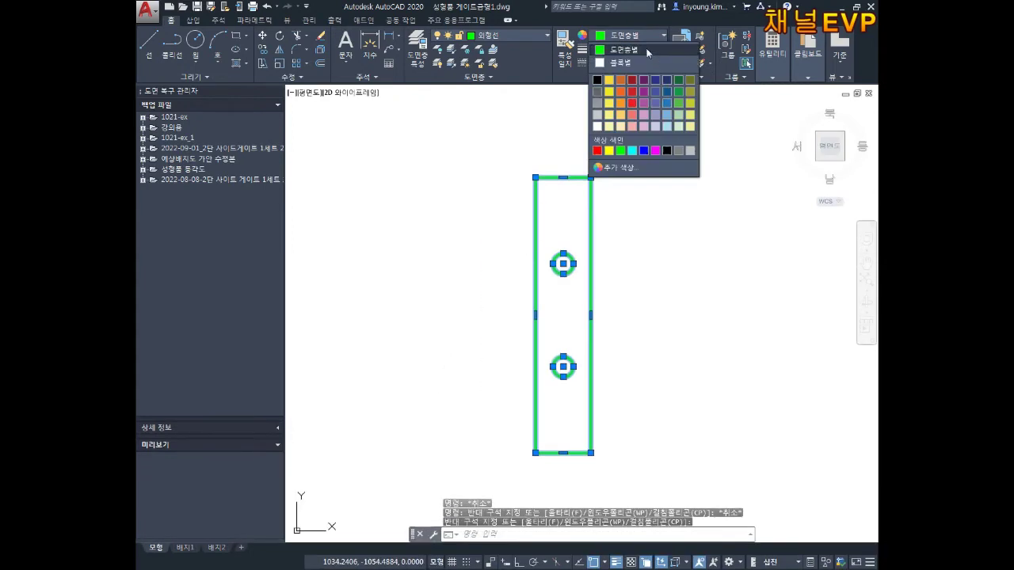
Step: Change the plate outline and both holes to red
click(597, 150)
key(Escape)
key(Escape)
middle_drag(668, 301, 667, 264)
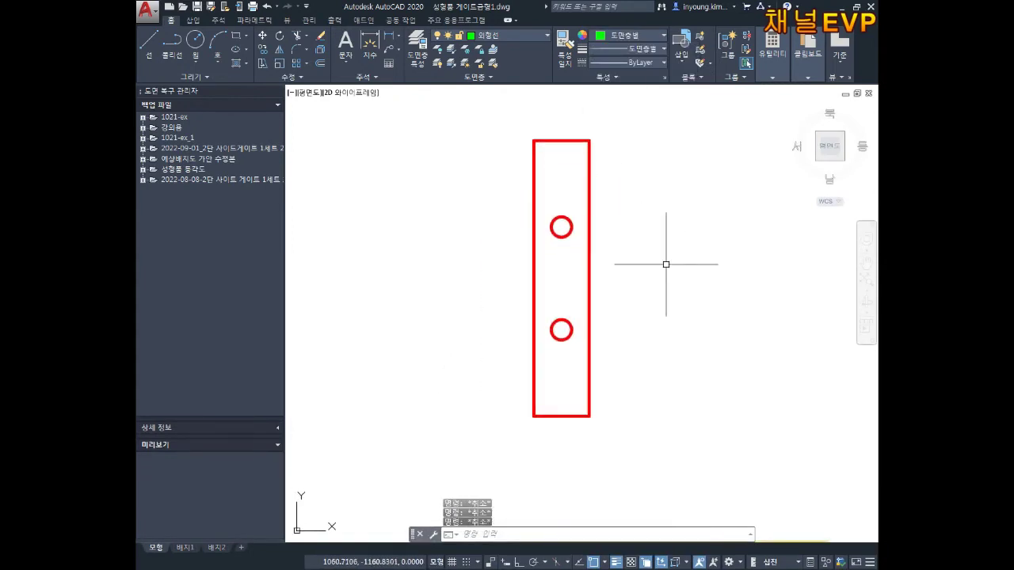
click(598, 534)
text(co)
Step: Copy the red plate and its holes, using the hole centre as base point
key(Return)
click(629, 106)
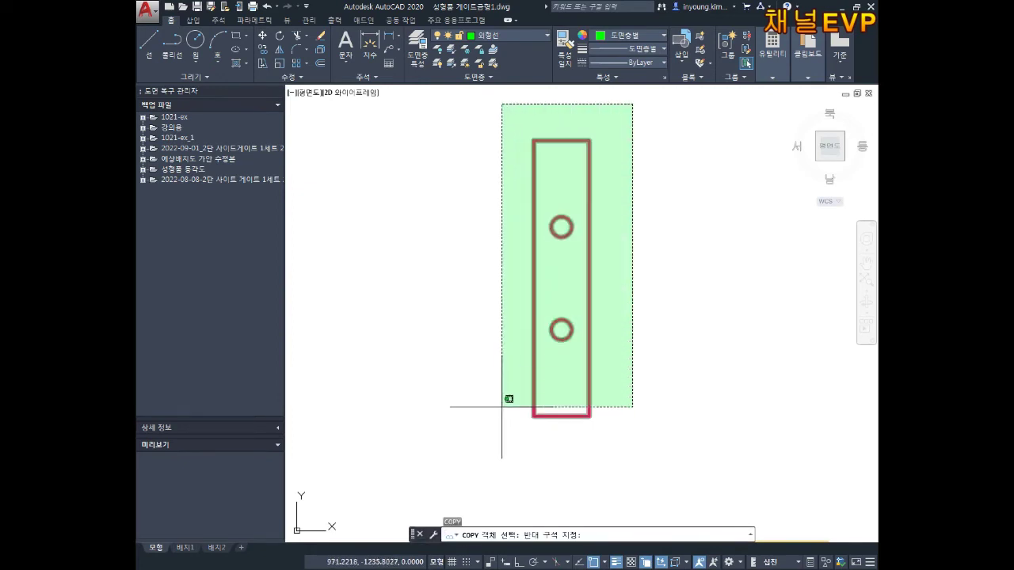
click(502, 397)
key(Return)
scroll(595, 199, up, 2)
scroll(595, 200, up, 2)
click(510, 267)
Step: Place the copy on the bolt hole centre, then end the copy command
scroll(489, 362, down, 5)
scroll(596, 251, down, 3)
scroll(597, 252, up, 3)
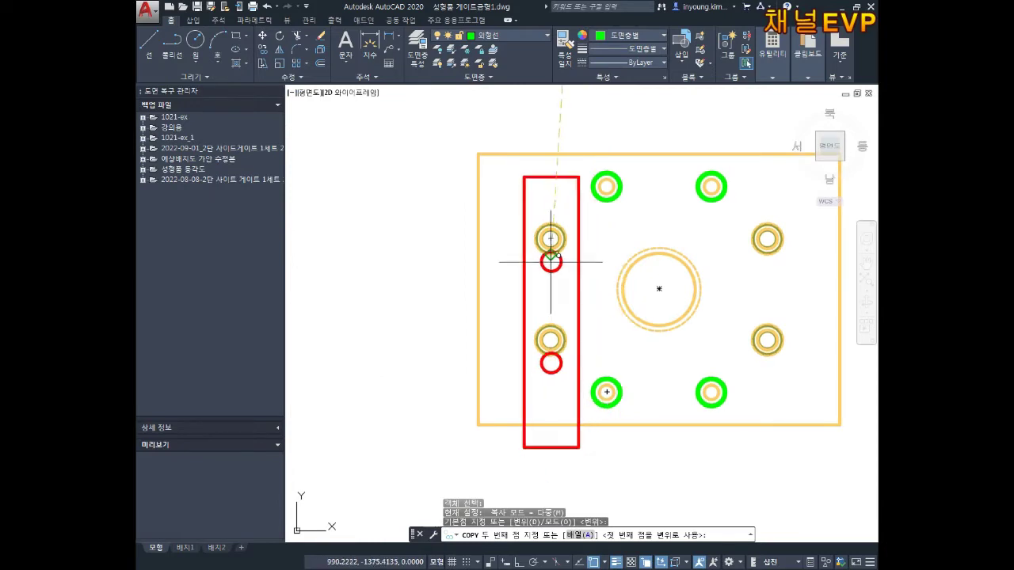
scroll(552, 267, up, 3)
scroll(552, 217, up, 4)
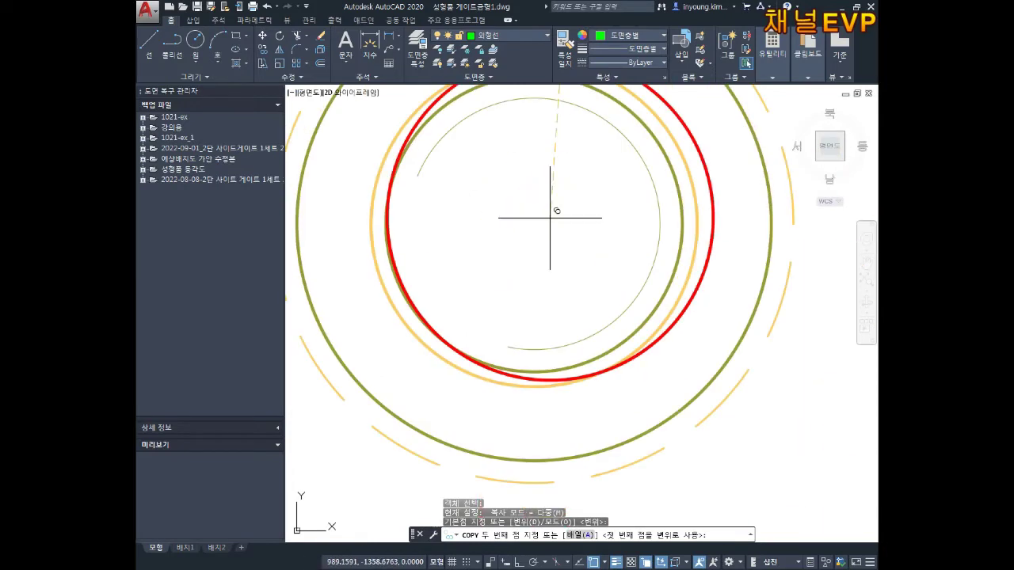
scroll(552, 296, down, 3)
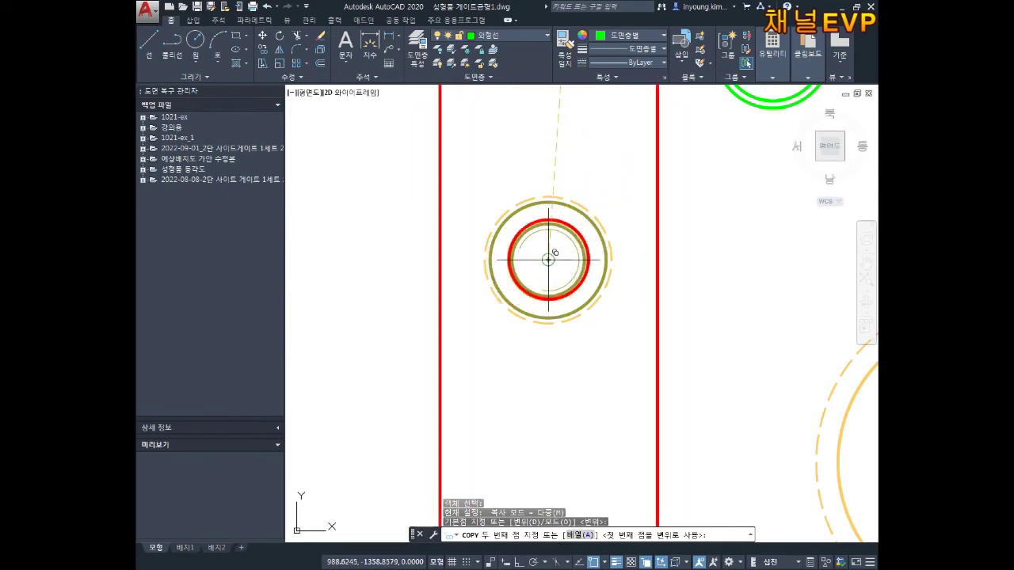
click(548, 259)
scroll(554, 309, up, 6)
mouse_move(547, 432)
middle_down()
mouse_move(570, 457)
mouse_move(613, 355)
middle_up()
middle_drag(695, 280, 476, 255)
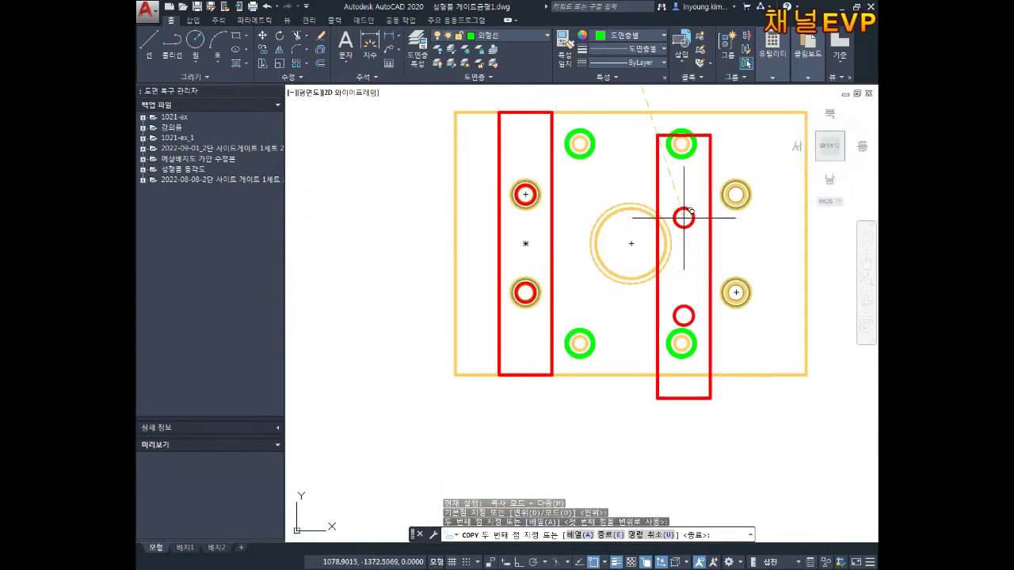
scroll(584, 272, up, 4)
scroll(557, 268, up, 1)
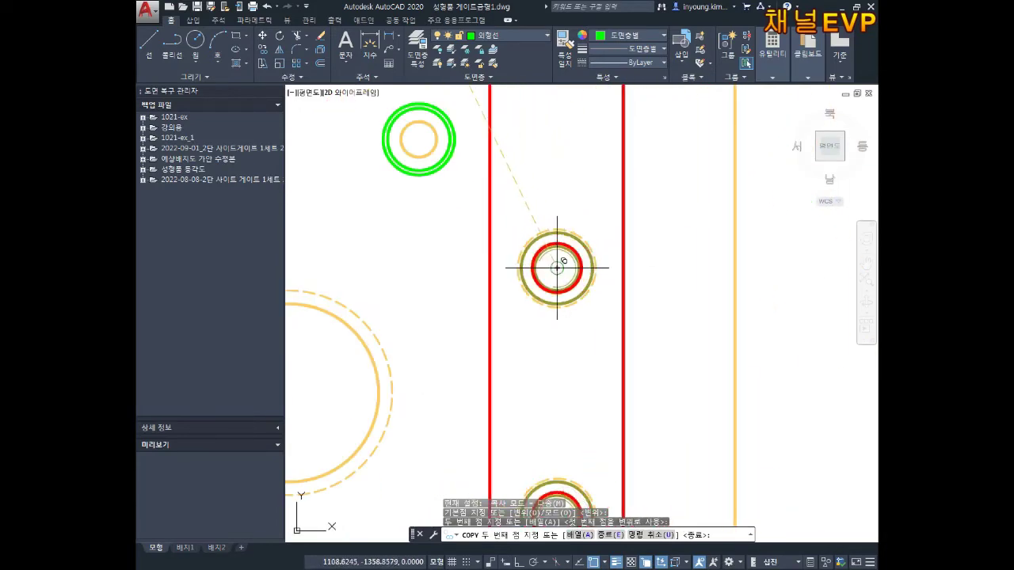
scroll(563, 270, down, 4)
key(Escape)
Step: Select the right red strip and the red circle in its upper hole
click(607, 250)
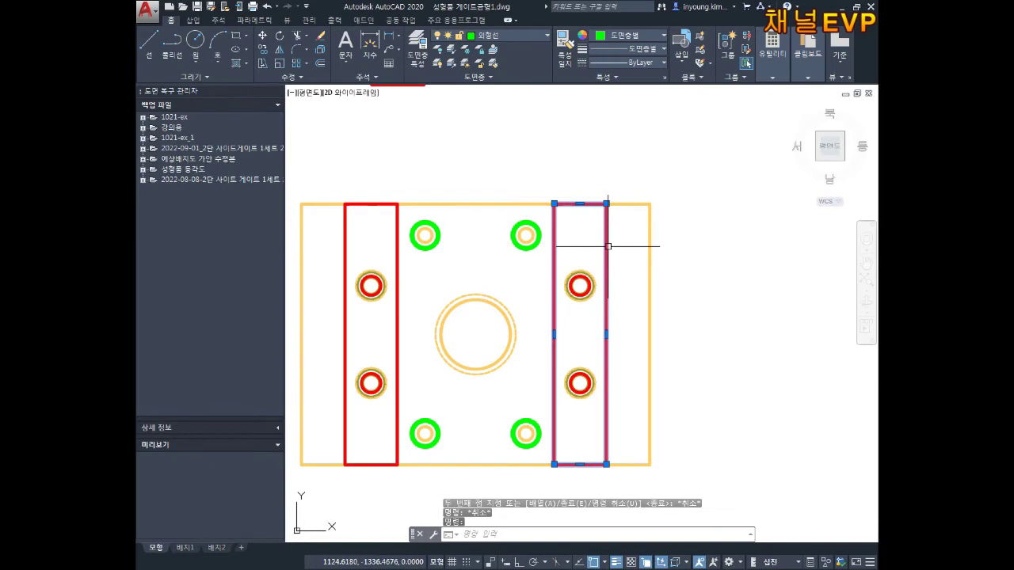
scroll(584, 285, up, 4)
scroll(583, 285, up, 4)
click(609, 206)
scroll(629, 202, down, 2)
scroll(610, 208, up, 4)
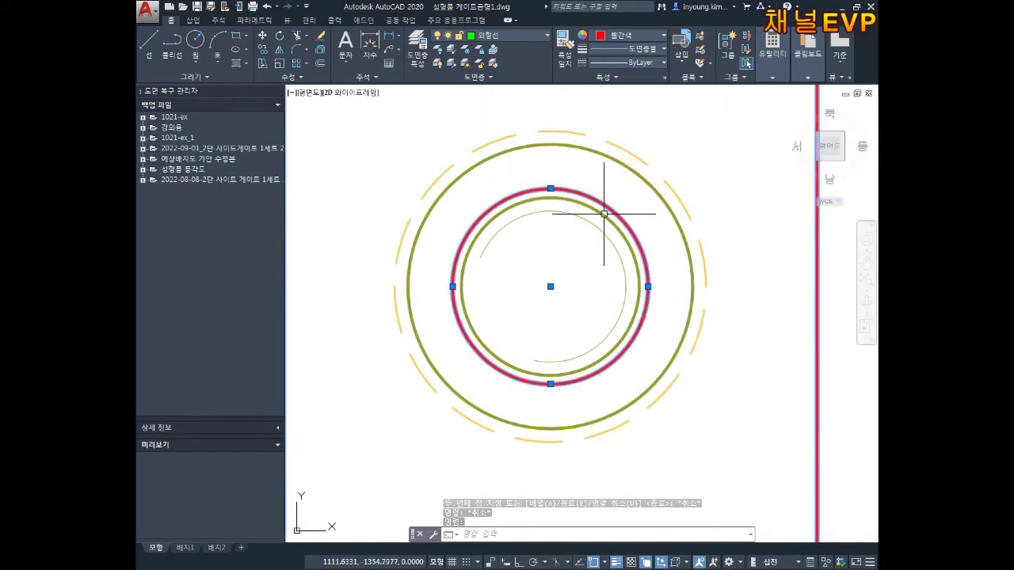
scroll(611, 206, up, 5)
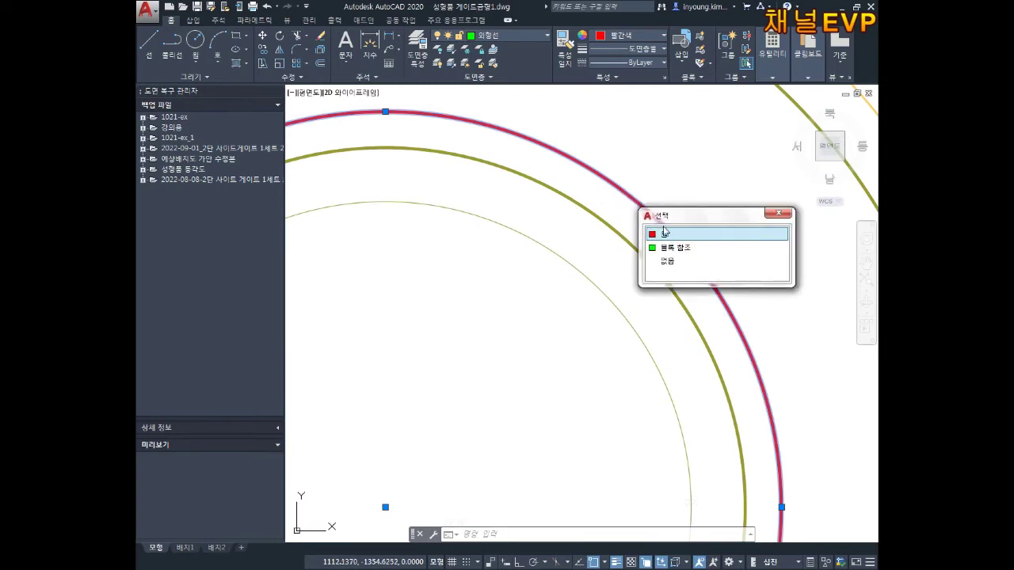
scroll(662, 257, down, 5)
scroll(662, 258, down, 3)
middle_drag(674, 158, 646, 362)
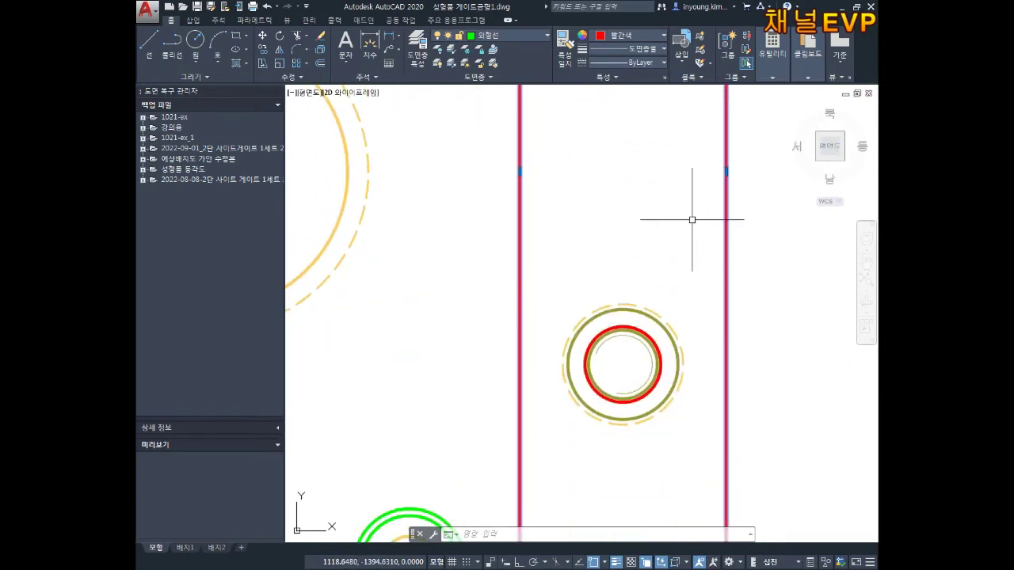
scroll(646, 324, down, 3)
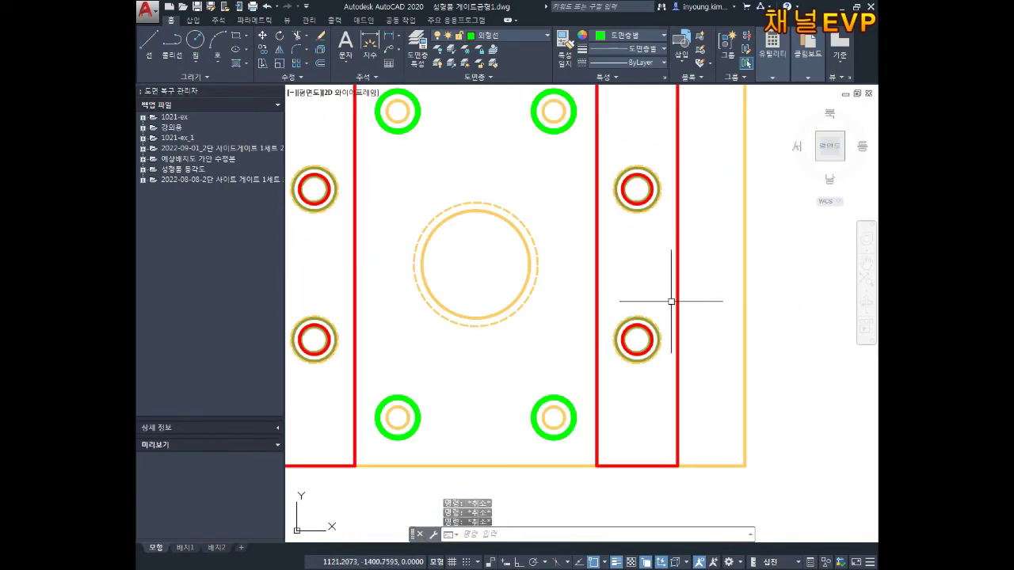
Step: Undo the last three operations with U and clear any pending command
text(u)
key(Return)
text(u)
key(Return)
text(u)
key(Return)
key(Escape)
key(Escape)
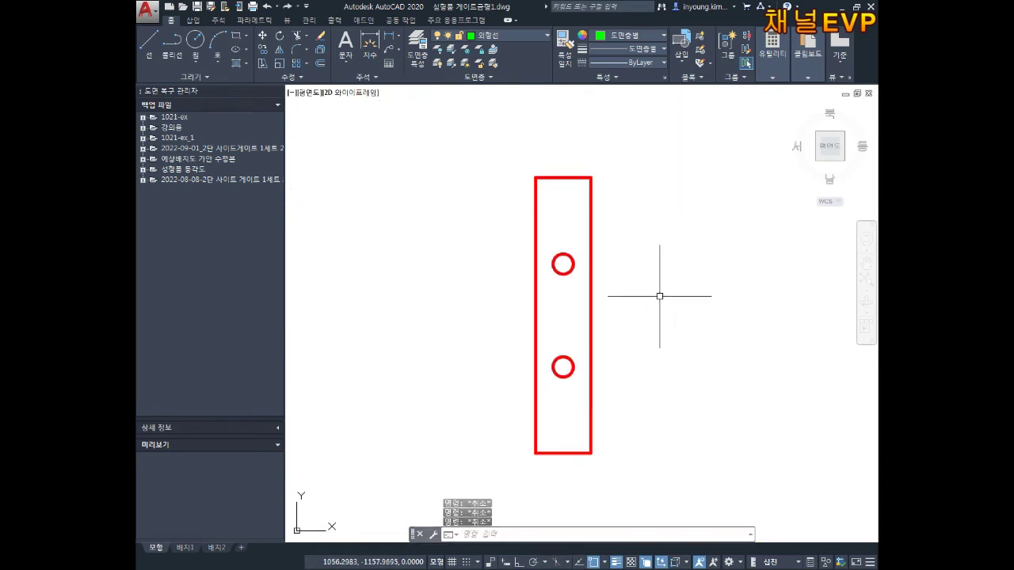
Step: Open the Block Definition dialog for the red strip with the B command
middle_drag(623, 270, 606, 250)
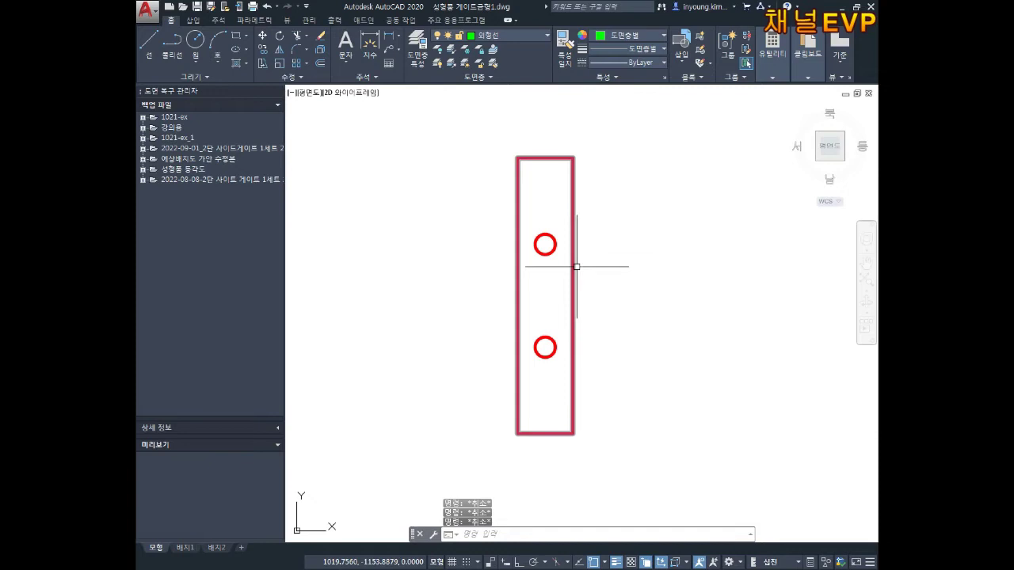
text(ㅂ)
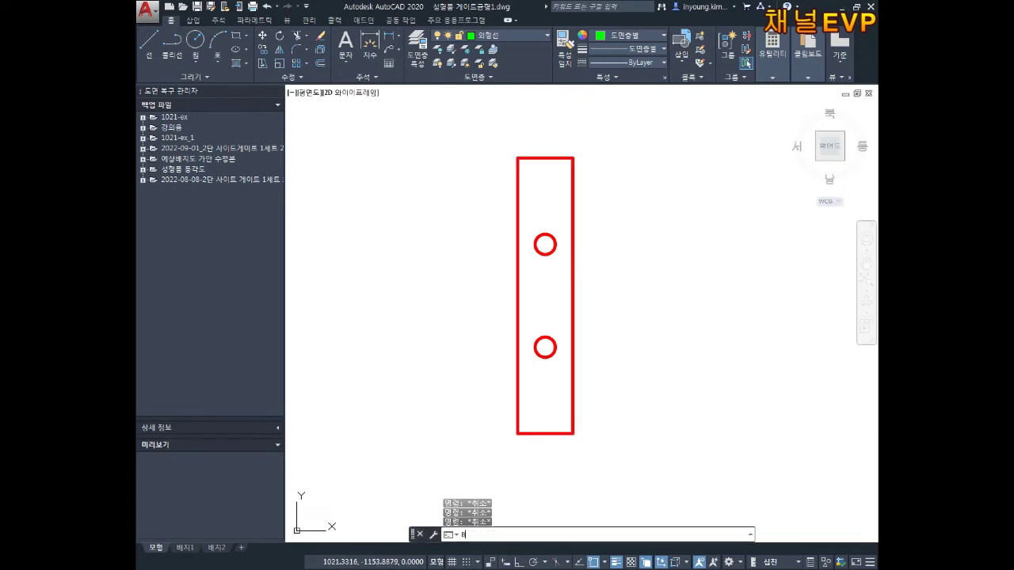
key(Return)
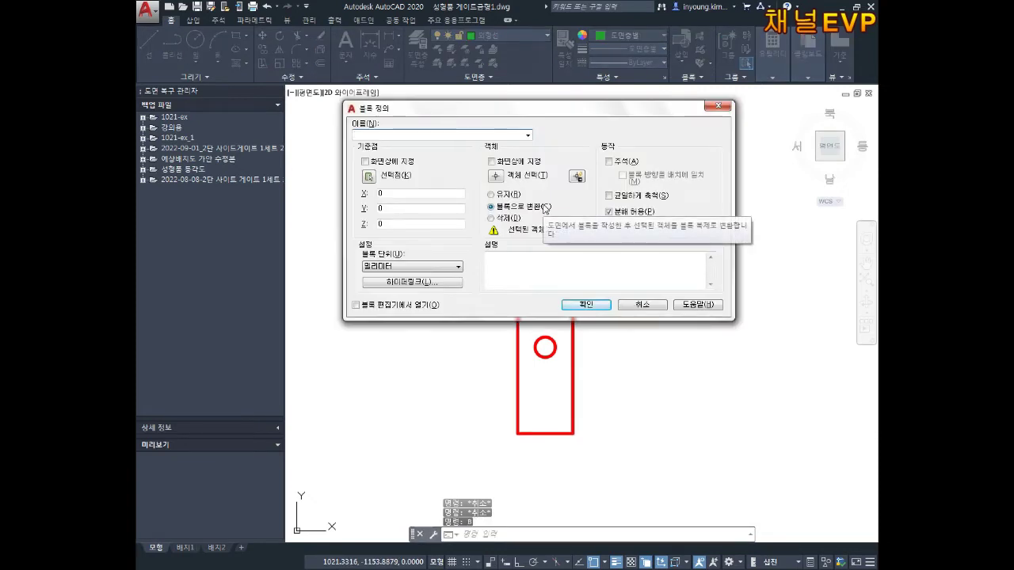
key(Escape)
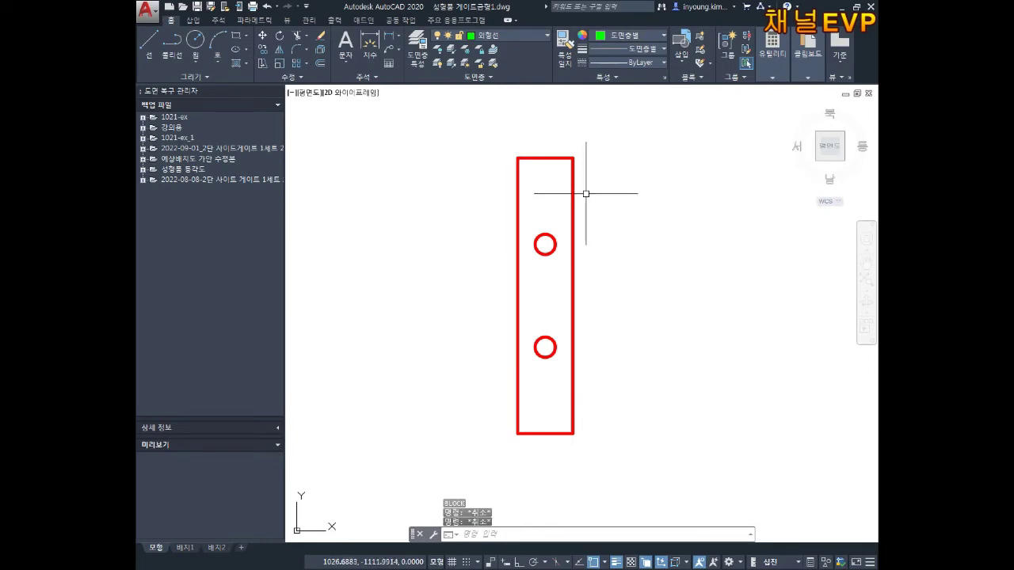
text(b)
key(BackSpace)
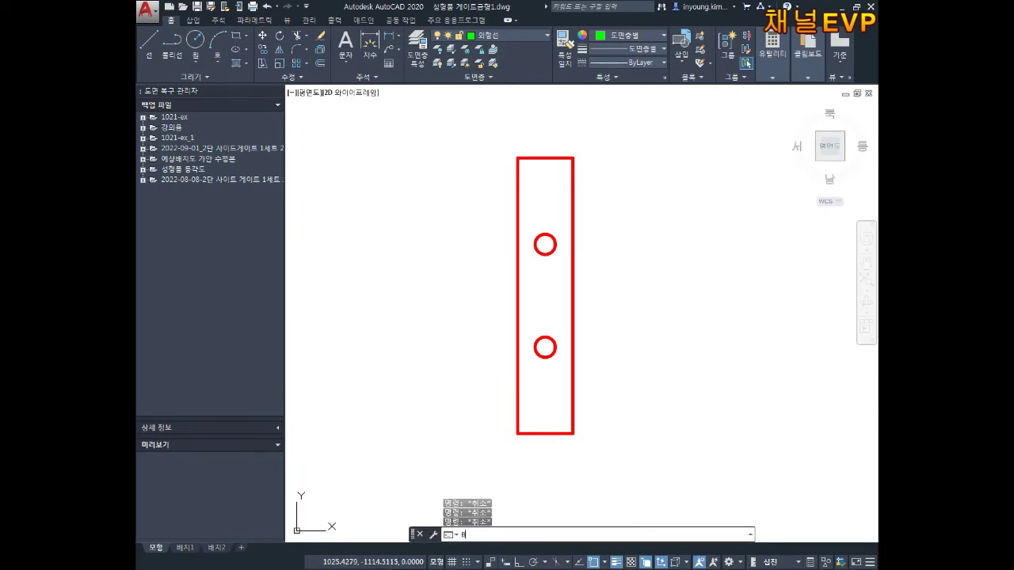
key(Return)
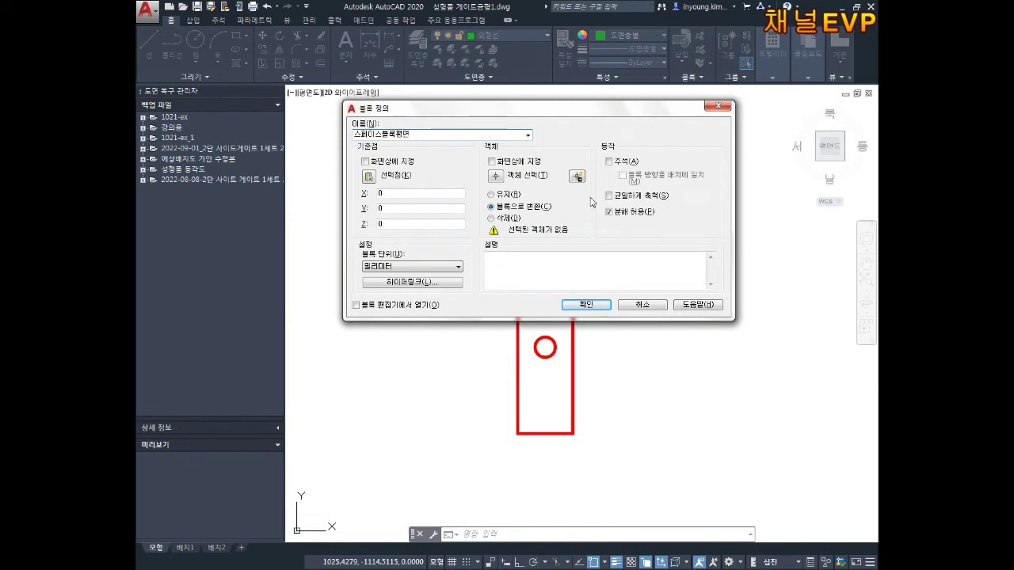
Step: Define block 스페이스블록평면 from the strip and two circles, based at the lower hole centre
click(368, 178)
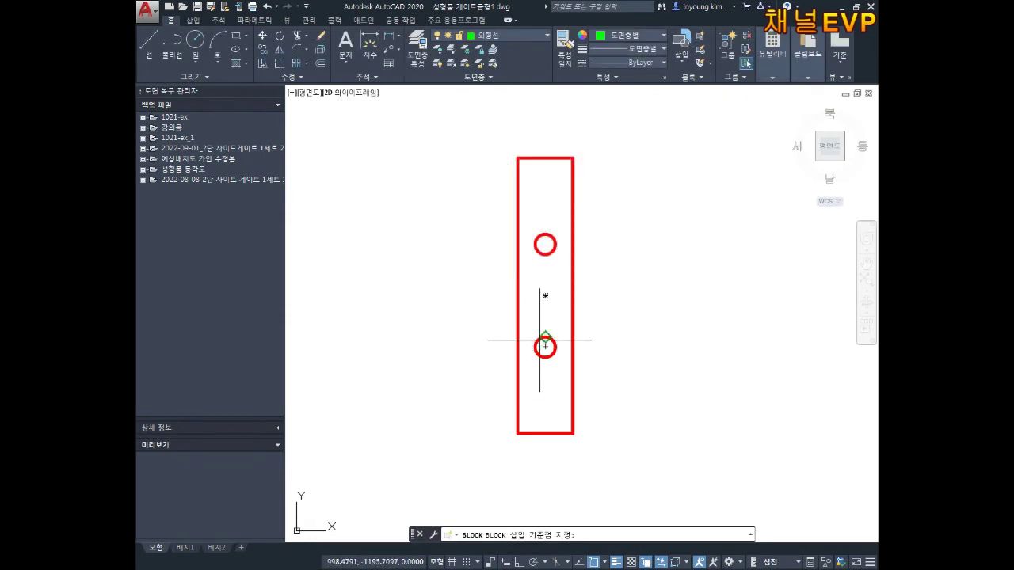
click(545, 347)
click(496, 176)
click(639, 119)
click(469, 441)
key(Return)
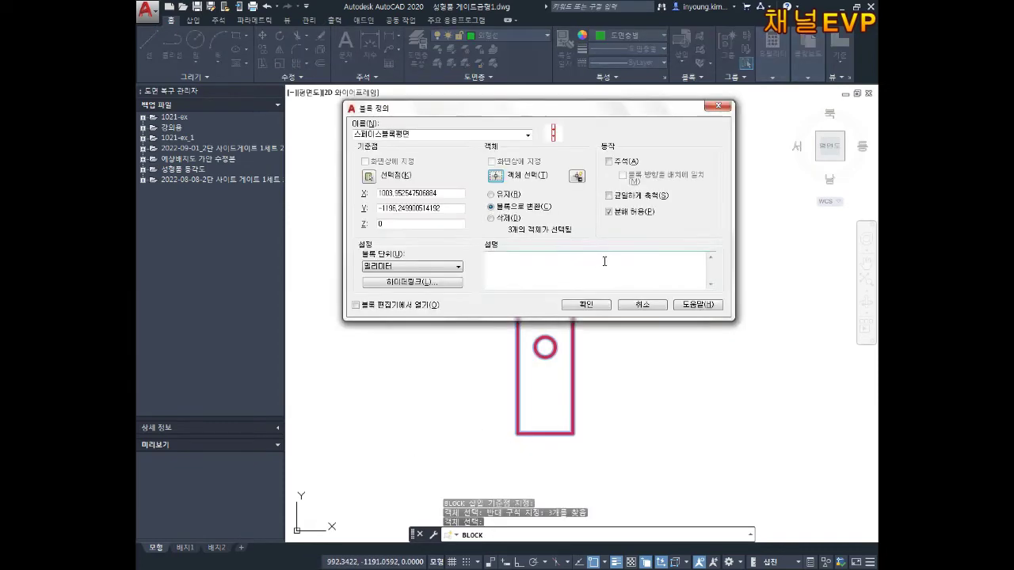
click(586, 305)
key(Escape)
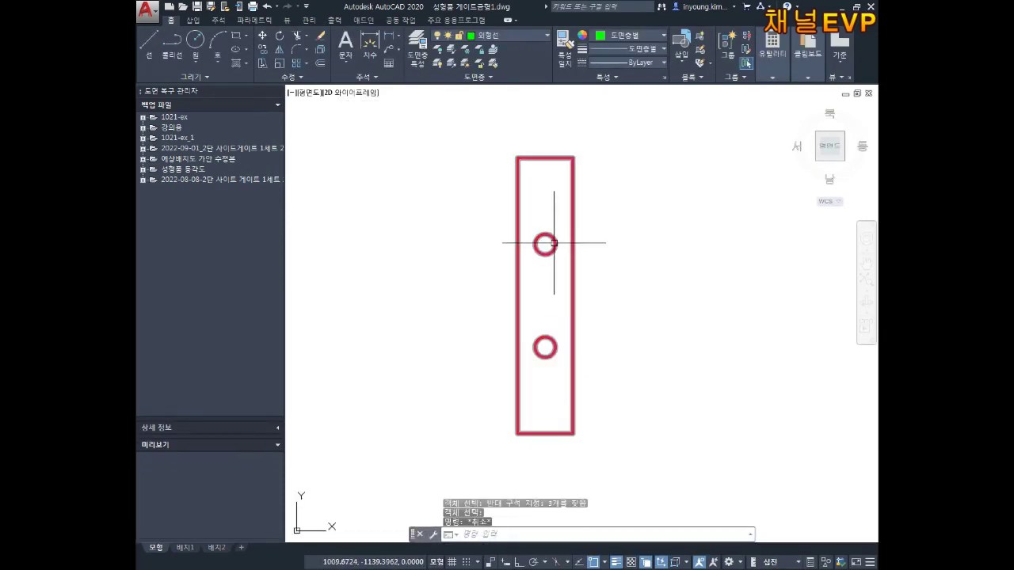
Step: Start copying the strip block, using the strip's hole as the base point
key(Escape)
key(Escape)
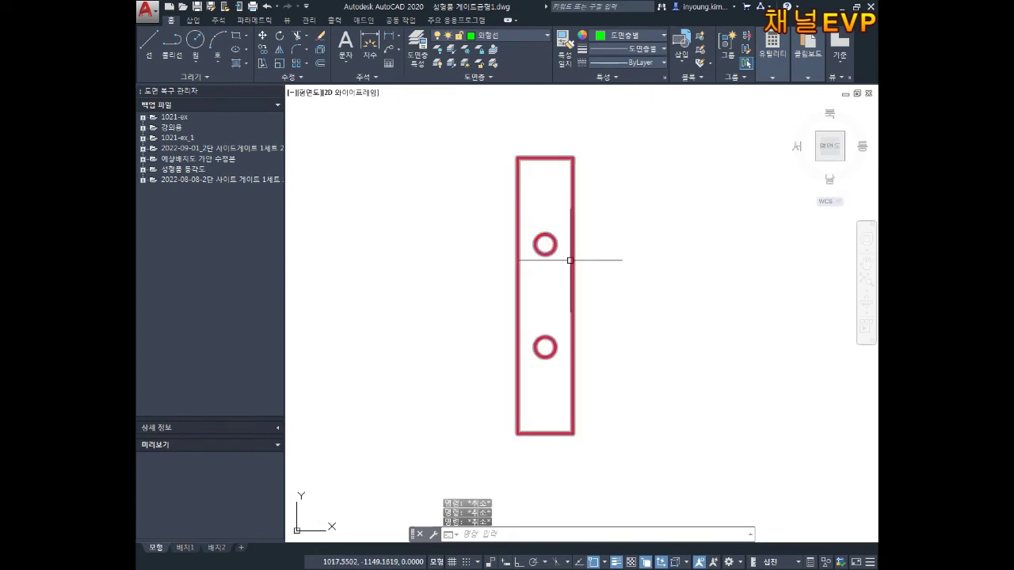
text(채)
key(Return)
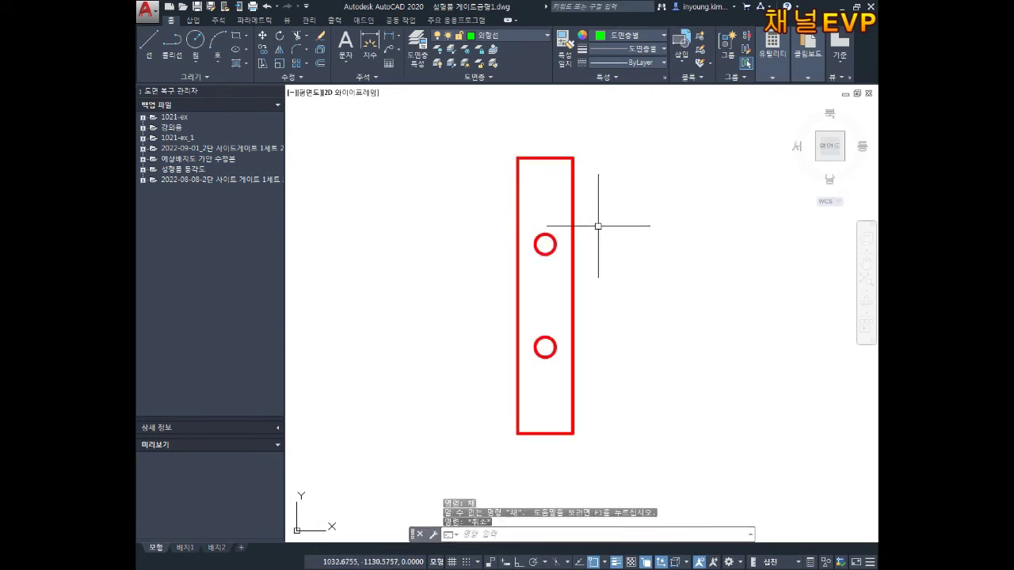
text(co)
key(Return)
click(598, 221)
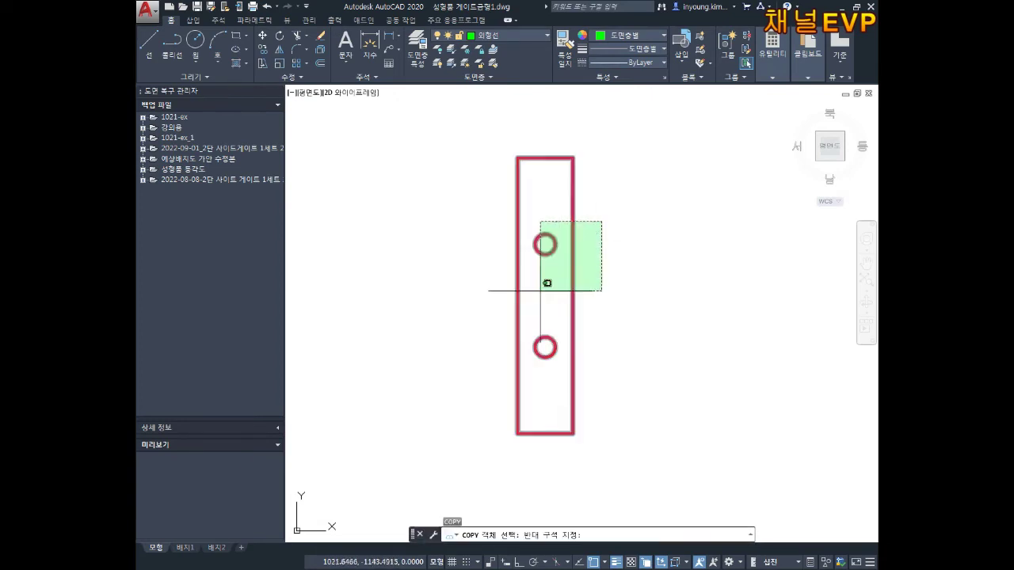
click(539, 287)
key(Return)
scroll(538, 254, up, 6)
click(569, 208)
scroll(330, 401, down, 5)
scroll(525, 344, down, 2)
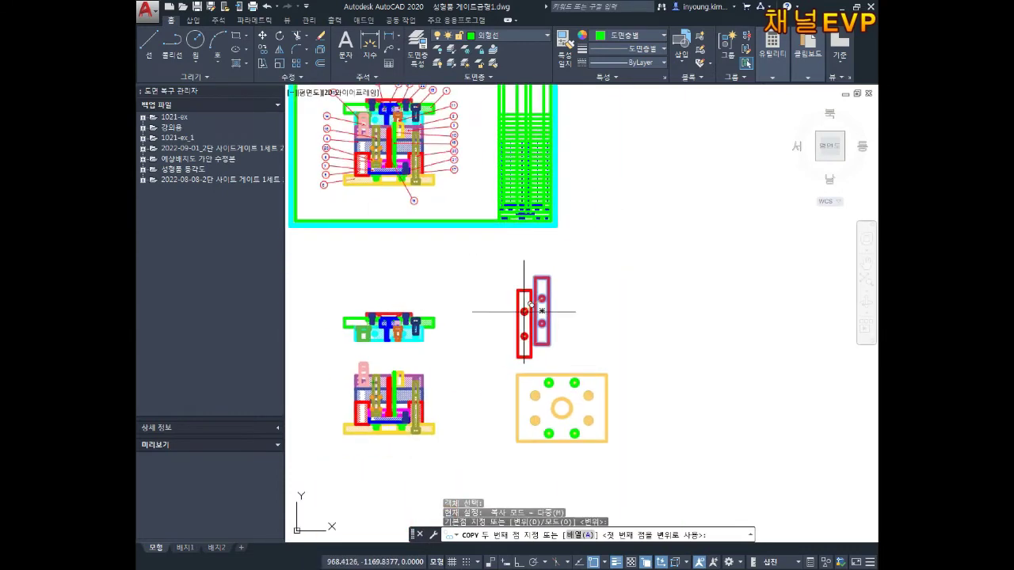
scroll(536, 401, up, 5)
scroll(569, 366, up, 3)
Step: Place the strip copy onto the plate's right-hand bolt holes
click(499, 374)
scroll(475, 357, down, 2)
middle_drag(540, 372, 595, 359)
click(581, 351)
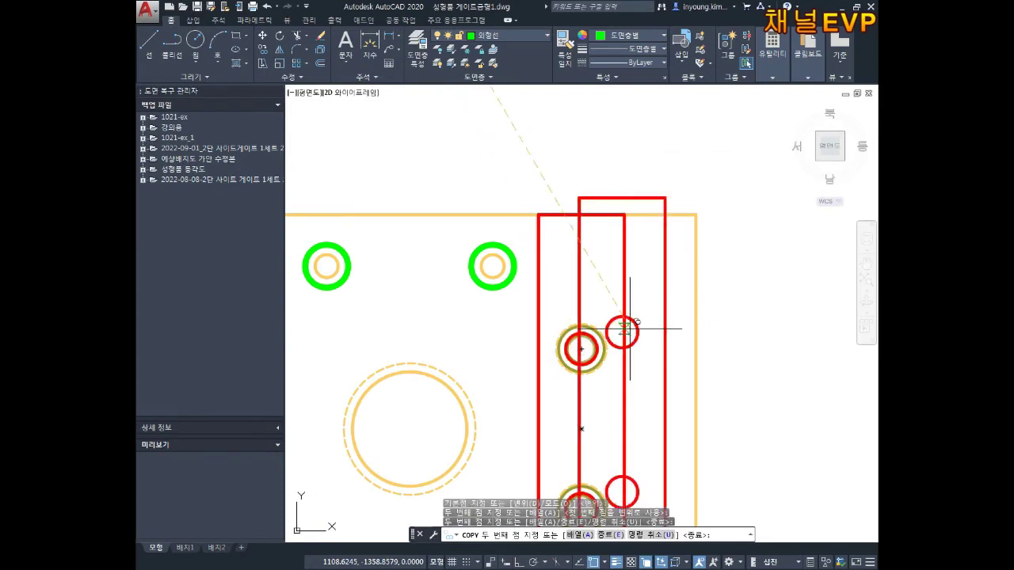
scroll(713, 325, down, 2)
scroll(733, 325, down, 1)
key(Escape)
Step: Erase the loose strip above the plate and start a new block definition with B
middle_drag(587, 258, 596, 310)
key(Escape)
key(Escape)
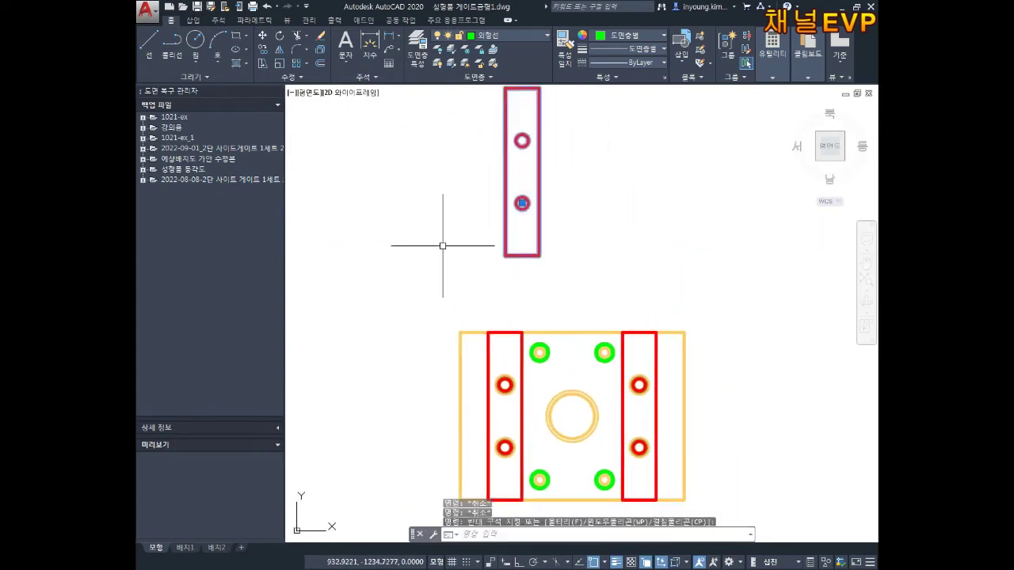
click(548, 233)
key(Delete)
scroll(536, 256, up, 3)
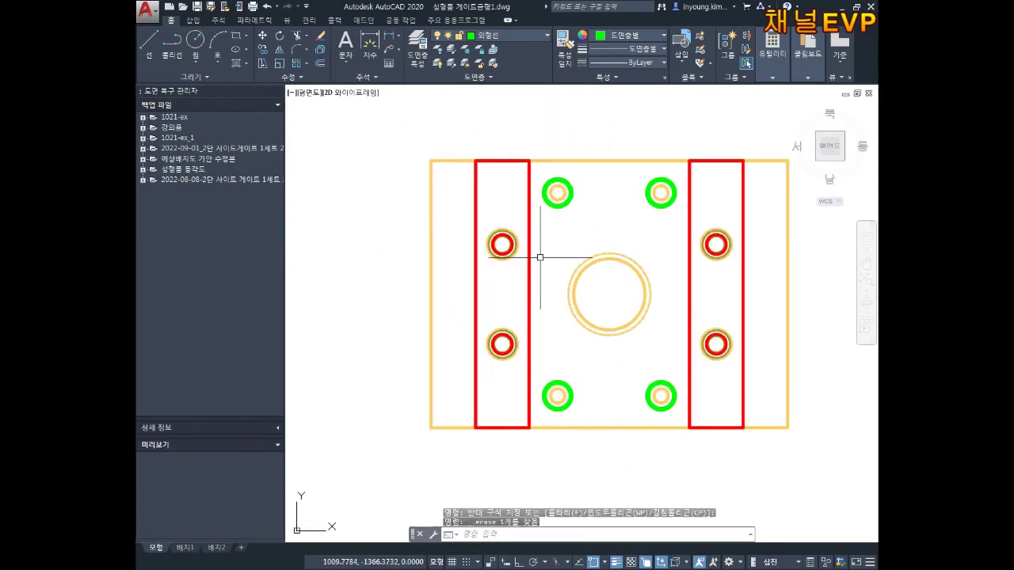
key(Escape)
text(B)
key(Return)
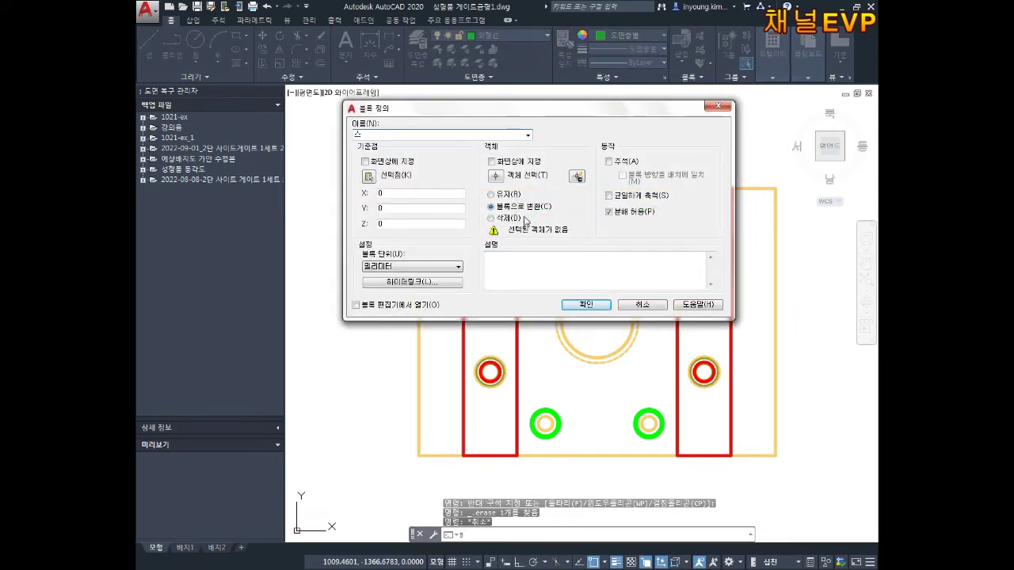
Step: Combine the left and right red strips into block 스페이스블록평면2EA, based on the left strip
text(볼)
text(블록평면2EA)
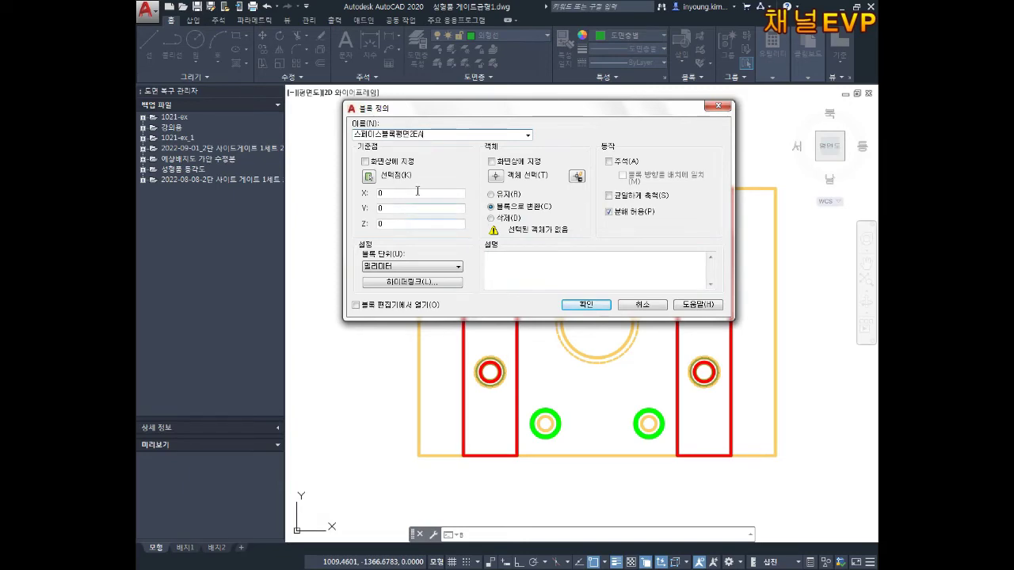
click(369, 177)
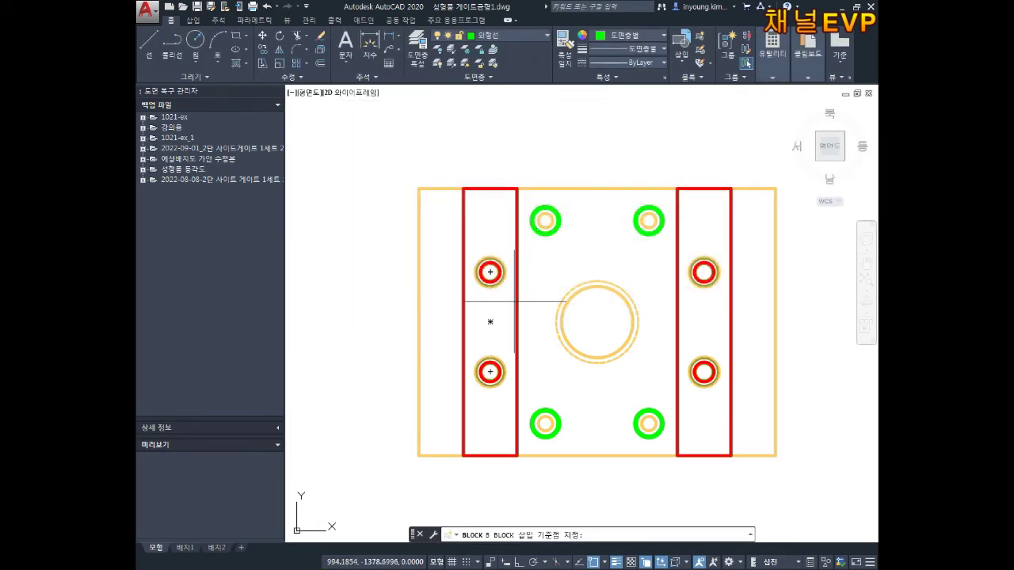
click(491, 322)
click(519, 175)
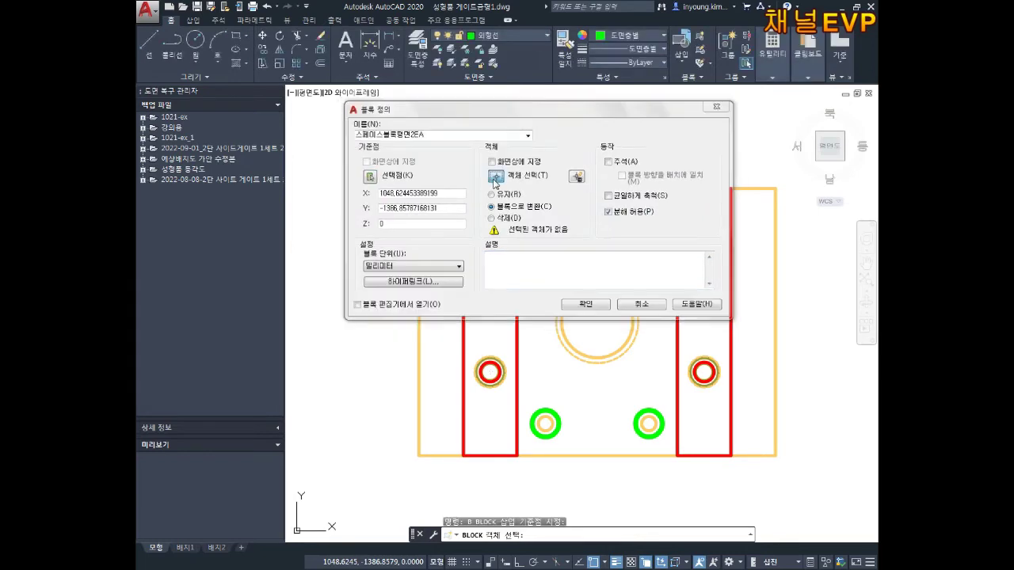
click(517, 334)
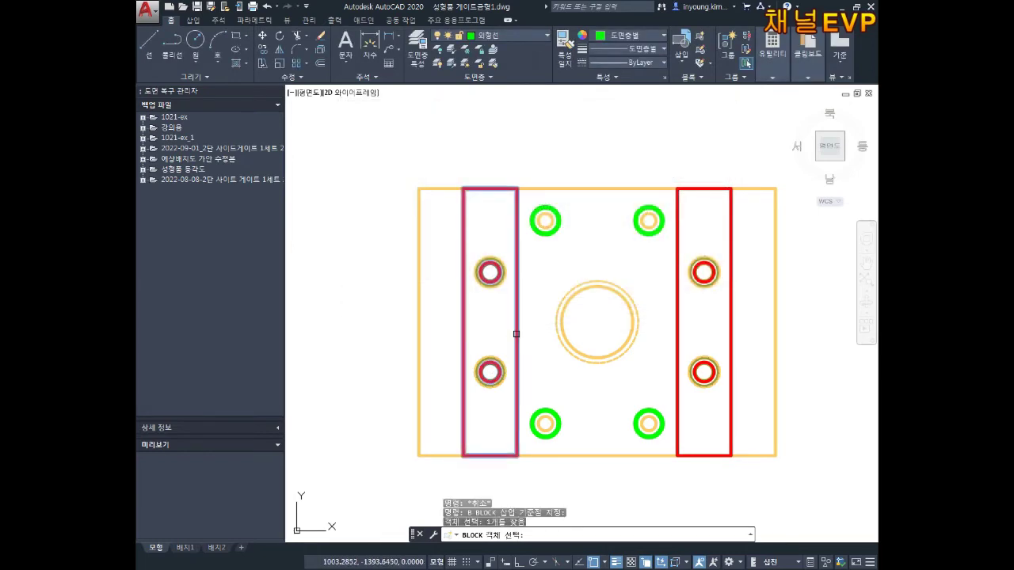
click(676, 332)
key(Return)
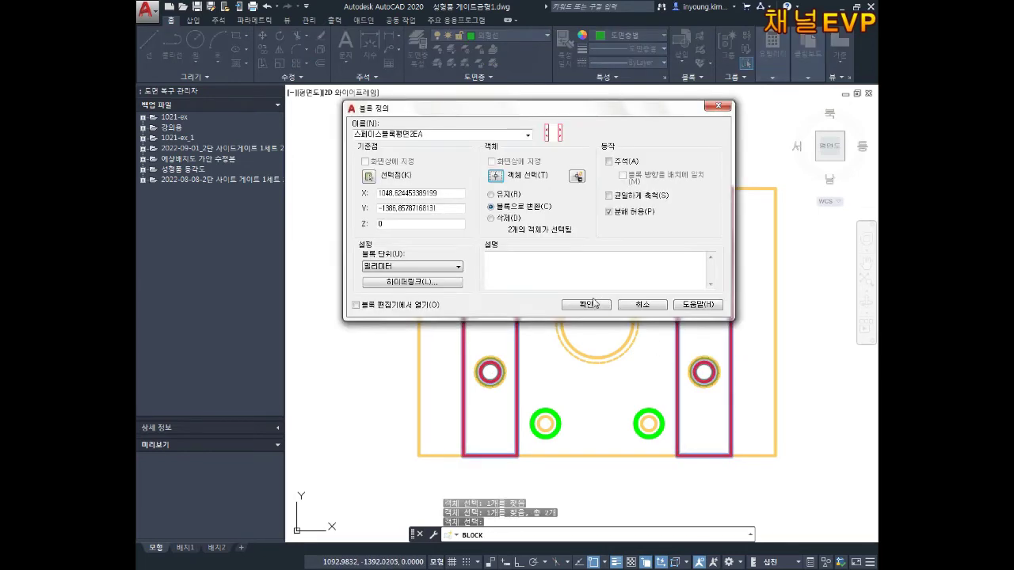
click(593, 304)
middle_drag(588, 315, 561, 305)
key(Escape)
key(Escape)
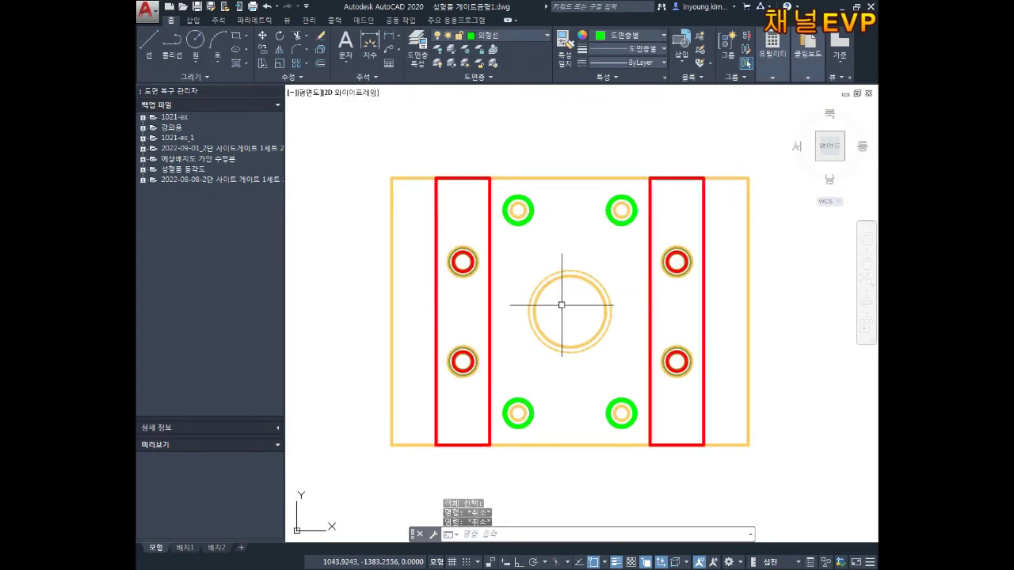
key(Return)
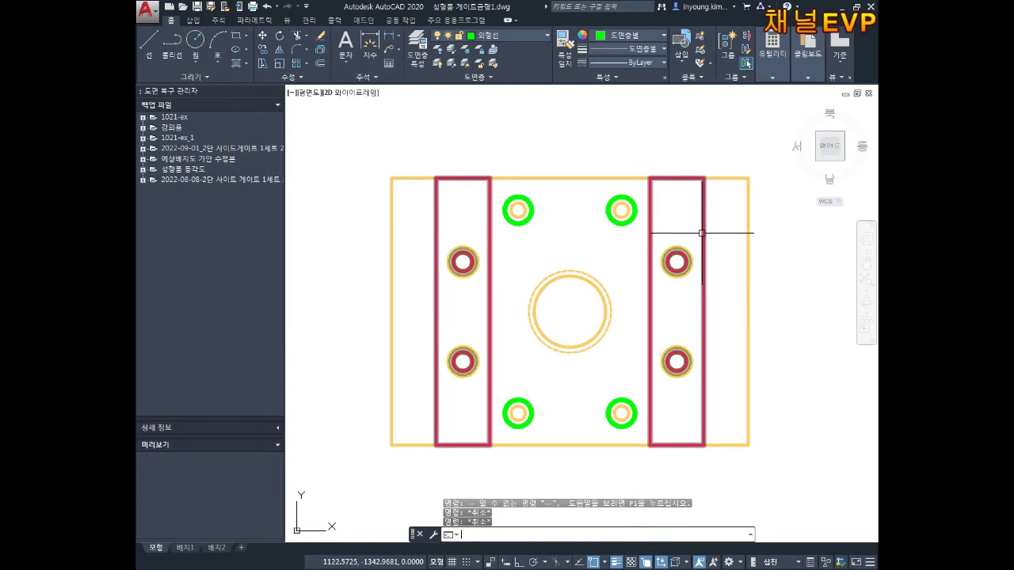
text(m)
key(space)
click(701, 233)
key(Return)
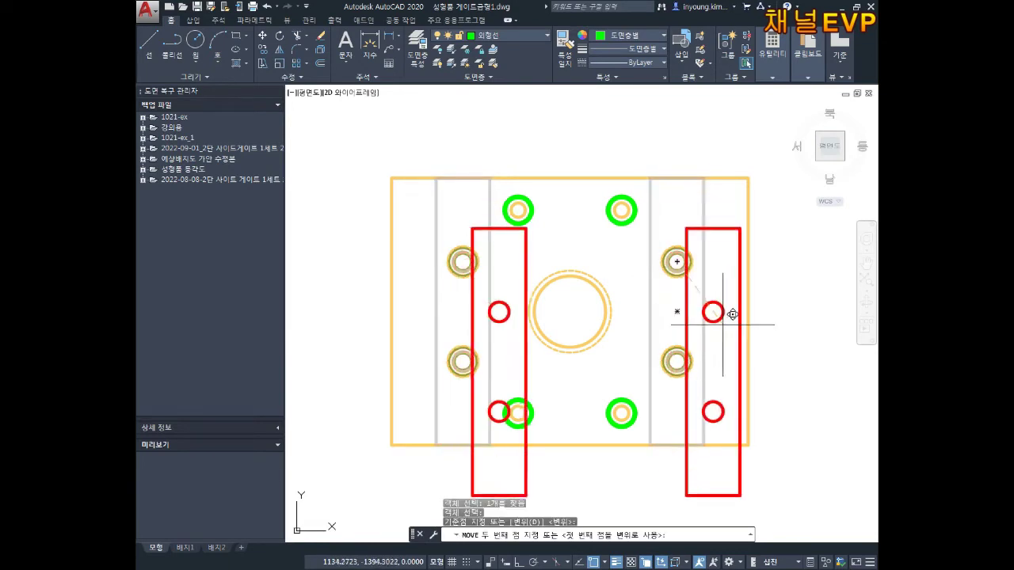
scroll(709, 313, down, 5)
click(640, 235)
click(715, 264)
scroll(686, 266, up, 4)
key(Escape)
key(Escape)
key(Escape)
text(u)
key(Return)
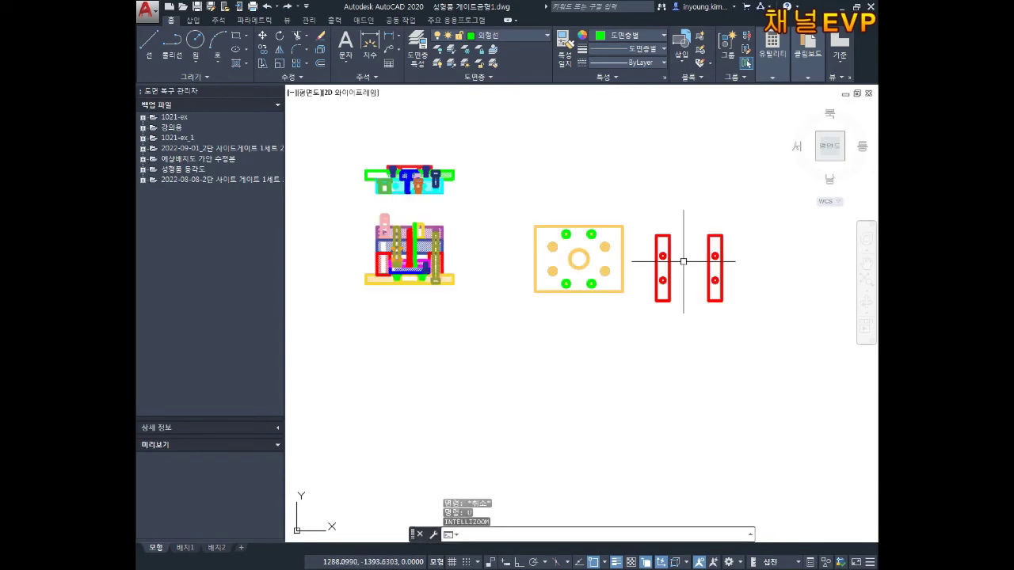
key(Return)
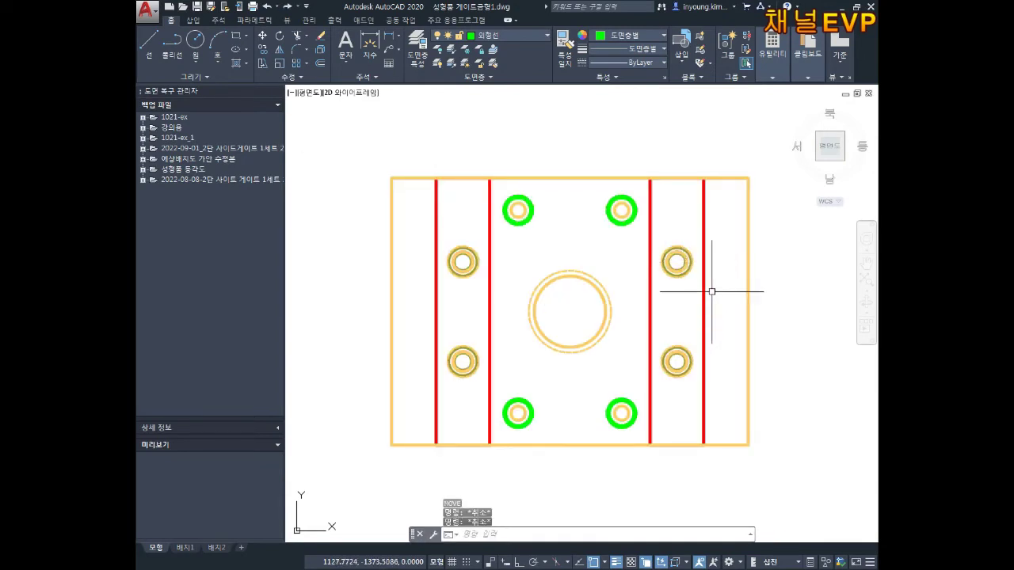
scroll(670, 283, down, 2)
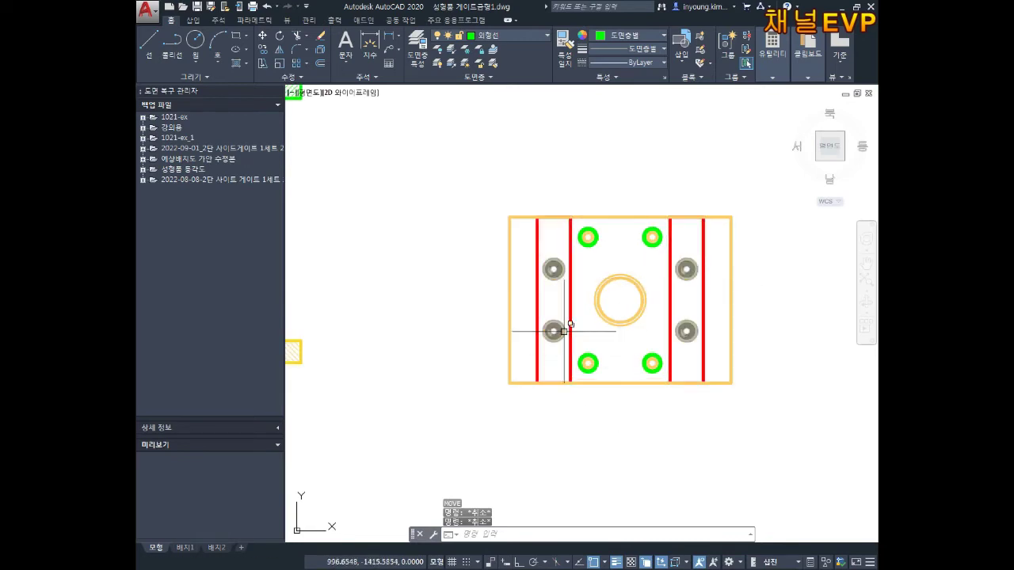
middle_drag(477, 357, 569, 329)
key(Escape)
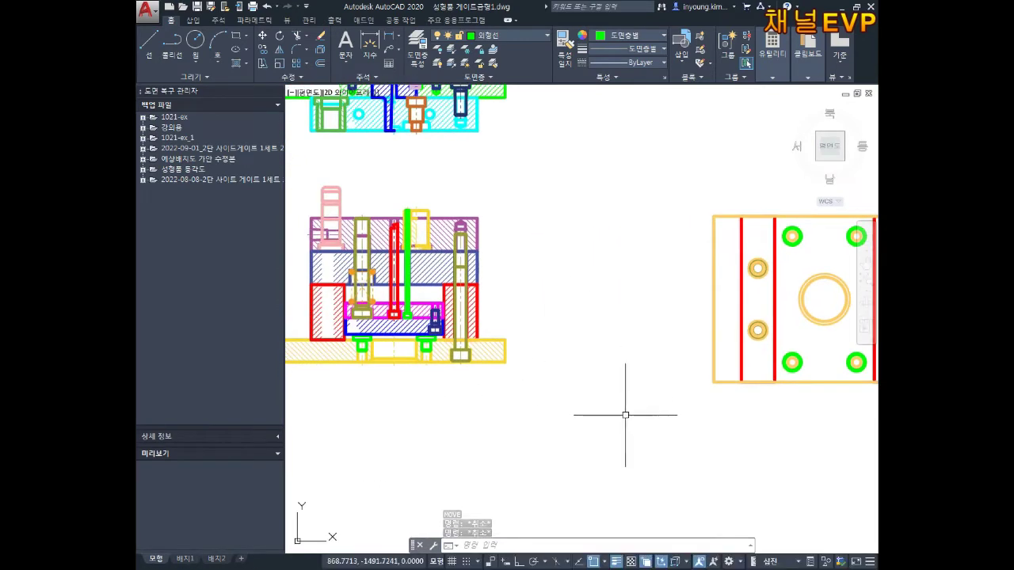
mouse_move(644, 336)
middle_down()
mouse_move(570, 331)
mouse_move(587, 341)
mouse_move(590, 323)
mouse_move(570, 372)
middle_up()
Step: Copy the sheet 7 plate view out as a separate duplicate
scroll(594, 344, down, 2)
scroll(587, 341, up, 2)
scroll(611, 306, down, 2)
scroll(615, 312, down, 2)
scroll(655, 308, up, 1)
mouse_move(821, 281)
middle_down()
mouse_move(684, 276)
mouse_move(602, 317)
mouse_move(621, 279)
middle_up()
scroll(607, 312, up, 5)
text(co)
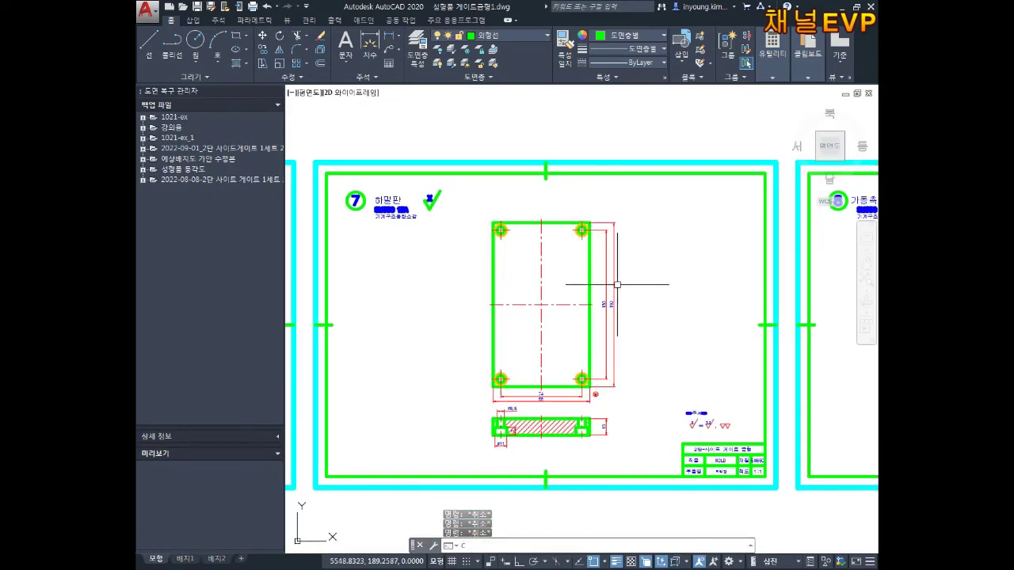
key(Return)
click(643, 197)
click(472, 403)
key(Return)
click(493, 393)
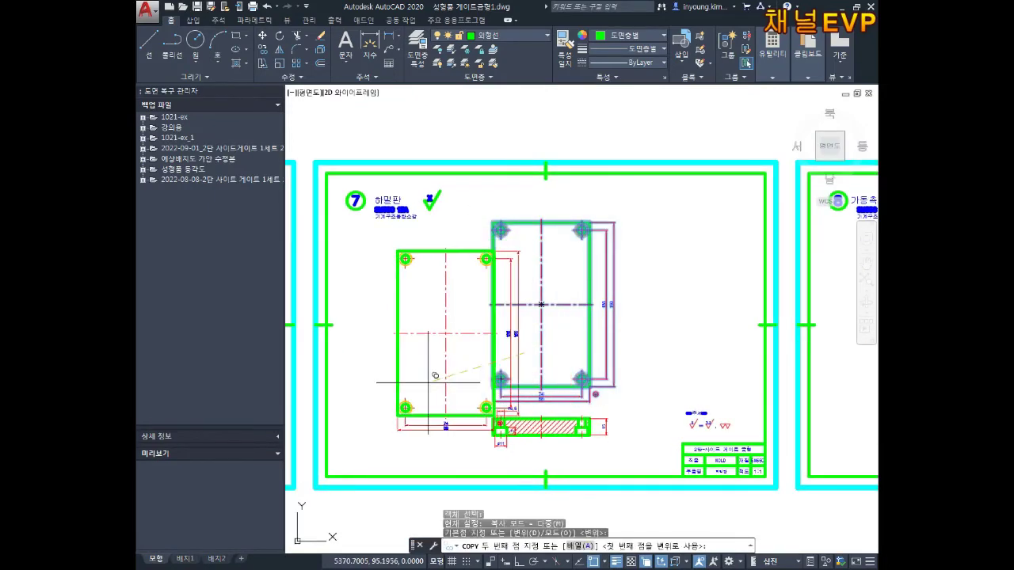
scroll(618, 310, down, 5)
scroll(708, 204, down, 2)
scroll(582, 261, up, 2)
scroll(581, 260, up, 3)
scroll(582, 284, up, 4)
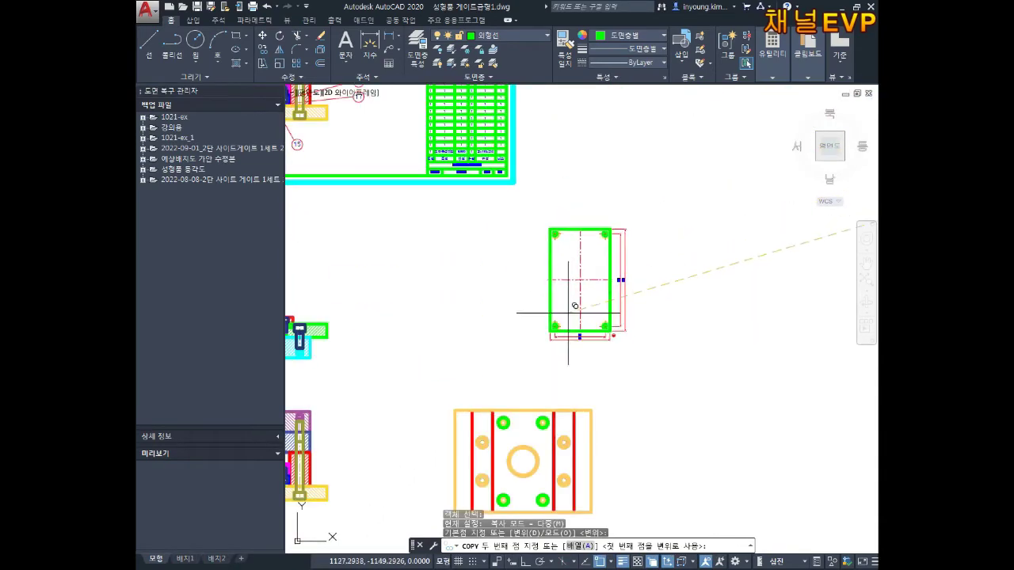
key(Escape)
Step: Erase the copy's right-side lines and its bottom dimensions, including the 74 dimension
scroll(626, 282, up, 4)
click(642, 136)
click(565, 347)
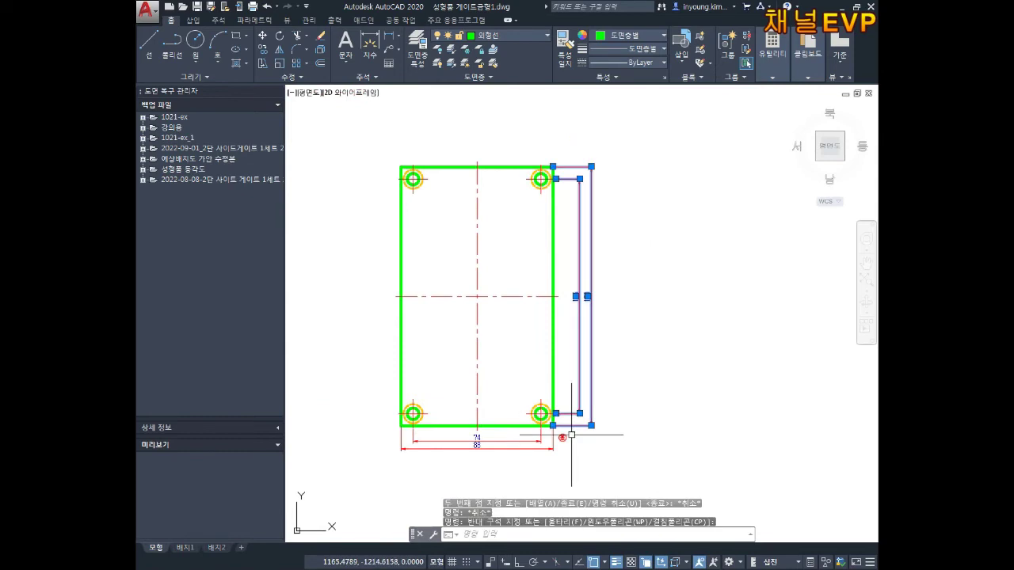
key(Delete)
click(625, 355)
click(562, 453)
click(578, 446)
click(423, 456)
scroll(437, 404, up, 4)
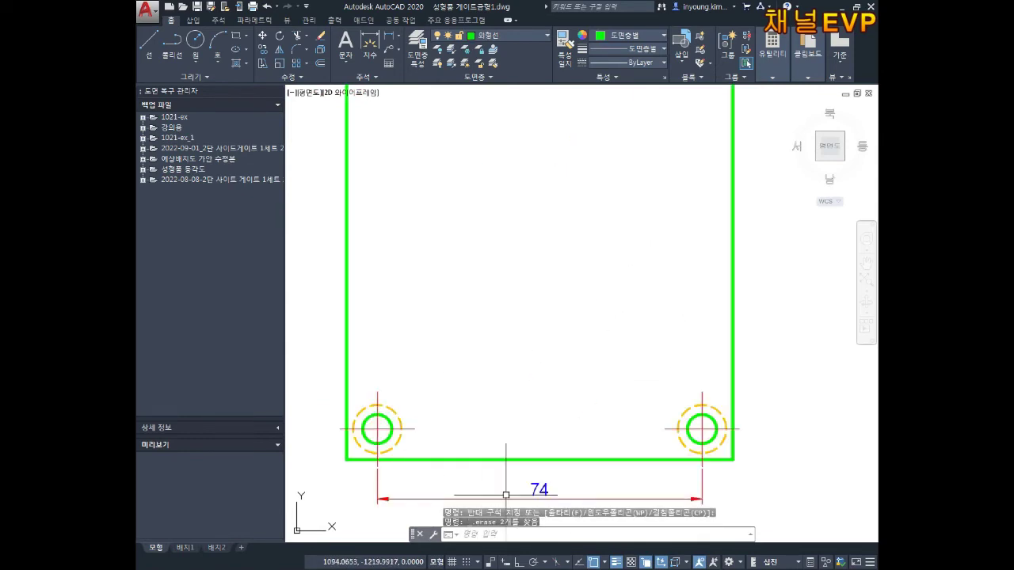
click(541, 471)
key(Delete)
scroll(379, 435, up, 4)
Step: Delete the centre lines of all four corner holes on the copy
click(353, 404)
key(Delete)
scroll(397, 396, down, 2)
middle_drag(729, 406, 625, 394)
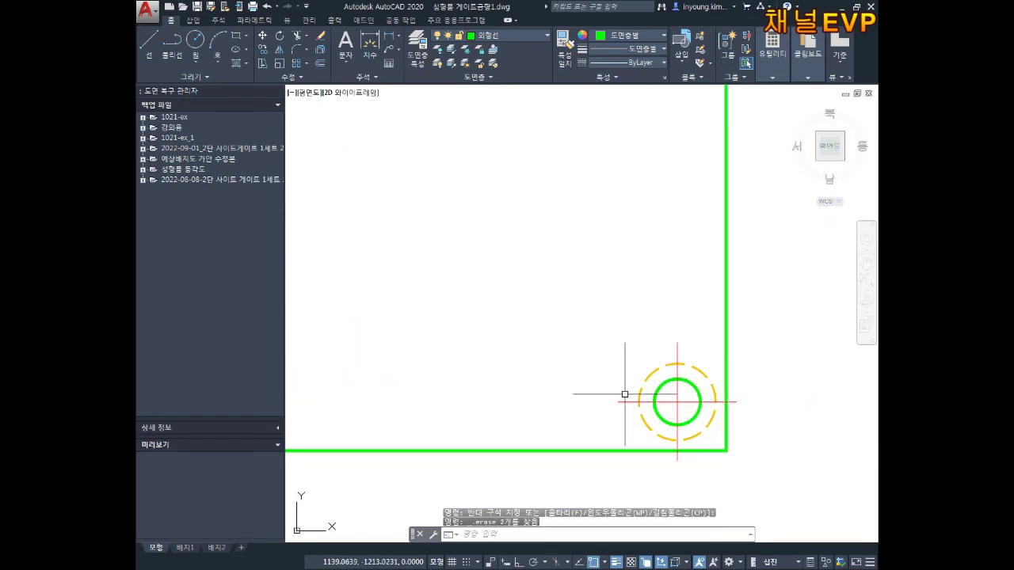
click(678, 390)
key(Delete)
scroll(664, 379, down, 2)
scroll(665, 333, down, 2)
scroll(670, 267, up, 2)
scroll(670, 267, down, 2)
scroll(654, 253, up, 3)
click(623, 271)
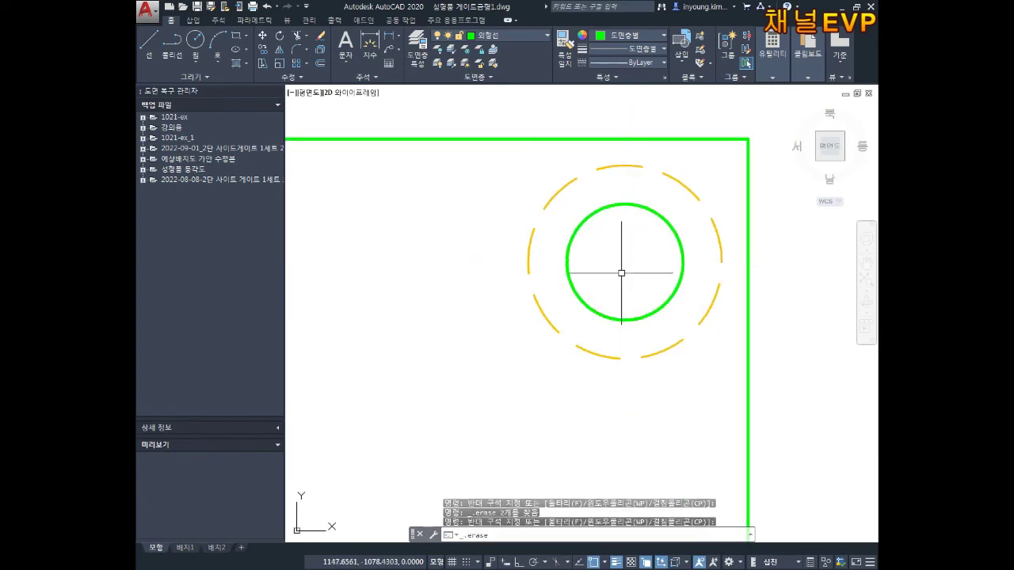
key(Delete)
scroll(621, 272, down, 2)
middle_drag(797, 312, 736, 290)
scroll(433, 294, up, 2)
middle_drag(432, 295, 504, 309)
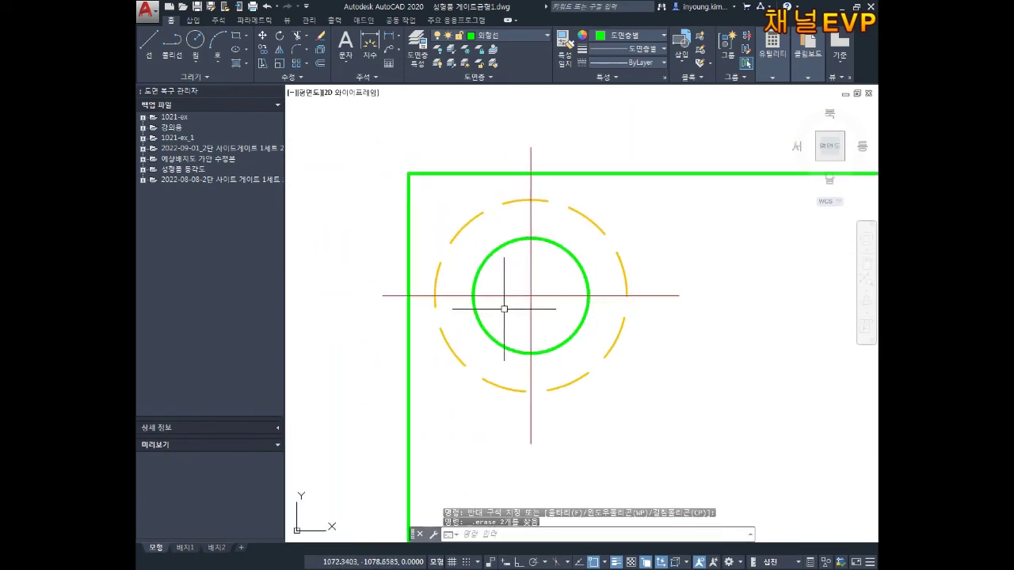
click(531, 290)
key(Delete)
Step: Set the whole copied plate outline and its holes to Blue
scroll(547, 301, down, 3)
scroll(562, 319, down, 1)
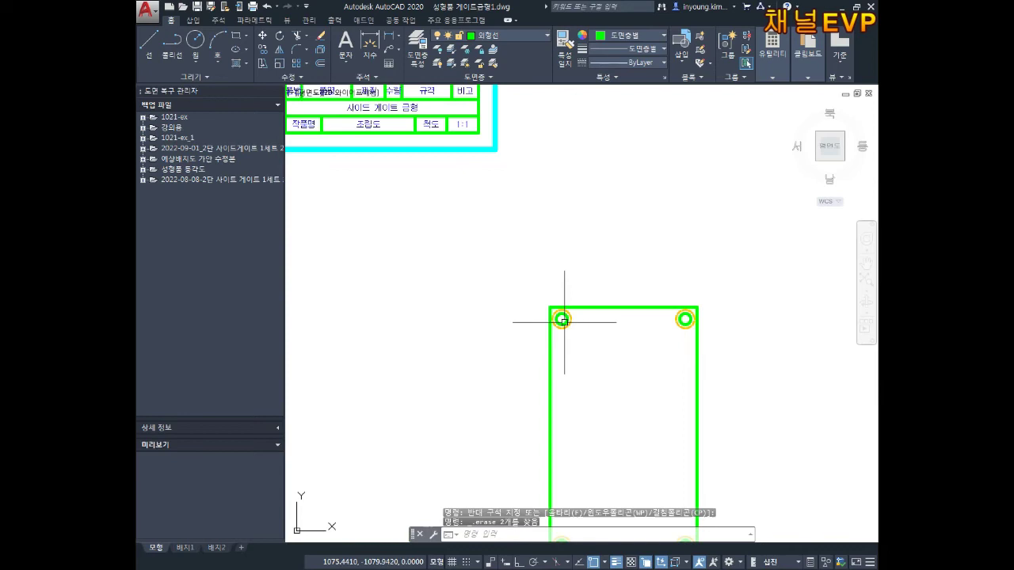
scroll(587, 331, down, 3)
mouse_move(593, 346)
middle_down()
mouse_move(591, 267)
mouse_move(584, 274)
mouse_move(568, 308)
mouse_move(629, 287)
middle_up()
scroll(577, 302, up, 4)
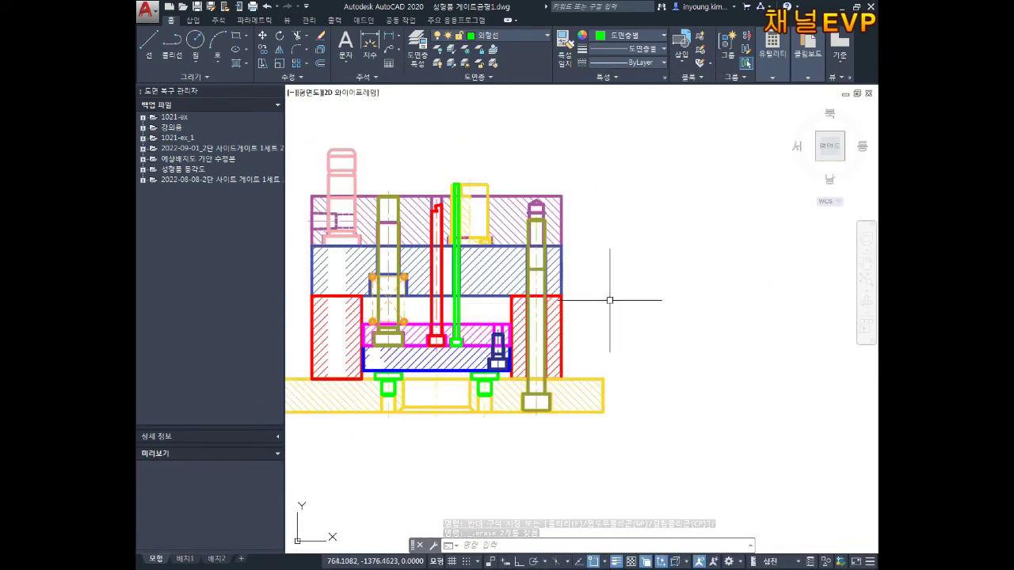
middle_drag(615, 306, 650, 237)
scroll(588, 297, down, 2)
mouse_move(589, 296)
middle_down()
mouse_move(554, 238)
mouse_move(509, 341)
middle_up()
scroll(555, 238, down, 2)
scroll(586, 308, up, 4)
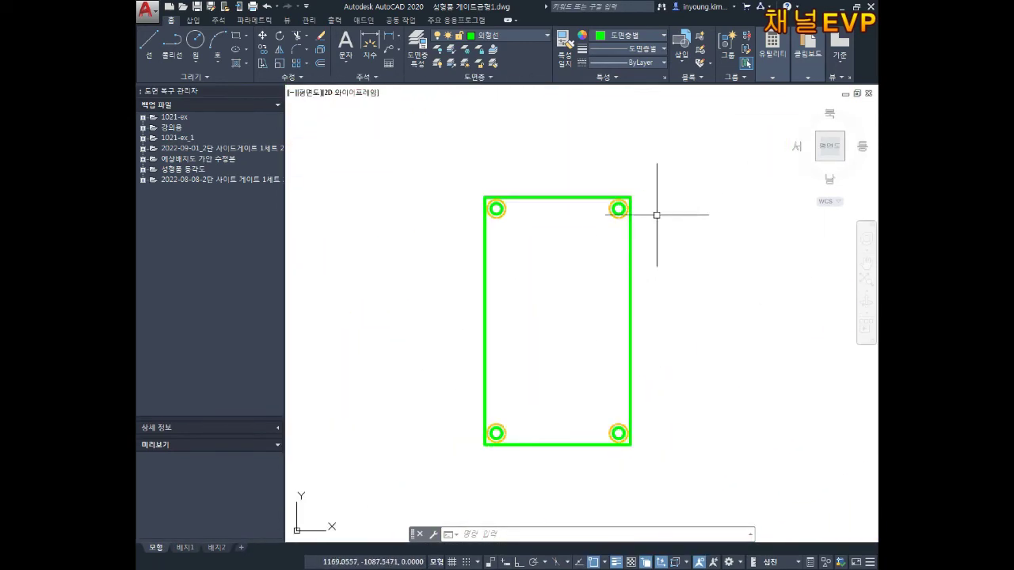
click(671, 190)
click(453, 459)
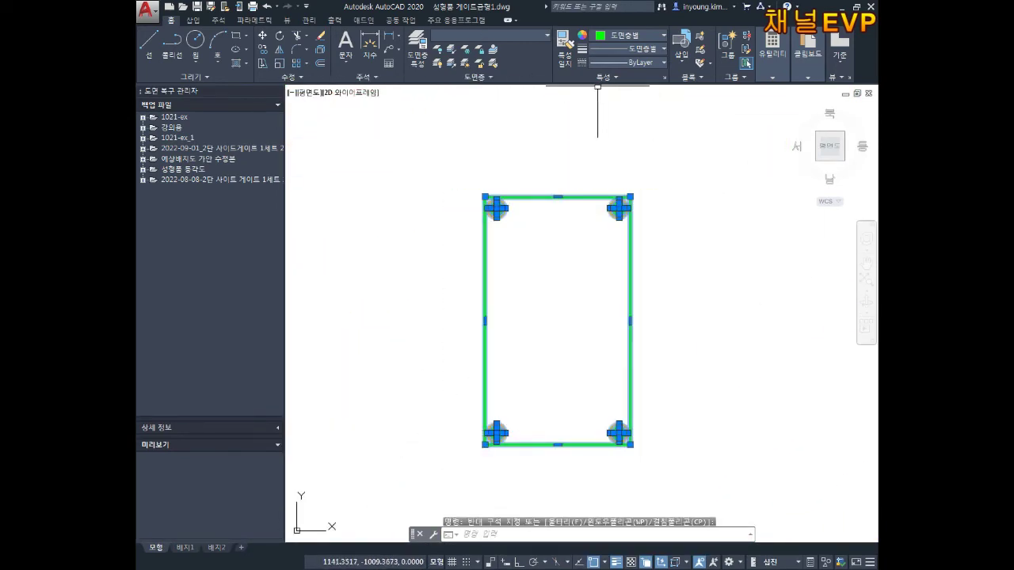
click(620, 37)
click(638, 151)
key(Escape)
key(Escape)
key(Escape)
text(ㅂ)
key(Return)
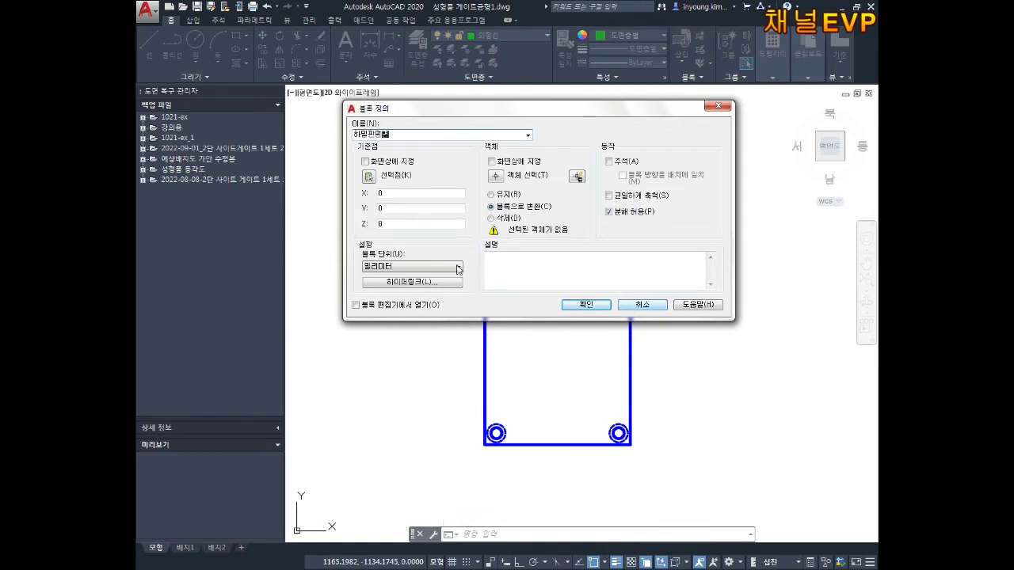
Step: Define the nine blue plate objects as a block, based at a corner hole centre
click(369, 178)
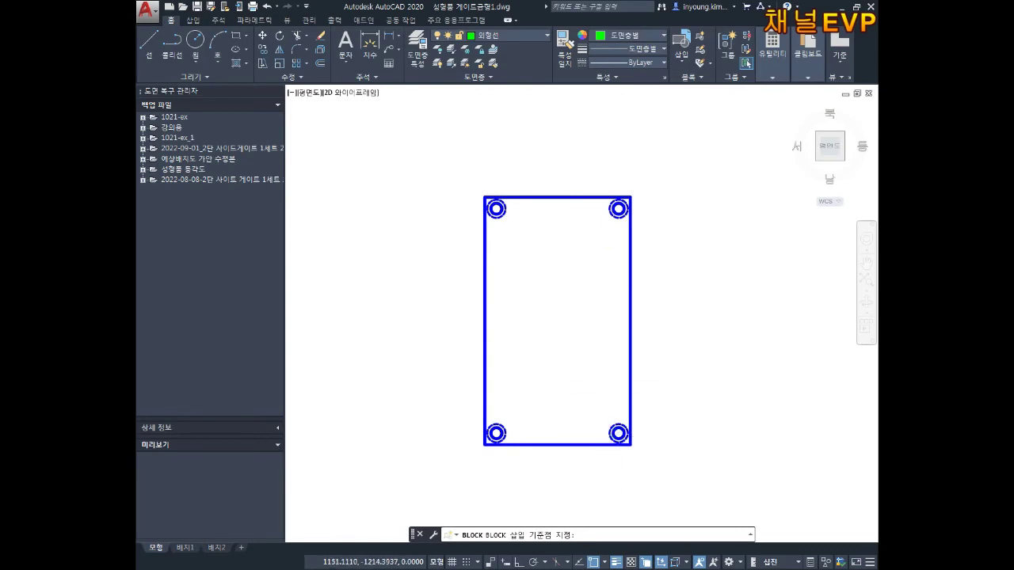
scroll(625, 434, up, 4)
click(607, 423)
click(494, 175)
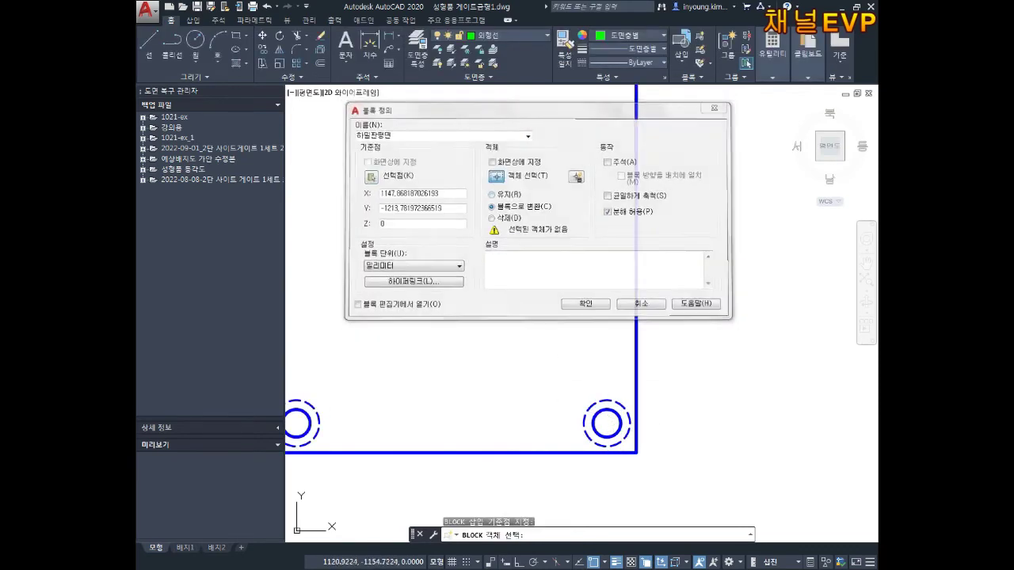
scroll(584, 306, down, 4)
click(660, 116)
click(446, 410)
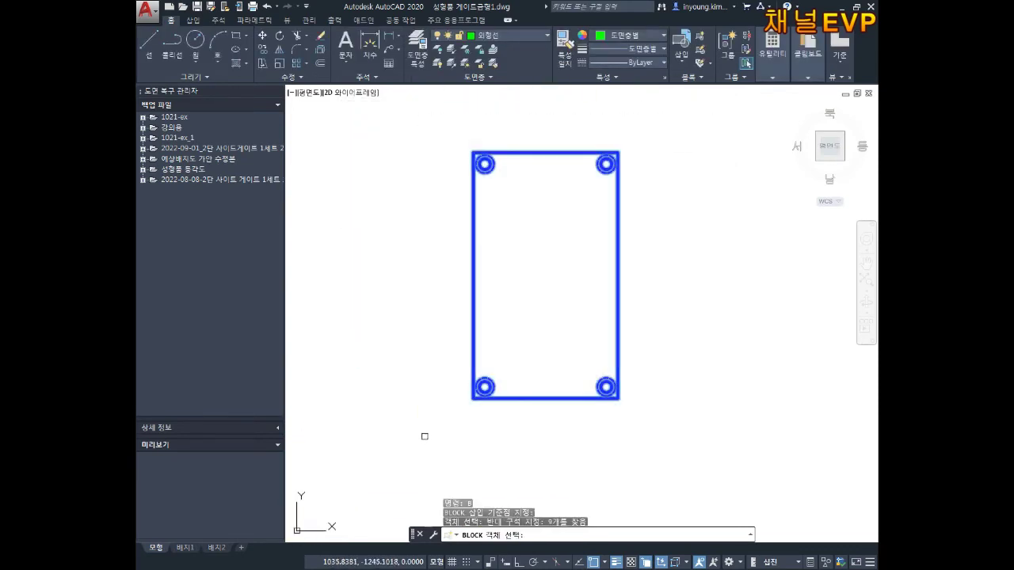
key(Return)
click(581, 306)
key(Escape)
key(Escape)
key(Escape)
scroll(555, 253, up, 2)
text(|)
key(Return)
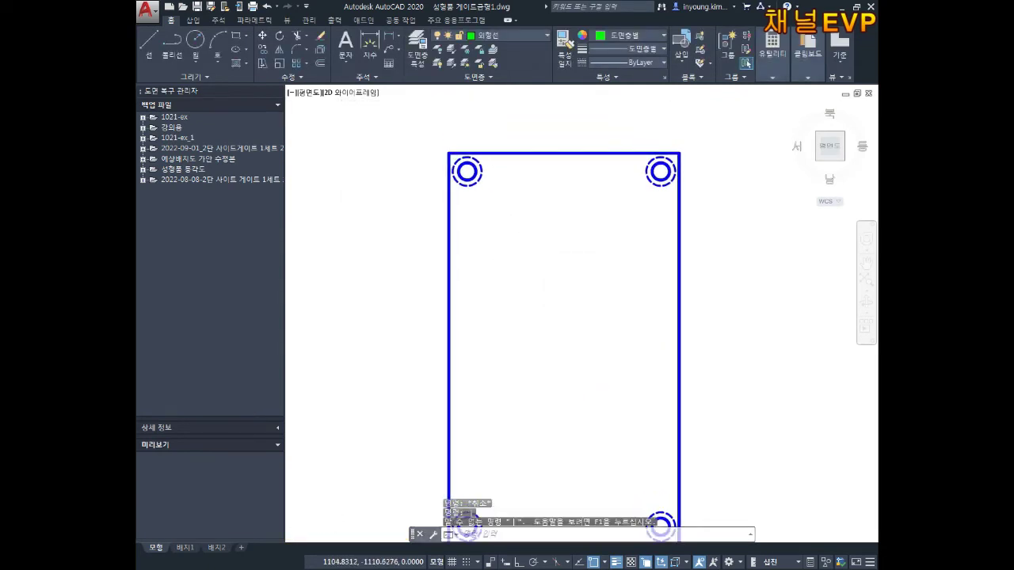
scroll(490, 153, up, 4)
key(Escape)
Step: Draw a diagonal line from the outline's top-left corner to its bottom-right corner
text(;)
key(Escape)
text(l)
key(Return)
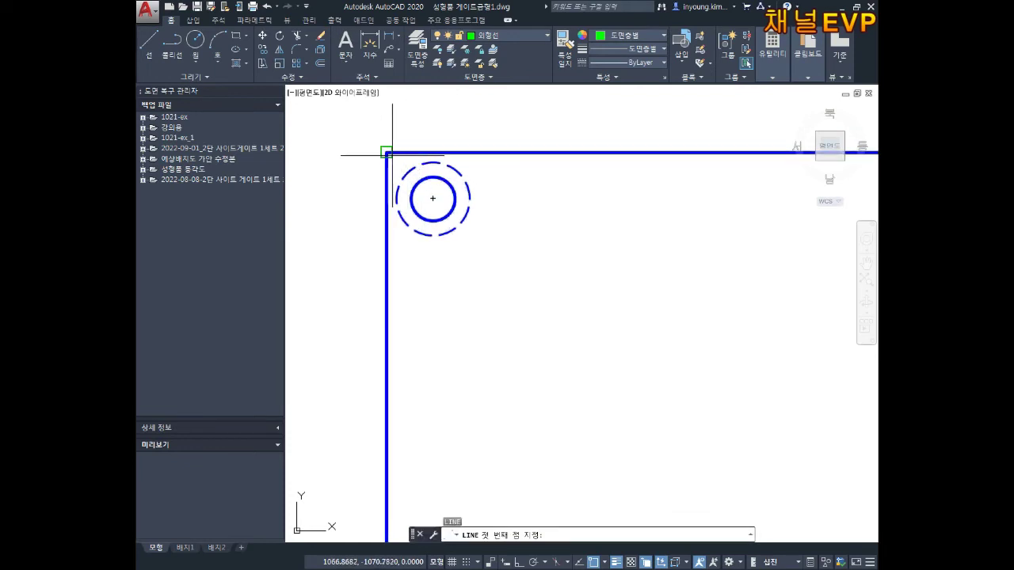
click(386, 153)
scroll(528, 310, down, 3)
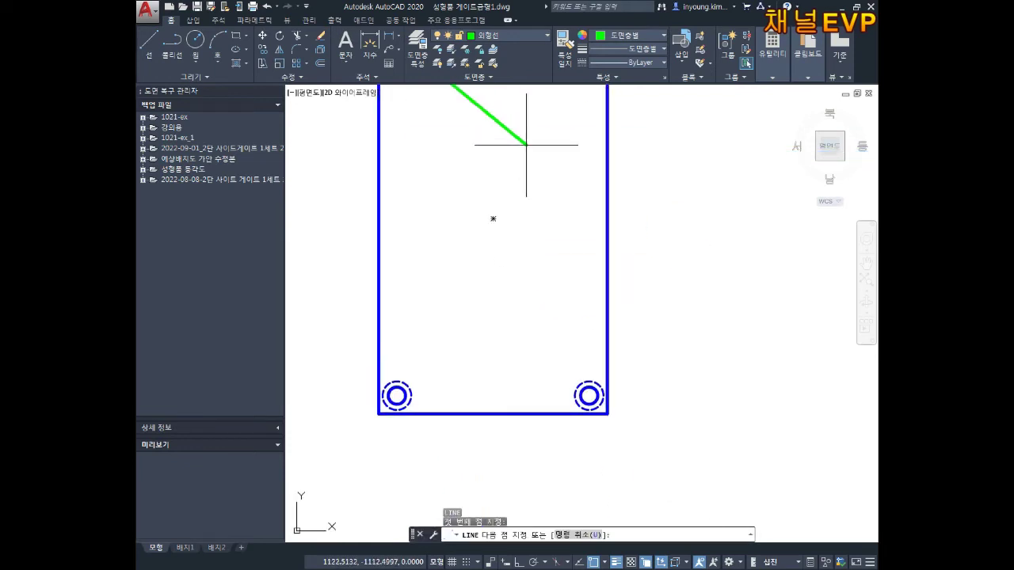
click(607, 412)
key(Escape)
Step: Start moving the blue outline block from the diagonal's midpoint, then cancel the move
text(m)
key(Return)
click(507, 333)
click(432, 492)
key(Return)
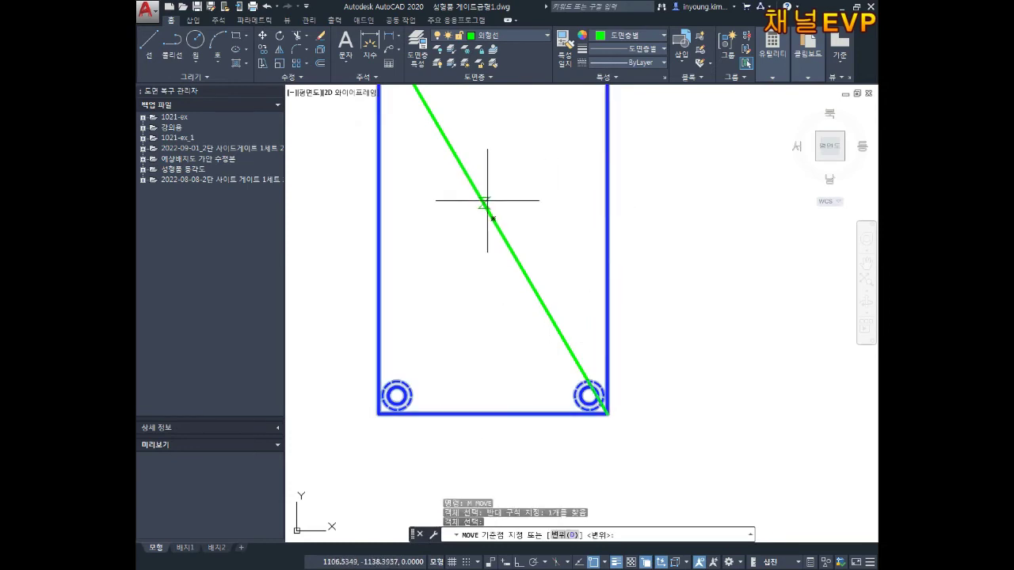
click(493, 219)
scroll(435, 317, down, 5)
middle_drag(435, 317, 650, 186)
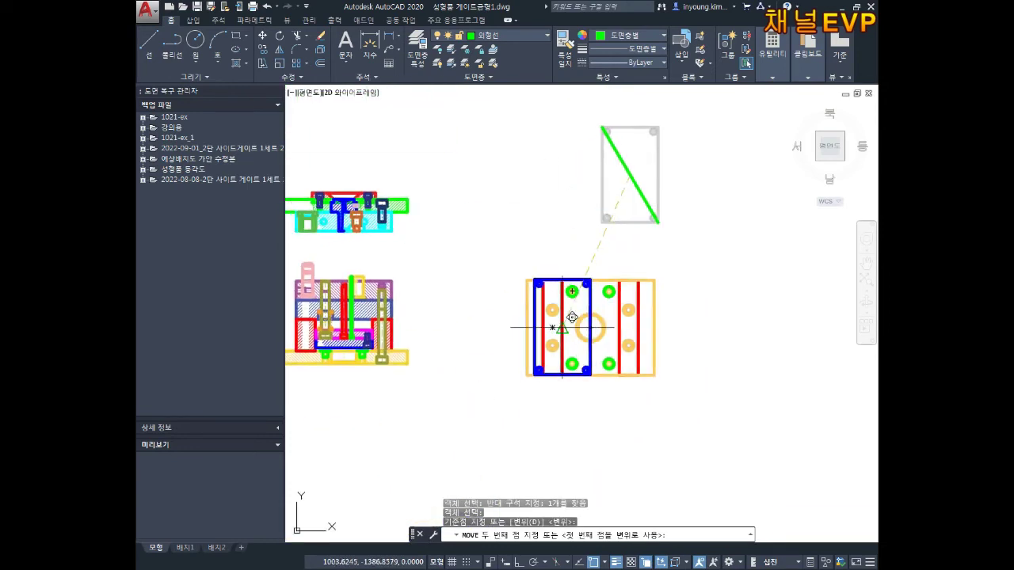
scroll(694, 298, up, 6)
key(Escape)
Step: Select the stray diagonal line beside the plate and delete it
middle_drag(722, 236, 673, 263)
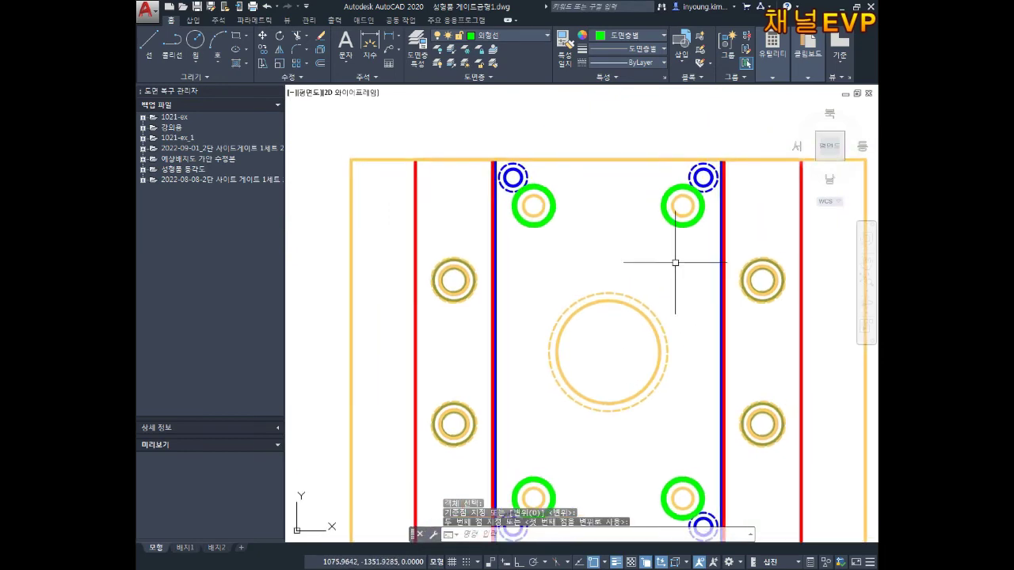
key(Escape)
scroll(620, 242, down, 3)
middle_drag(595, 261, 645, 233)
scroll(645, 233, down, 4)
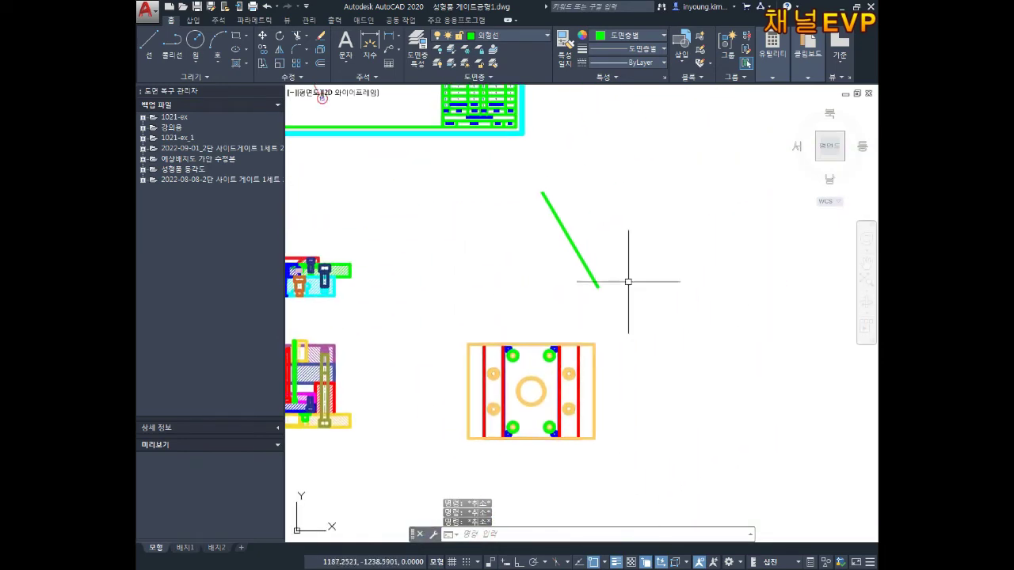
click(579, 253)
click(555, 275)
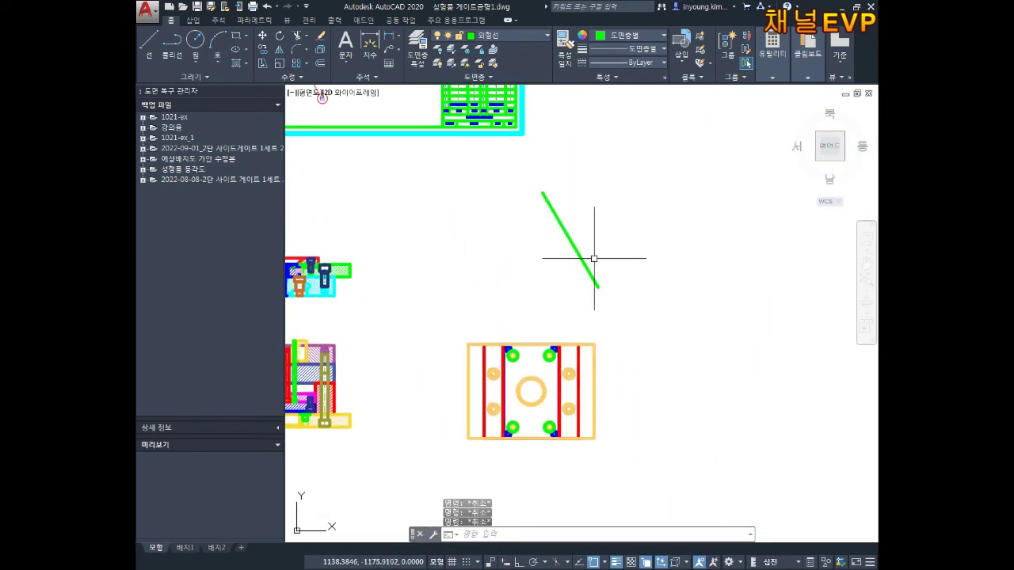
key(Delete)
Step: Zoom and pan around the plate to review its four blue corner bolt circles
scroll(554, 396, up, 6)
mouse_move(618, 528)
middle_down()
mouse_move(594, 367)
mouse_move(679, 280)
mouse_move(645, 264)
middle_up()
scroll(622, 384, up, 4)
scroll(623, 384, up, 3)
scroll(679, 281, down, 5)
scroll(630, 277, down, 4)
key(Escape)
key(Escape)
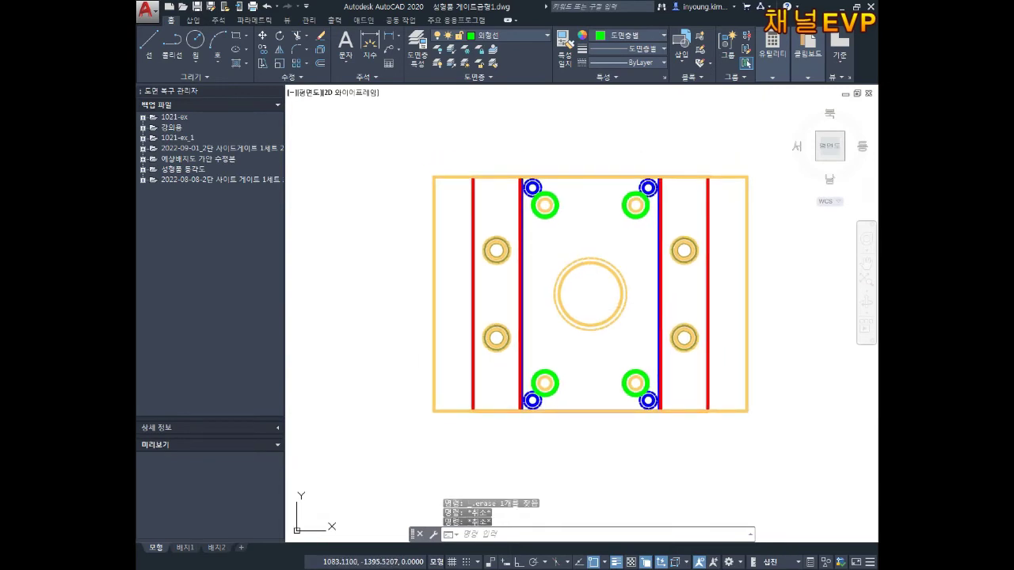
scroll(626, 261, down, 4)
mouse_move(626, 258)
middle_down()
mouse_move(584, 278)
mouse_move(555, 365)
middle_up()
Step: Zoom out to the drawing sheets, then zoom in on the bolt detail and shift it left
scroll(585, 278, down, 2)
scroll(606, 276, down, 2)
middle_drag(607, 276, 562, 274)
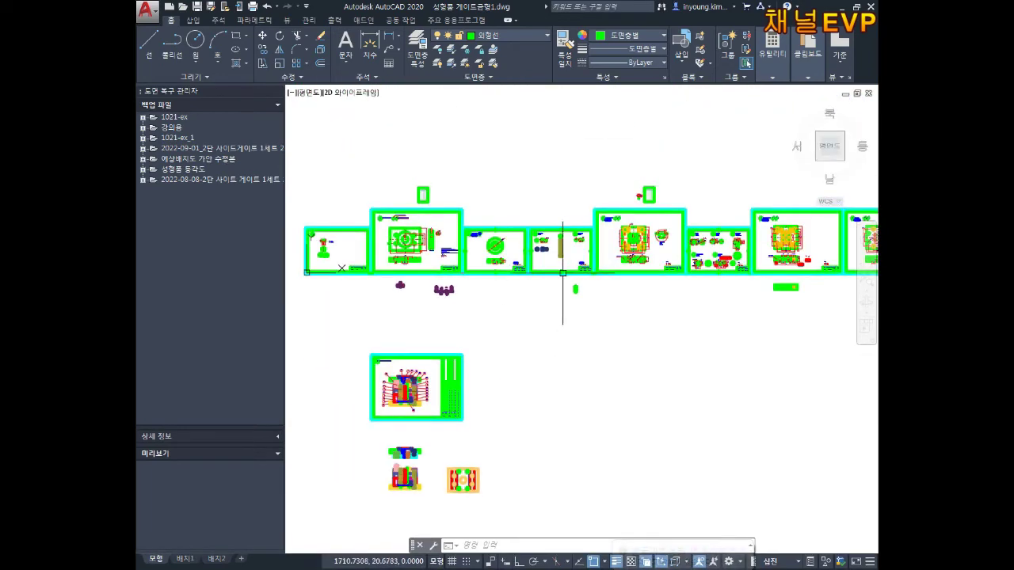
scroll(563, 273, up, 5)
scroll(523, 221, up, 3)
scroll(607, 208, up, 2)
scroll(589, 276, up, 3)
scroll(643, 314, down, 1)
middle_drag(515, 318, 525, 321)
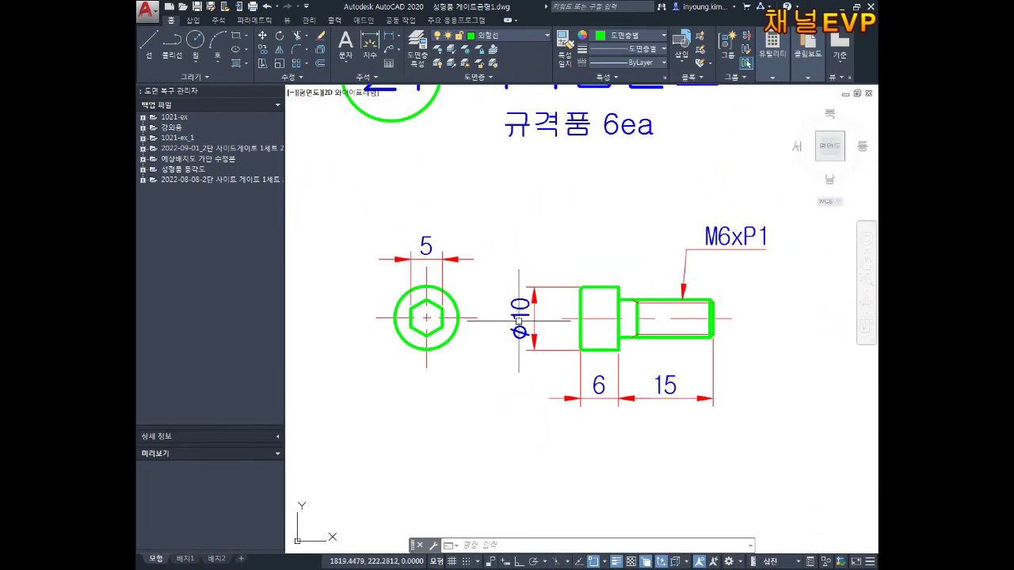
middle_drag(769, 315, 625, 312)
Step: Draw a horizontal trial line in the free space beside the bolt detail
text(l)
key(Return)
click(588, 318)
middle_drag(756, 318, 686, 324)
click(713, 322)
key(Escape)
Step: Add a vertical trial line crossing it, then delete both trial lines
text(l)
key(Return)
click(619, 259)
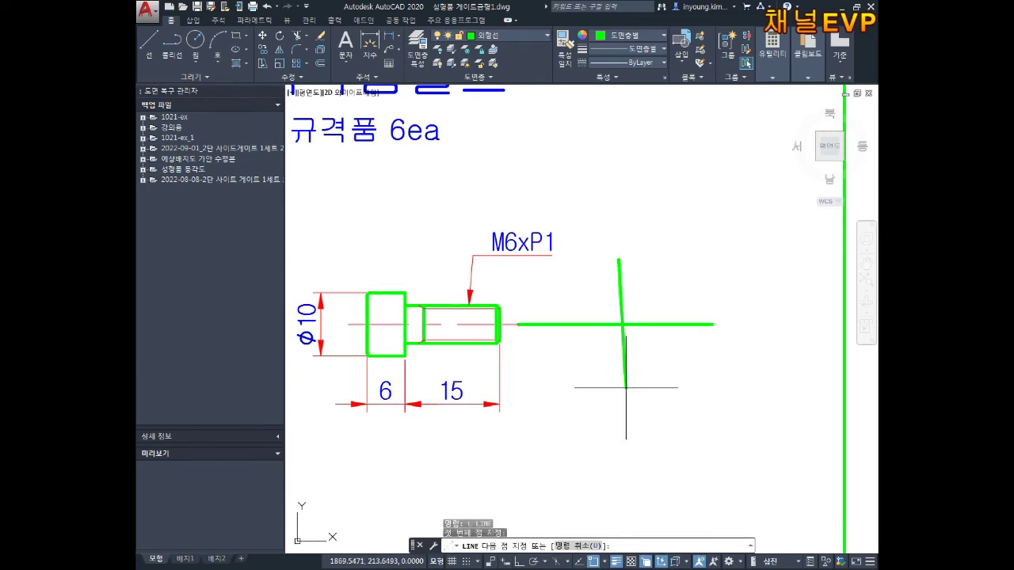
click(618, 417)
key(Escape)
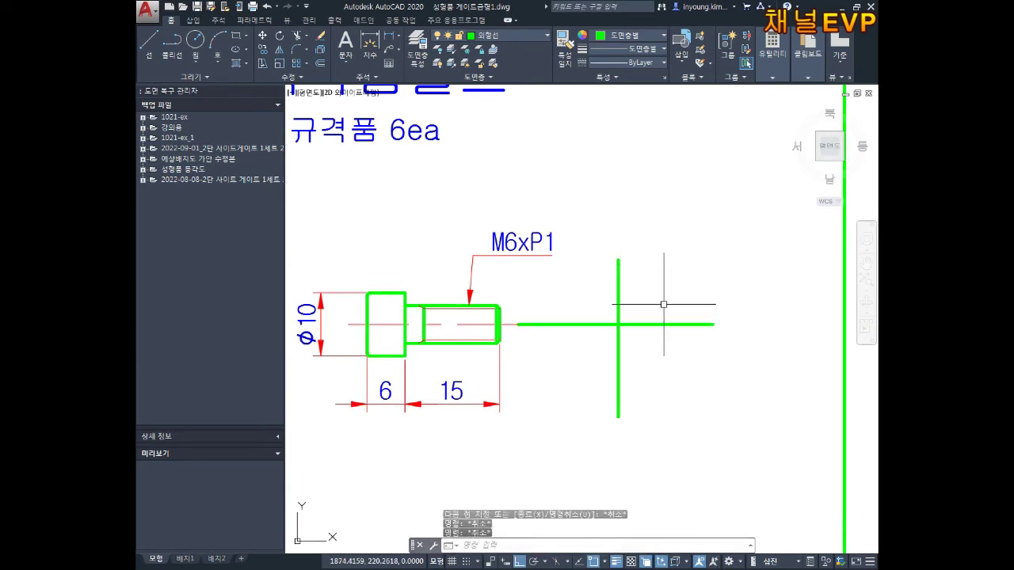
drag(658, 321, 601, 374)
key(Delete)
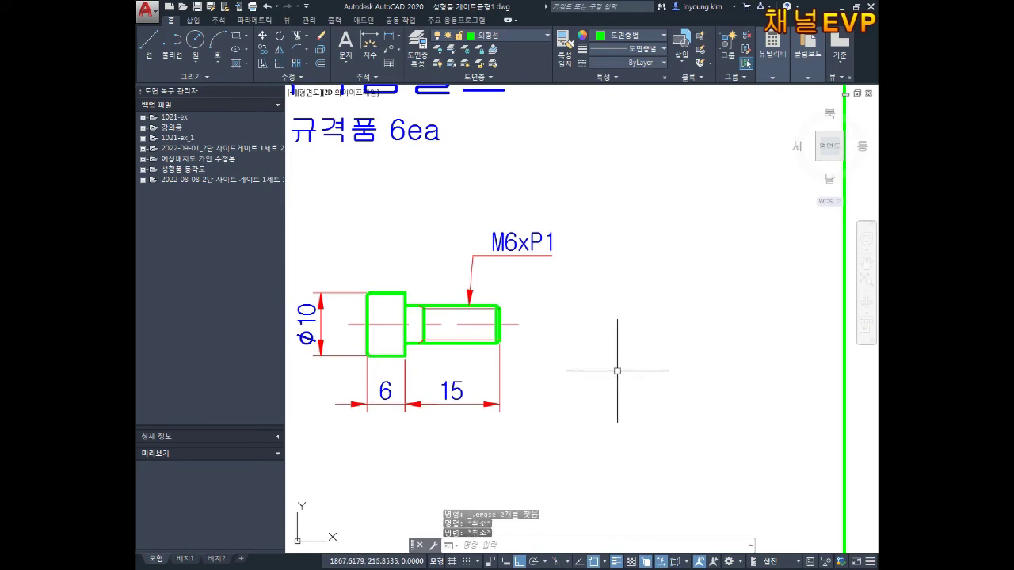
text(l)
key(Return)
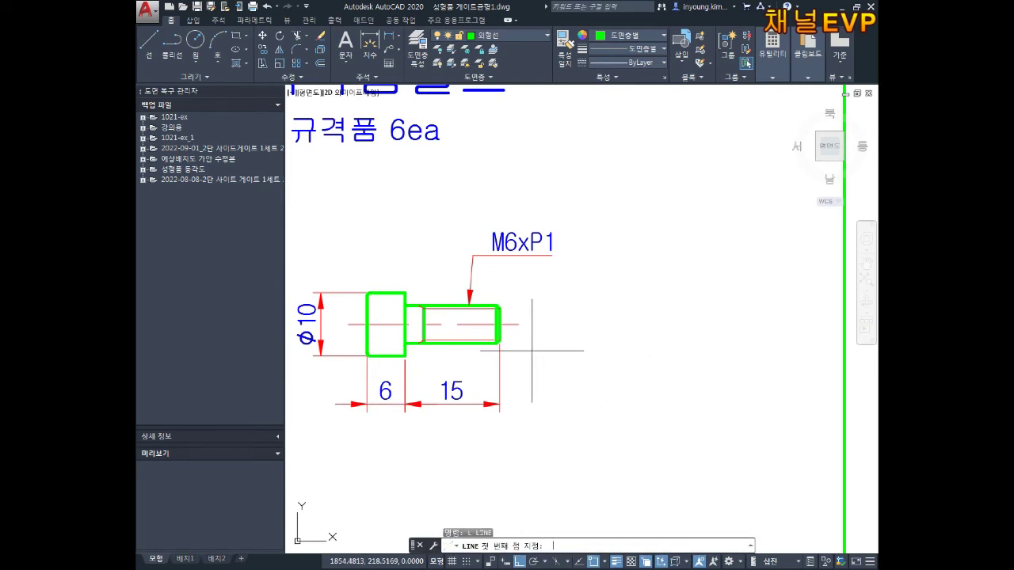
Step: Draw crossing horizontal and vertical centre lines beside the bolt
click(518, 324)
click(736, 324)
key(Return)
drag(644, 240, 640, 420)
key(Return)
click(616, 232)
click(626, 438)
key(Escape)
Step: Draw a circle at the centre-line crossing plus a concentric circle of diameter 5
text(c)
key(Return)
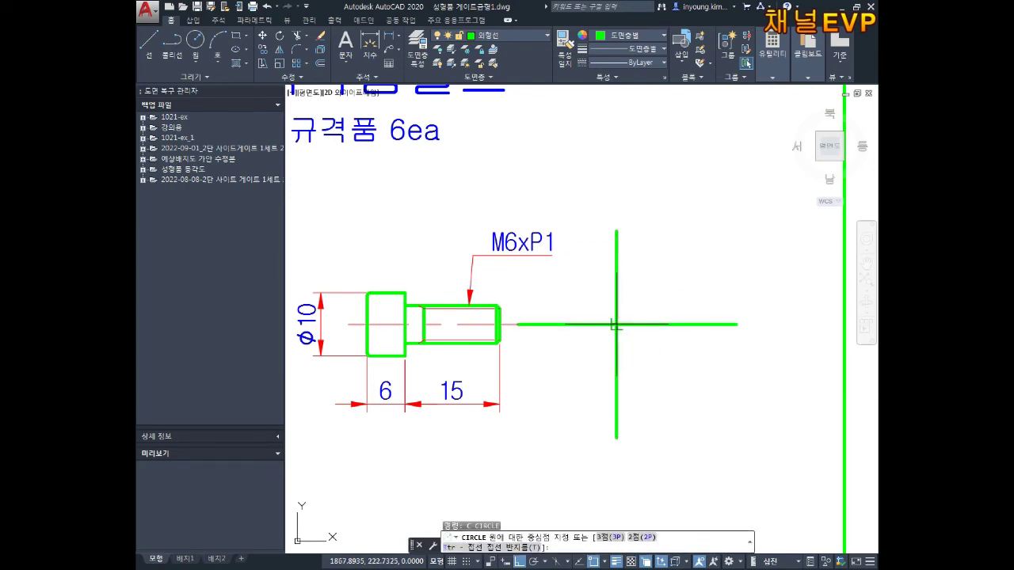
click(617, 324)
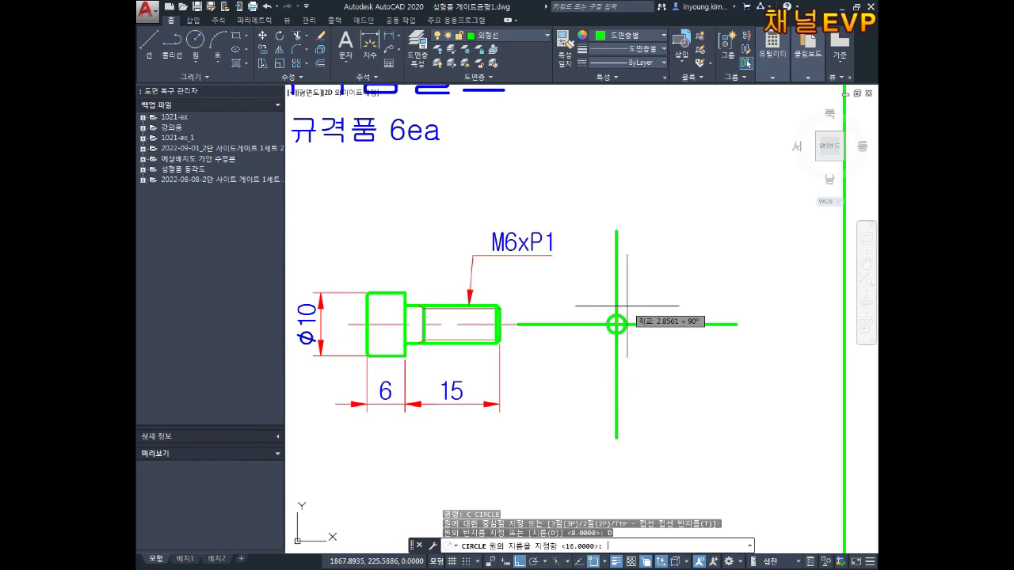
click(626, 306)
key(Return)
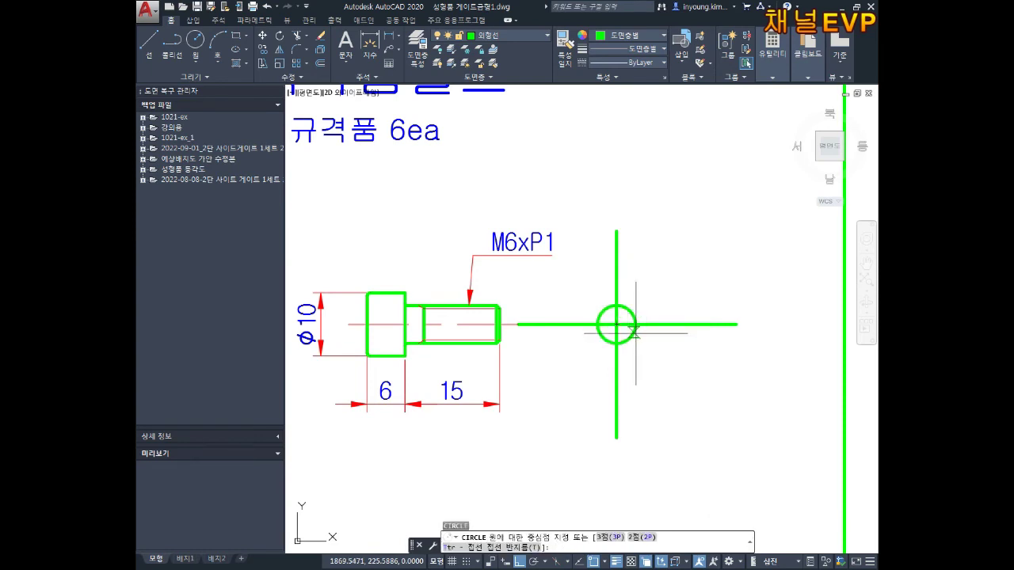
click(622, 331)
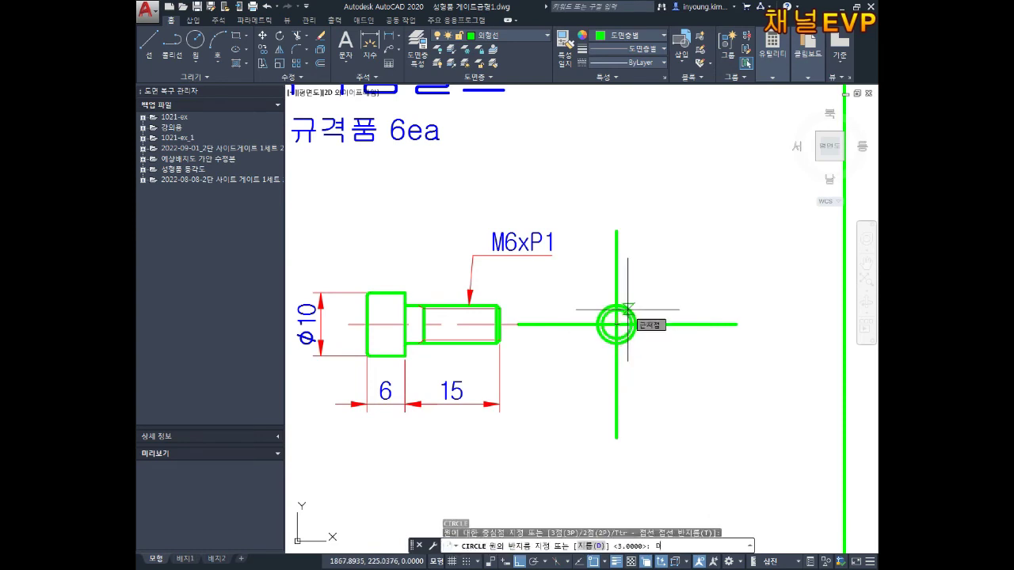
key(Return)
text(5)
key(Return)
key(Escape)
key(Escape)
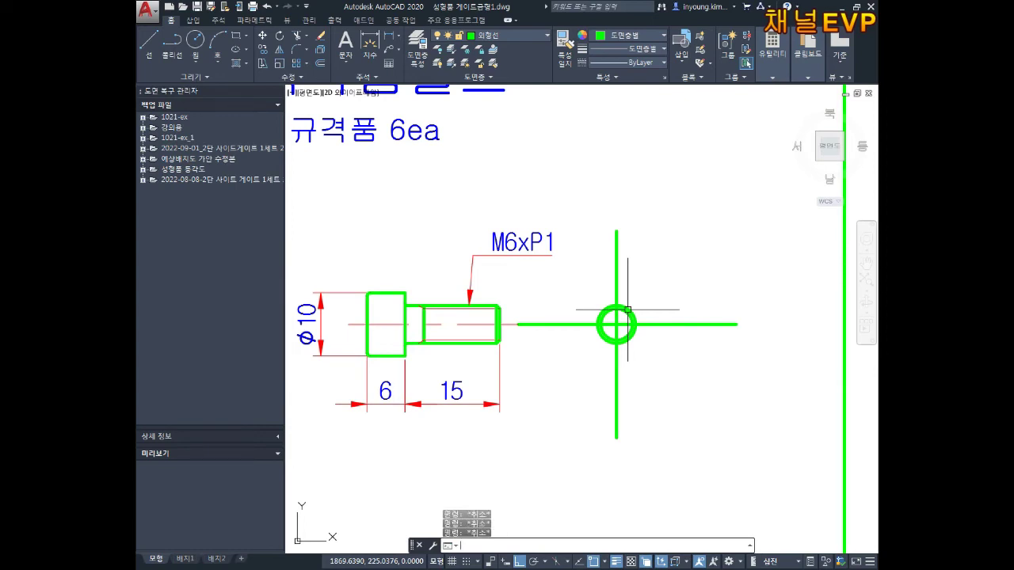
Step: Add a concentric outer circle of diameter 10 at the same centre
key(Return)
click(616, 324)
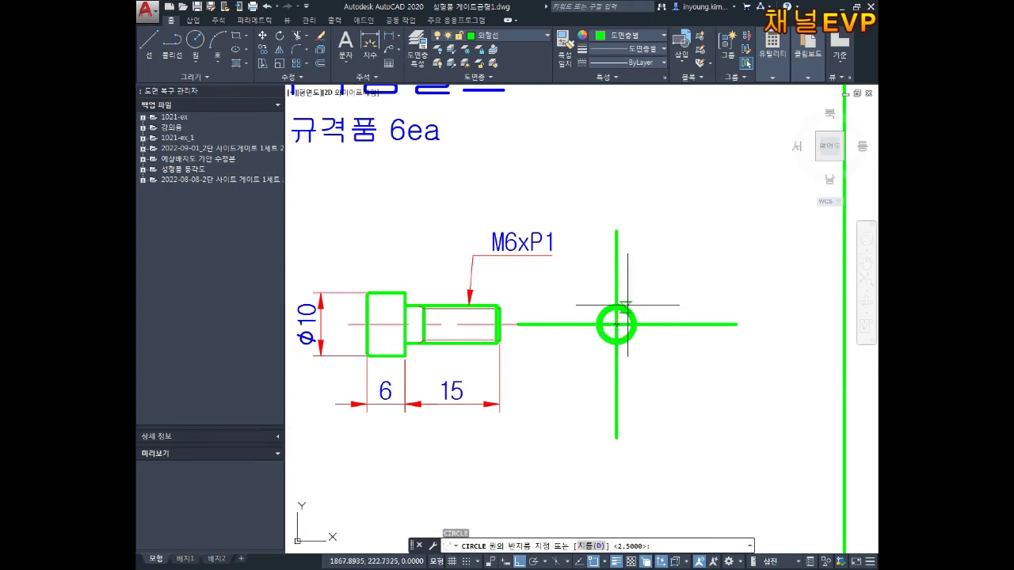
text(D)
key(Return)
text(10)
key(Return)
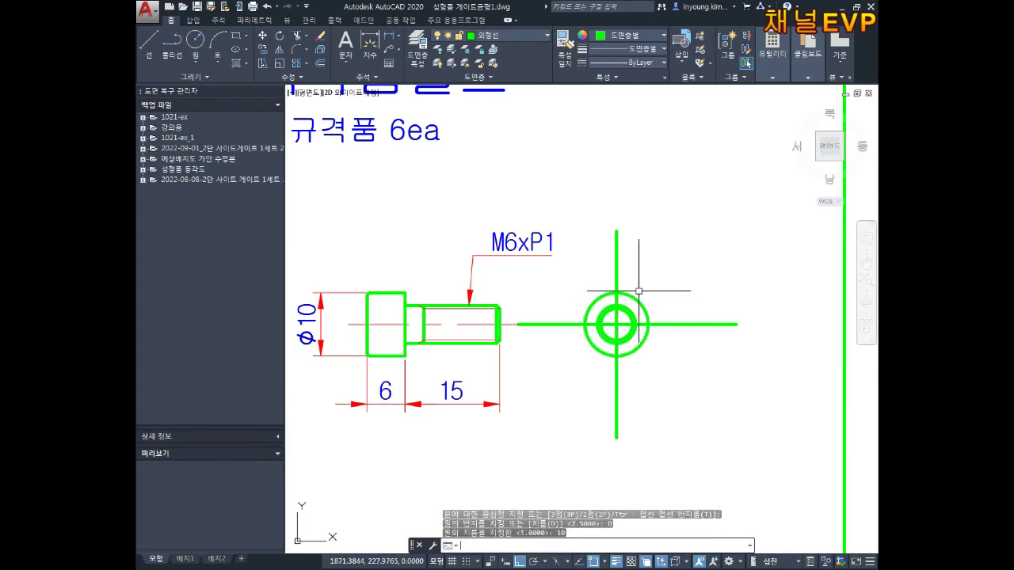
key(Escape)
key(Escape)
scroll(628, 320, up, 5)
middle_drag(621, 379, 620, 389)
text(tr)
key(Return)
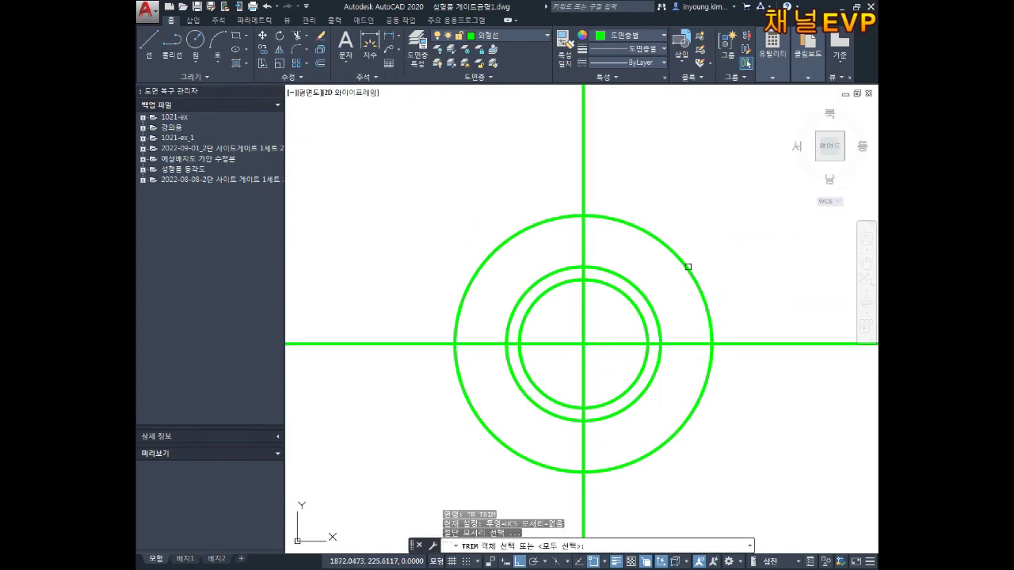
Step: Trim the horizontal centre line, then delete both centre lines
click(750, 288)
click(753, 402)
middle_drag(692, 380, 661, 441)
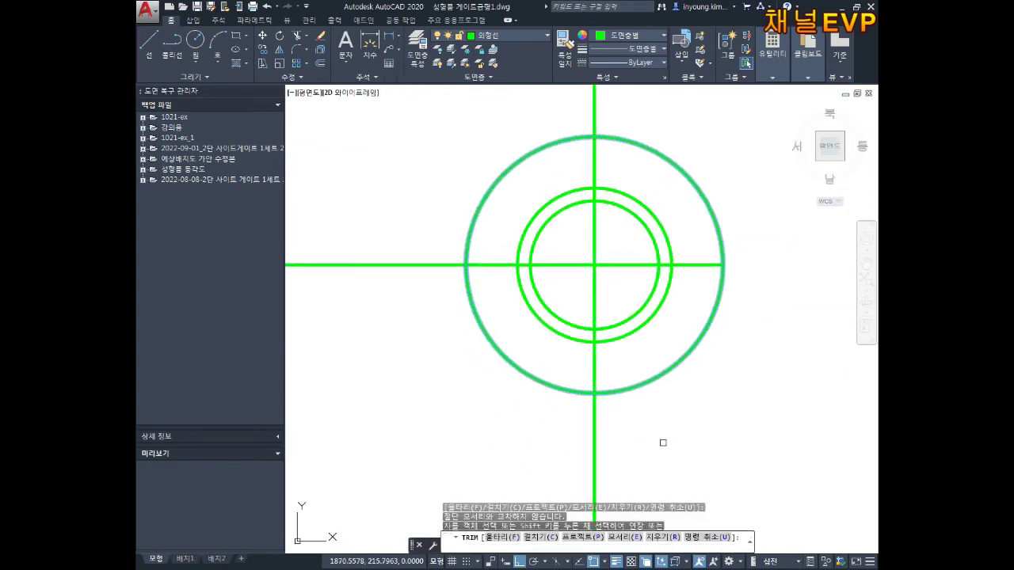
key(Escape)
drag(623, 282, 582, 309)
key(Delete)
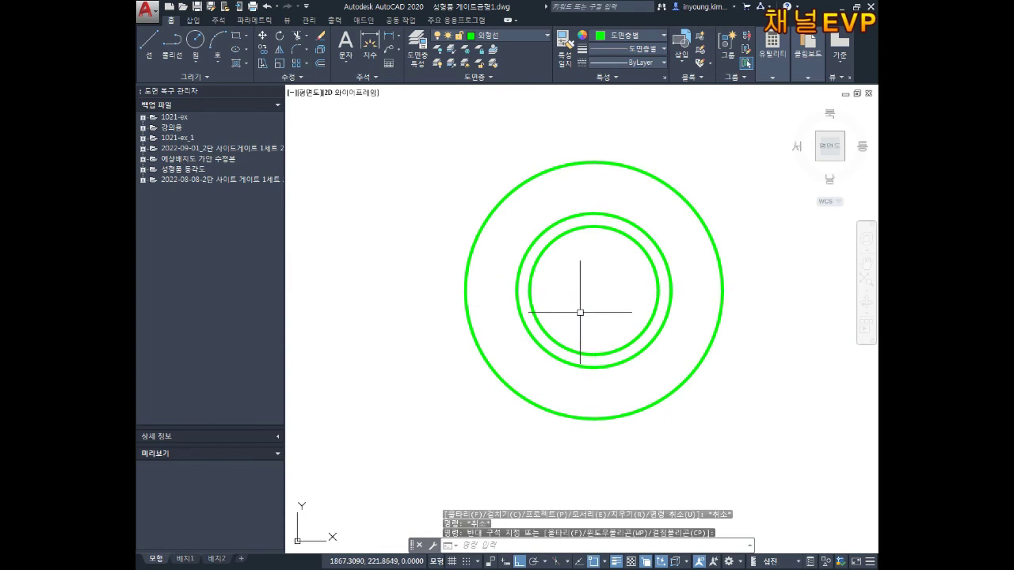
middle_drag(594, 245, 594, 299)
Step: Move the innermost circle onto the red layer
click(607, 282)
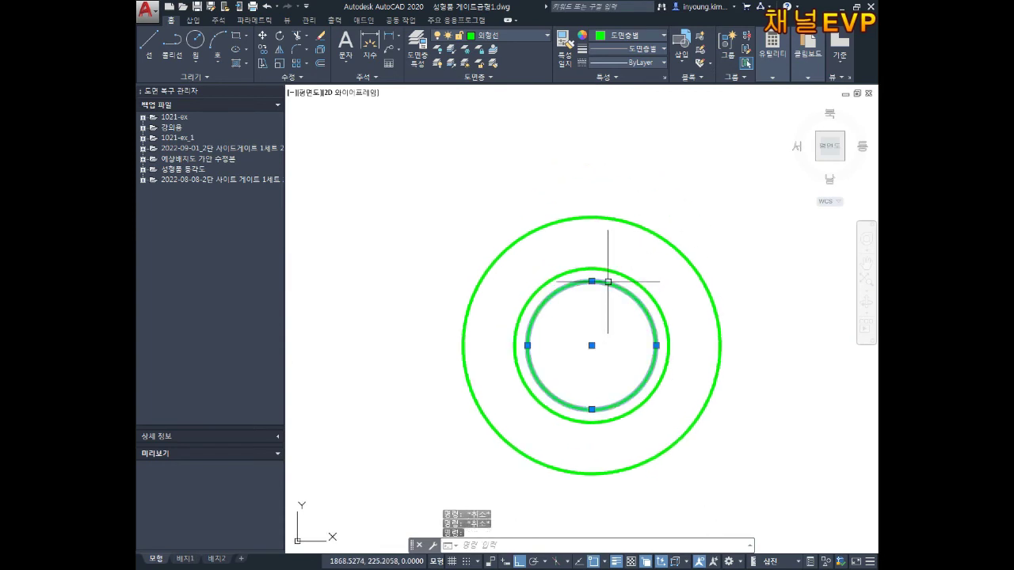
click(501, 37)
click(512, 136)
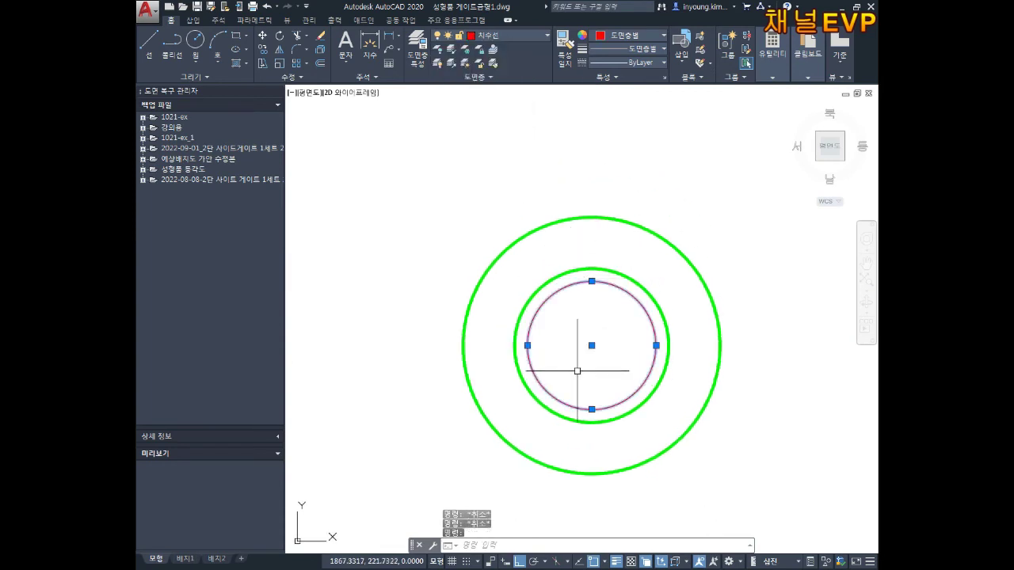
key(Escape)
middle_drag(571, 336, 571, 307)
Step: Break the red circle between two picked points into an open thread arc
text(br)
key(Return)
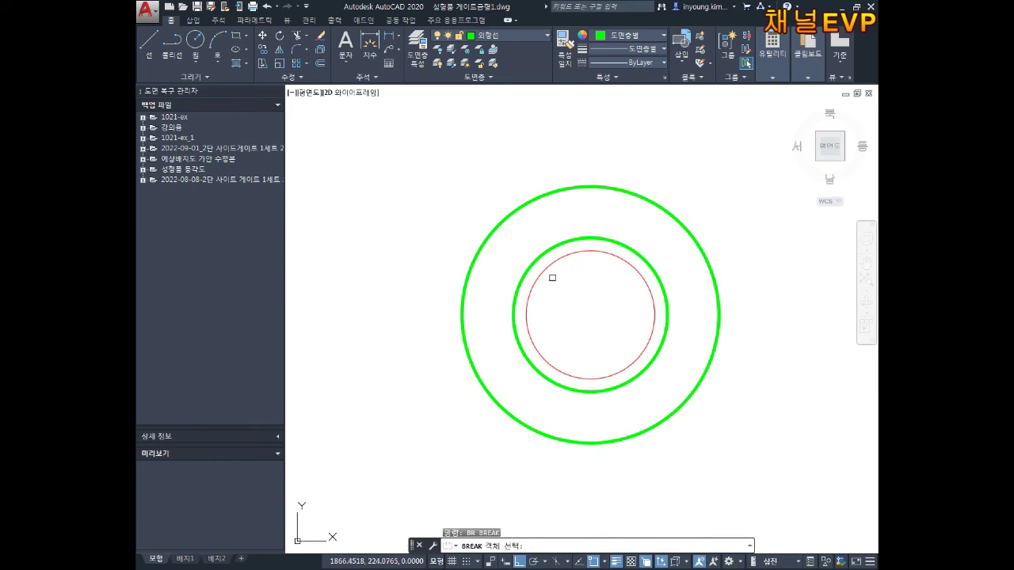
click(544, 271)
text(f)
key(Return)
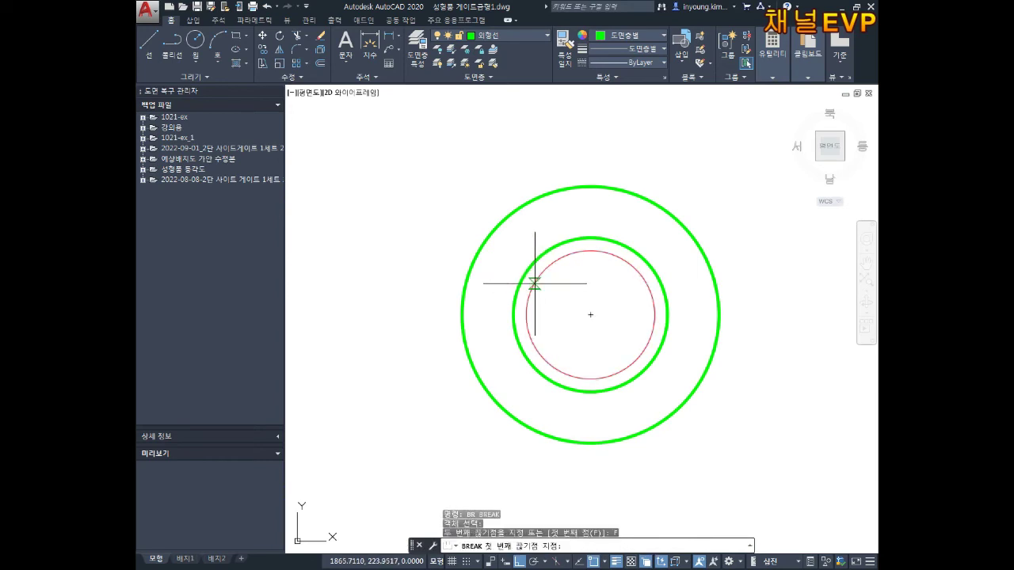
click(532, 284)
click(589, 379)
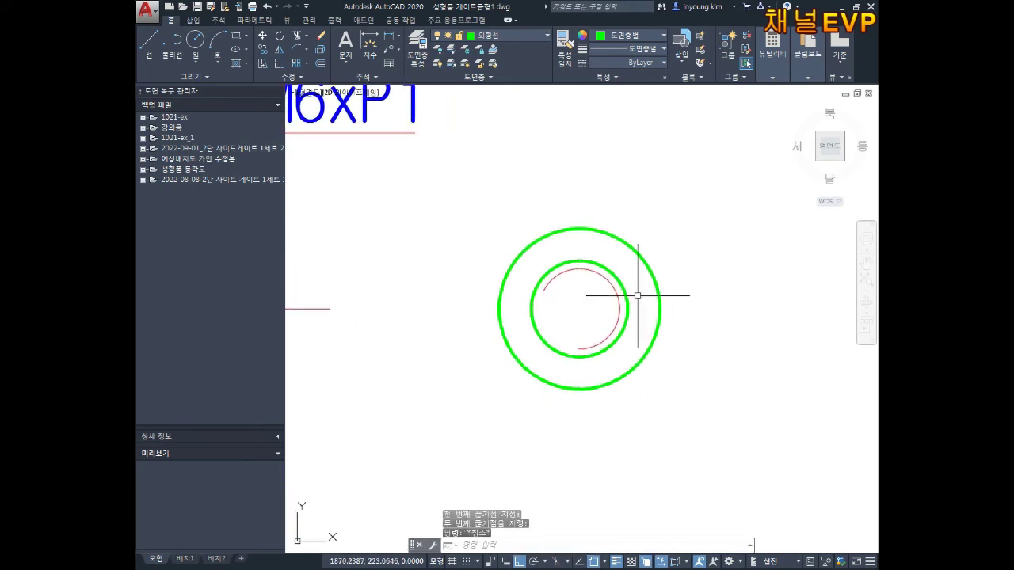
key(Escape)
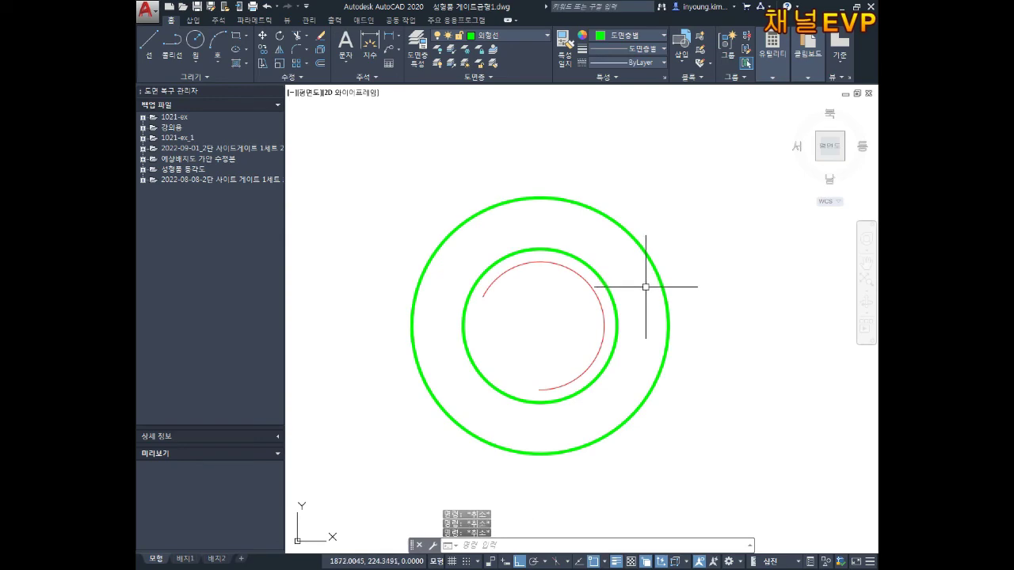
Step: Zoom out and pan across the drawing sheets toward the bolt detail sheet
scroll(646, 287, down, 5)
scroll(657, 215, down, 5)
scroll(657, 215, down, 3)
scroll(395, 405, up, 5)
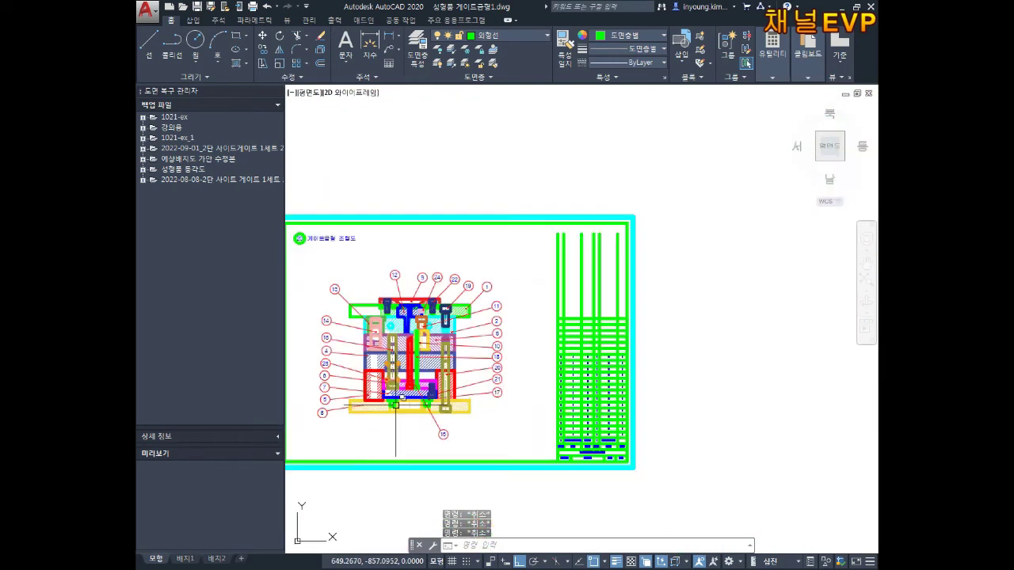
scroll(395, 404, up, 5)
scroll(607, 307, down, 10)
middle_drag(606, 307, 606, 422)
middle_drag(661, 238, 634, 396)
middle_drag(604, 344, 505, 357)
Step: Select the bolt end-view circles with a crossing window and colour them dark blue
scroll(505, 357, up, 8)
scroll(505, 357, up, 5)
drag(697, 346, 593, 489)
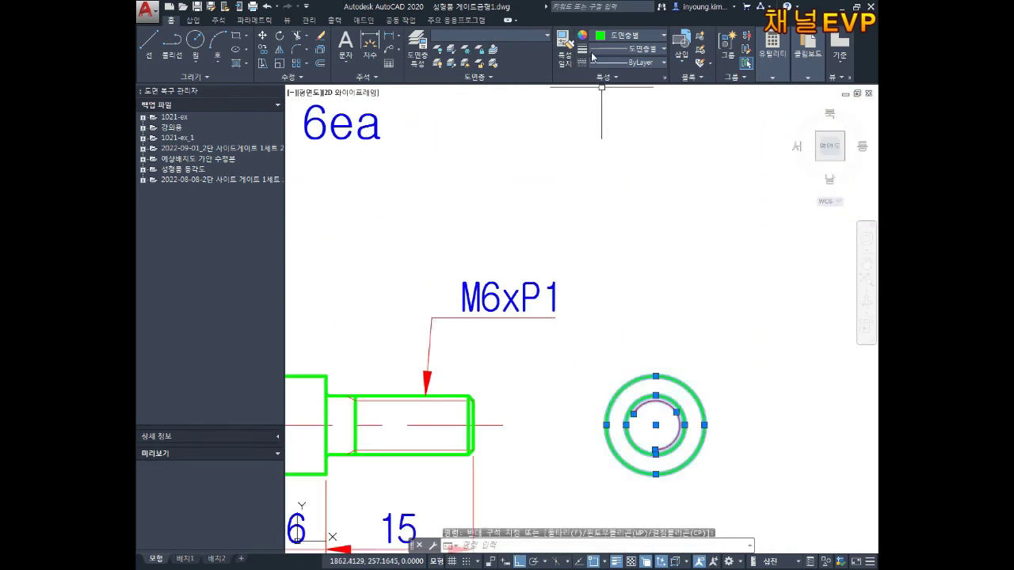
click(630, 35)
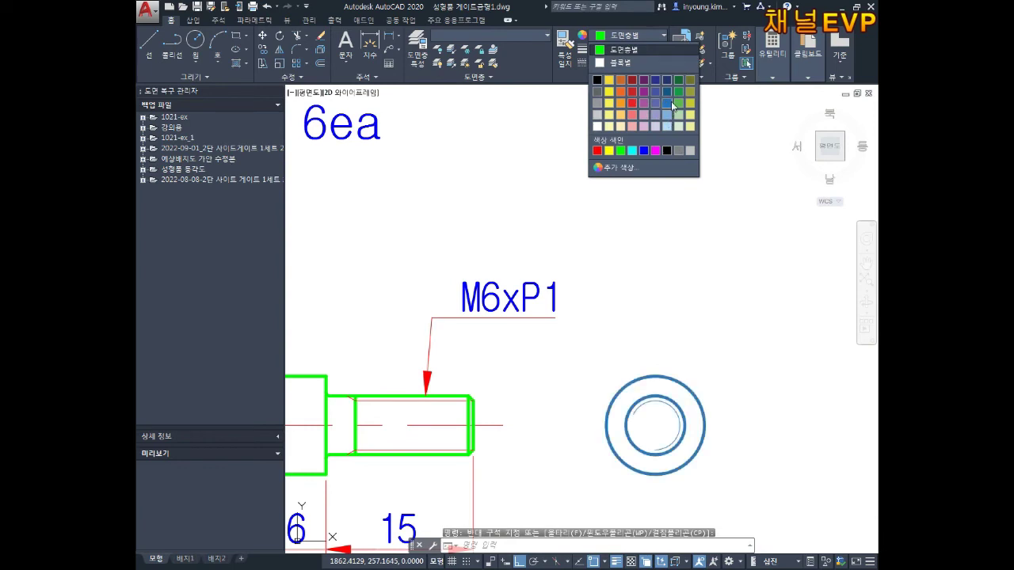
click(667, 79)
middle_drag(801, 381, 759, 290)
key(Escape)
key(Escape)
key(Escape)
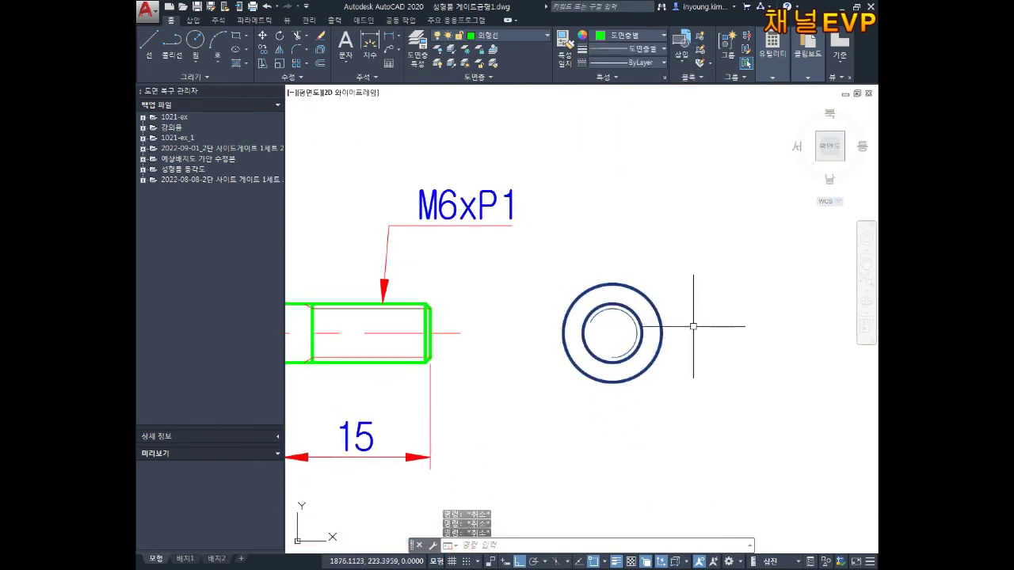
scroll(658, 295, up, 2)
text(b)
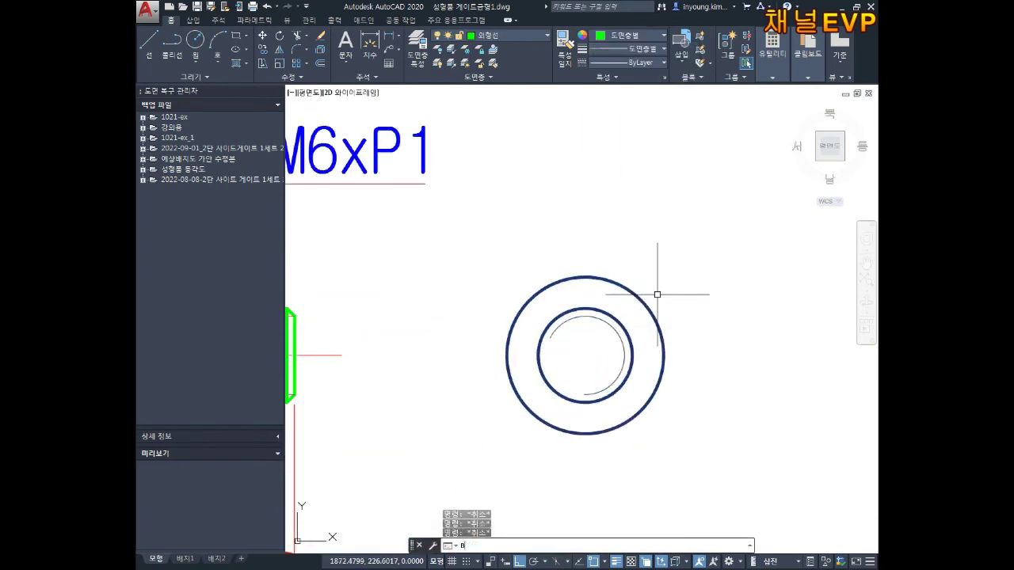
key(Return)
text(M6x15볼트)
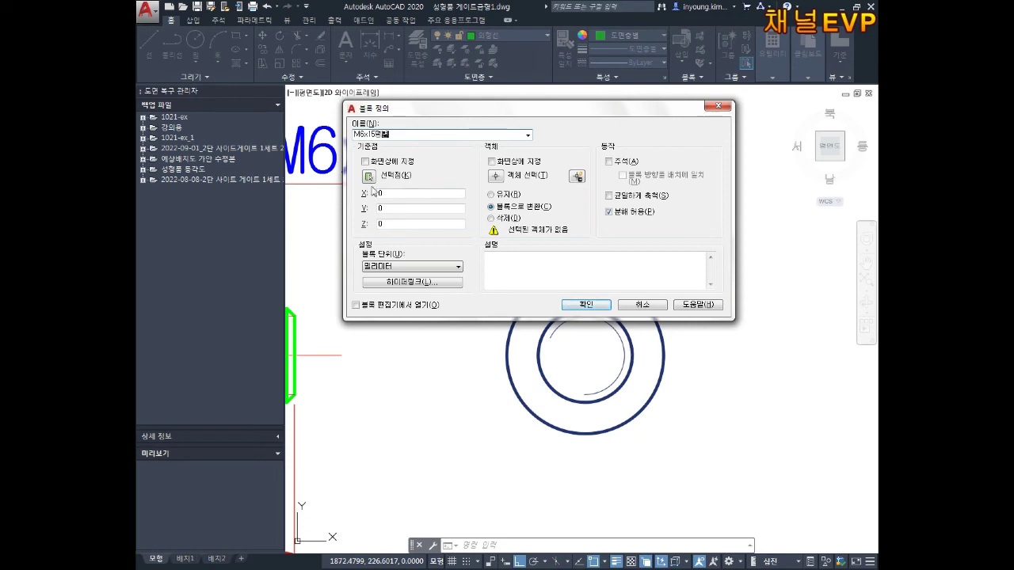
Step: Create the bolt block from the three end-view objects, based at the circles' centre
click(370, 177)
click(584, 355)
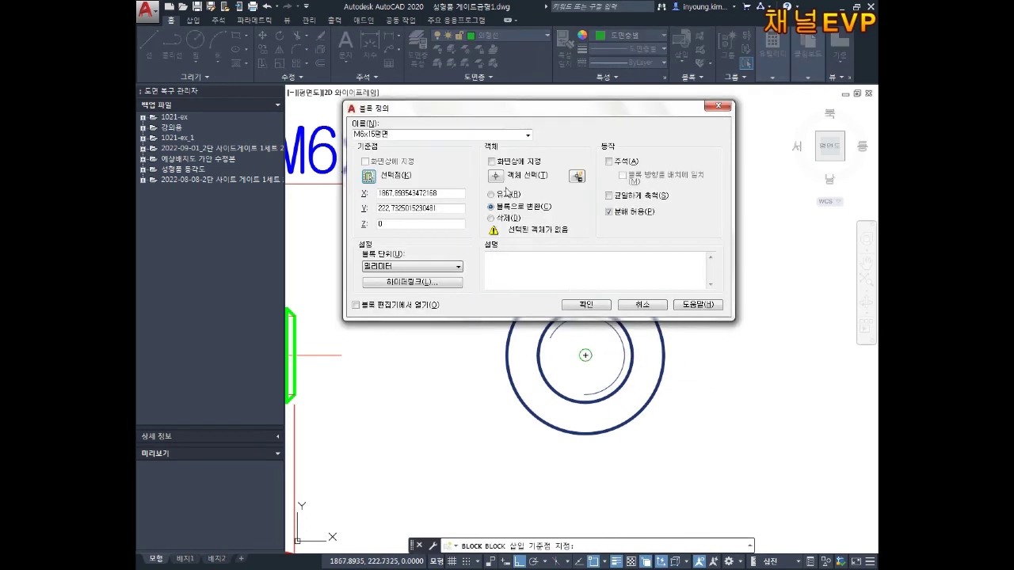
click(506, 192)
click(728, 258)
click(480, 458)
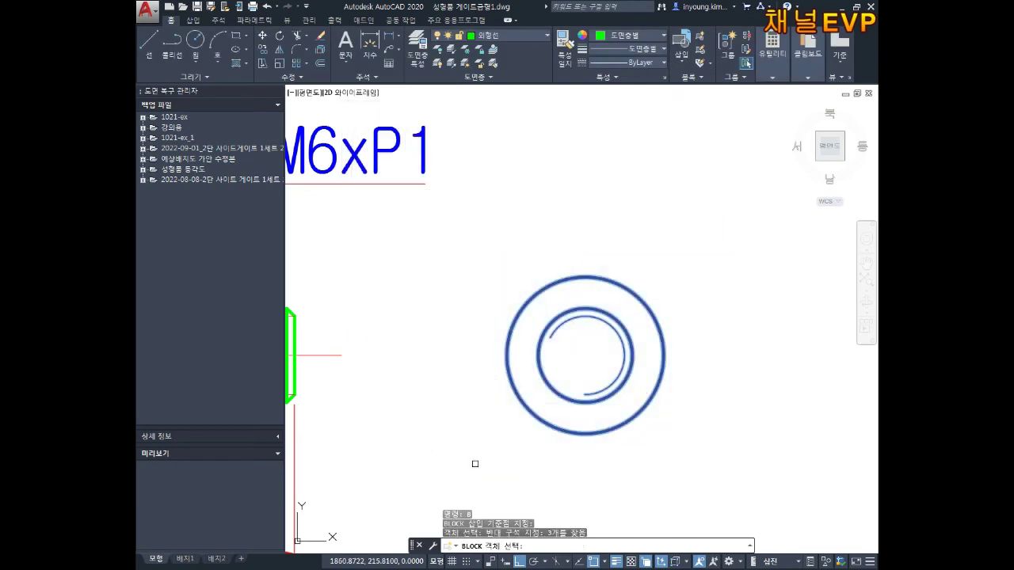
key(Return)
click(600, 306)
key(Escape)
key(Escape)
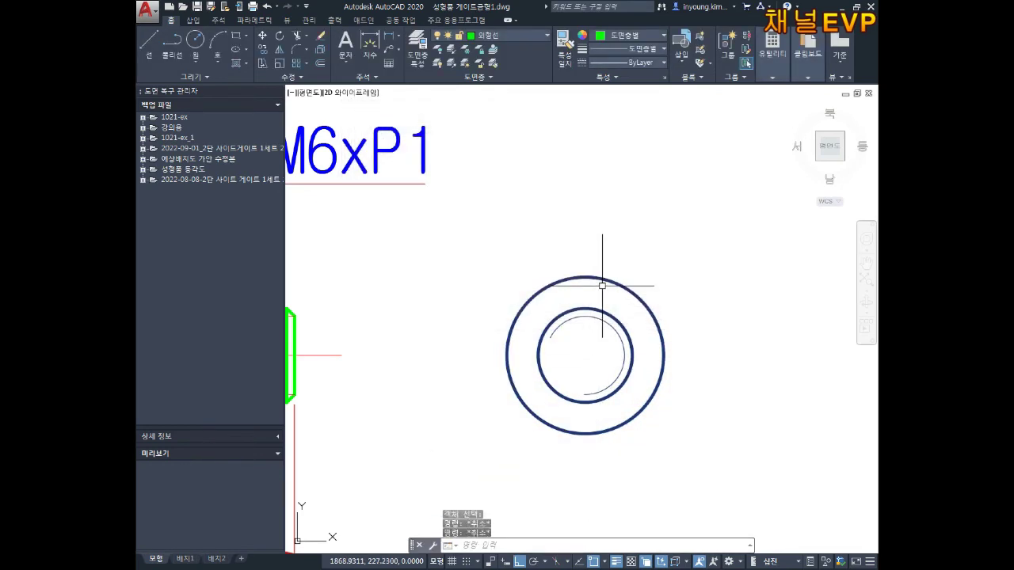
key(Escape)
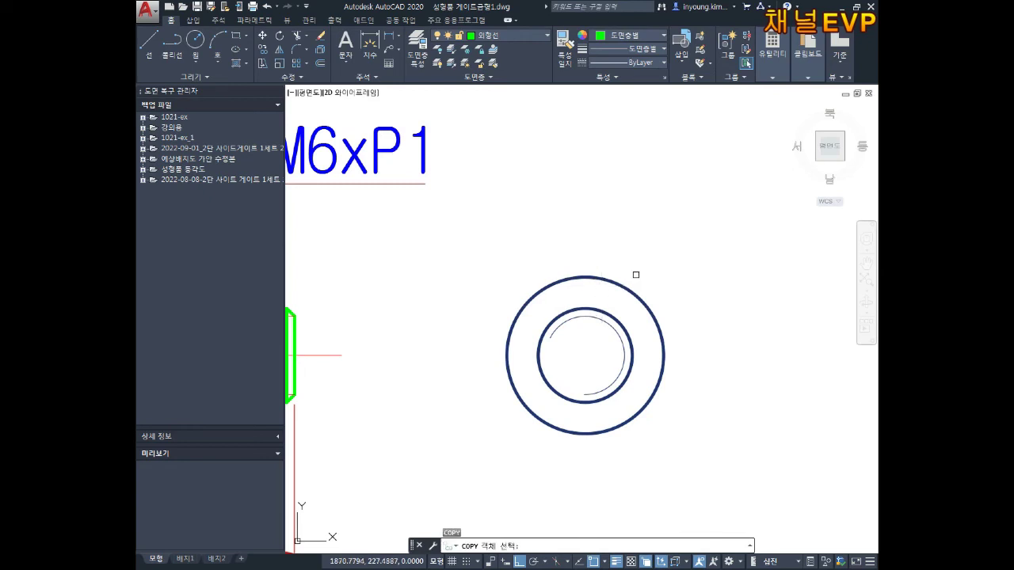
Step: Begin copying the bolt-head circles from their centre, then abandon that attempt
drag(636, 274, 606, 332)
key(Return)
click(584, 355)
scroll(476, 444, down, 5)
scroll(446, 466, down, 3)
scroll(446, 466, down, 3)
scroll(482, 430, down, 3)
middle_drag(475, 452, 607, 317)
key(F8)
text(c)
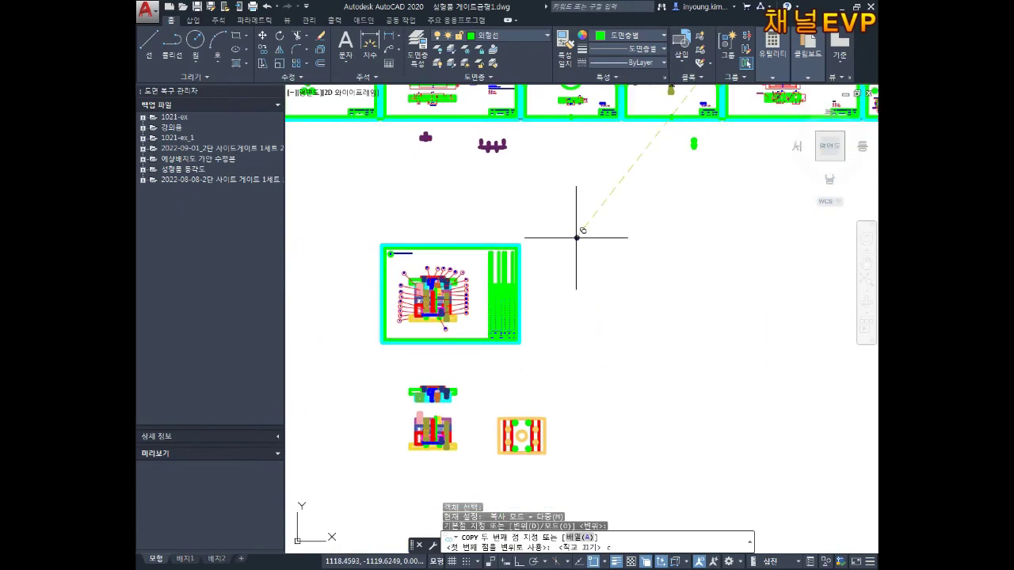
scroll(542, 332, up, 6)
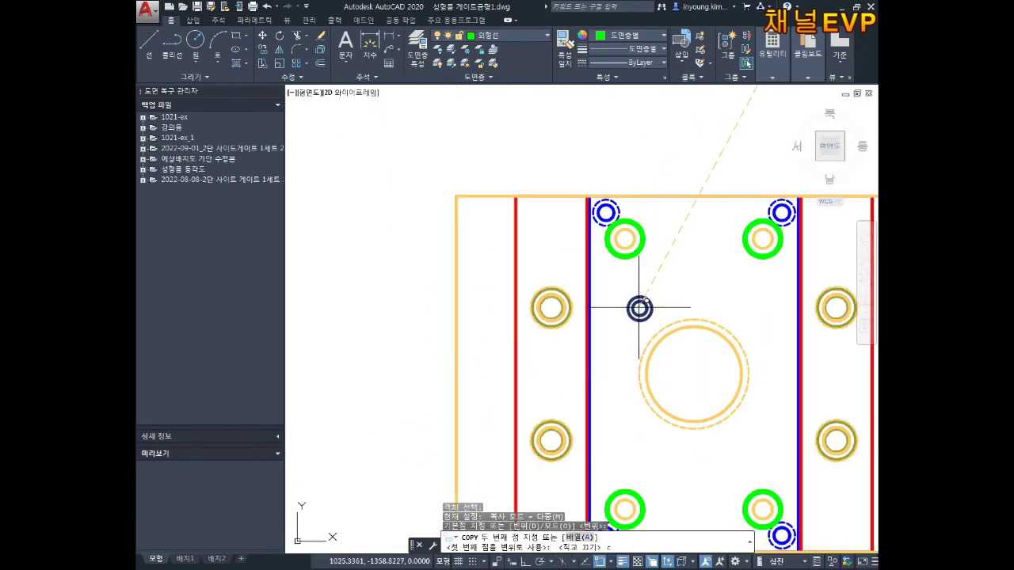
middle_drag(640, 308, 603, 320)
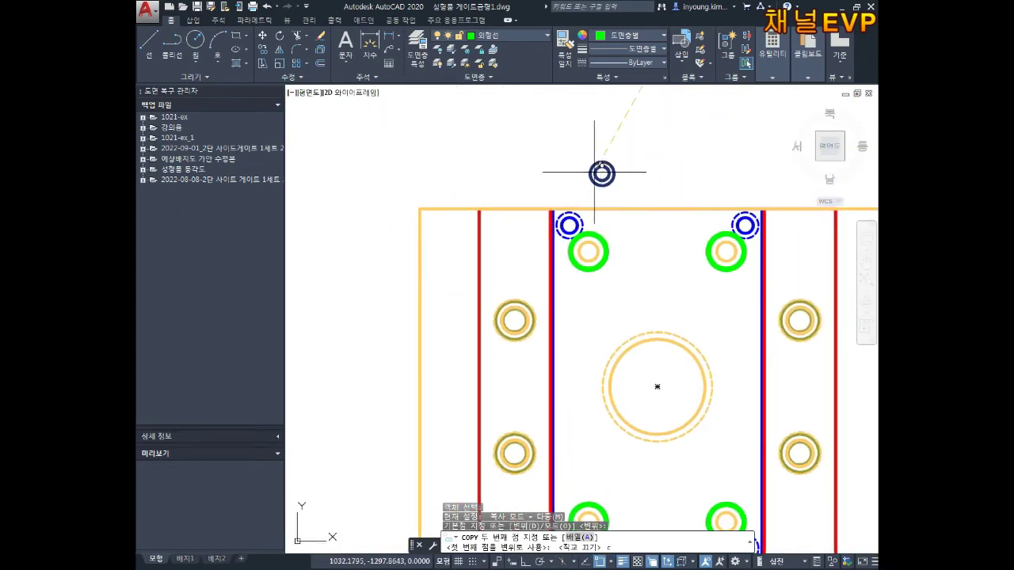
key(Escape)
scroll(530, 425, down, 5)
scroll(530, 426, down, 3)
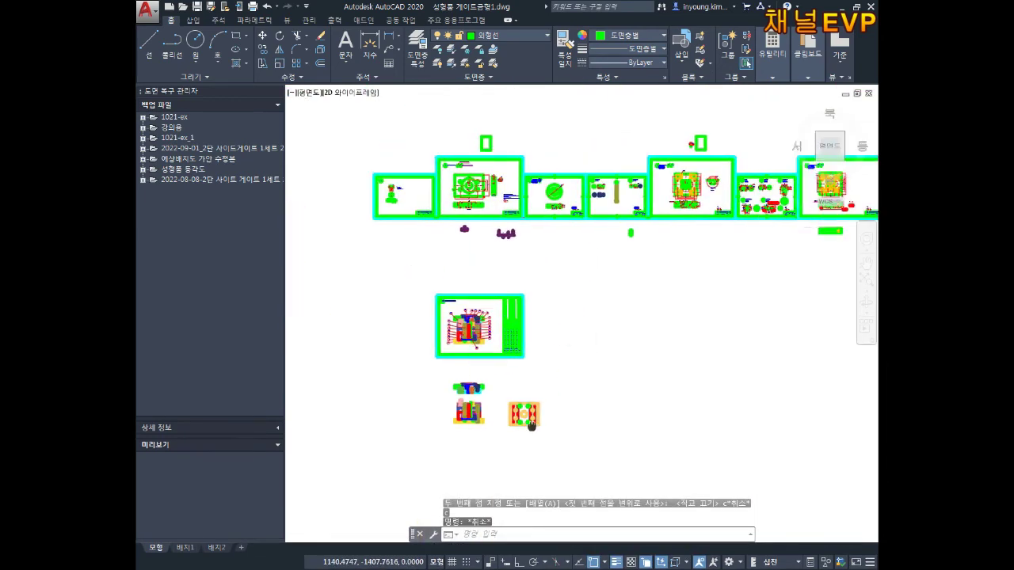
scroll(628, 256, up, 5)
scroll(628, 256, up, 5)
key(Escape)
key(Escape)
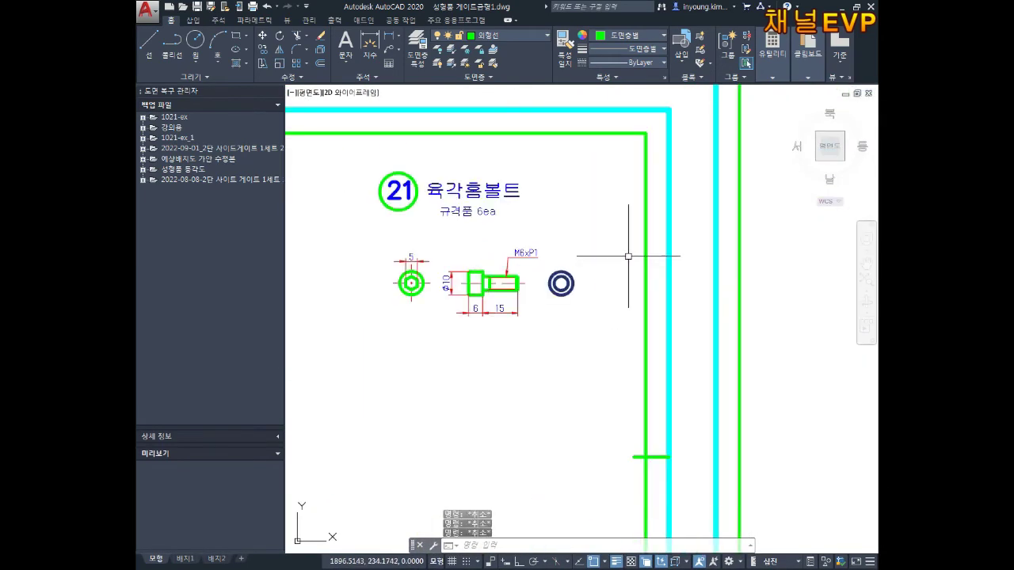
Step: Copy the navy bolt-head circles once onto the mold plate
text(co)
key(Return)
click(561, 283)
key(Return)
click(560, 283)
scroll(587, 140, down, 3)
scroll(677, 177, up, 3)
scroll(509, 335, up, 2)
scroll(676, 344, down, 5)
scroll(546, 273, up, 3)
scroll(551, 265, up, 2)
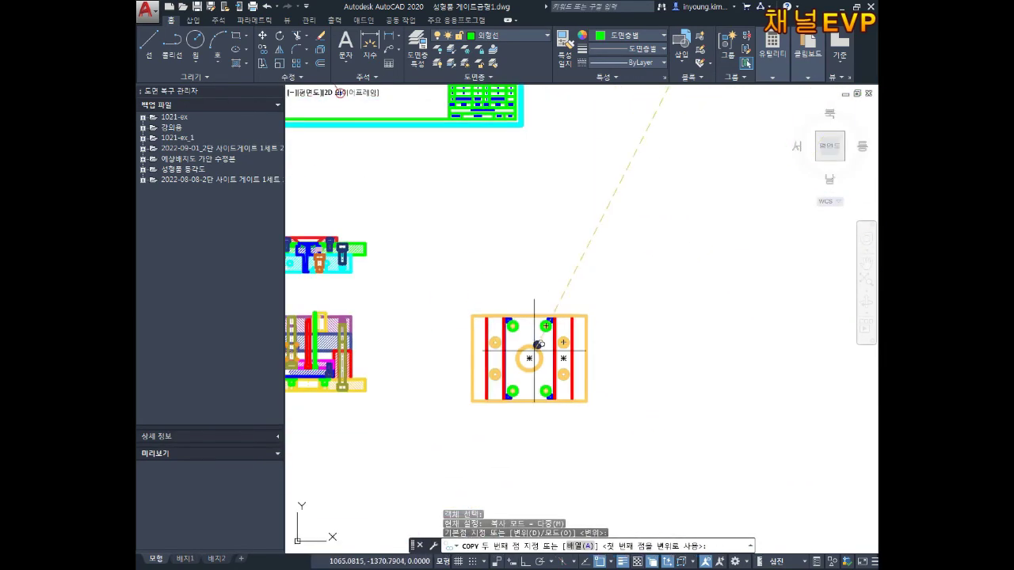
click(531, 356)
scroll(532, 360, up, 3)
key(Escape)
key(Escape)
key(Escape)
key(Escape)
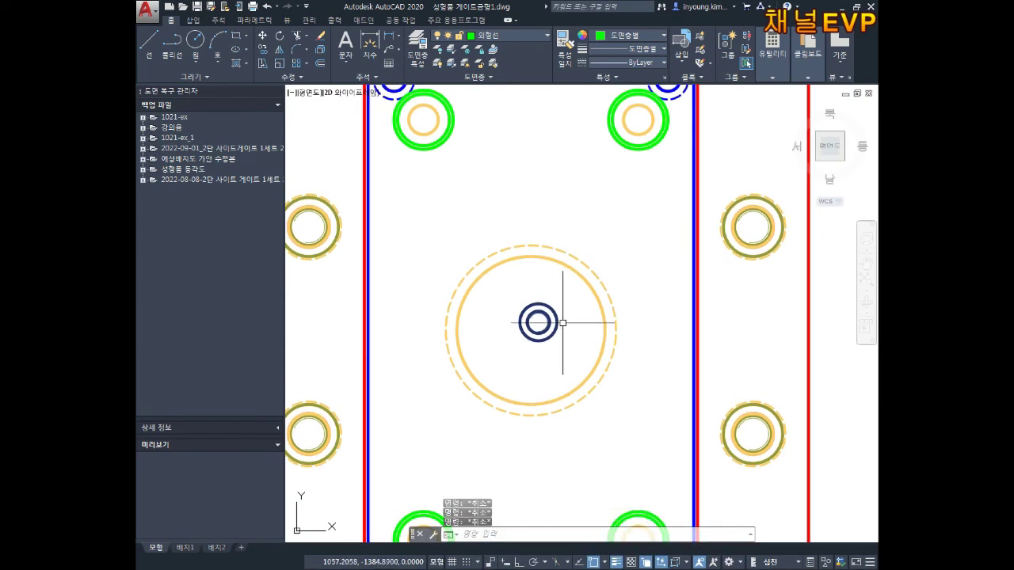
Step: Rerun CO on a window of the bolt circles, with the base point at their centre
text(co)
key(Return)
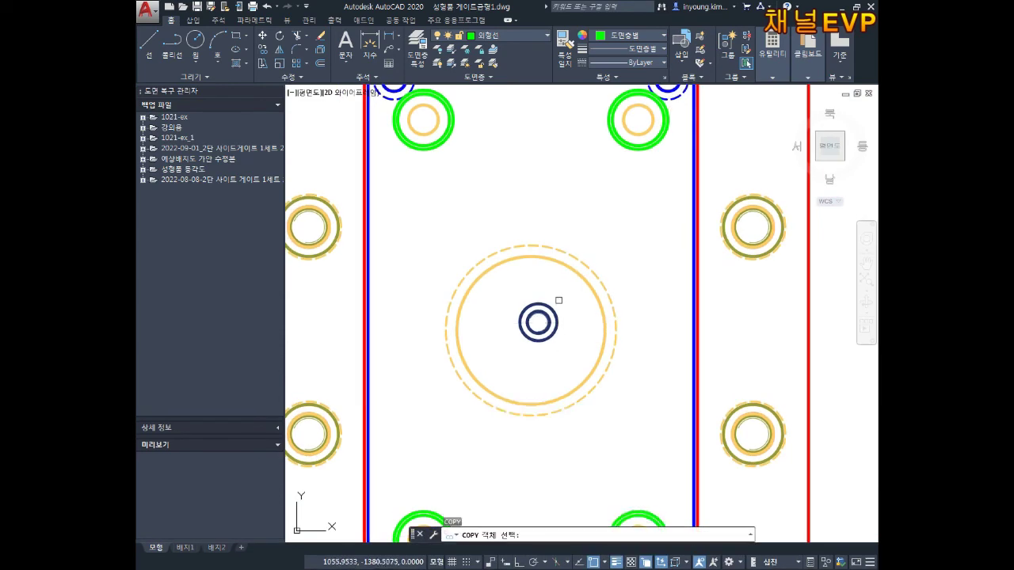
click(555, 295)
click(466, 396)
key(Return)
scroll(531, 329, up, 5)
click(519, 369)
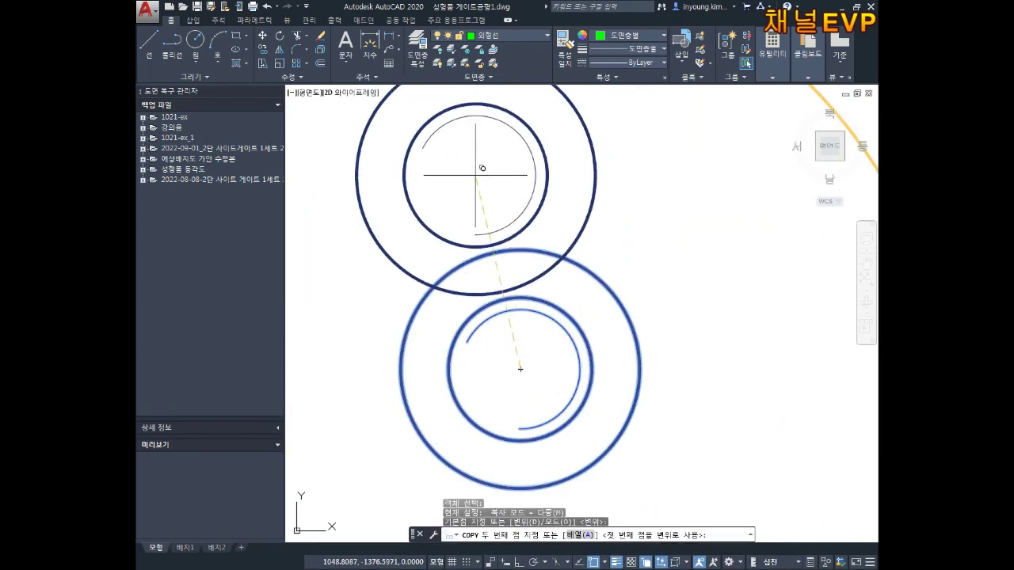
scroll(650, 269, down, 5)
scroll(649, 267, down, 4)
scroll(610, 289, down, 4)
scroll(650, 214, down, 3)
scroll(634, 253, up, 4)
scroll(570, 237, up, 1)
scroll(558, 219, up, 4)
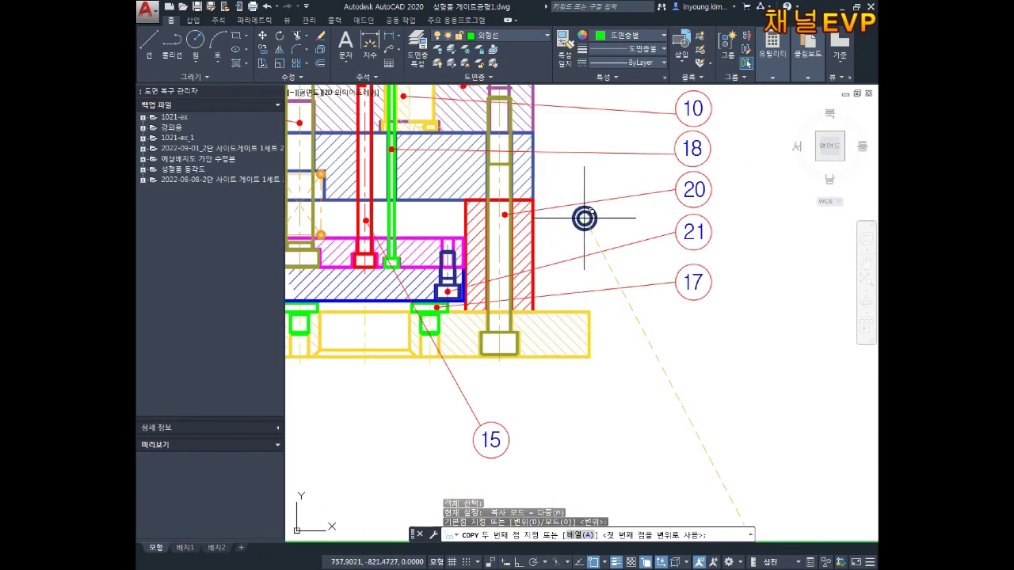
scroll(673, 262, down, 2)
scroll(589, 163, down, 2)
scroll(690, 332, up, 5)
scroll(686, 344, up, 4)
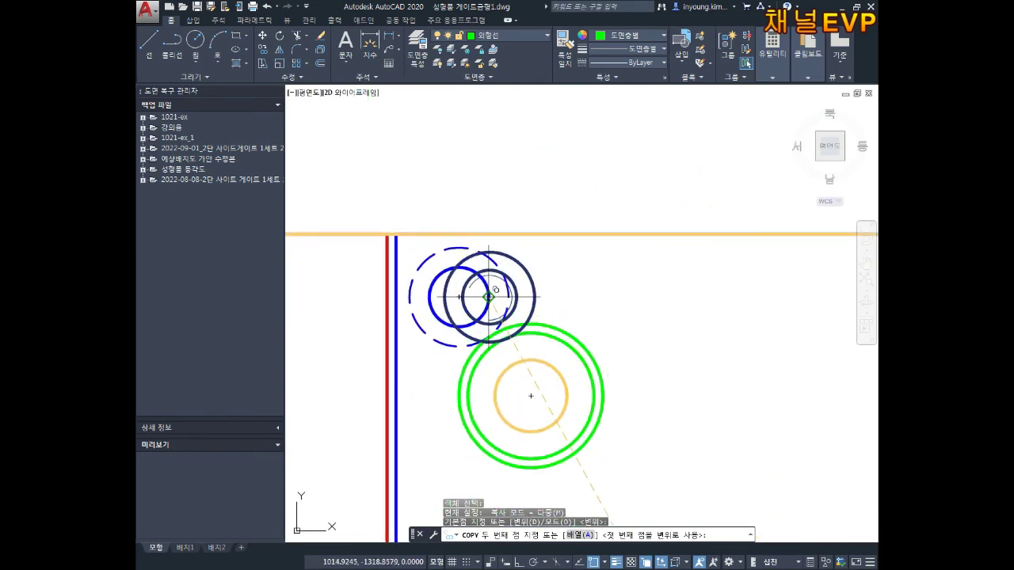
Step: Drop bolt-head copies on the upper-left and another corner bolt hole
click(458, 297)
scroll(528, 249, down, 2)
middle_drag(670, 249, 534, 249)
scroll(594, 301, up, 4)
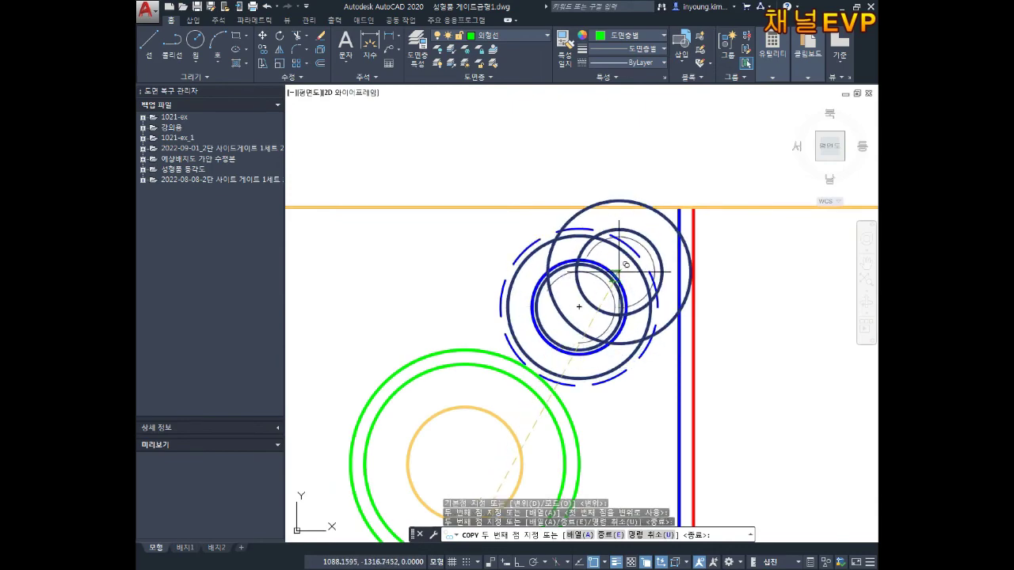
scroll(626, 238, down, 4)
middle_drag(618, 361, 618, 150)
scroll(622, 349, up, 4)
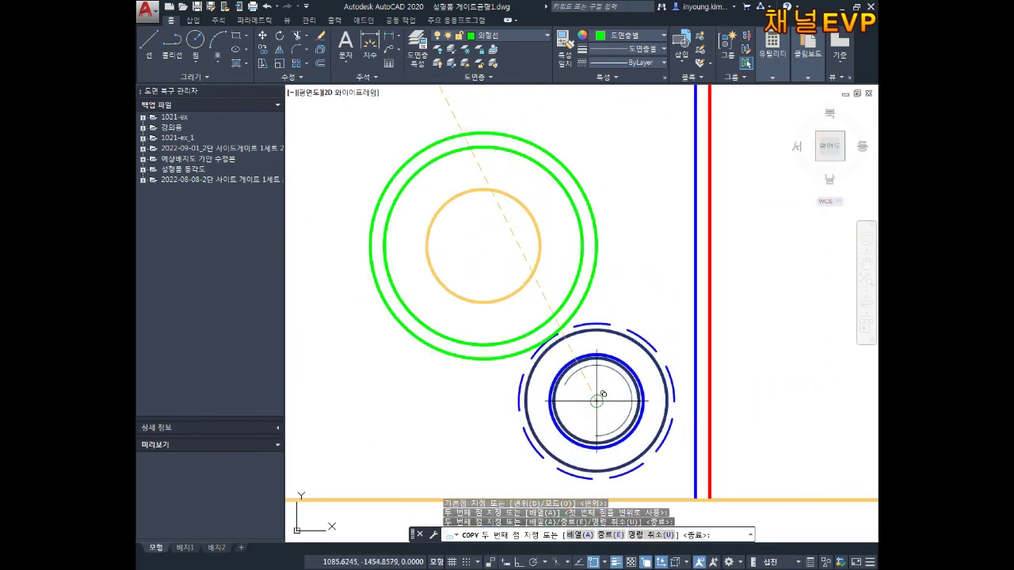
click(595, 402)
scroll(602, 380, down, 4)
middle_drag(679, 193, 806, 215)
scroll(445, 276, up, 4)
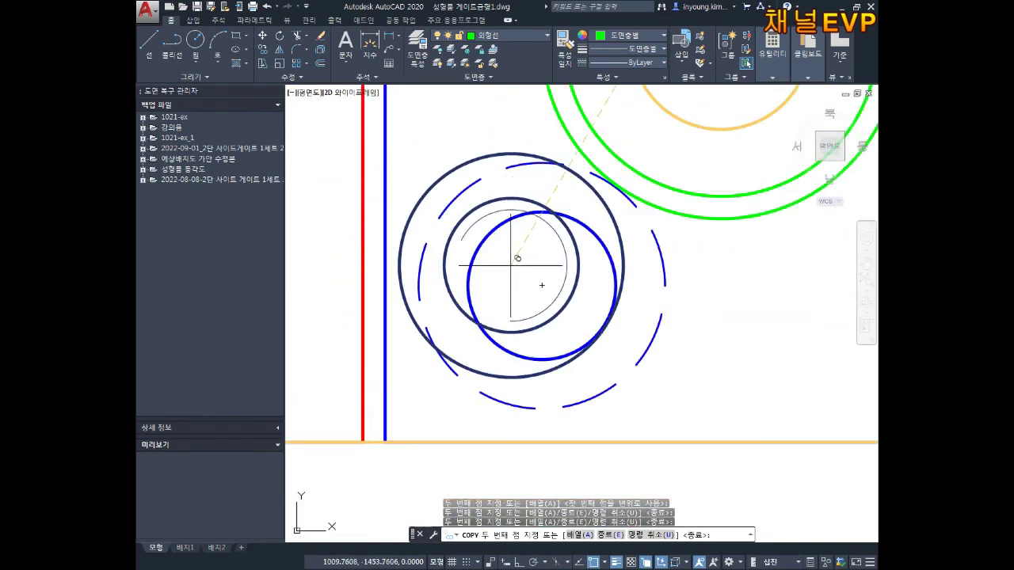
mouse_move(544, 272)
middle_down()
mouse_move(549, 298)
mouse_move(491, 307)
middle_up()
key(Escape)
key(Escape)
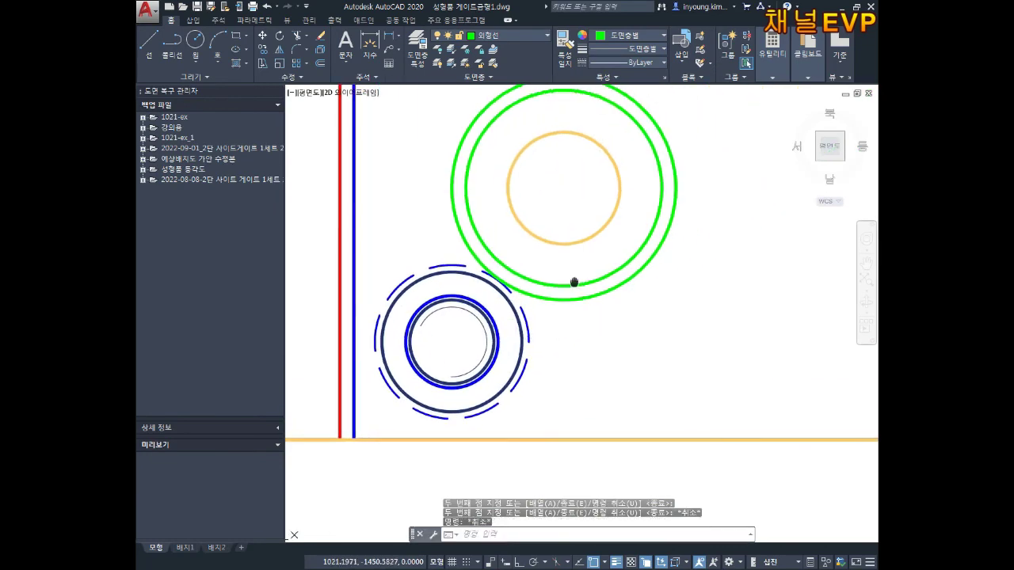
key(Escape)
key(Return)
key(Escape)
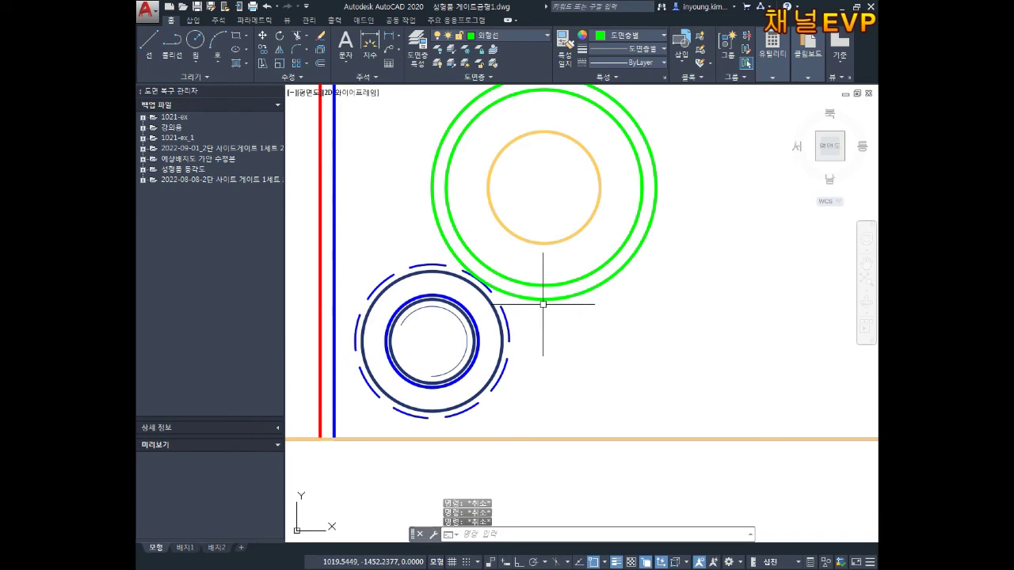
text(b)
Step: Open Block Definition for the new M6x154ea bolt block
key(Return)
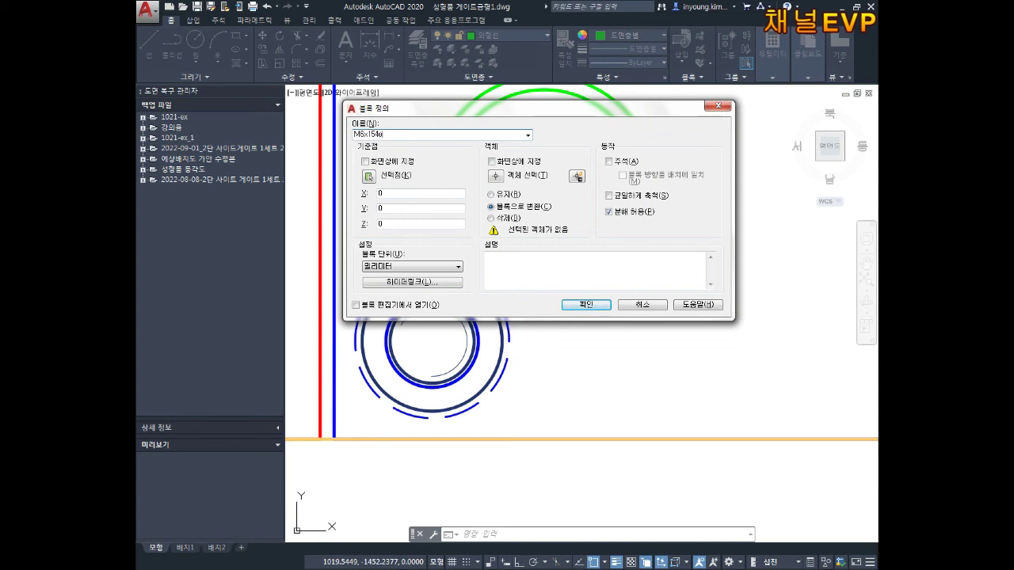
Step: Set the block base point at the circle centre and pick the first bolt circles
click(367, 176)
click(432, 340)
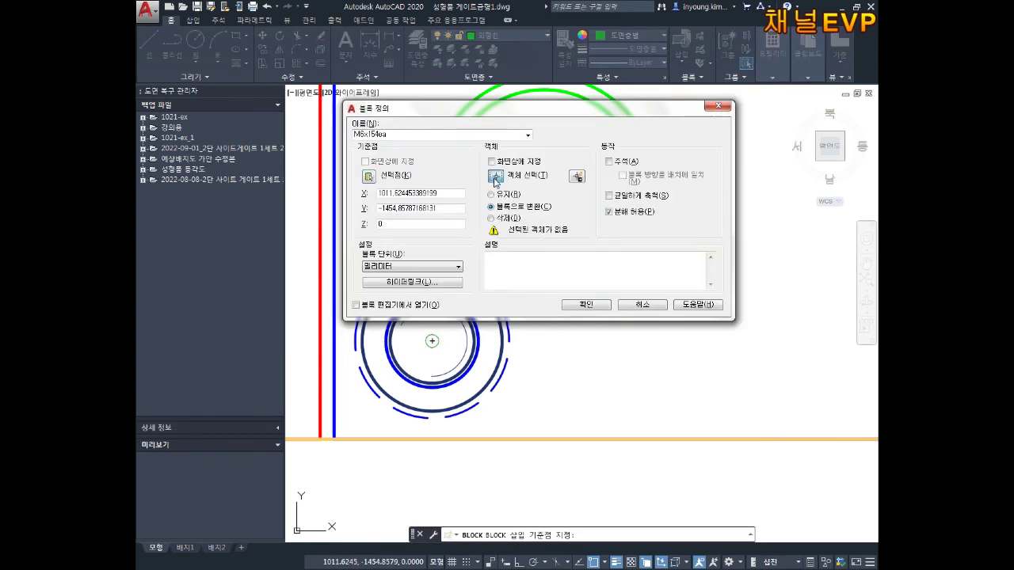
click(494, 176)
click(481, 318)
scroll(480, 318, down, 4)
middle_drag(600, 294, 706, 318)
scroll(641, 290, up, 5)
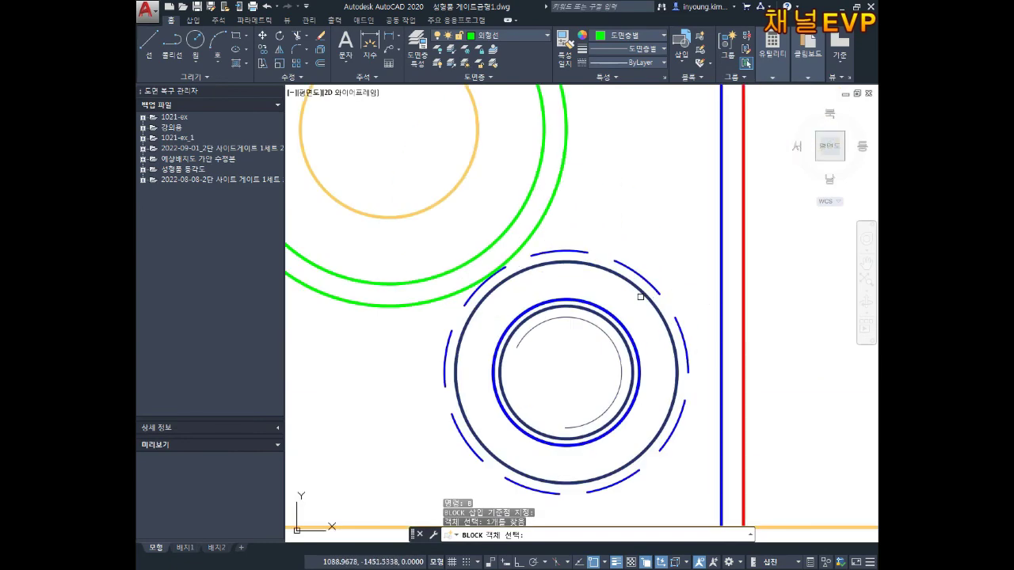
click(641, 290)
Step: Add the remaining bolt circles and confirm the M6x154ea block definition
scroll(641, 290, down, 5)
middle_drag(598, 86, 620, 282)
scroll(621, 282, down, 4)
middle_drag(607, 362, 607, 425)
scroll(623, 290, up, 6)
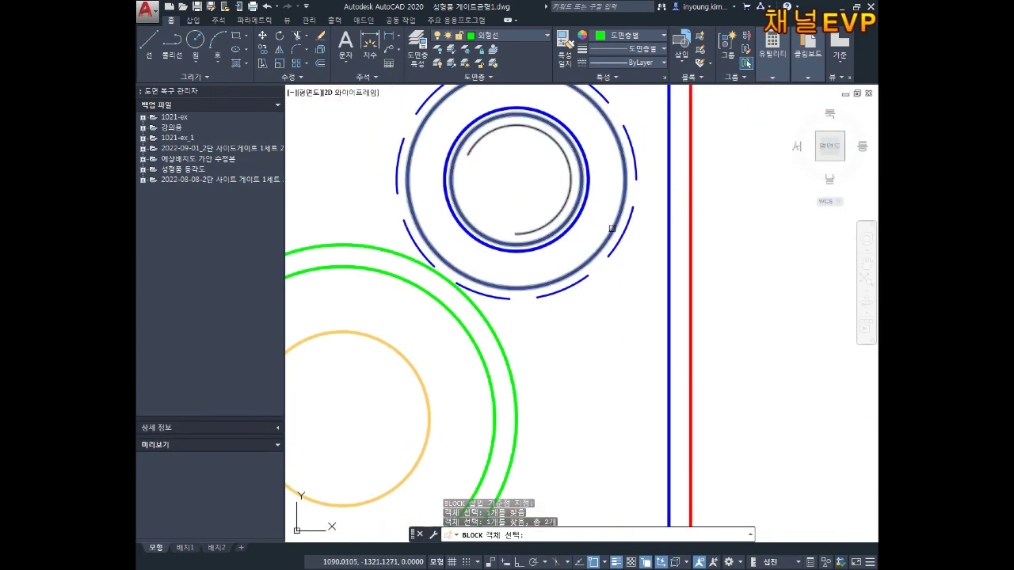
scroll(608, 234, down, 4)
middle_drag(541, 257, 644, 262)
scroll(449, 228, up, 4)
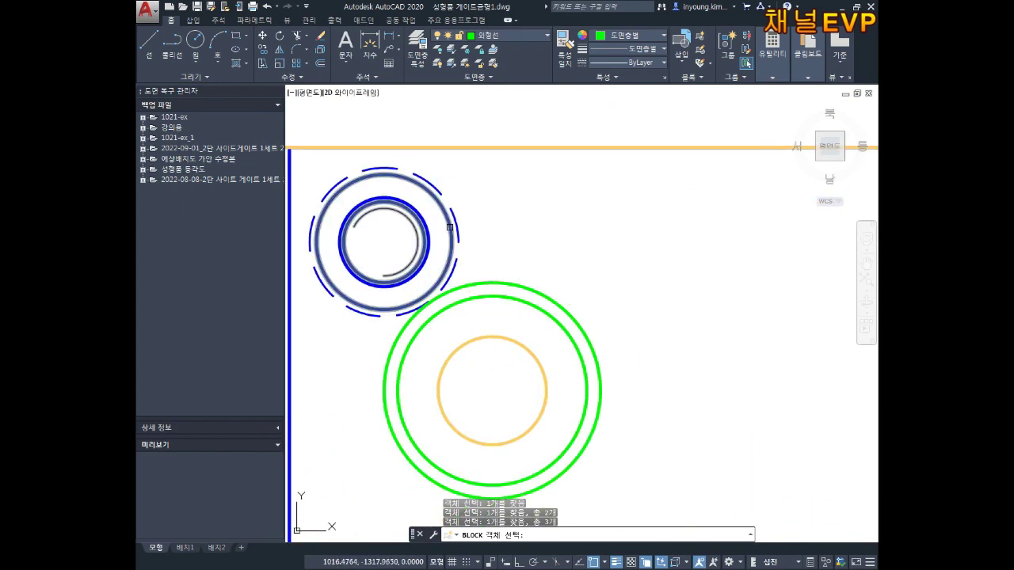
key(Return)
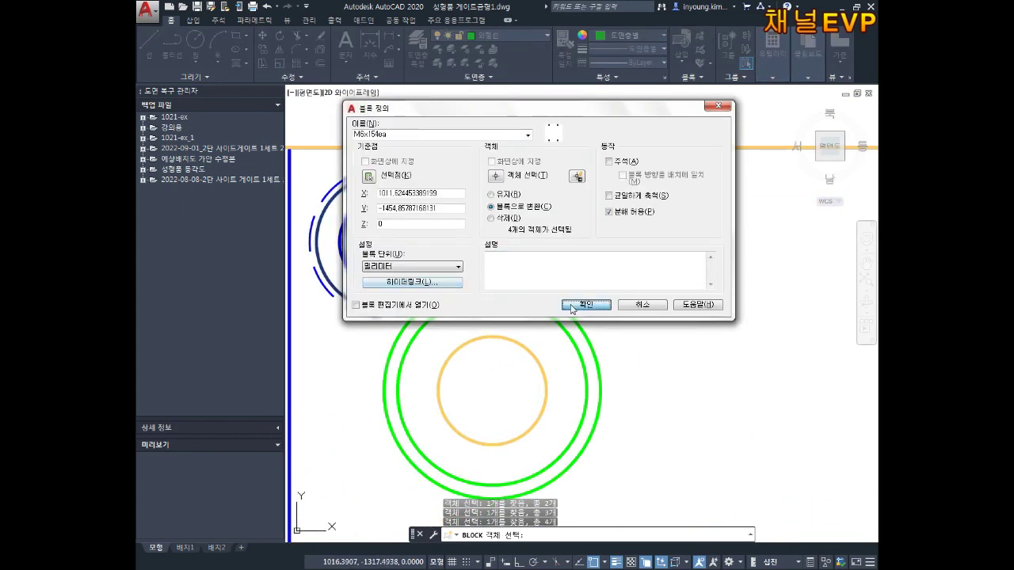
click(571, 305)
Step: Box-select the leftover bolt circles in the plate centre
scroll(602, 344, down, 3)
middle_drag(602, 344, 660, 373)
click(670, 407)
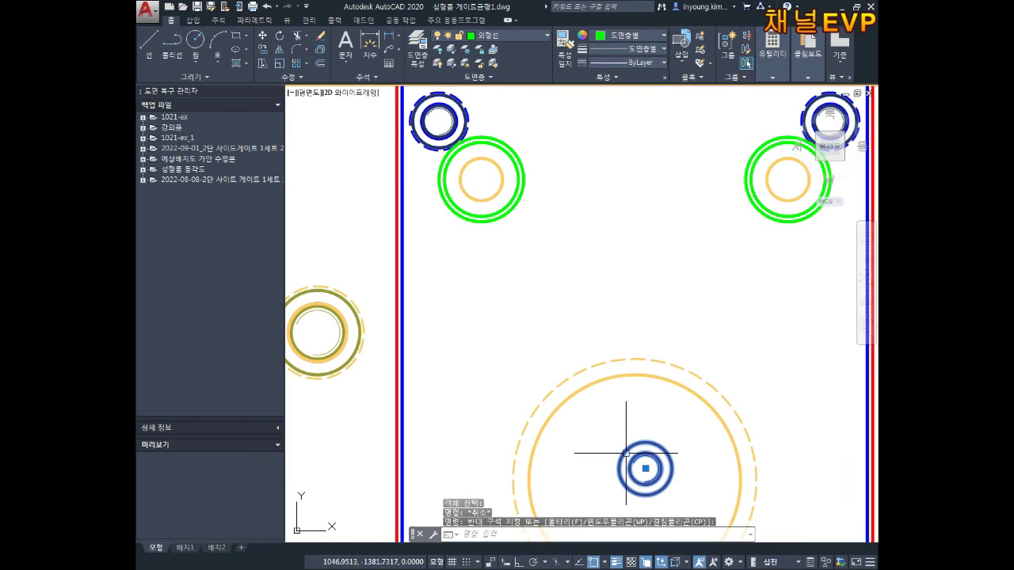
Step: Erase the leftover bolt circles from the centre of the plate
click(626, 453)
key(Delete)
key(Escape)
key(Escape)
scroll(694, 333, down, 5)
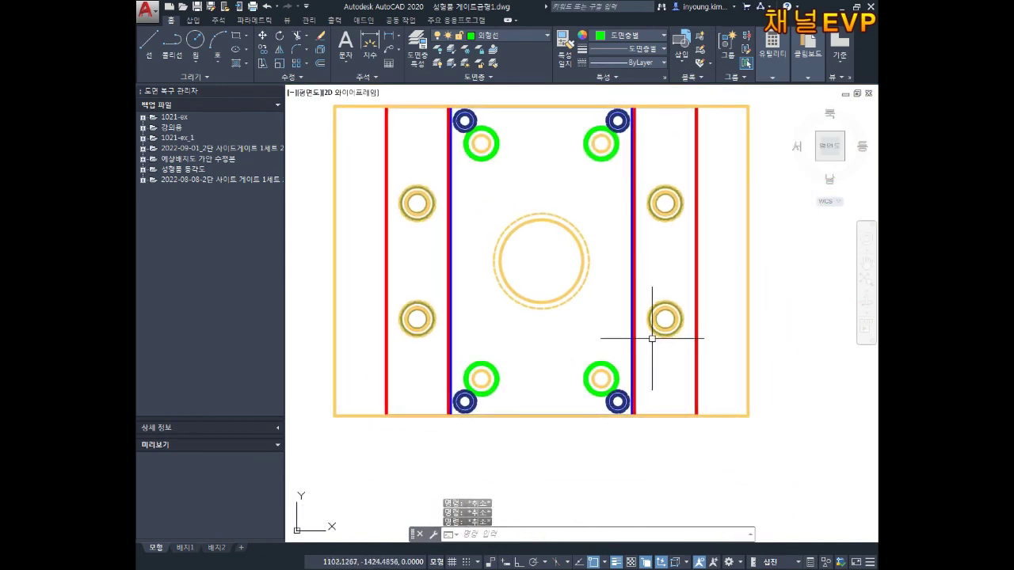
scroll(634, 404, up, 4)
Step: Try moving the lower-right bolt block, then cancel the move
text(m)
key(Return)
scroll(626, 396, up, 2)
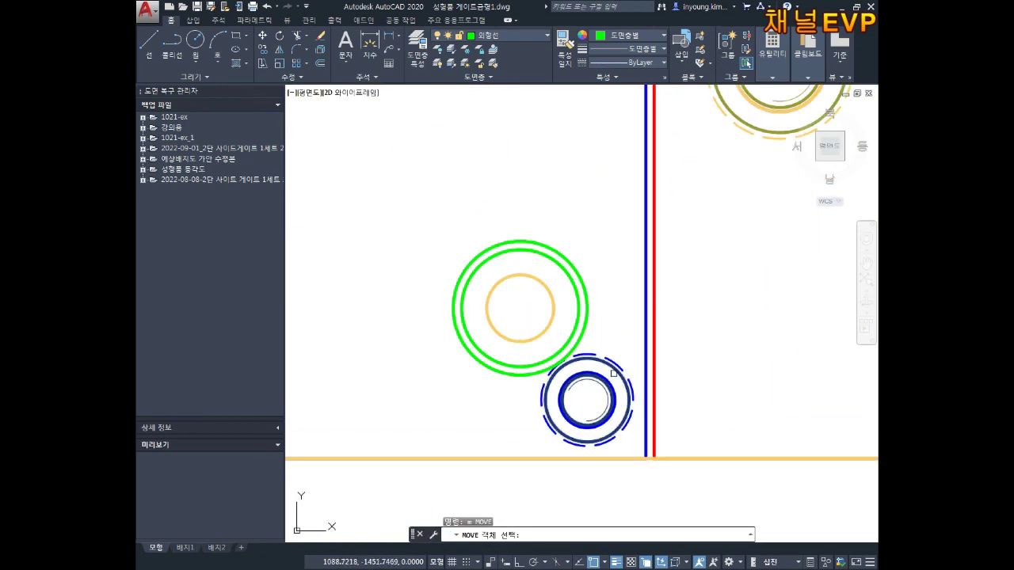
click(615, 371)
key(Return)
click(584, 400)
scroll(724, 385, down, 4)
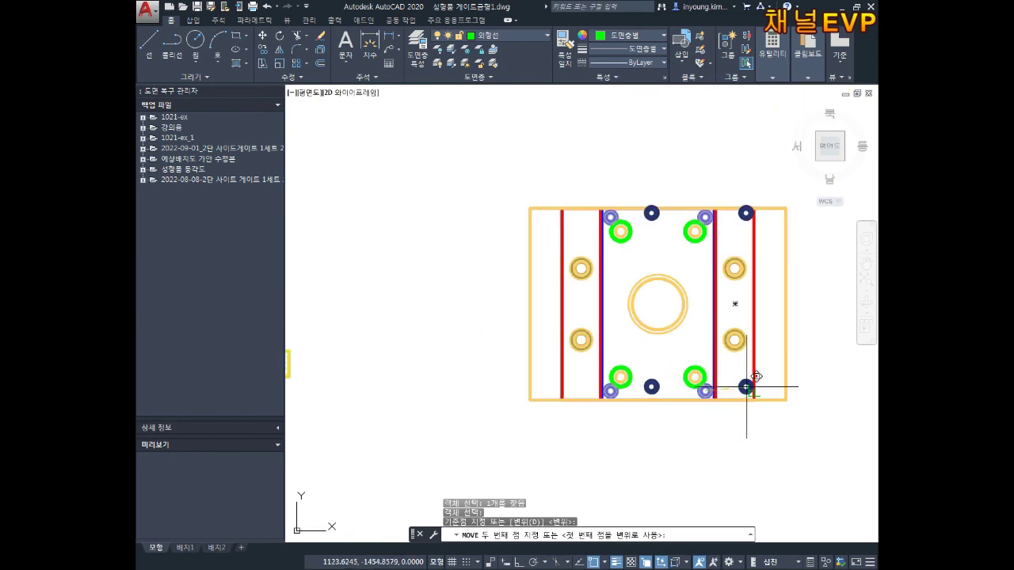
key(Escape)
key(Escape)
key(Escape)
middle_drag(760, 465, 685, 461)
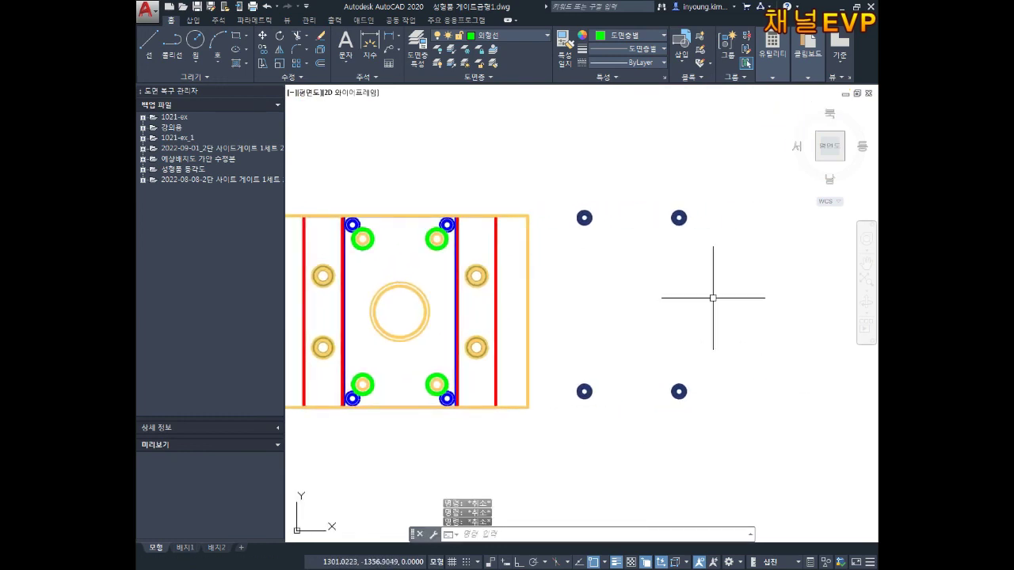
Step: Move the lower-right bolt block from its centre to sit concentric on the blue hole
text(ㅂm)
key(Return)
drag(567, 202, 602, 234)
key(Return)
scroll(675, 405, up, 4)
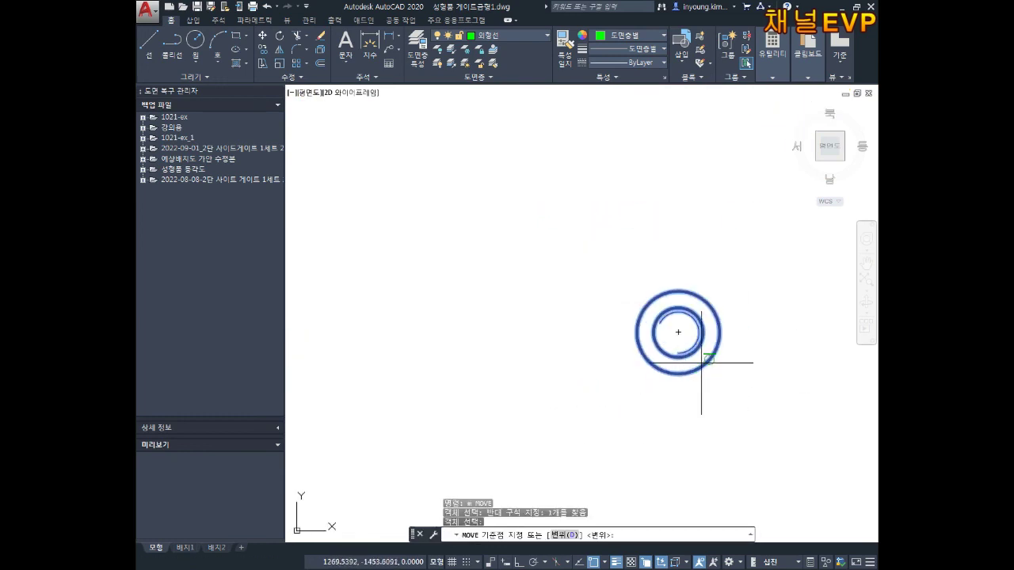
click(678, 332)
scroll(742, 312, down, 3)
scroll(835, 362, up, 4)
mouse_move(835, 362)
middle_down()
mouse_move(688, 374)
mouse_move(766, 336)
middle_up()
middle_drag(697, 351, 762, 310)
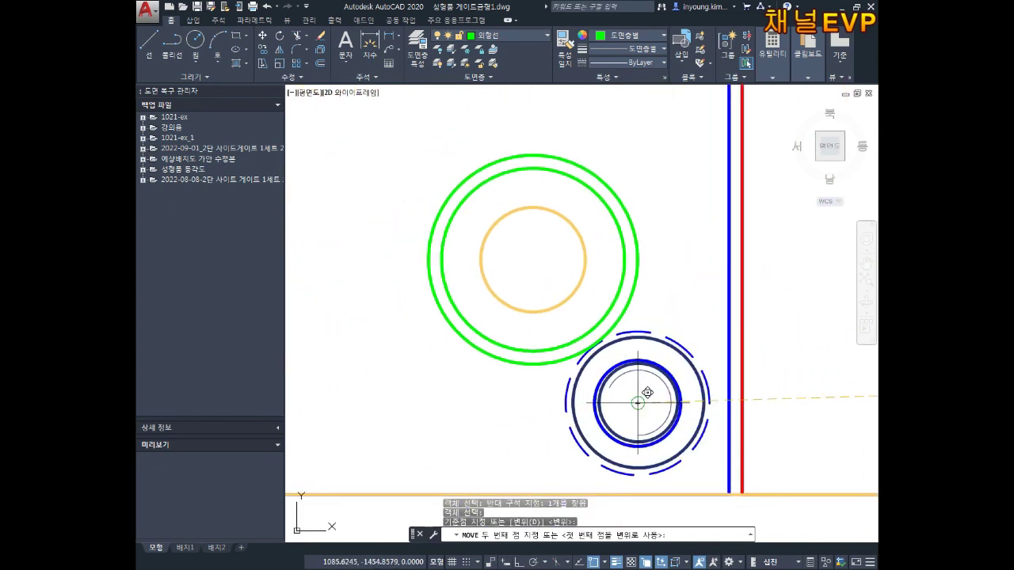
click(638, 404)
key(Escape)
key(Escape)
Step: Pan across to the next plate sheet and start COPY there
scroll(725, 317, down, 3)
middle_drag(715, 317, 714, 384)
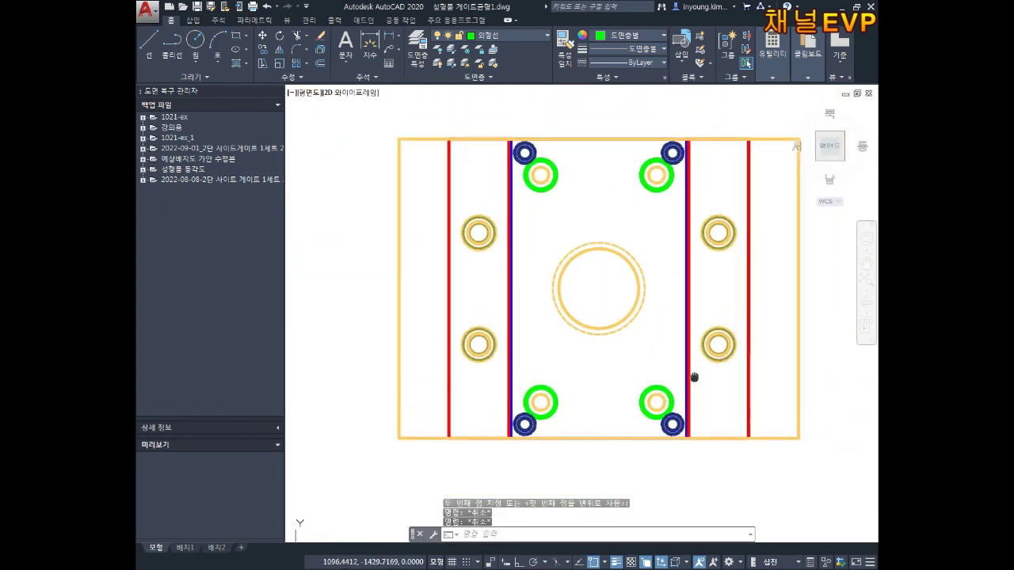
scroll(702, 272, down, 5)
mouse_move(702, 272)
middle_down()
mouse_move(670, 251)
mouse_move(586, 245)
middle_up()
scroll(679, 238, up, 2)
scroll(679, 243, up, 2)
middle_drag(665, 245, 565, 245)
scroll(574, 277, up, 3)
text(co)
key(Return)
scroll(580, 216, up, 4)
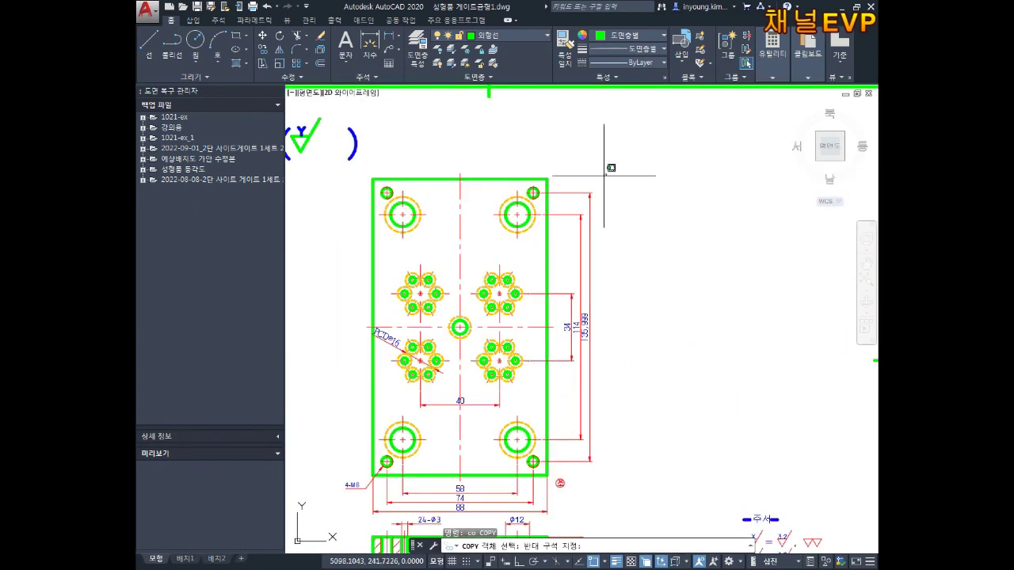